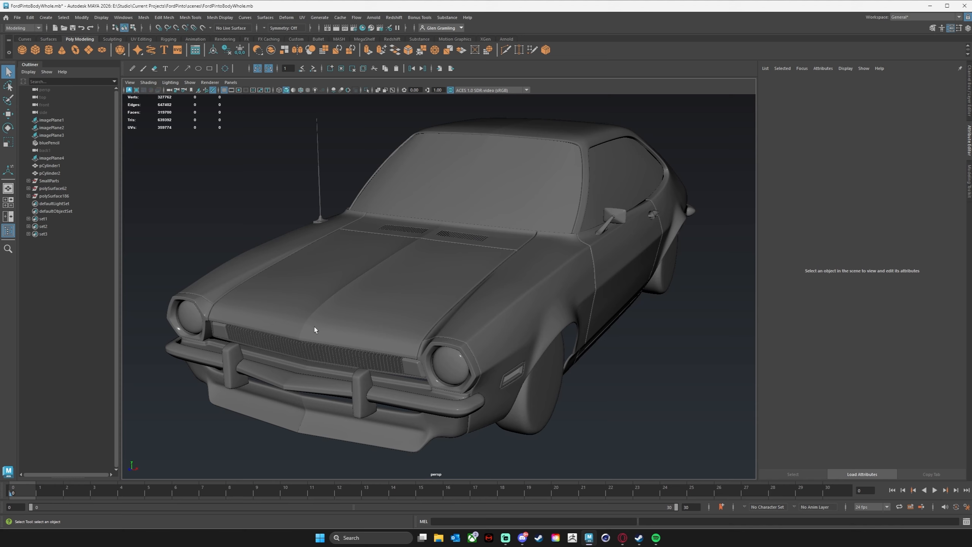
Examine the hood, the cowl vent panel and the lower front valance by selecting them individually
click(420, 278)
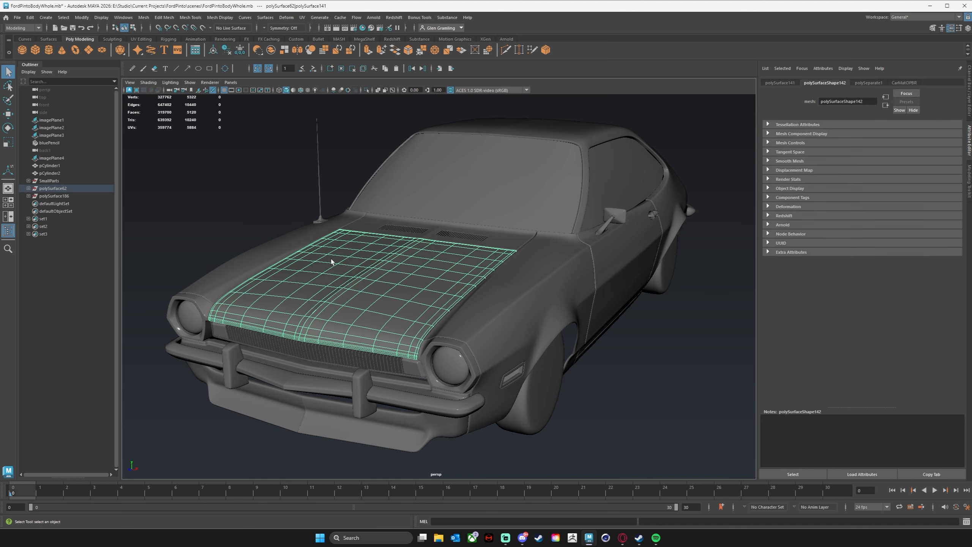
click(417, 230)
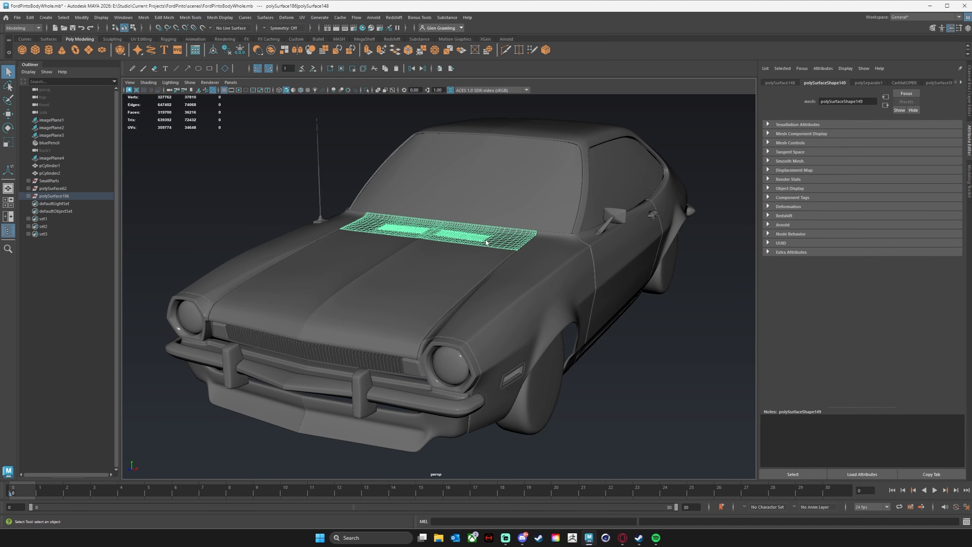
click(407, 264)
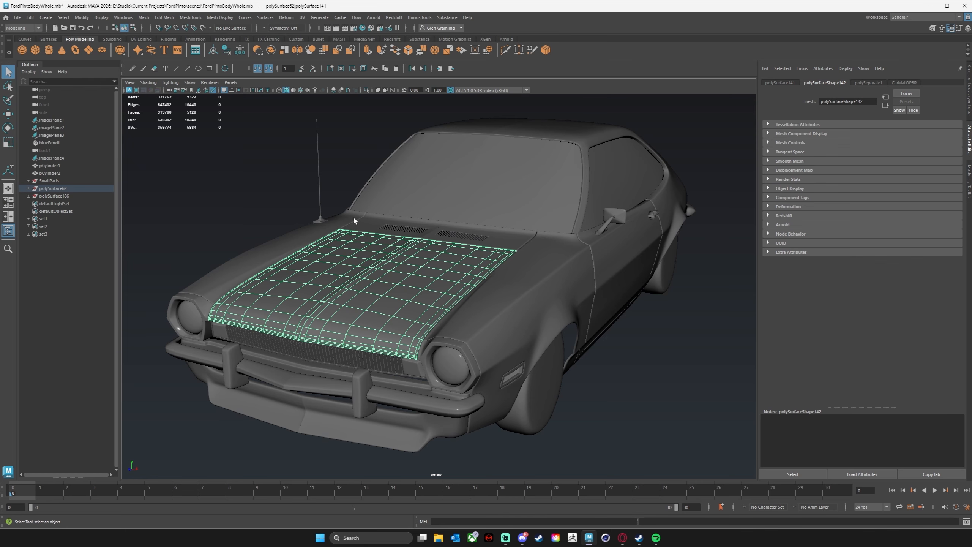
click(646, 391)
alt+drag(592, 383, 566, 319)
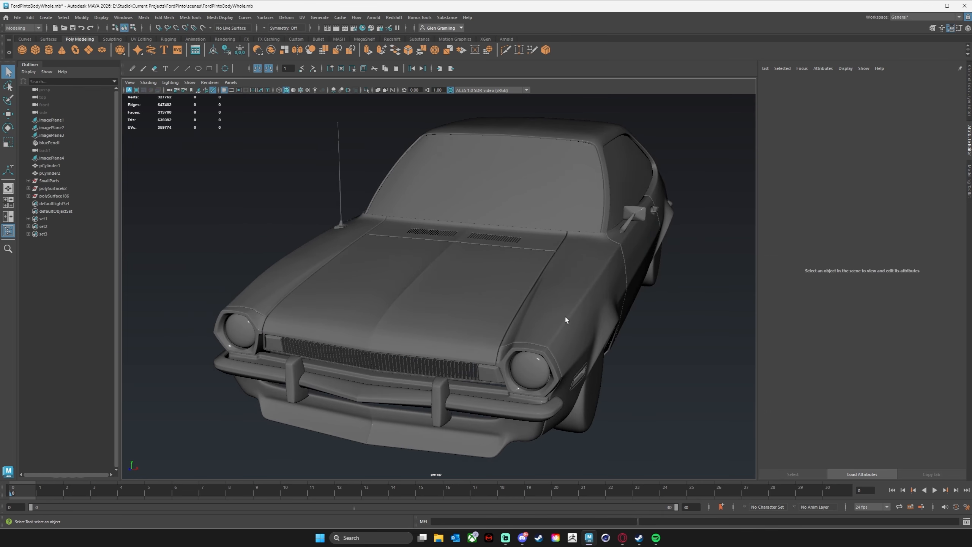
click(459, 343)
click(387, 404)
click(395, 428)
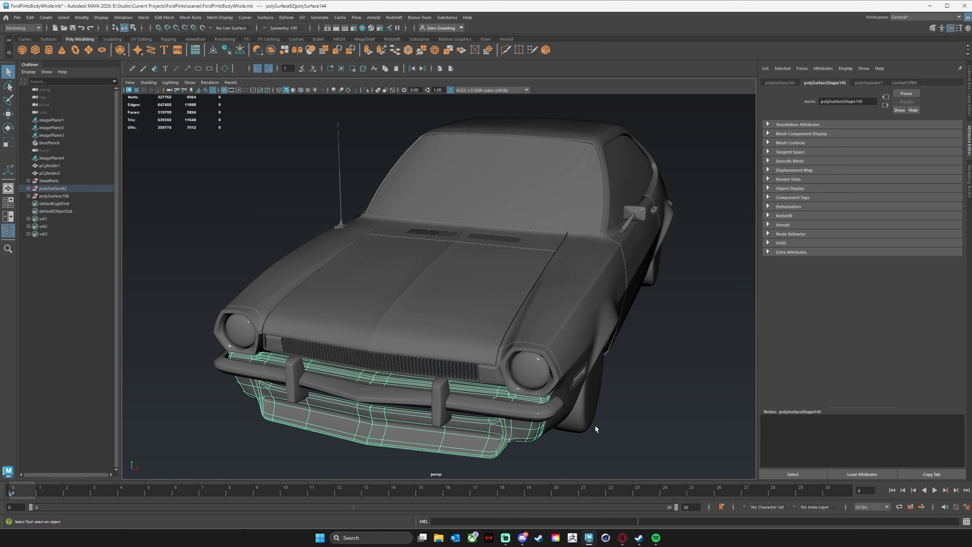
alt+drag(594, 424, 570, 359)
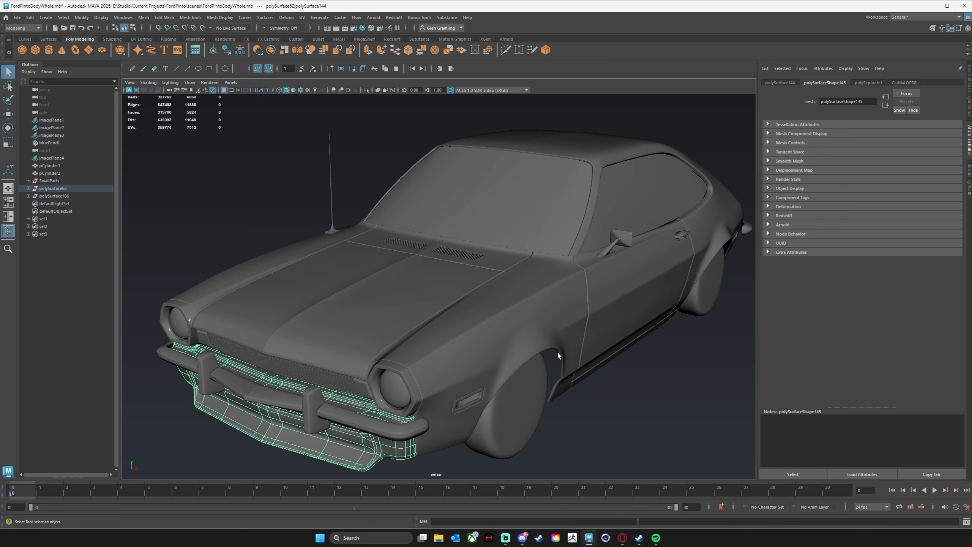
Inspect the hood, cowl, door and roof panels by selecting each part of the car body
alt+middle_drag(445, 299, 465, 290)
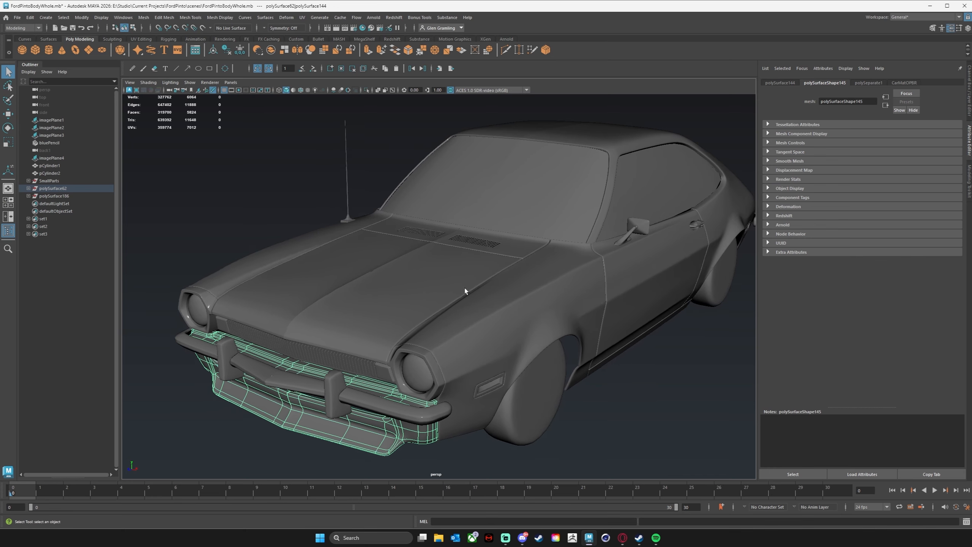
alt+drag(421, 300, 404, 317)
click(419, 311)
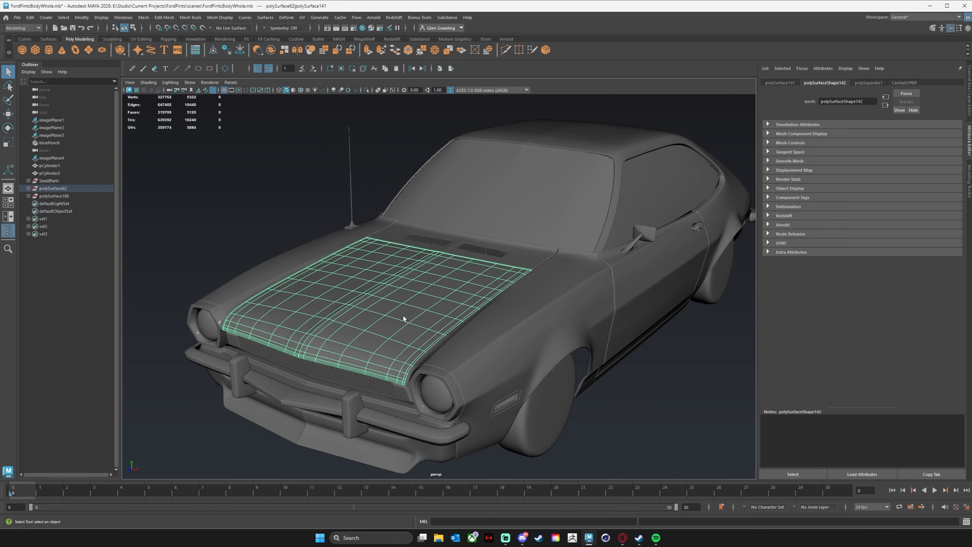
click(519, 260)
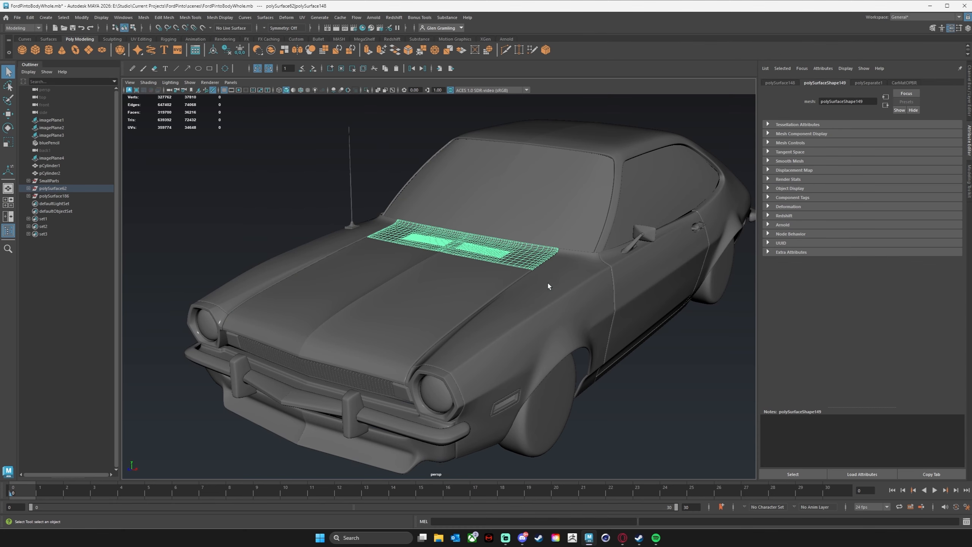
click(612, 262)
click(650, 336)
click(624, 148)
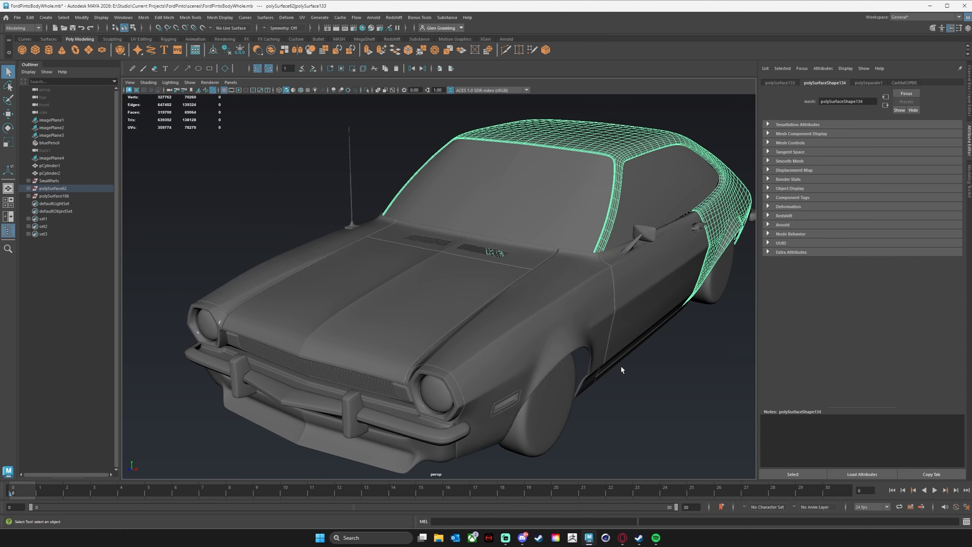
Examine the selected roof and rear quarter mesh around the wheel arch, tail light and rear bumper
alt+drag(621, 365, 496, 349)
click(594, 342)
click(496, 349)
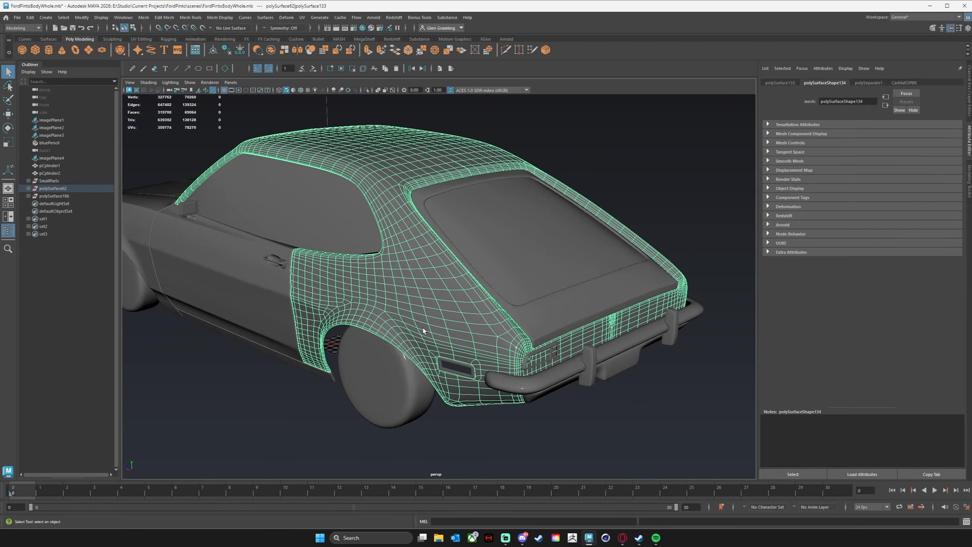
alt+drag(424, 331, 449, 330)
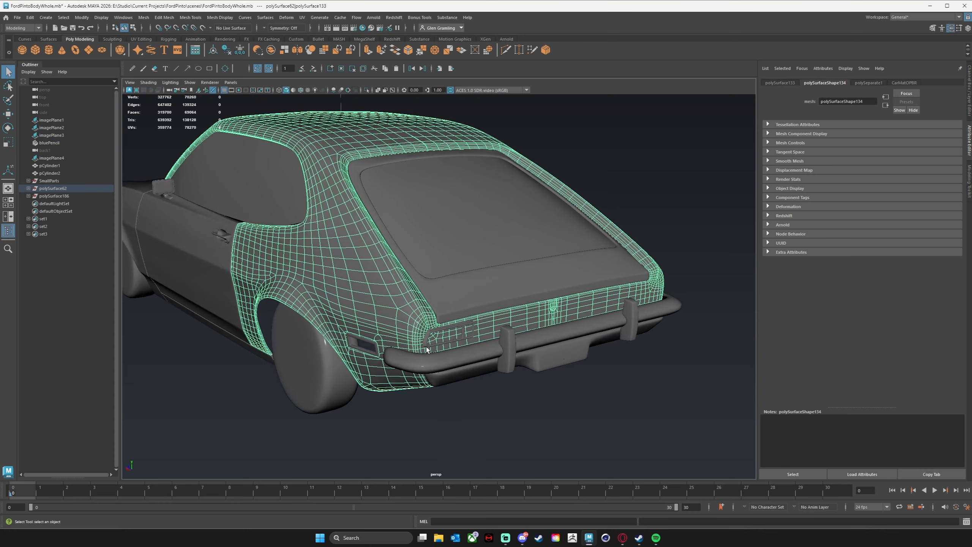
alt+right_drag(427, 349, 497, 339)
alt+drag(491, 342, 527, 325)
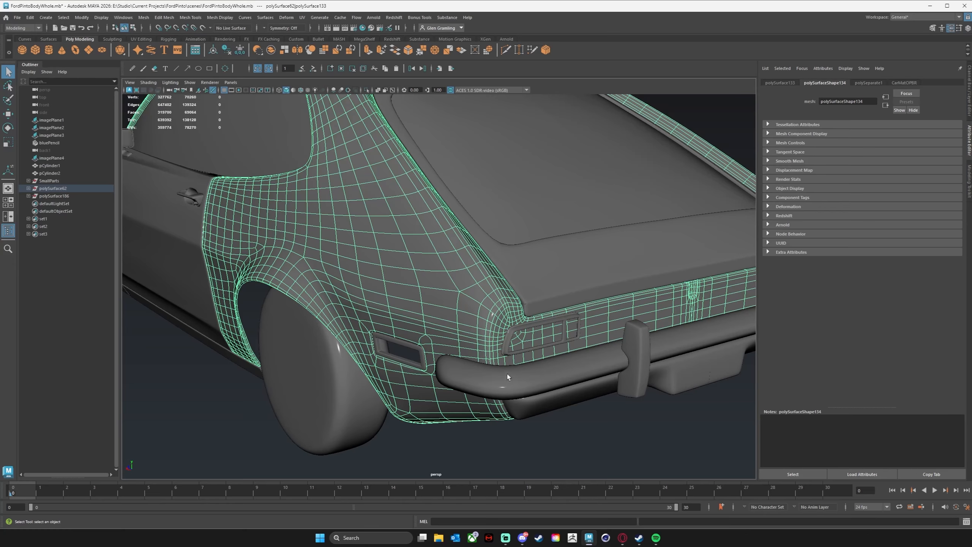
alt+drag(593, 346, 352, 329)
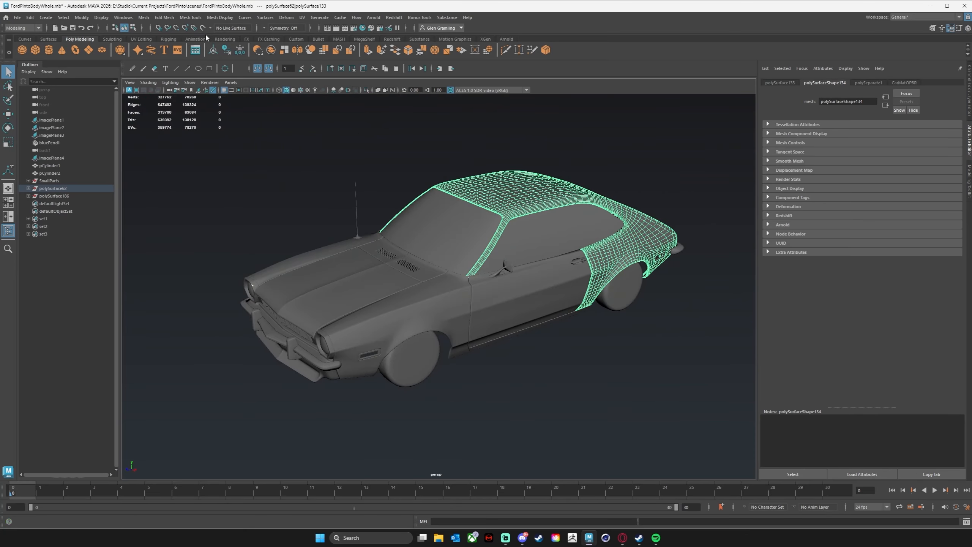
alt+drag(362, 115, 495, 289)
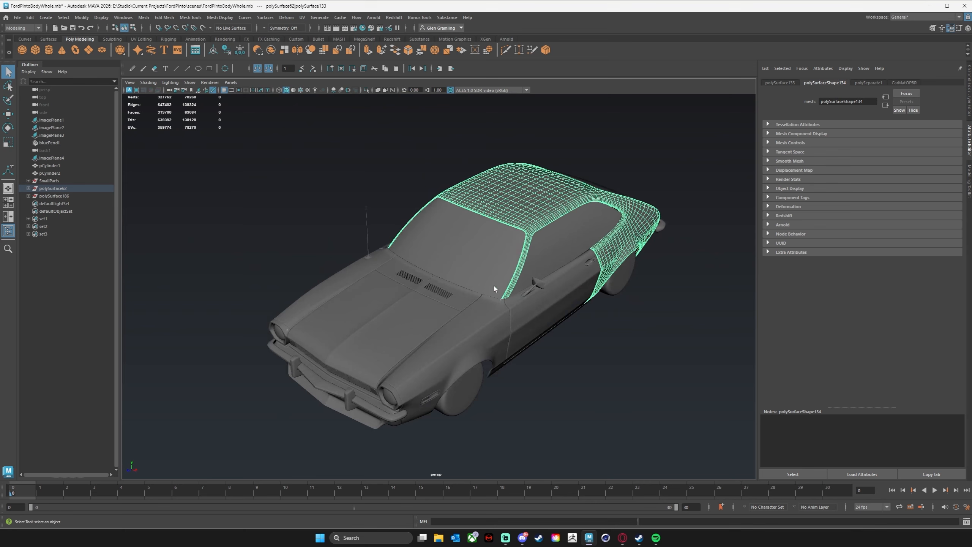
Try to combine the two halves of the lower front valance into one mesh
alt+drag(515, 225, 425, 320)
click(426, 323)
alt+drag(497, 358, 497, 337)
click(539, 312)
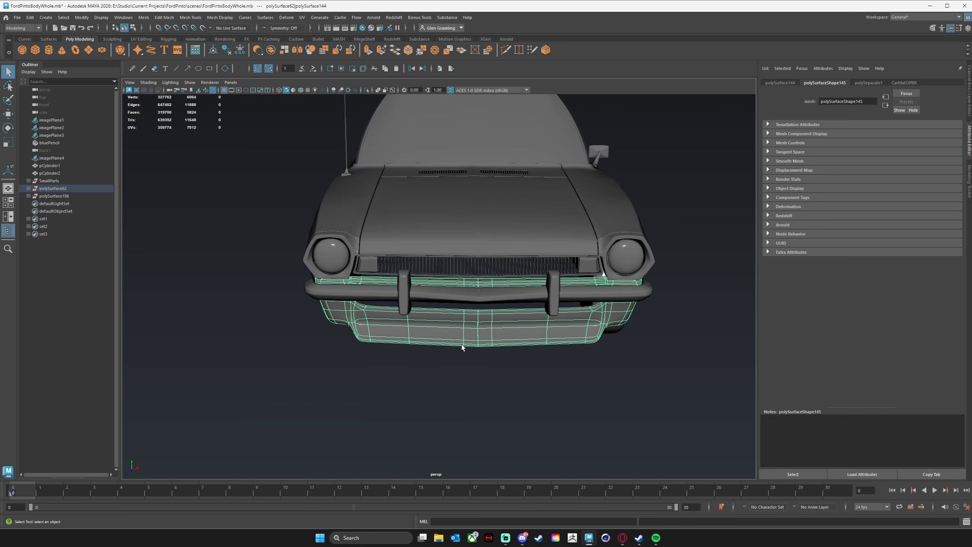
alt+right_drag(463, 344, 554, 338)
alt+middle_drag(438, 354, 406, 342)
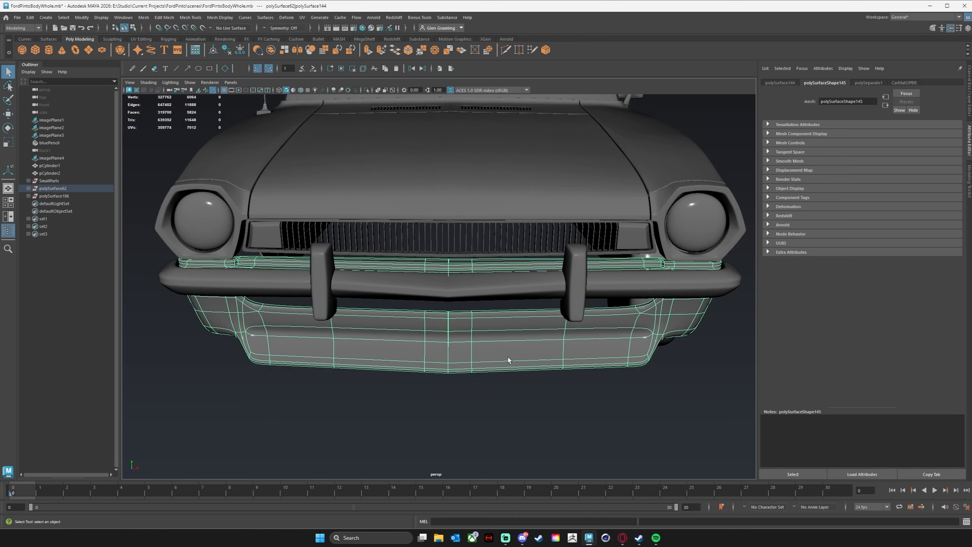
alt+middle_drag(529, 366, 510, 358)
alt+middle_drag(471, 385, 497, 386)
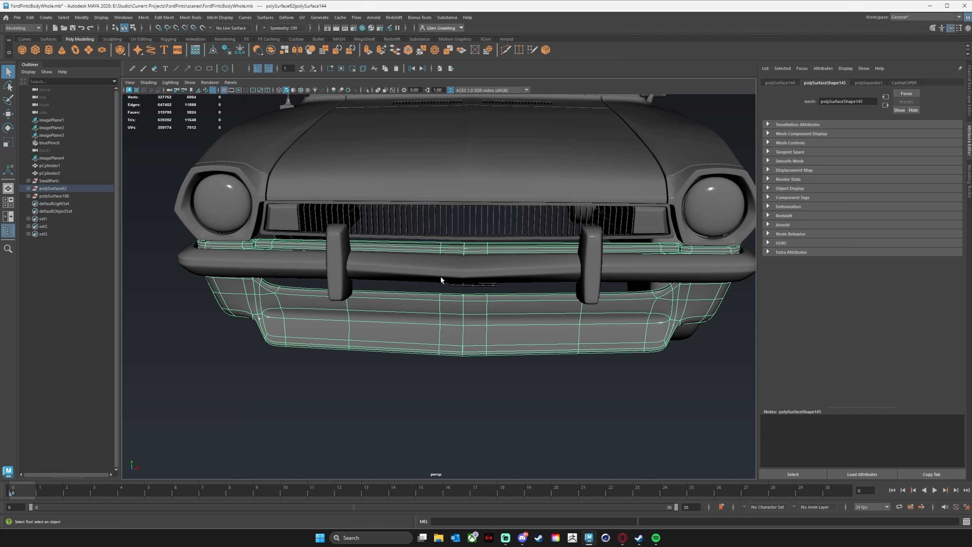
click(147, 18)
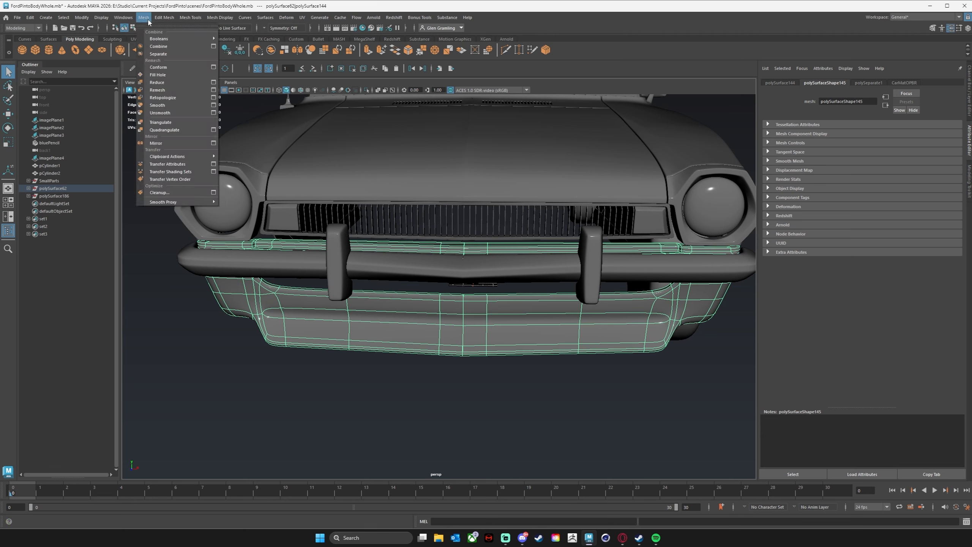
click(158, 46)
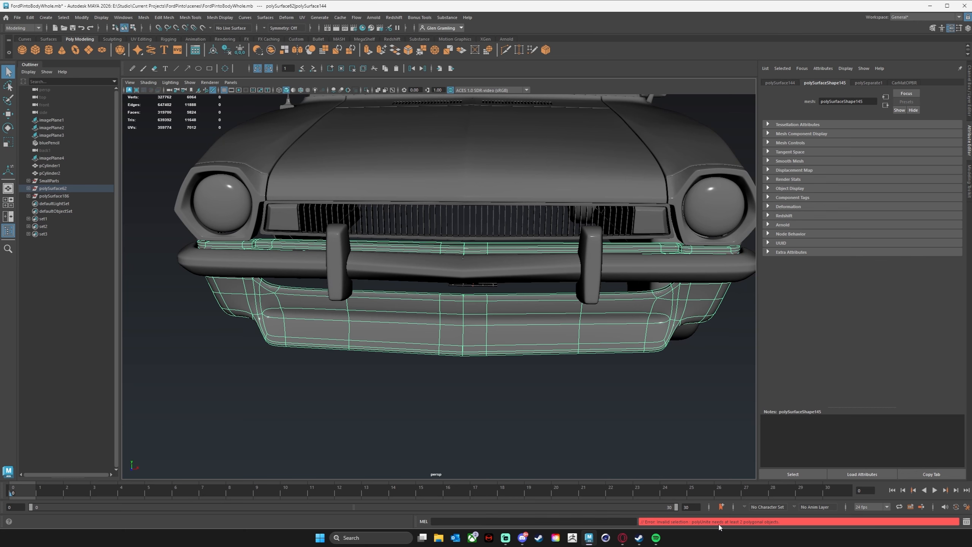
click(359, 393)
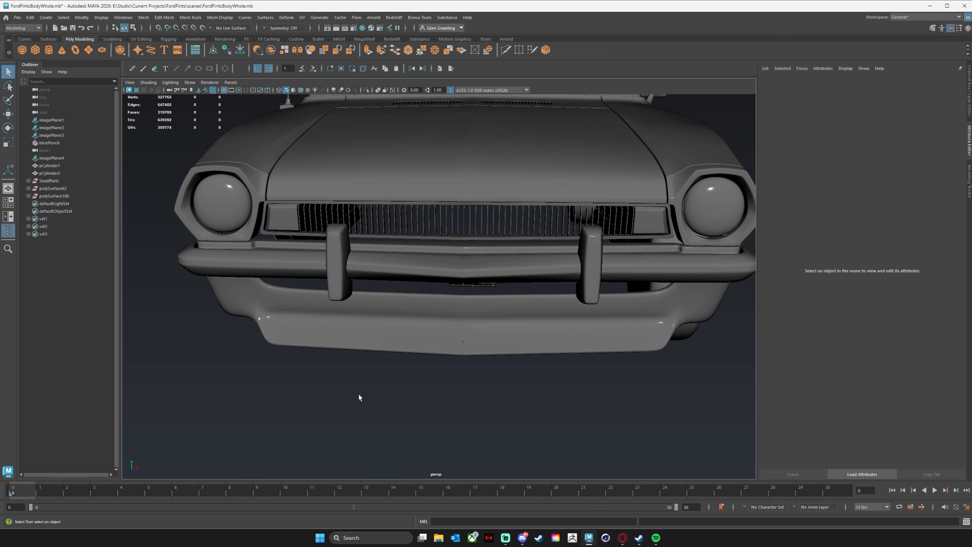
Compare which half of the car the polySurface62 and polySurface186 groups each contain
click(195, 270)
click(57, 190)
click(56, 196)
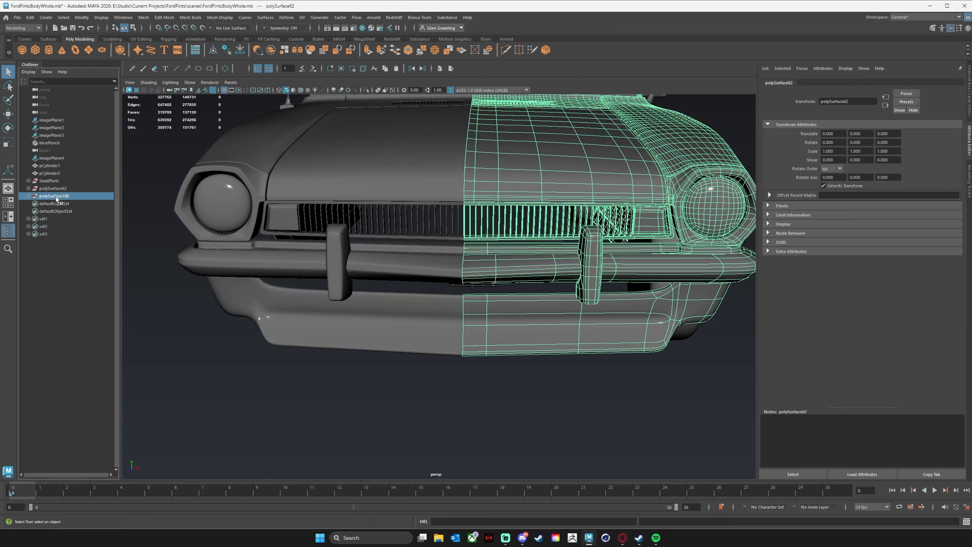
click(57, 190)
click(57, 196)
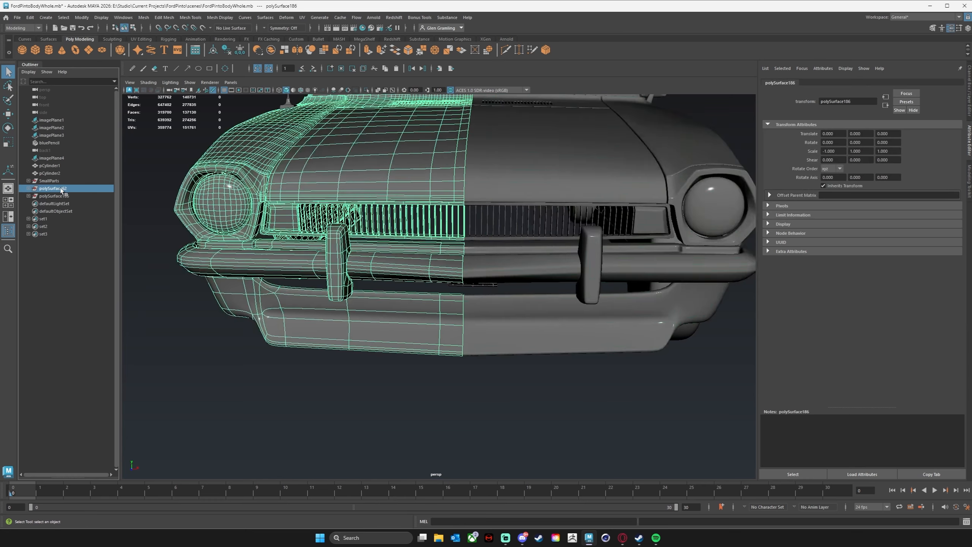
click(61, 188)
click(63, 195)
click(57, 188)
Check how the hood, front bumper and windshield select across both halves of the car
alt+drag(353, 374, 427, 335)
alt+right_drag(427, 335, 385, 332)
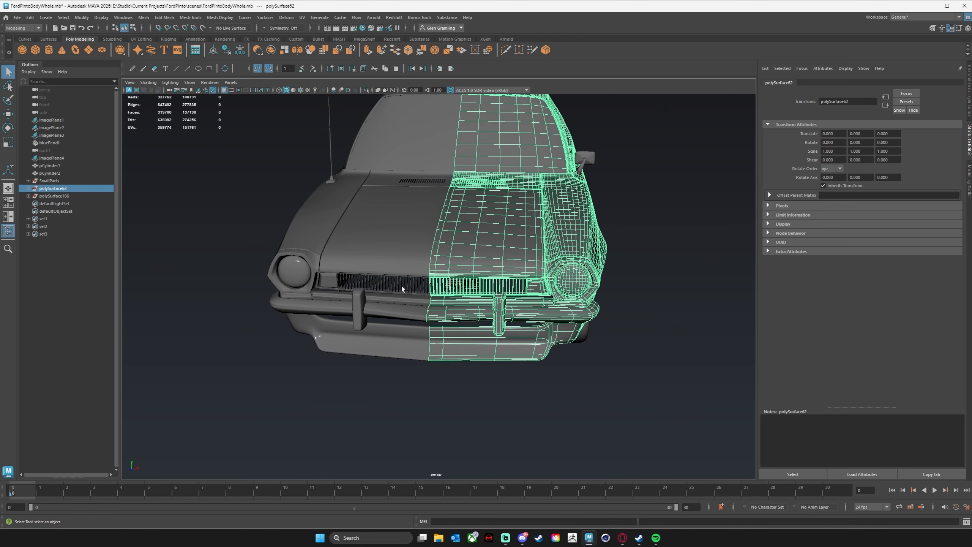
alt+drag(386, 321, 370, 311)
click(360, 314)
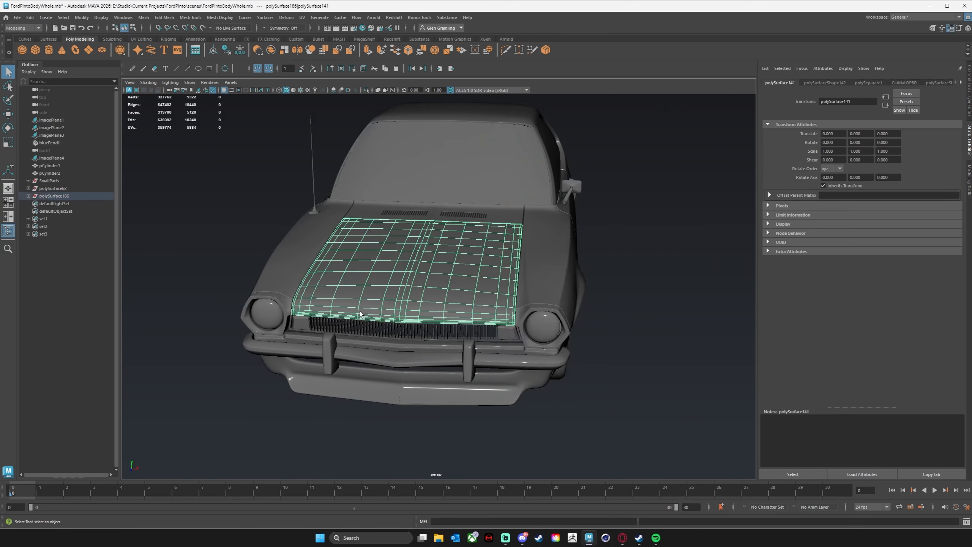
click(377, 378)
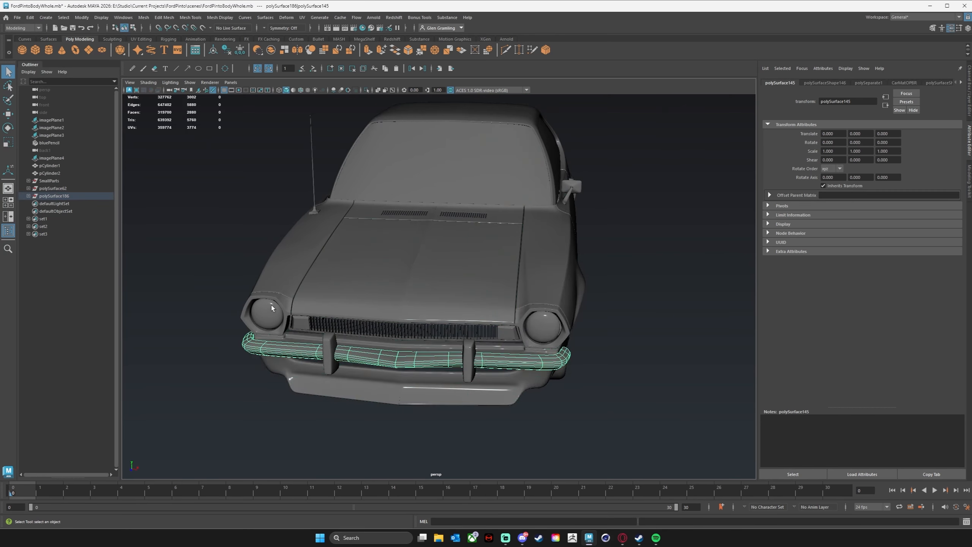
click(296, 263)
click(377, 211)
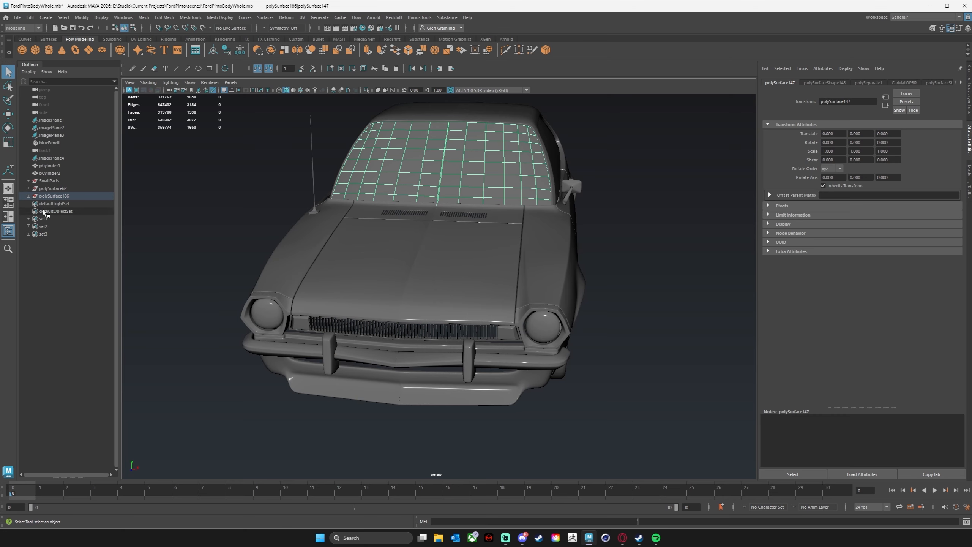
Convert the mirrored half of the car, polySurface186, from an instance to an object
click(53, 188)
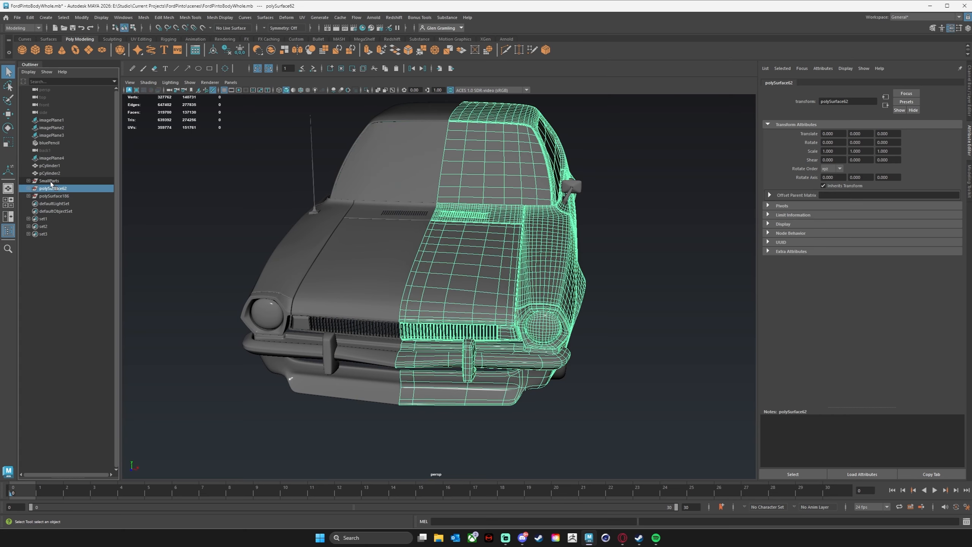
click(53, 196)
alt+drag(393, 323, 406, 251)
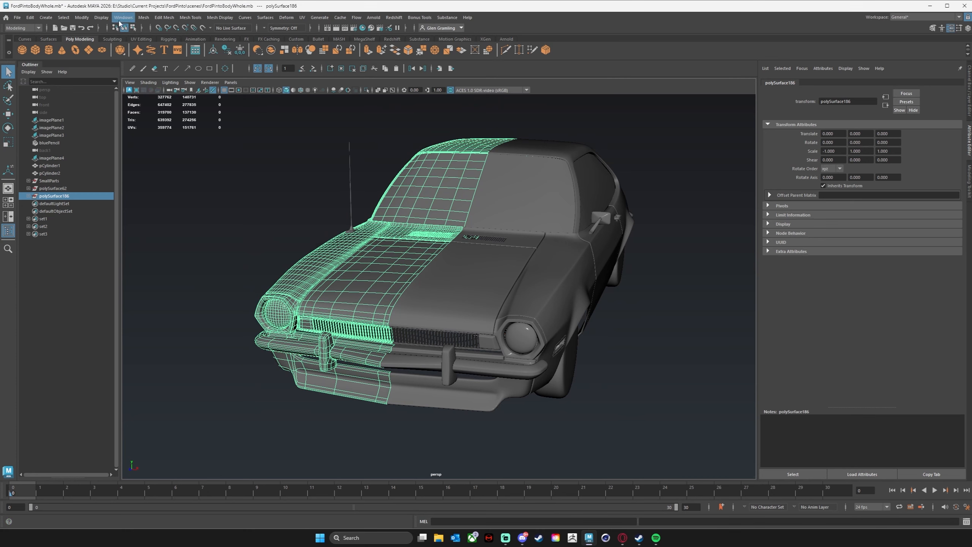
click(81, 17)
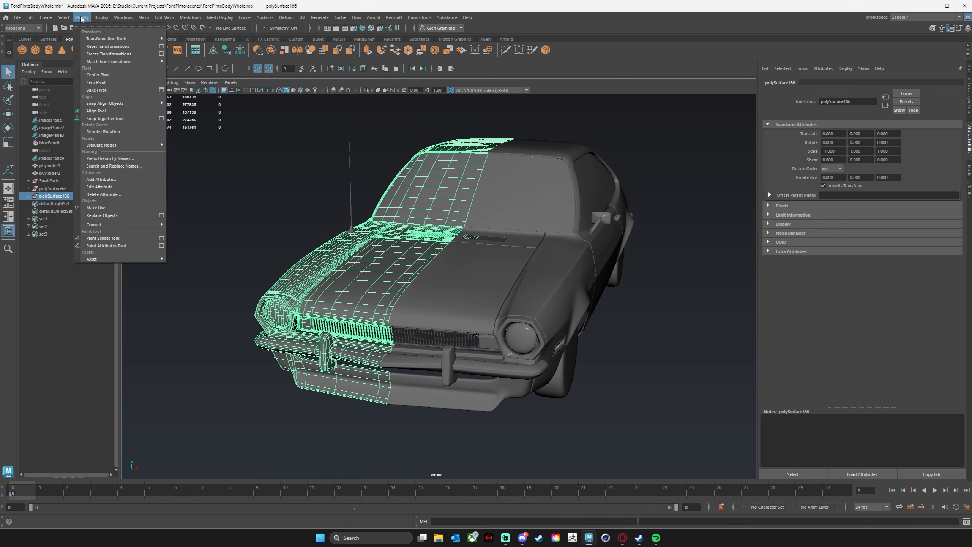
mouse_move(157, 228)
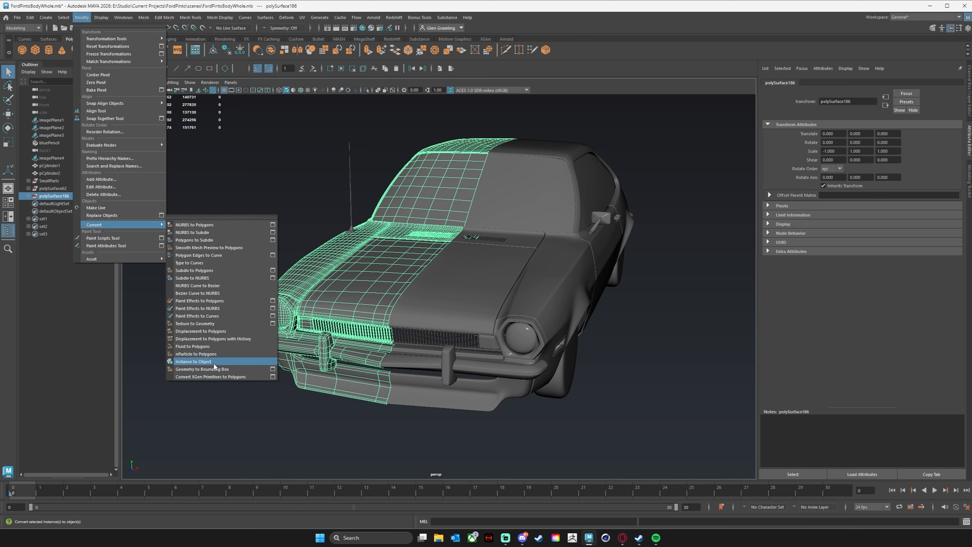
click(193, 362)
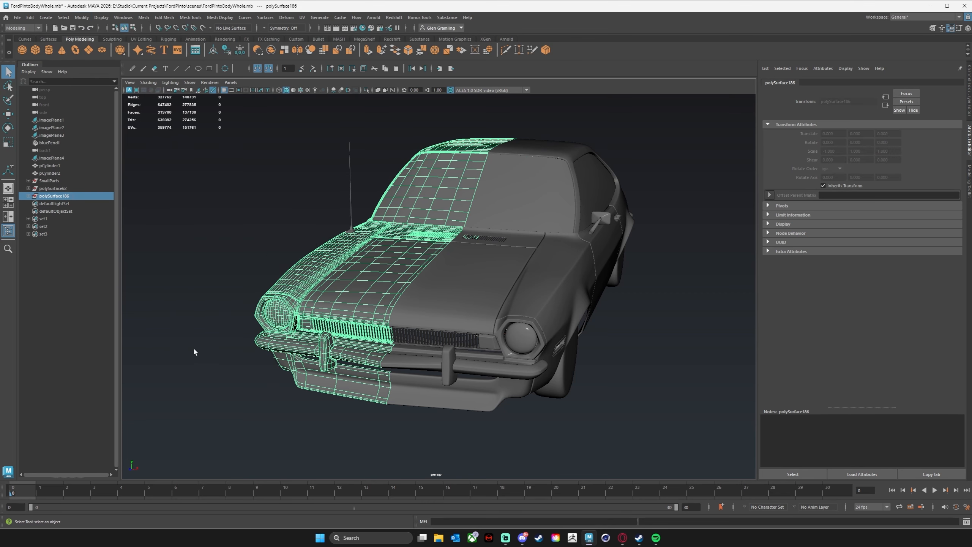
Check the selection of the valance halves, front bumper and bumper guard, and inspect the front end's centre seam
click(427, 394)
click(325, 391)
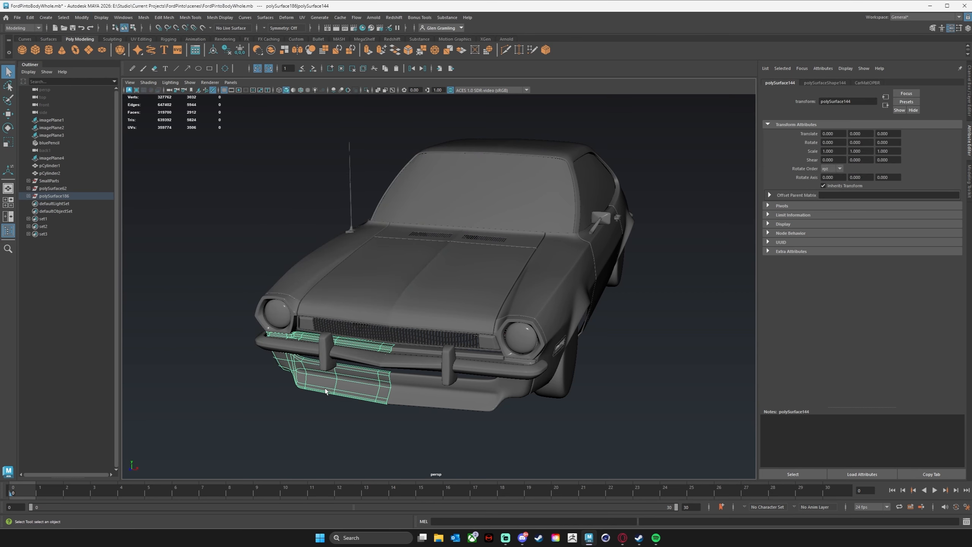
click(445, 396)
click(419, 357)
click(358, 349)
click(323, 352)
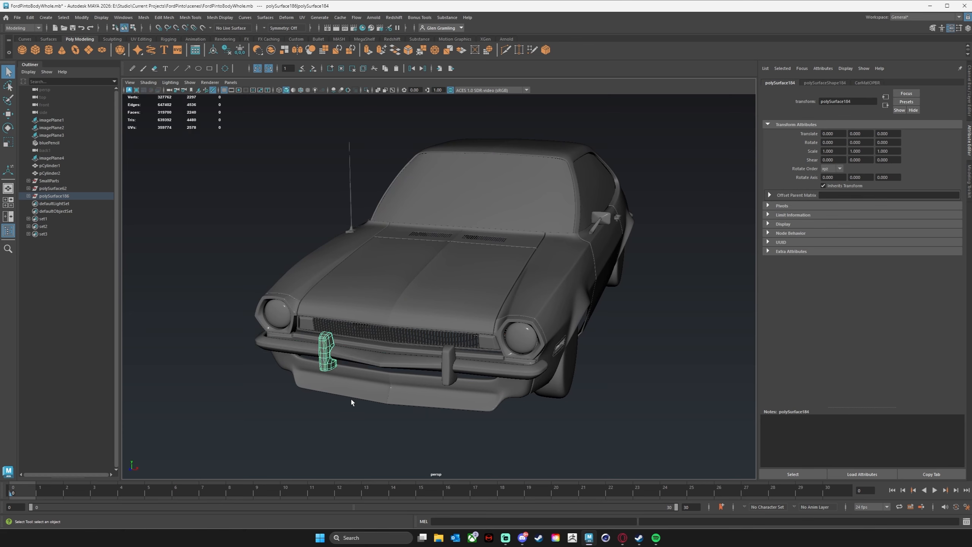
click(351, 399)
click(424, 398)
click(329, 400)
click(343, 388)
alt+drag(336, 446, 445, 407)
click(456, 279)
alt+middle_drag(456, 280, 462, 276)
click(313, 370)
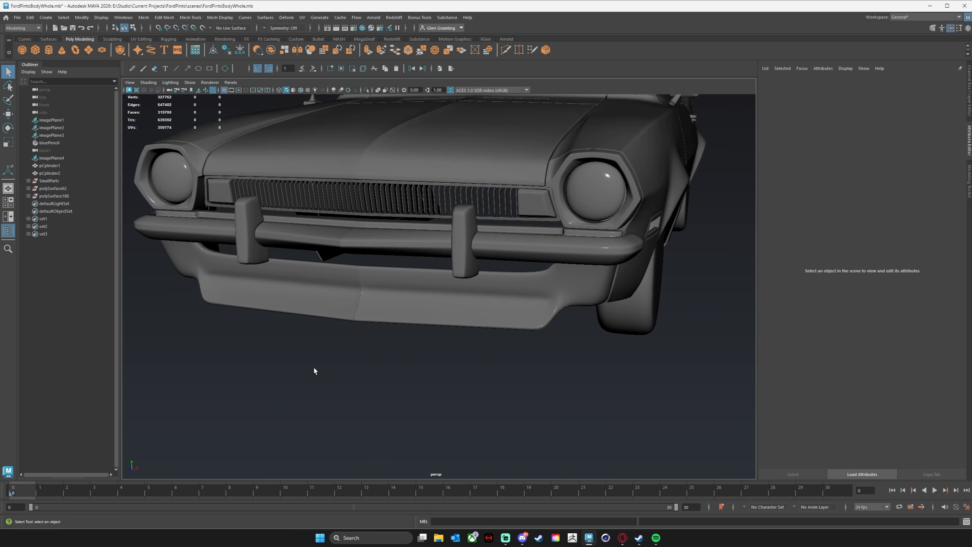
Select both halves of the front valance and combine them into one mesh
alt+drag(313, 370, 508, 329)
click(484, 401)
click(514, 302)
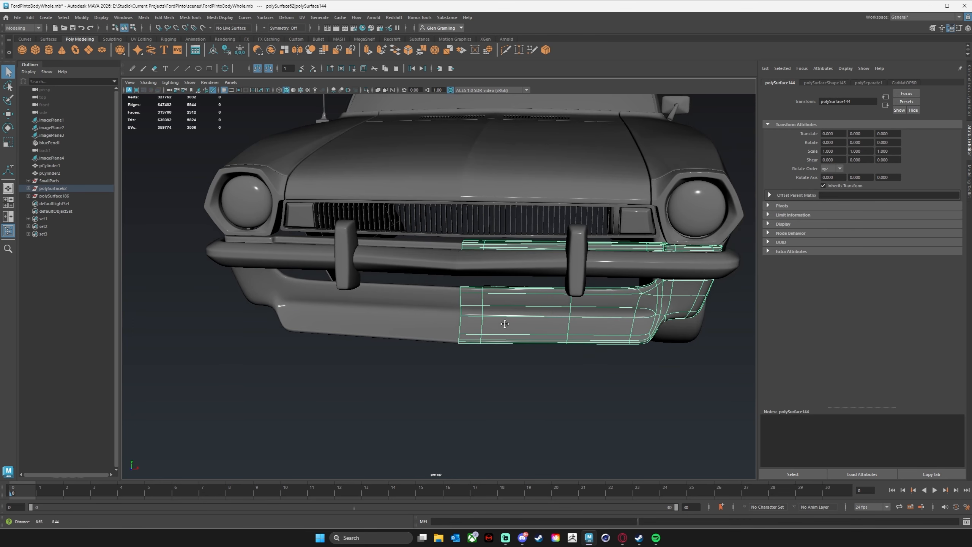
shift+click(420, 329)
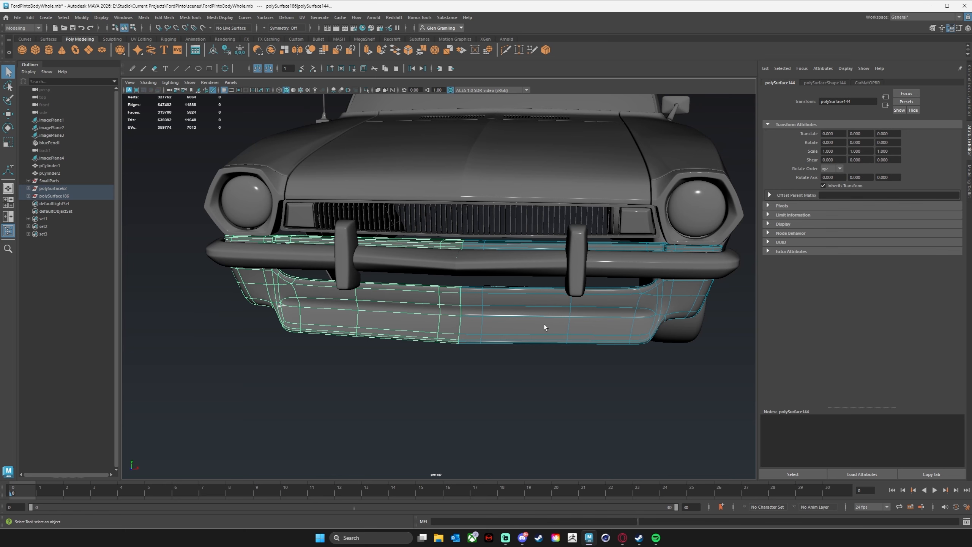
key(space)
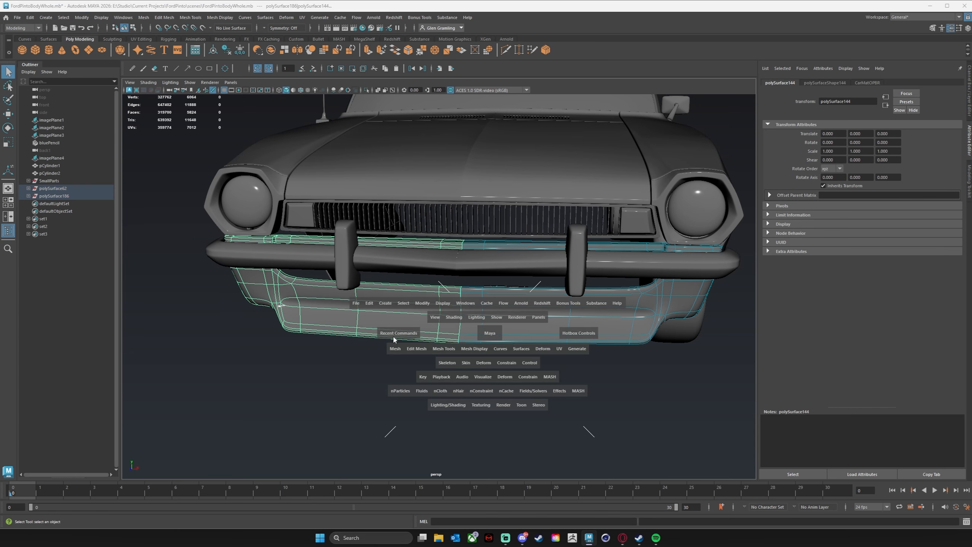
drag(395, 348, 408, 184)
Examine the combined valance in the front wireframe view and compare it with the separate front fender halves
key(r)
alt+drag(524, 341, 524, 339)
key(space)
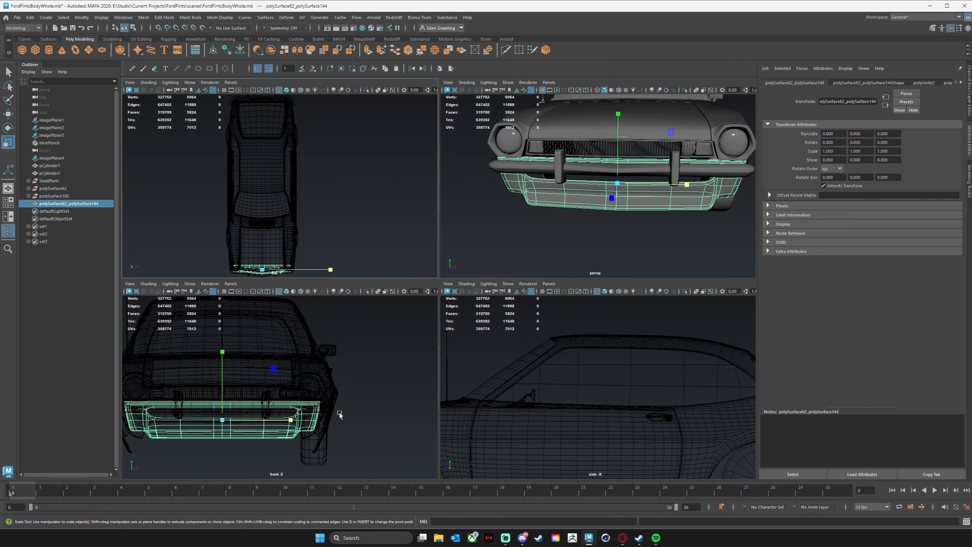
key(space)
key(f)
alt+right_drag(420, 353, 547, 341)
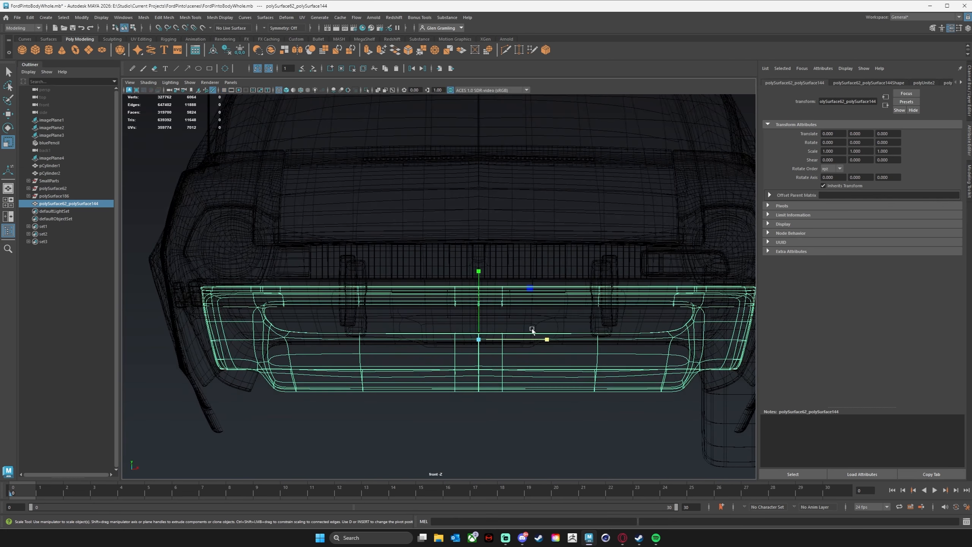
alt+middle_drag(532, 330, 481, 342)
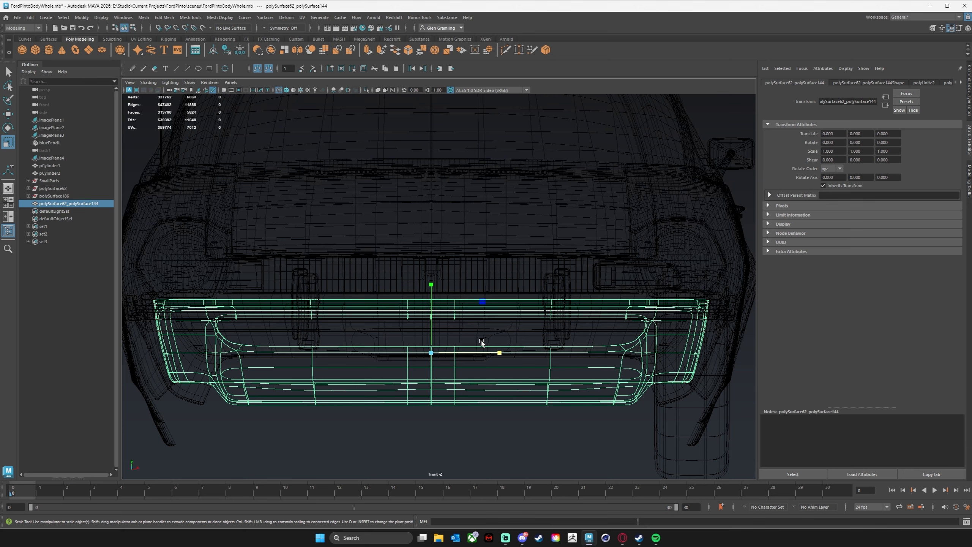
click(731, 213)
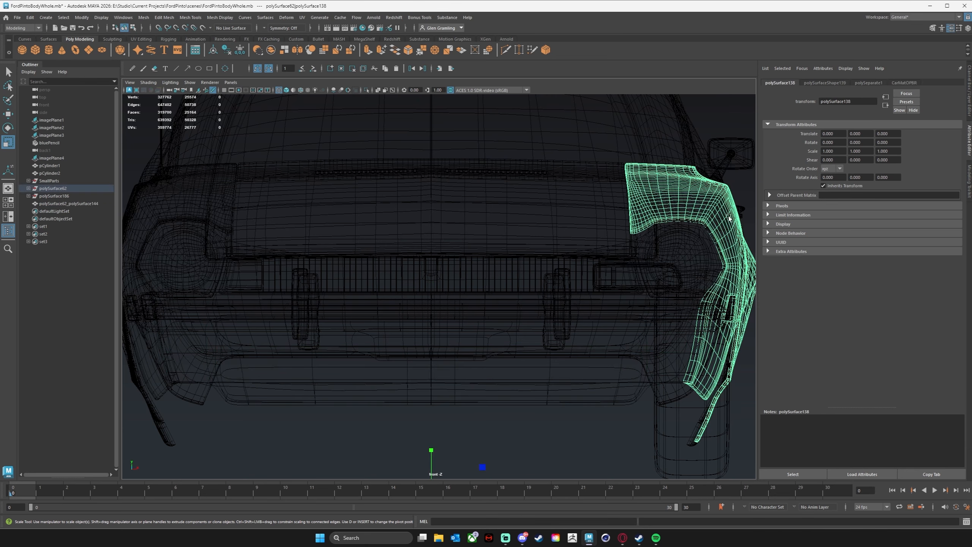
click(202, 195)
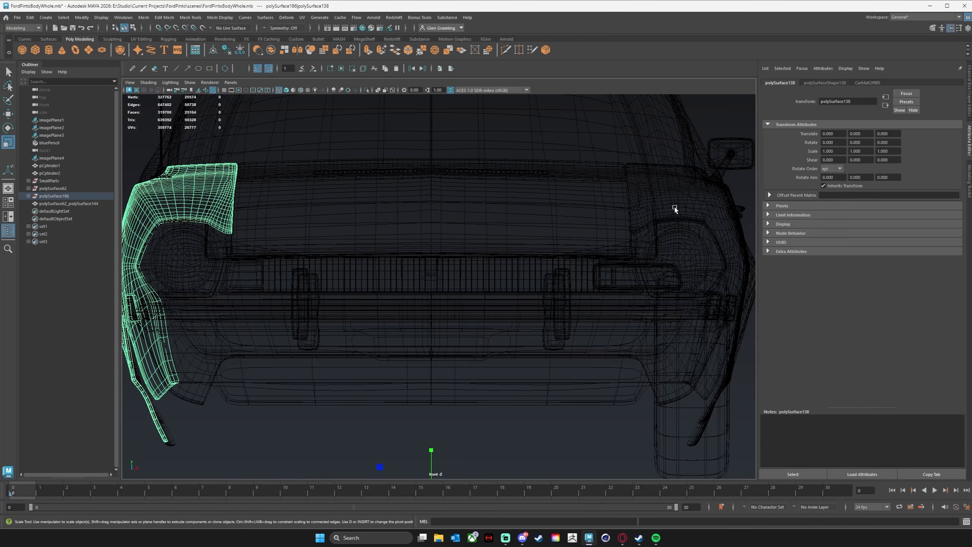
click(465, 400)
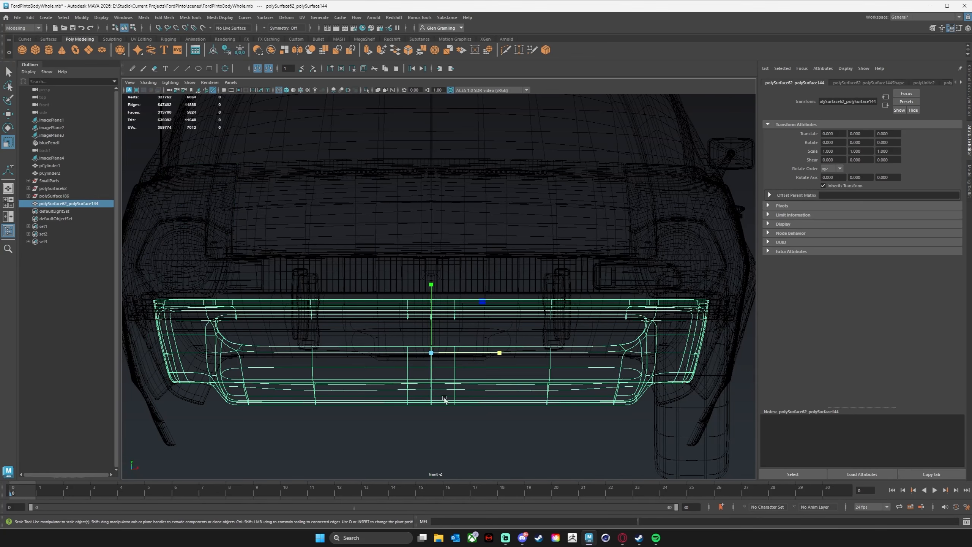
Select the vertices along the valance's centre seam and merge them with a distance threshold of 0.01
scroll(478, 405, up, 3)
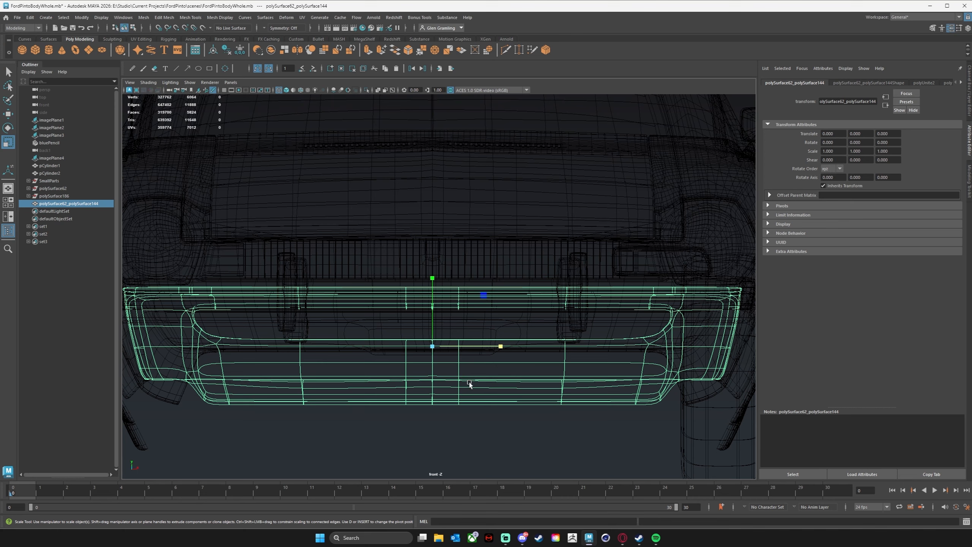
right_click(470, 381)
click(433, 312)
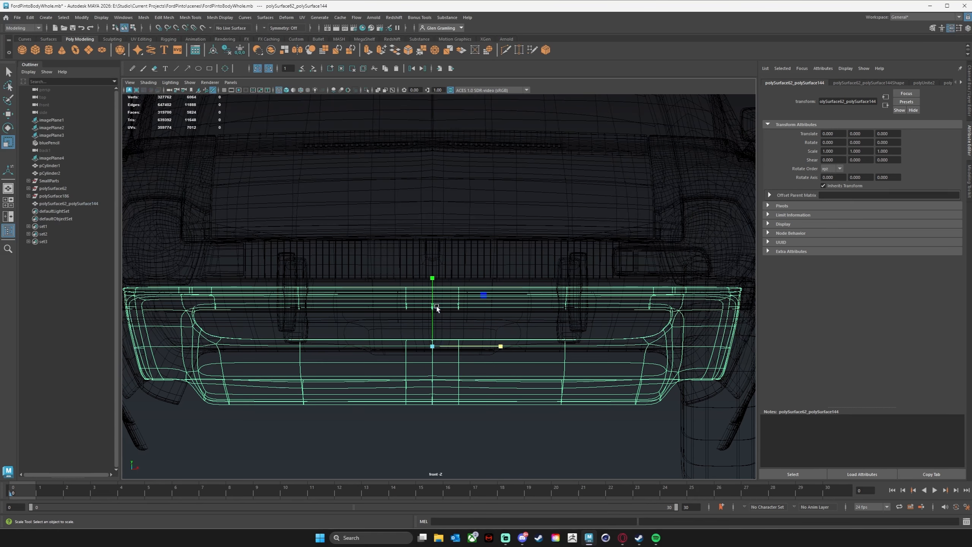
drag(427, 265, 436, 479)
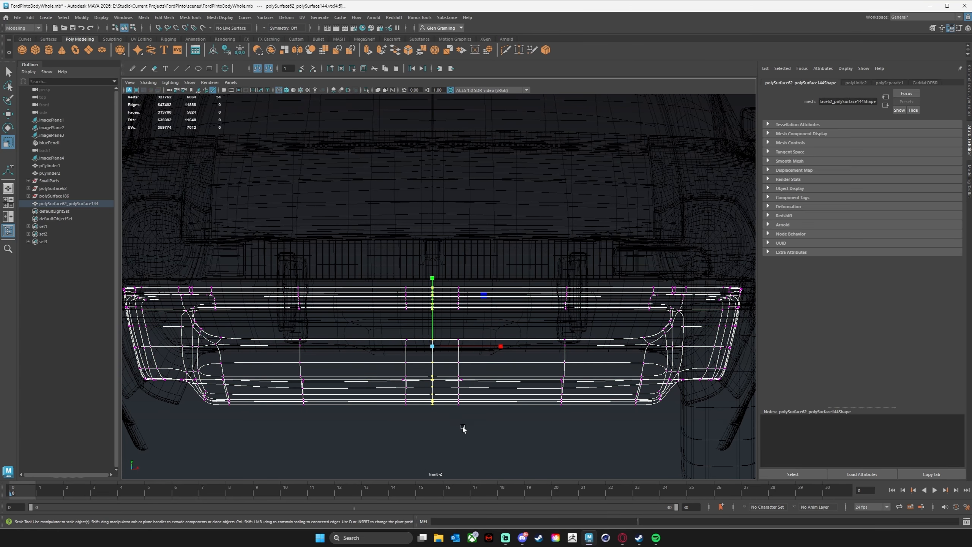
key(e)
key(r)
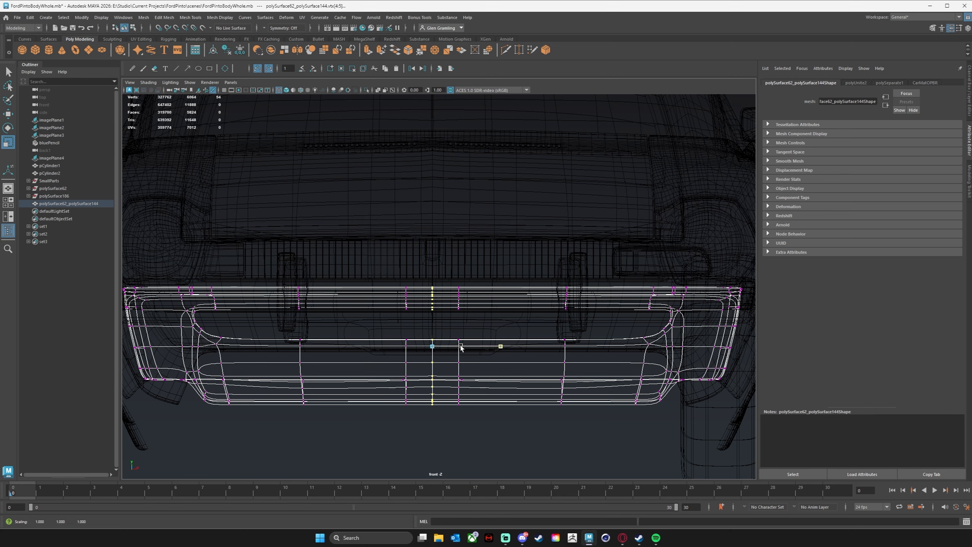
drag(485, 348, 485, 348)
click(164, 18)
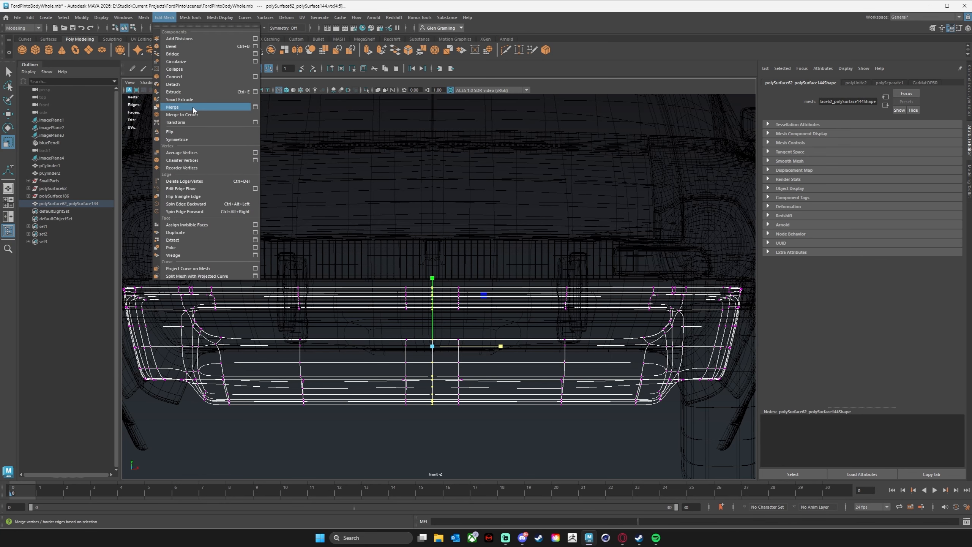
click(193, 110)
scroll(477, 336, up, 5)
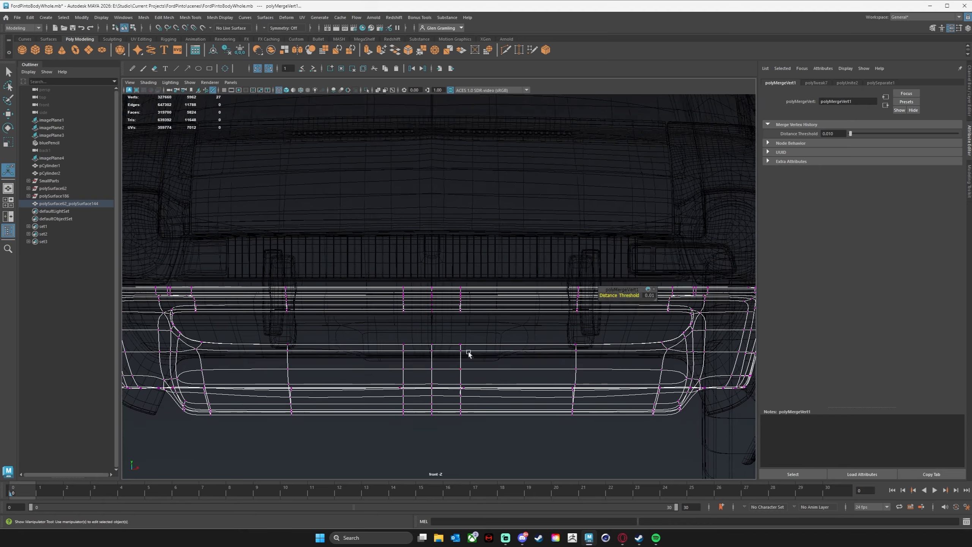
Return the valance to object mode in the perspective view and inspect its merged centre seam
key(space)
key(space)
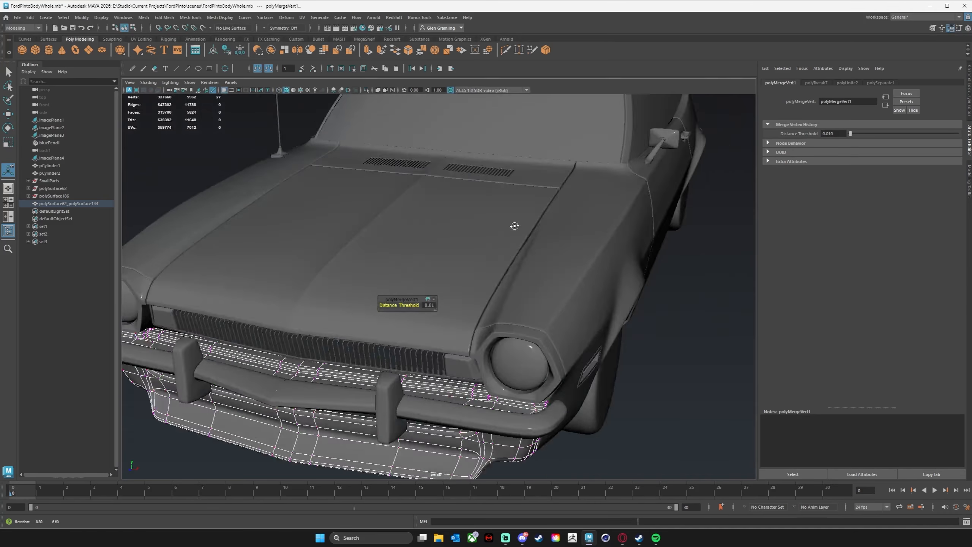
alt+drag(507, 277, 499, 291)
right_drag(389, 349, 426, 303)
click(381, 431)
alt+drag(381, 430, 407, 428)
alt+middle_drag(609, 352, 499, 322)
scroll(556, 319, down, 3)
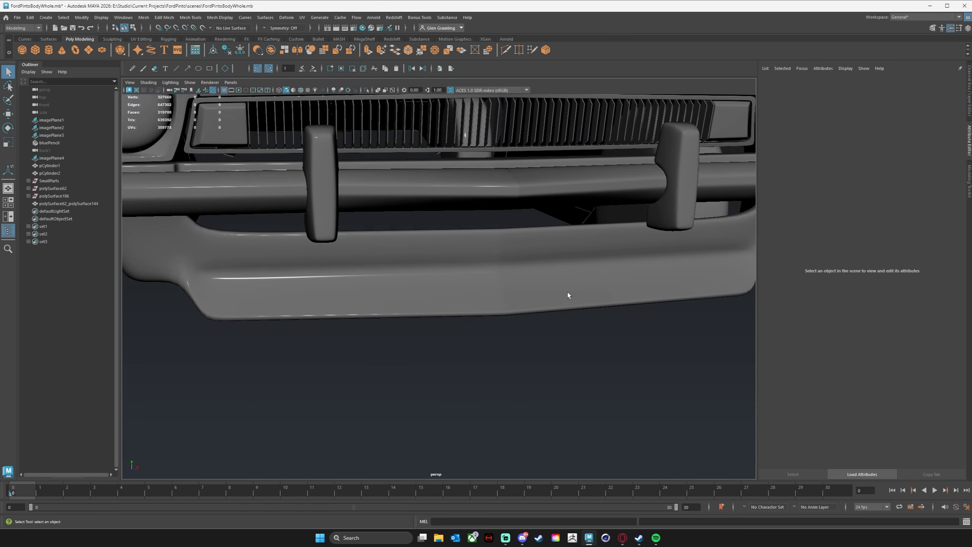
click(509, 270)
alt+drag(517, 302, 515, 326)
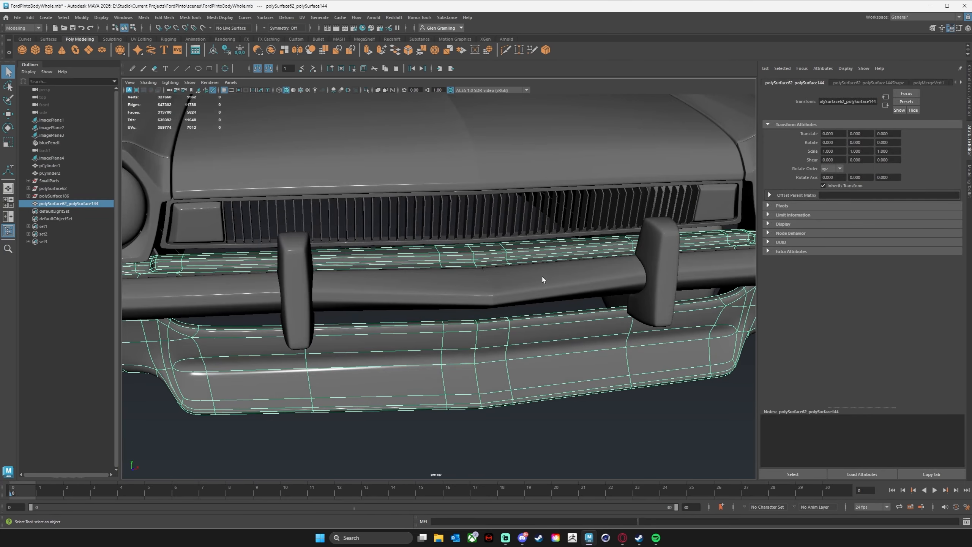
Select both halves of the front bumper and combine them into one mesh
click(544, 279)
scroll(577, 339, down, 4)
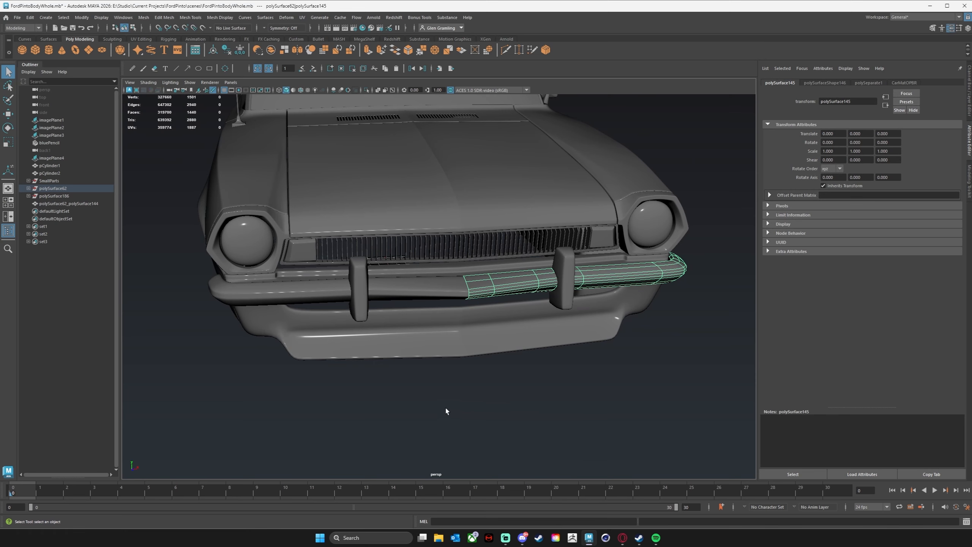
click(446, 409)
alt+drag(347, 345, 318, 389)
click(364, 350)
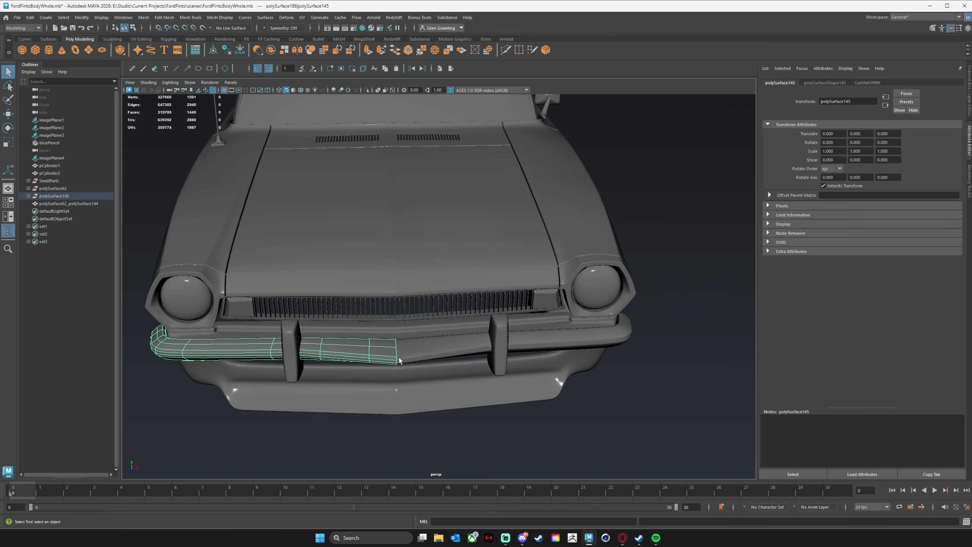
click(415, 349)
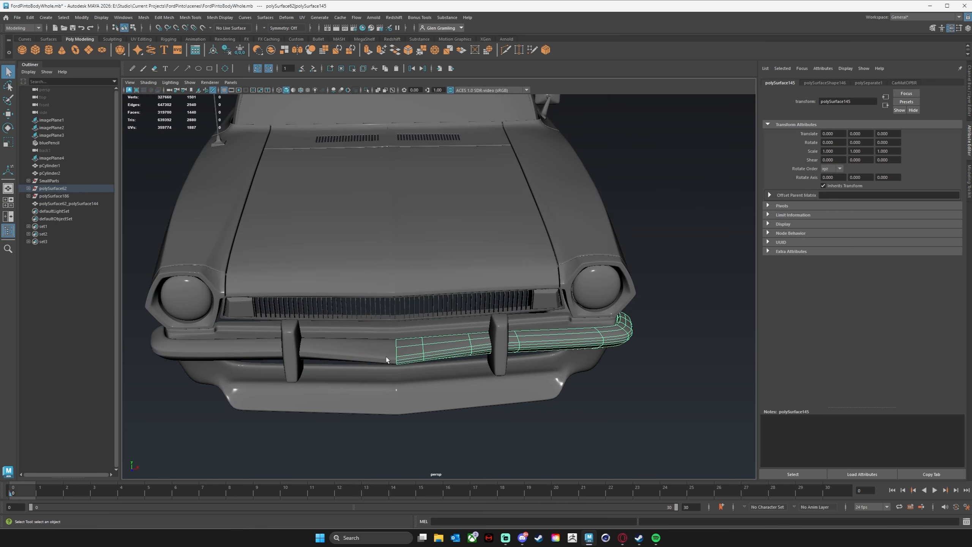
shift+click(380, 352)
scroll(461, 379, up, 2)
alt+middle_drag(465, 367, 474, 309)
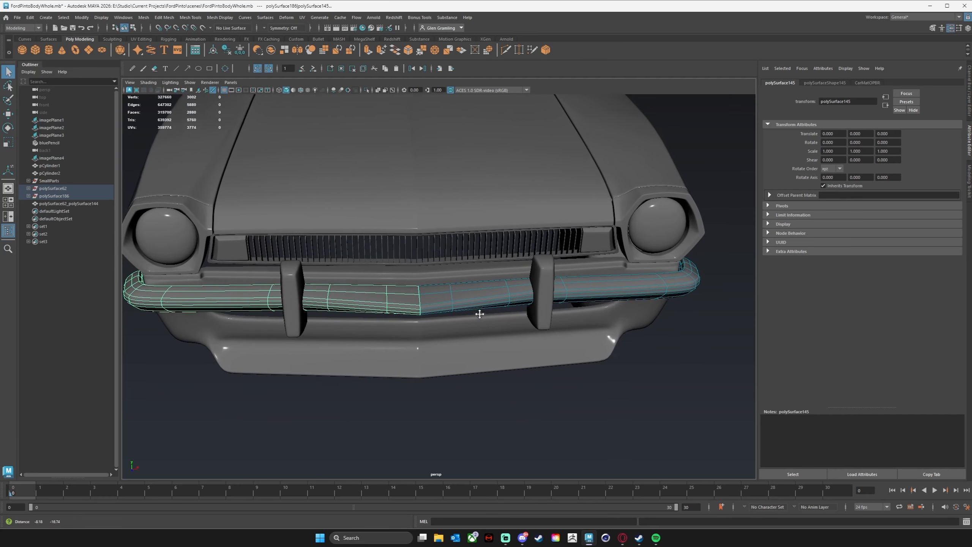
key(space)
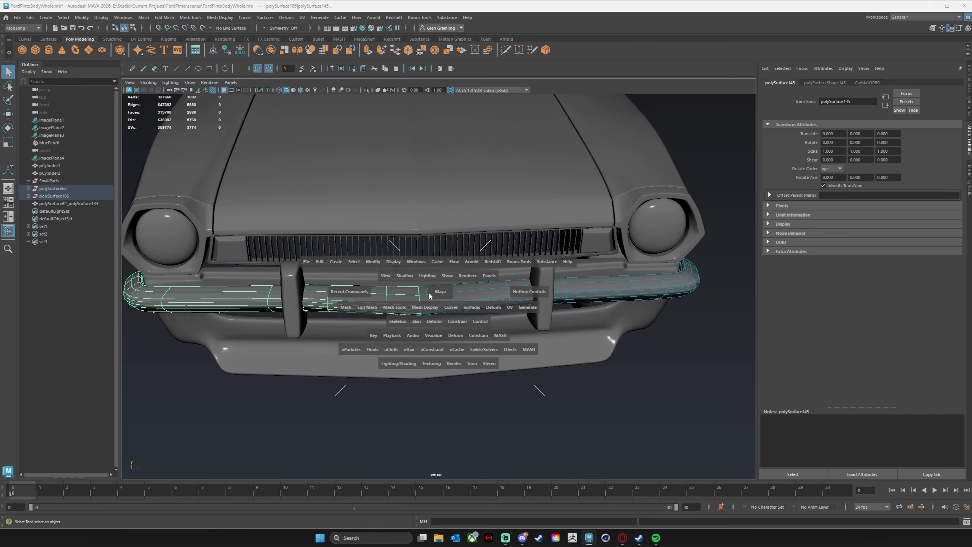
click(351, 308)
click(361, 336)
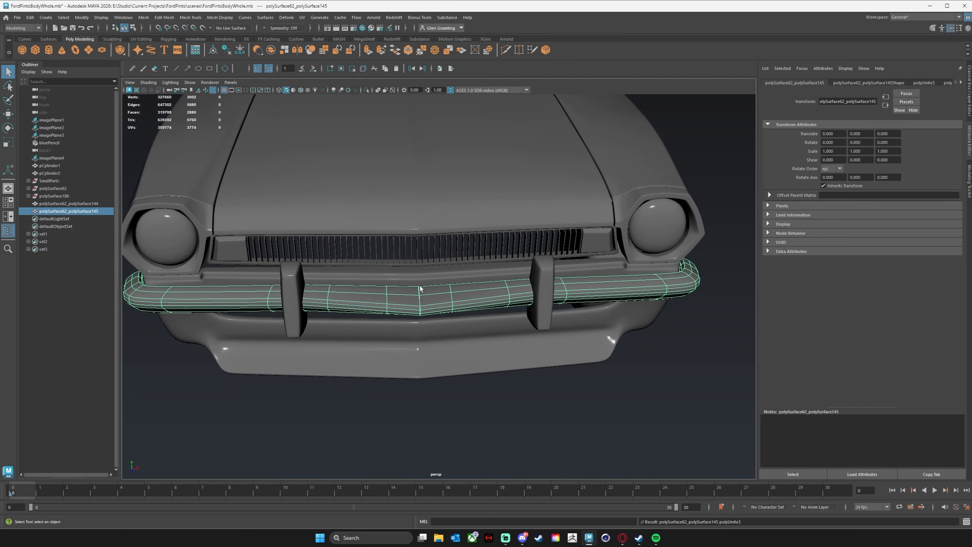
Select the vertices along the front bumper's centre seam and merge them with a distance threshold of 0.01
key(space)
alt+drag(401, 288, 480, 292)
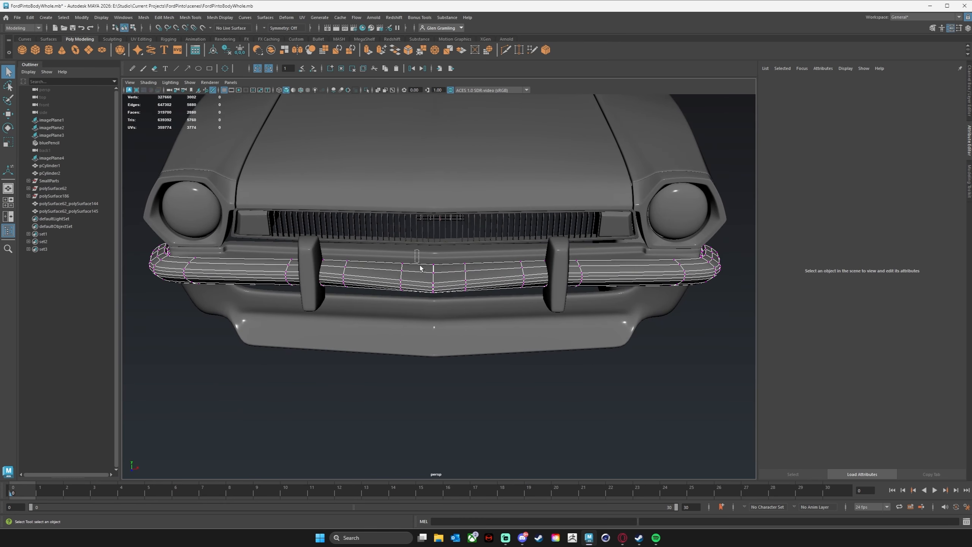
drag(447, 349, 447, 350)
scroll(461, 400, up, 6)
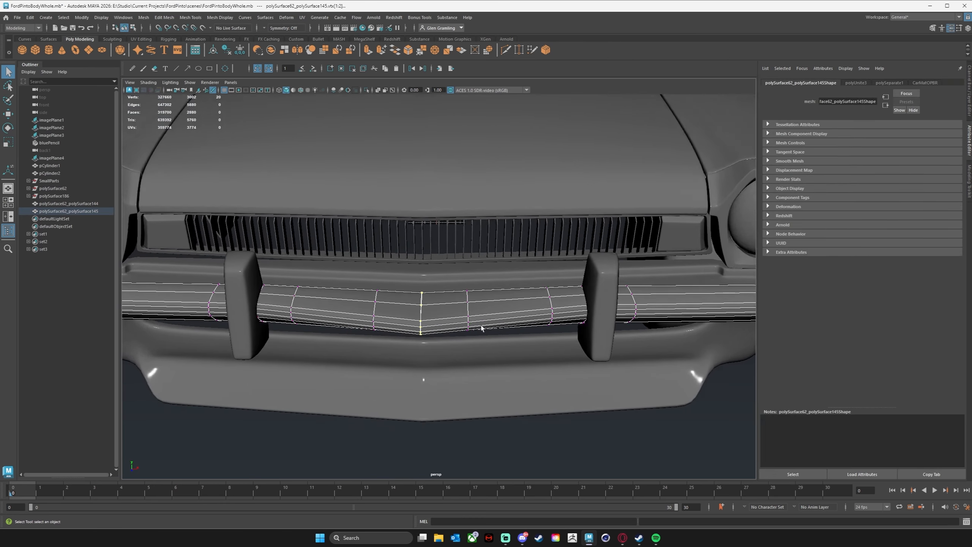
key(e)
key(r)
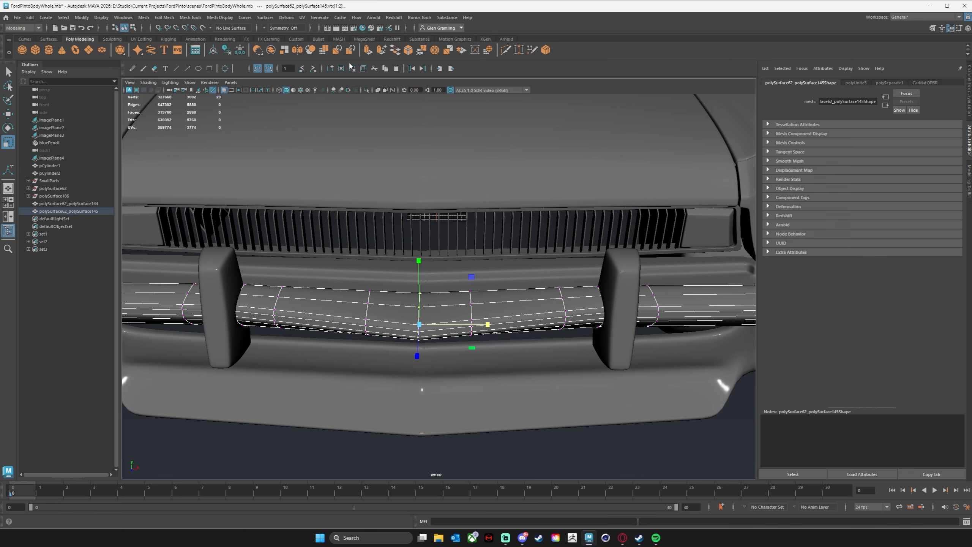
click(164, 17)
click(206, 108)
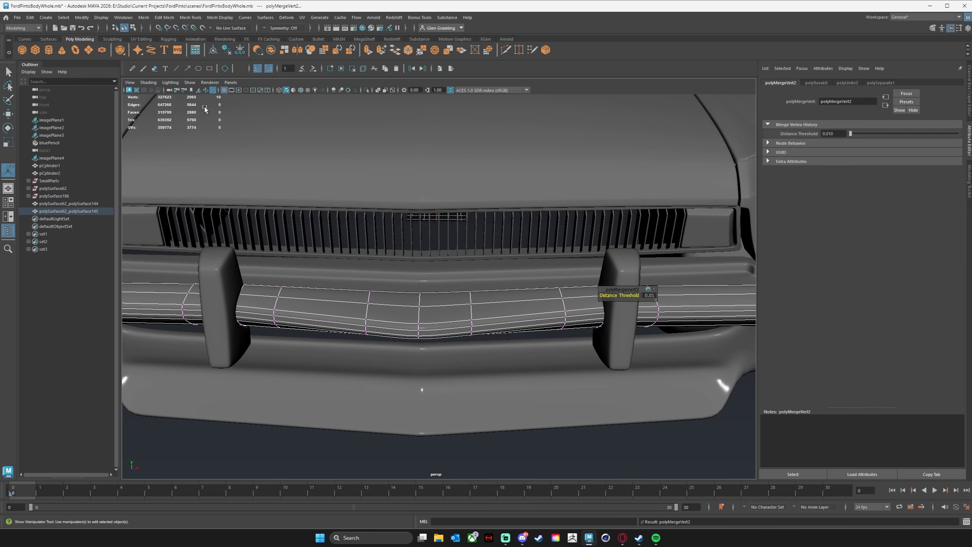
Return the front bumper to object mode and check that it selects as one whole part
scroll(514, 287, down, 5)
key(t)
click(515, 400)
alt+drag(462, 387, 468, 397)
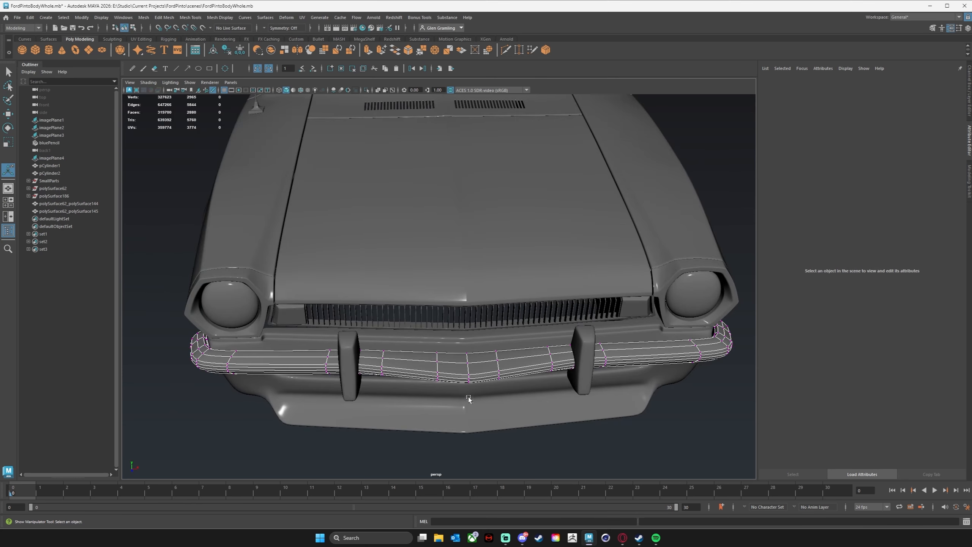
right_drag(497, 361, 586, 312)
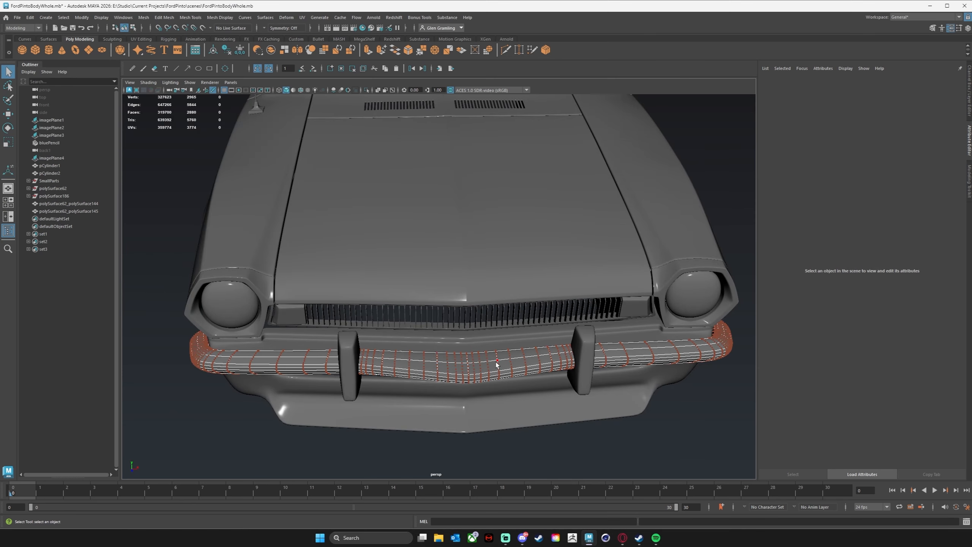
right_drag(496, 365, 536, 301)
click(661, 451)
alt+drag(661, 452, 503, 241)
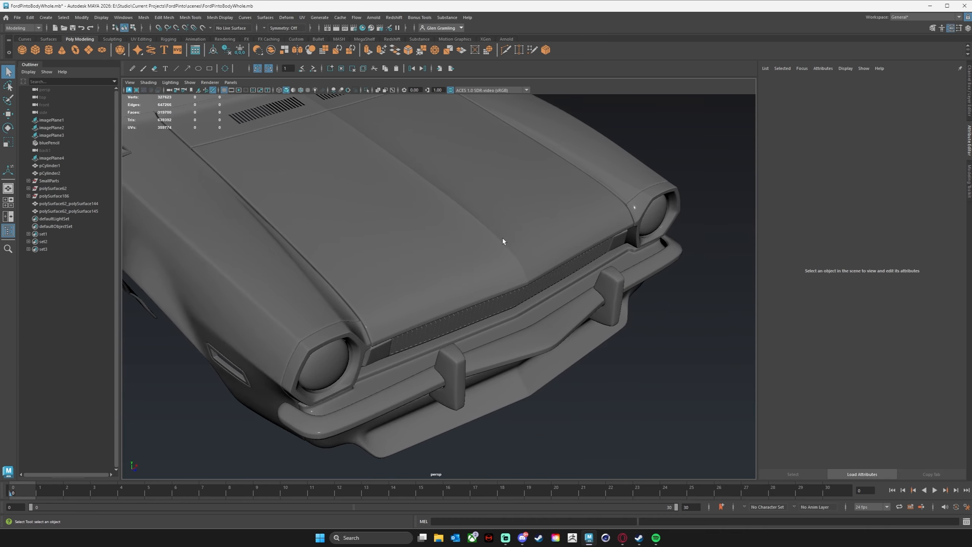
click(511, 273)
click(573, 337)
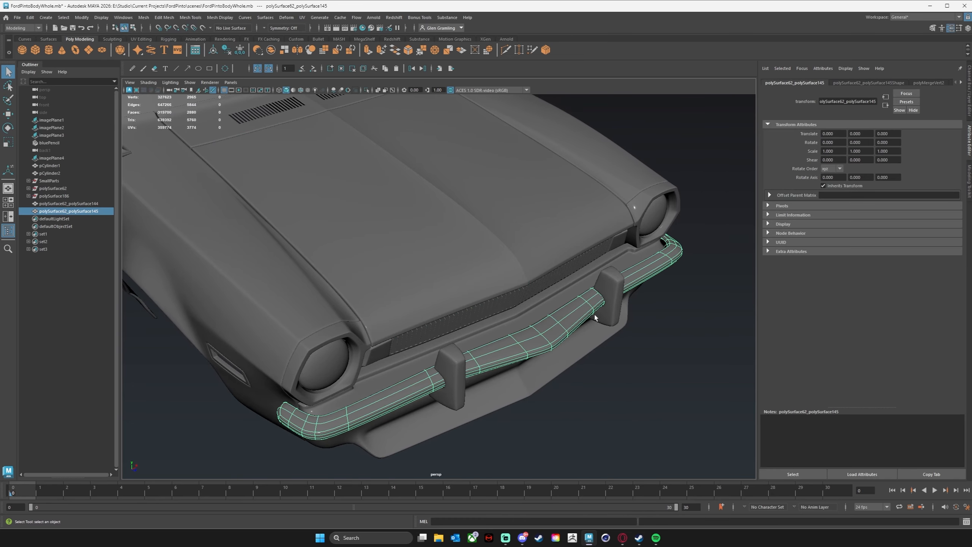
Turn off smooth preview on the front bumper and select the edge loop running along its centre
key(1)
alt+drag(582, 358, 474, 369)
alt+right_drag(474, 369, 539, 354)
alt+middle_drag(539, 354, 553, 292)
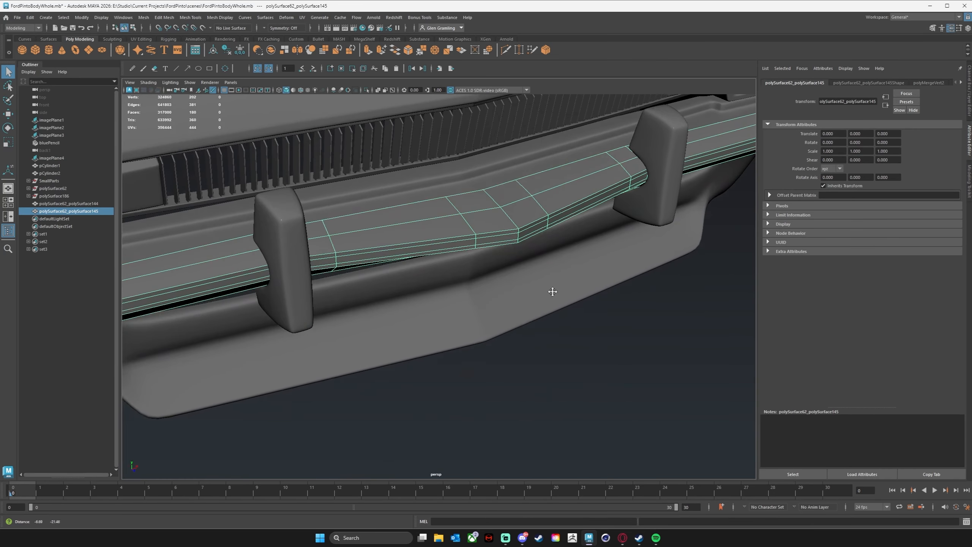
scroll(553, 292, up, 2)
right_drag(520, 209, 510, 182)
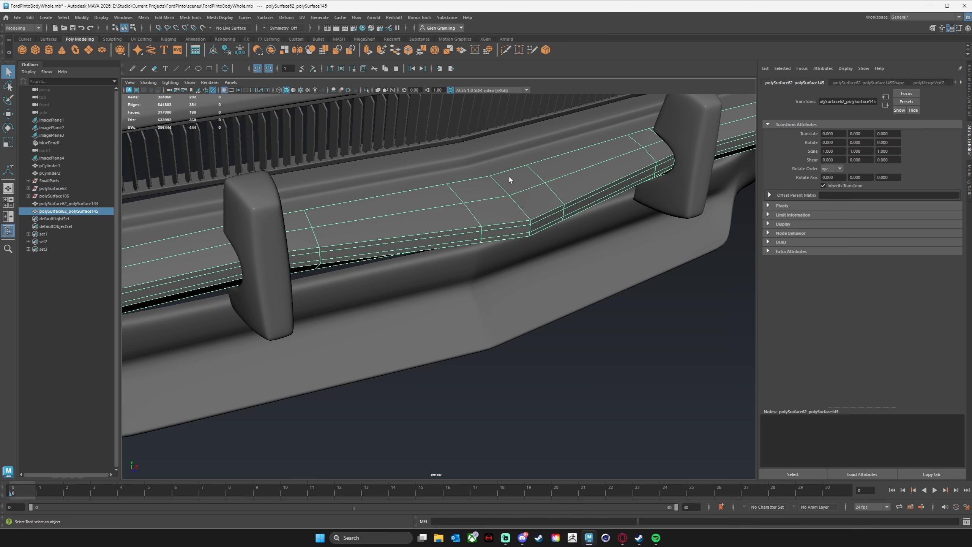
alt+drag(598, 245, 613, 256)
scroll(612, 256, down, 2)
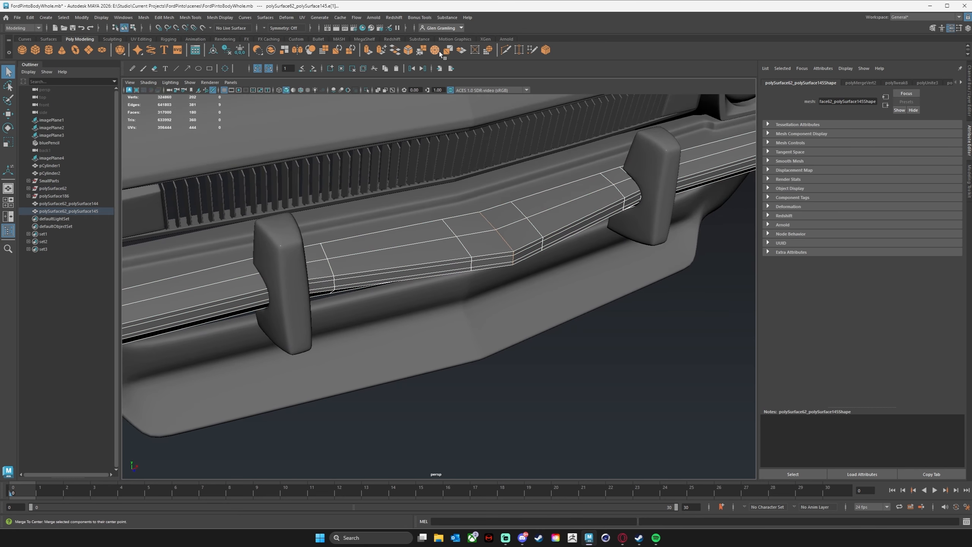
Bevel the front bumper's centre edge loop with a fraction of 0.1 and 2 segments
alt+drag(540, 239, 410, 216)
alt+middle_drag(409, 216, 494, 211)
scroll(496, 221, up, 2)
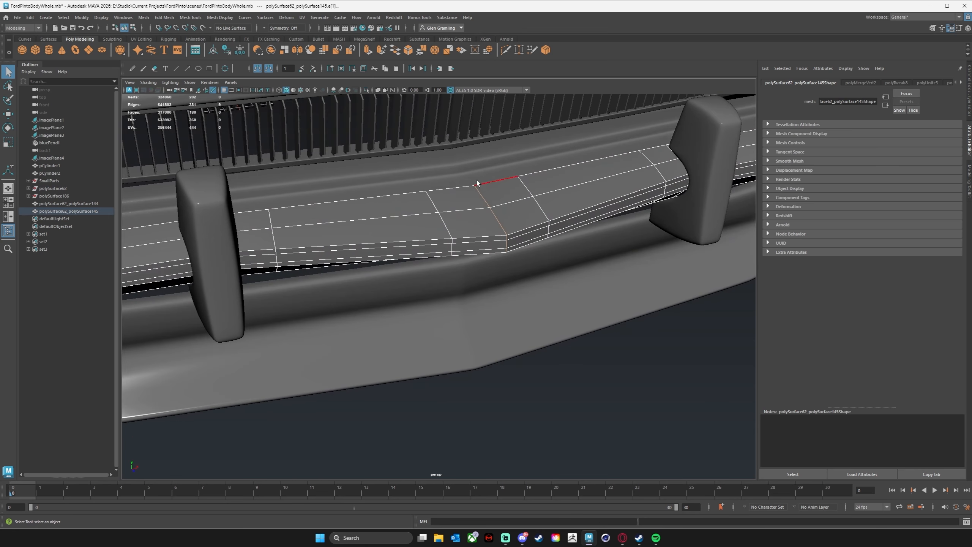
alt+drag(541, 263, 510, 248)
alt+middle_drag(435, 183, 473, 205)
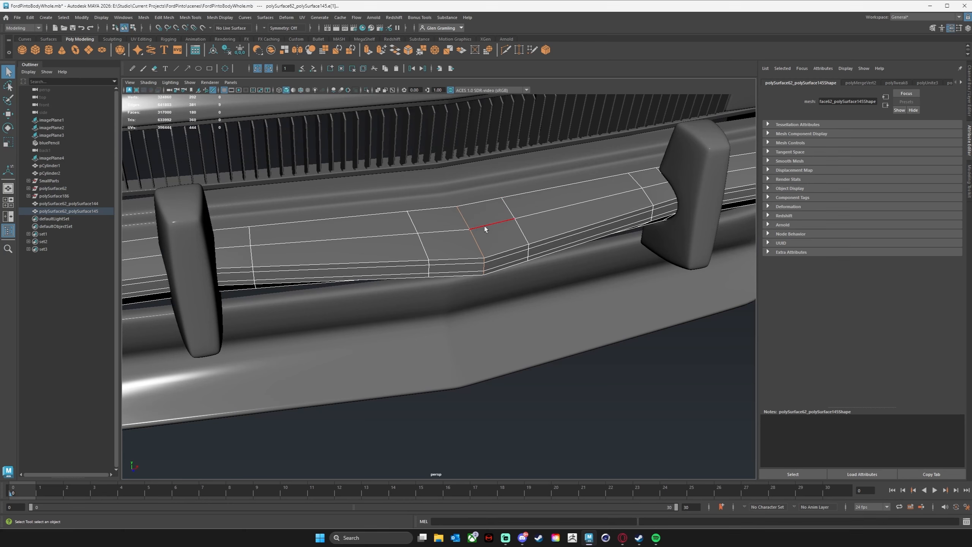
click(409, 50)
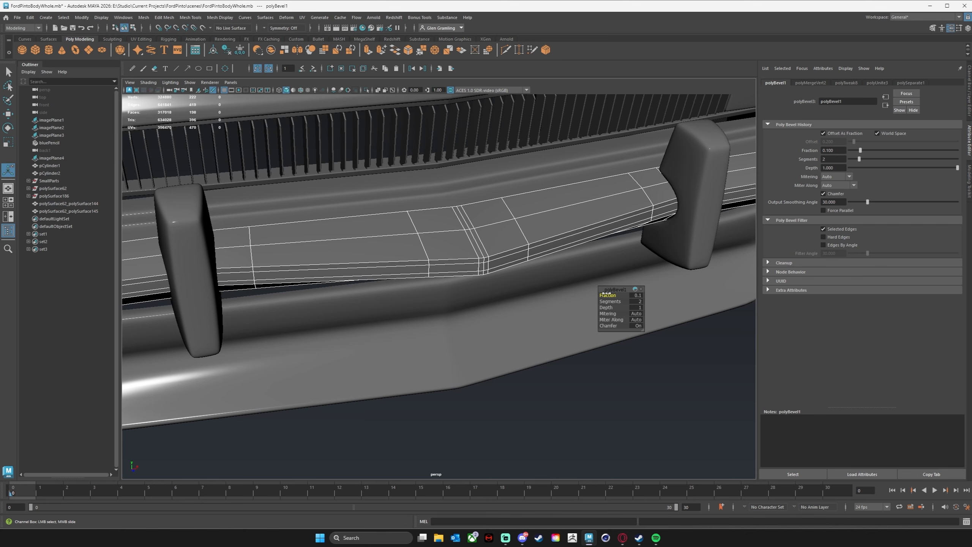
Restore the bumper's smooth preview, return it to object mode and deselect it
scroll(441, 345, down, 3)
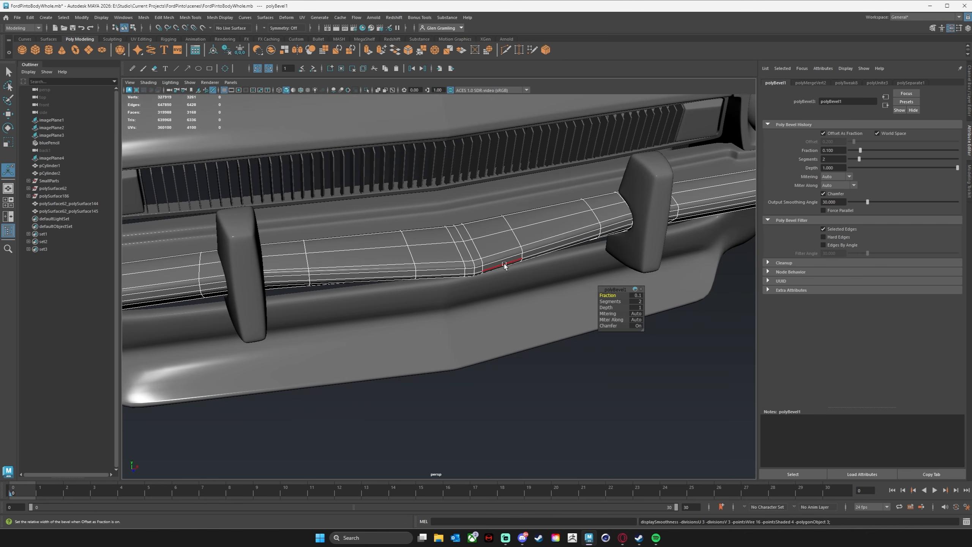
key(w)
right_drag(501, 237, 543, 224)
click(591, 355)
Examine the car's front end and select one half of the grille surround to check whether it is still split
alt+drag(590, 355, 630, 410)
alt+middle_drag(630, 410, 508, 376)
alt+right_drag(508, 376, 457, 358)
alt+drag(458, 359, 384, 281)
click(349, 255)
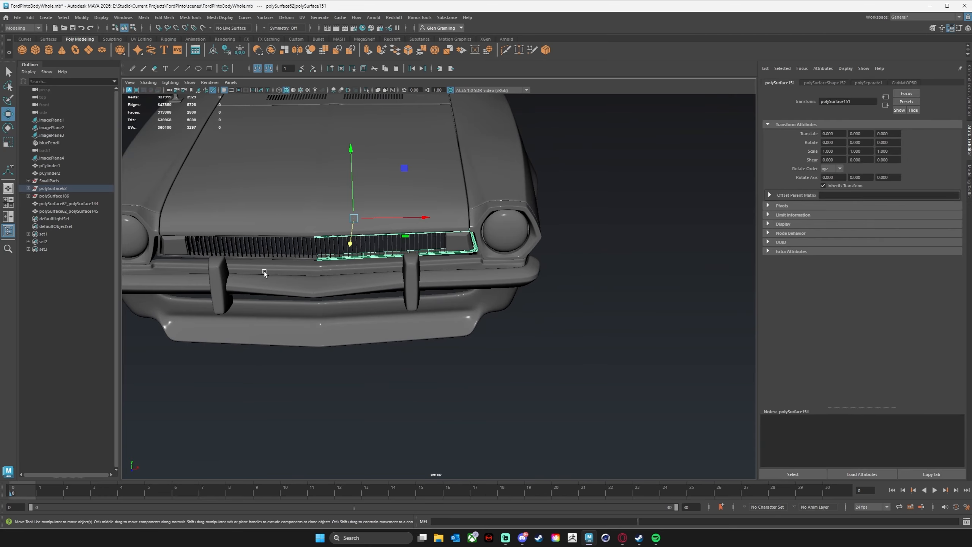
alt+right_drag(263, 270, 419, 254)
alt+middle_drag(419, 254, 586, 283)
alt+right_drag(450, 285, 509, 284)
mouse_move(578, 271)
alt+middle_down()
mouse_move(564, 291)
mouse_move(569, 267)
alt+middle_up()
alt+right_drag(505, 365, 461, 353)
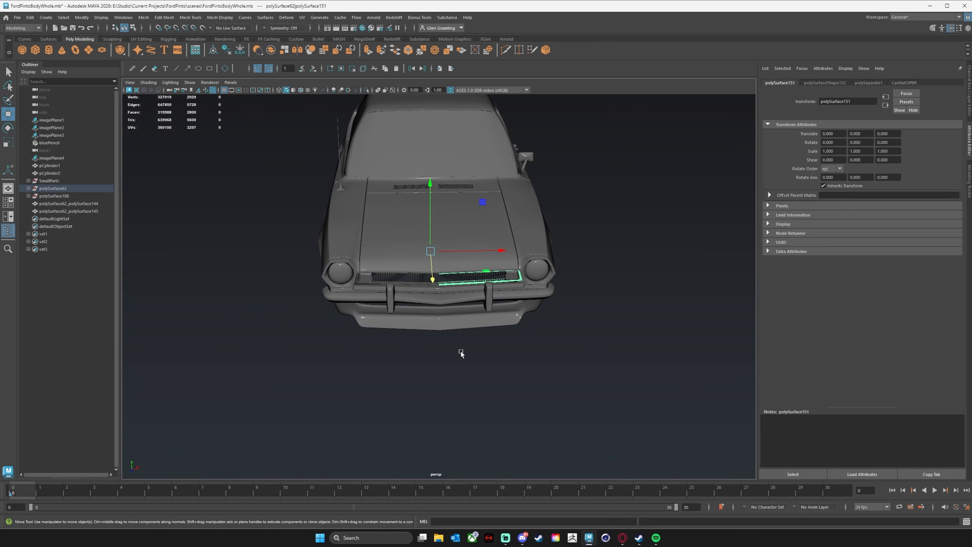
Check the roof, rear hatch and rear bumper by selecting panels to see which are still separate halves
alt+drag(461, 142, 407, 231)
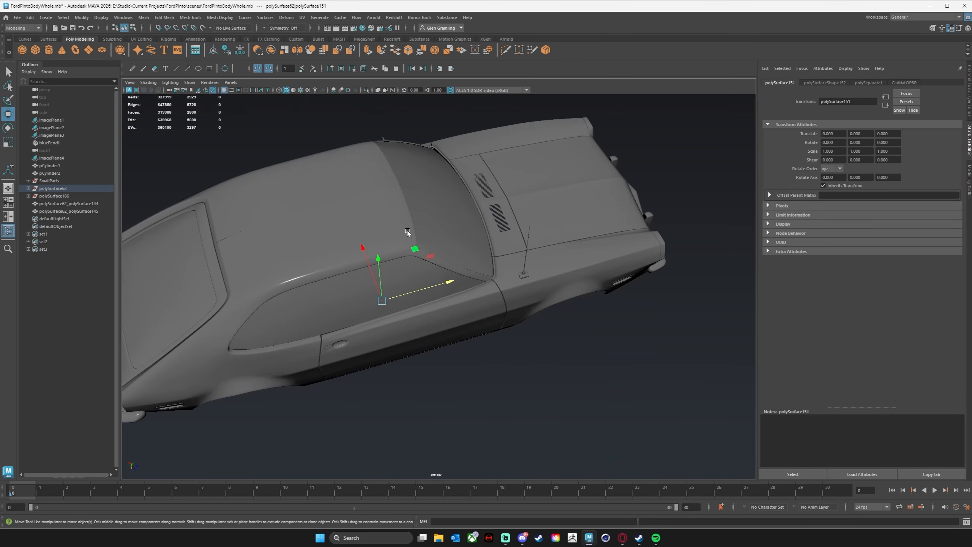
click(369, 219)
alt+middle_drag(248, 231, 394, 214)
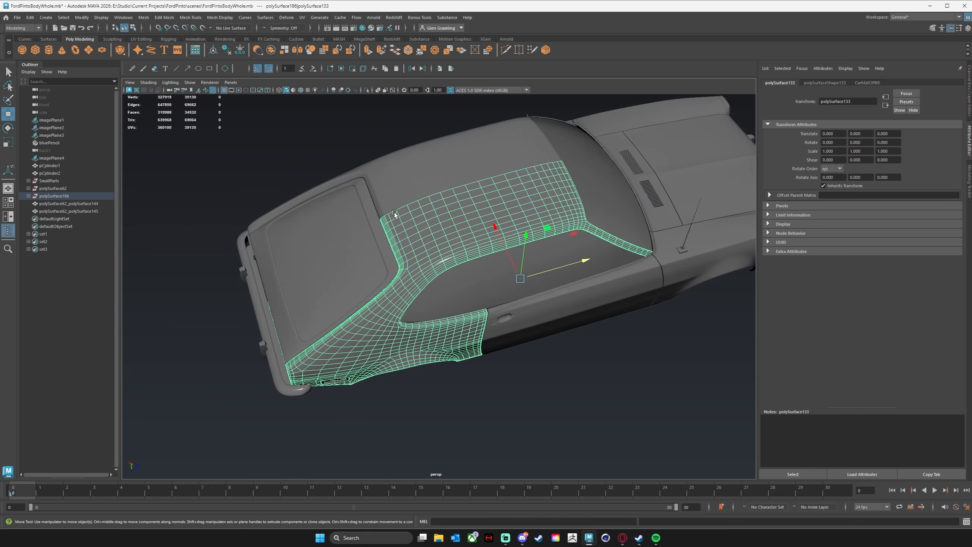
click(347, 233)
click(270, 302)
click(248, 309)
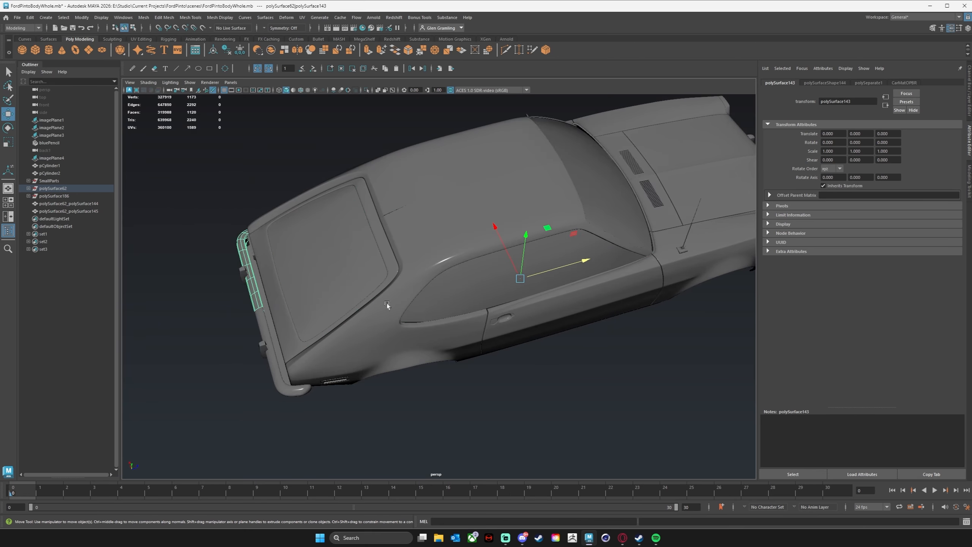
Inspect the centre seam of the front bumper and valance up close, selecting the valance to check it
mouse_move(455, 310)
alt+mouse_down()
mouse_move(339, 286)
mouse_move(416, 319)
mouse_move(398, 325)
alt+mouse_up()
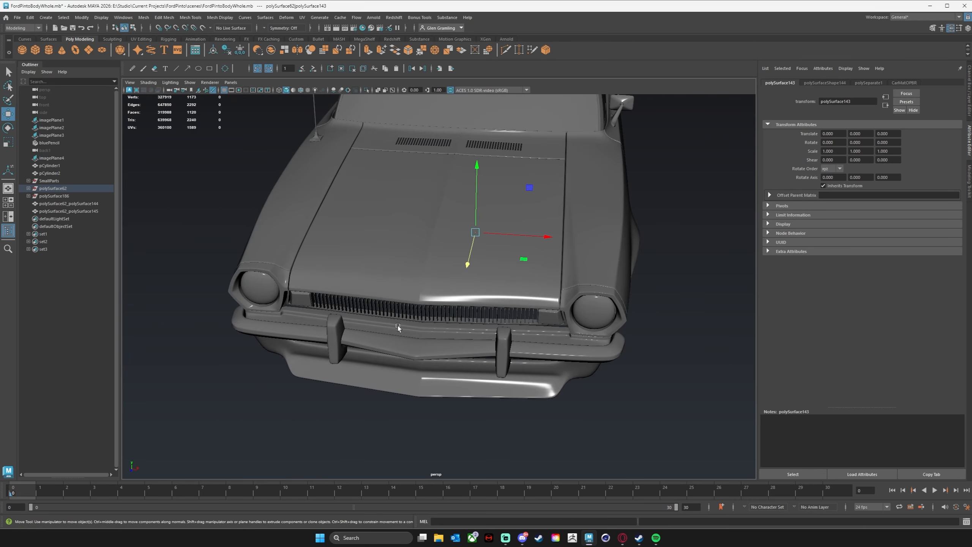
alt+right_drag(398, 325, 465, 334)
alt+drag(465, 334, 474, 326)
alt+right_drag(434, 352, 515, 347)
alt+middle_drag(514, 347, 561, 318)
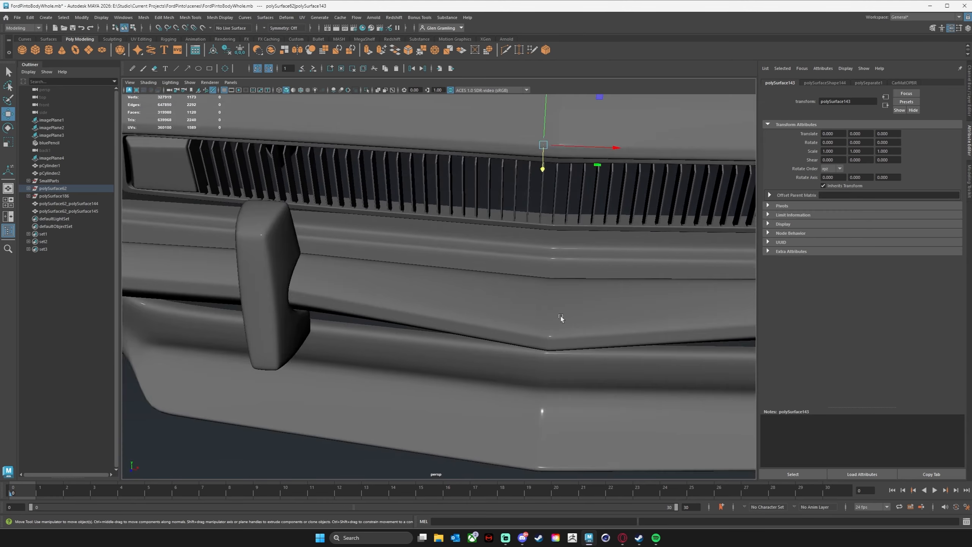
alt+right_drag(561, 317, 537, 281)
click(536, 274)
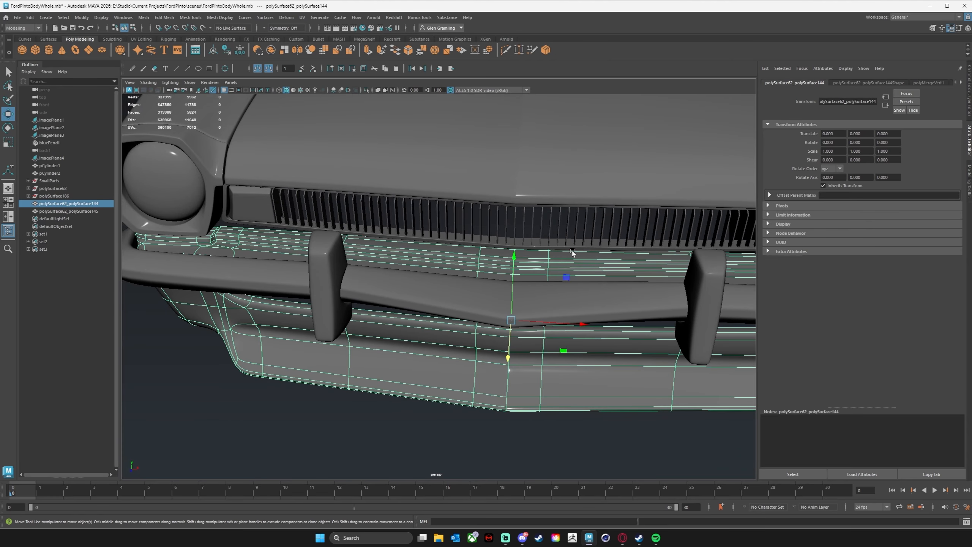
alt+drag(573, 253, 561, 284)
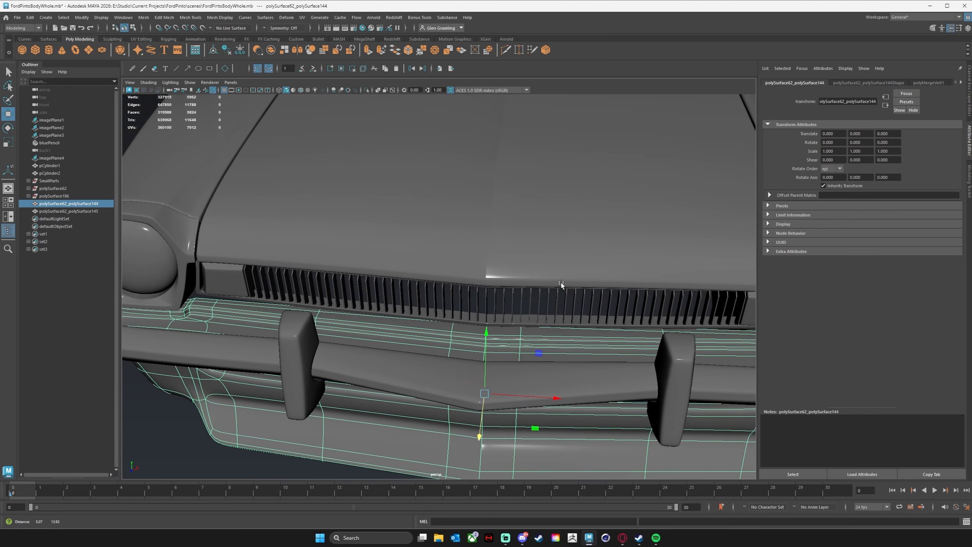
Select both halves of the grille surround beneath the hood and combine them into one mesh
click(499, 326)
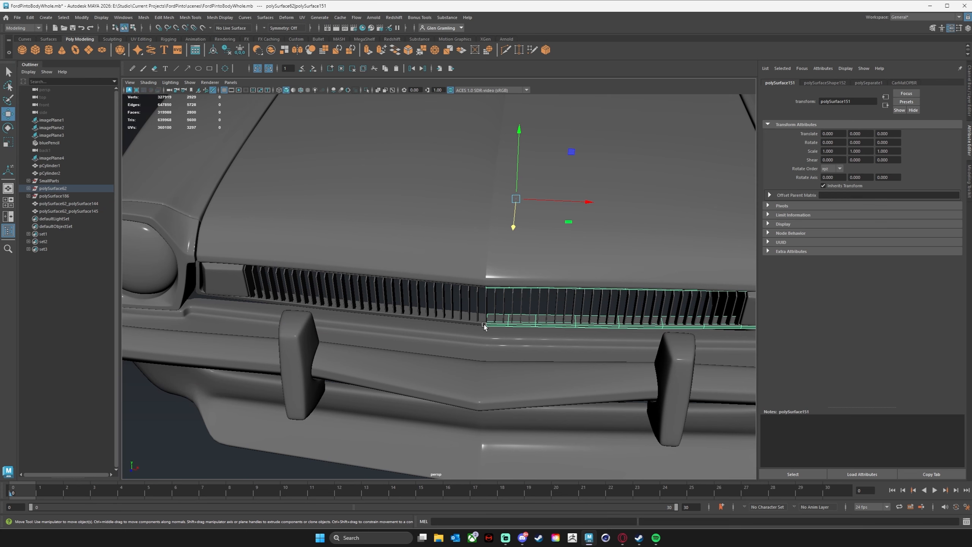
alt+middle_drag(536, 324, 553, 311)
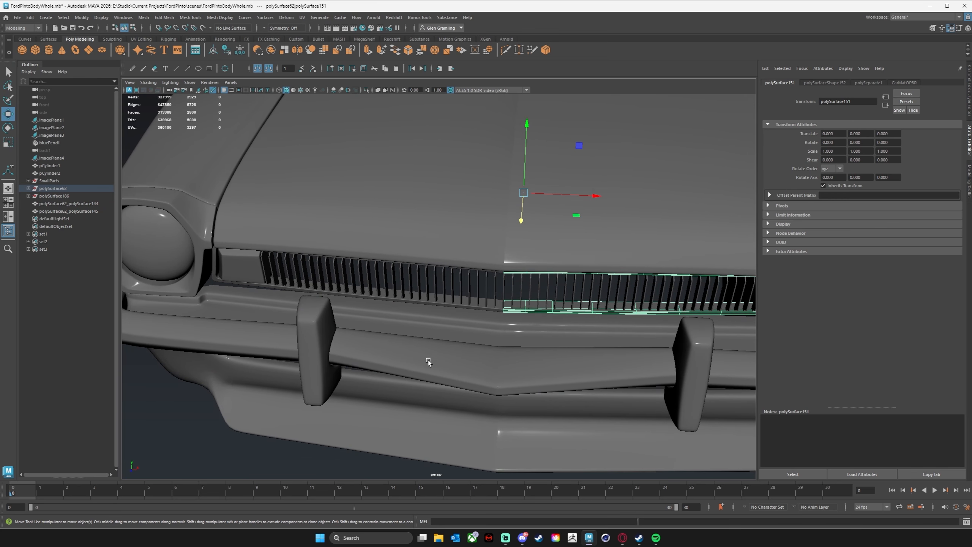
shift+click(491, 309)
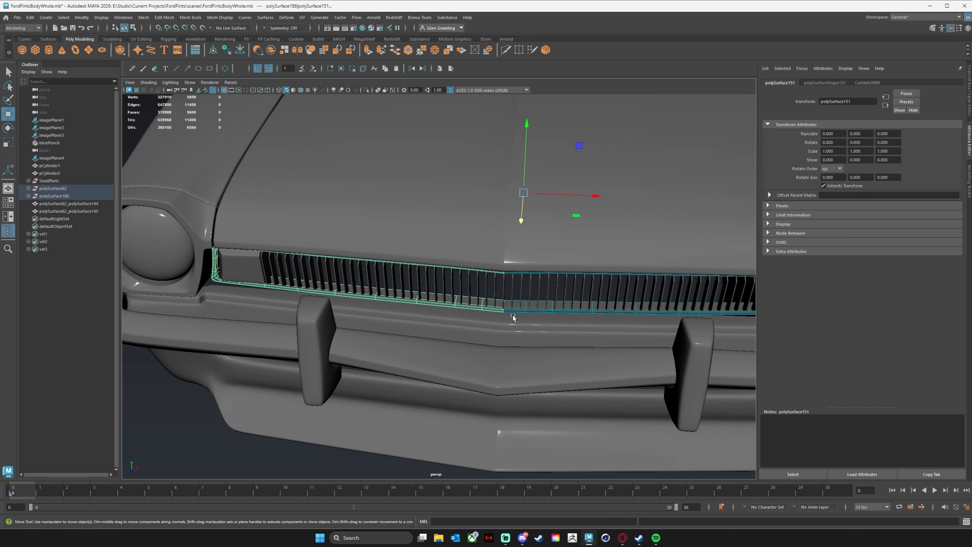
key(space)
click(421, 325)
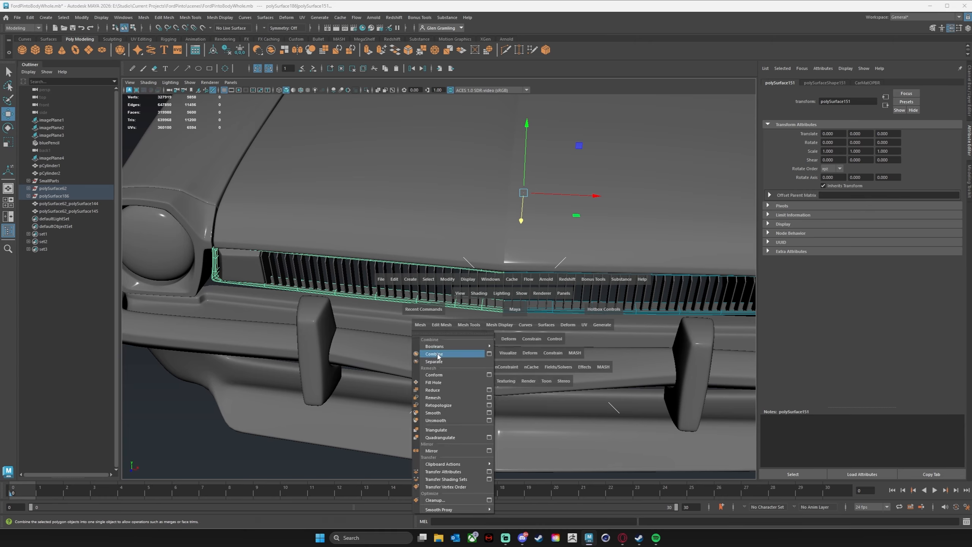
click(439, 354)
Select the grille surround's centre-seam vertices in the front view and merge them with a distance threshold of 0.01
key(space)
key(space)
scroll(434, 384, up, 4)
alt+middle_drag(465, 165, 432, 267)
right_drag(430, 267, 394, 255)
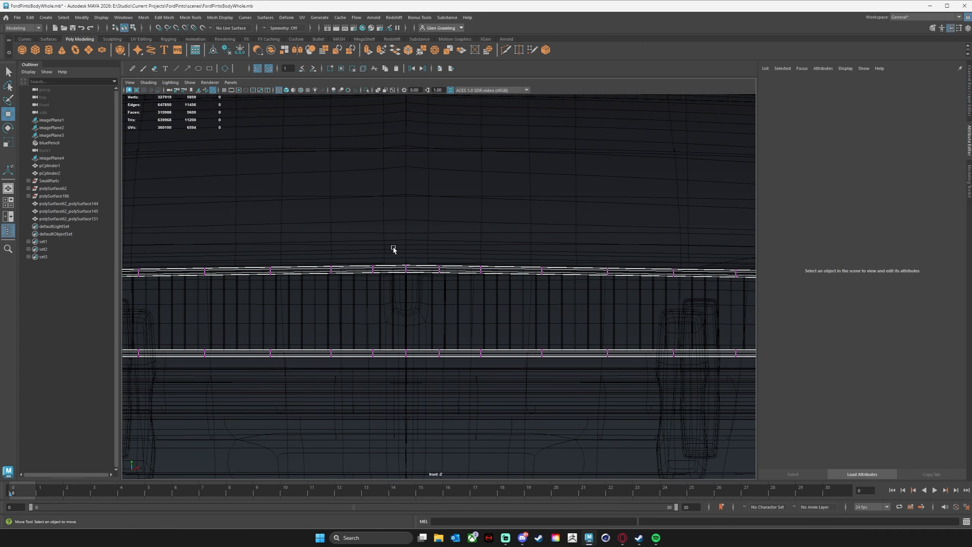
drag(393, 248, 429, 363)
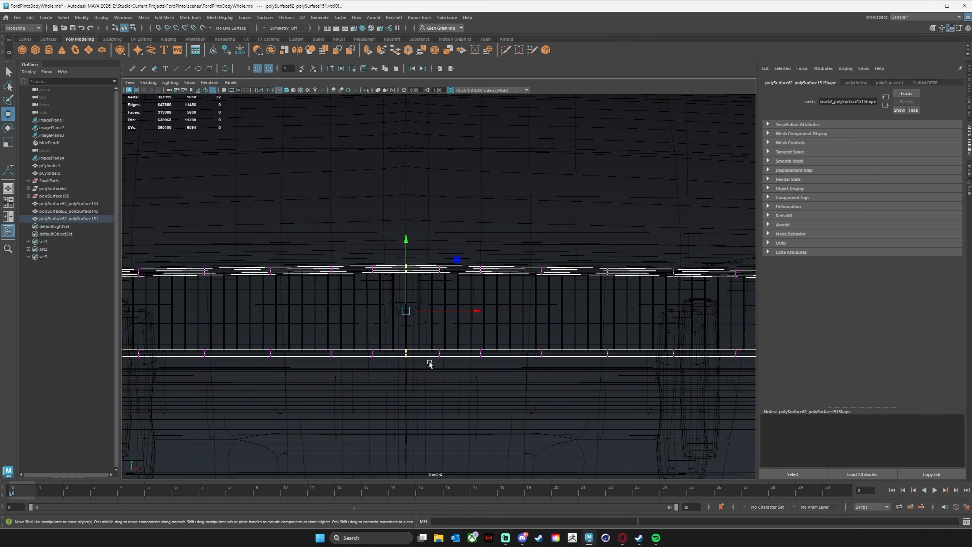
click(169, 17)
click(180, 108)
key(space)
key(space)
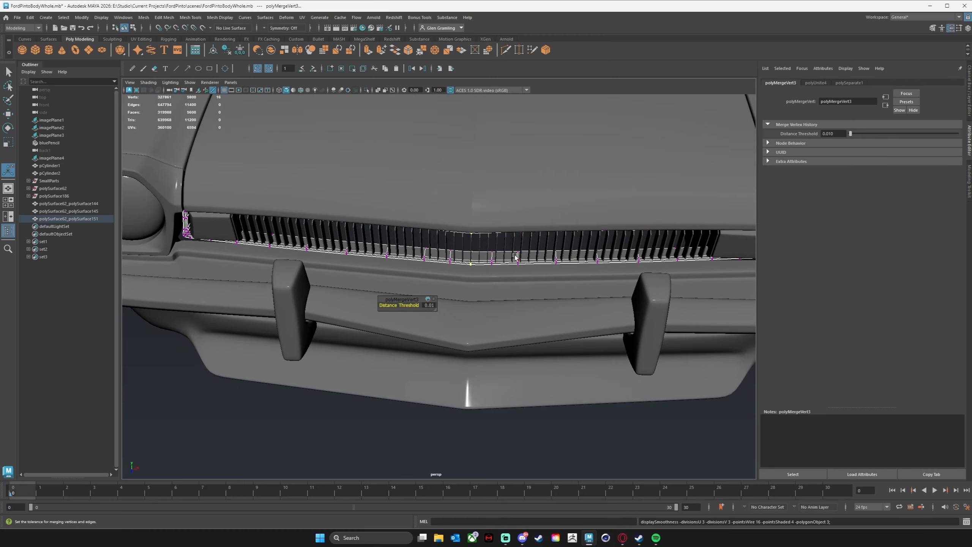
Return the grille surround to object mode, select it as a whole and turn off its smooth preview
right_drag(515, 256, 544, 230)
click(573, 427)
mouse_move(474, 425)
alt+mouse_down()
mouse_move(506, 419)
mouse_move(484, 416)
alt+mouse_up()
click(505, 251)
key(1)
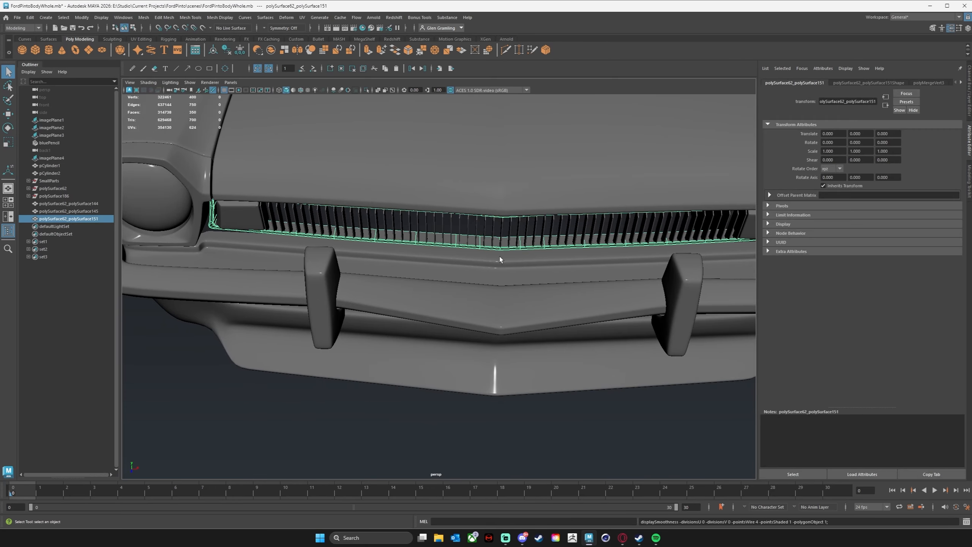
Select both halves of the hood and combine them into one mesh
click(491, 193)
alt+drag(525, 214, 492, 282)
shift+click(480, 259)
key(space)
click(387, 274)
click(400, 311)
Select the vertices along the hood's centre seam in the front view and align them along X with the Scale tool
key(space)
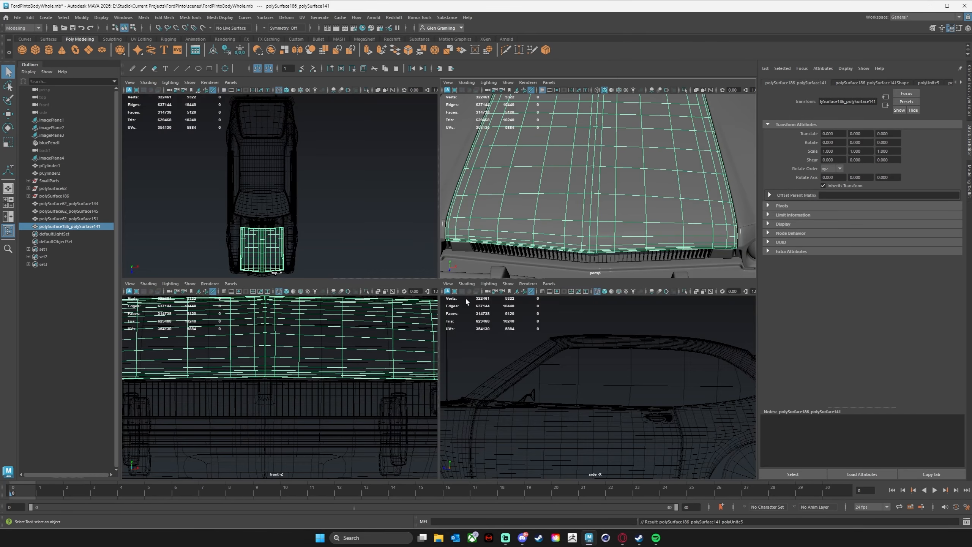
key(space)
alt+middle_drag(323, 295, 303, 352)
right_drag(436, 236, 401, 236)
drag(386, 144, 404, 372)
key(r)
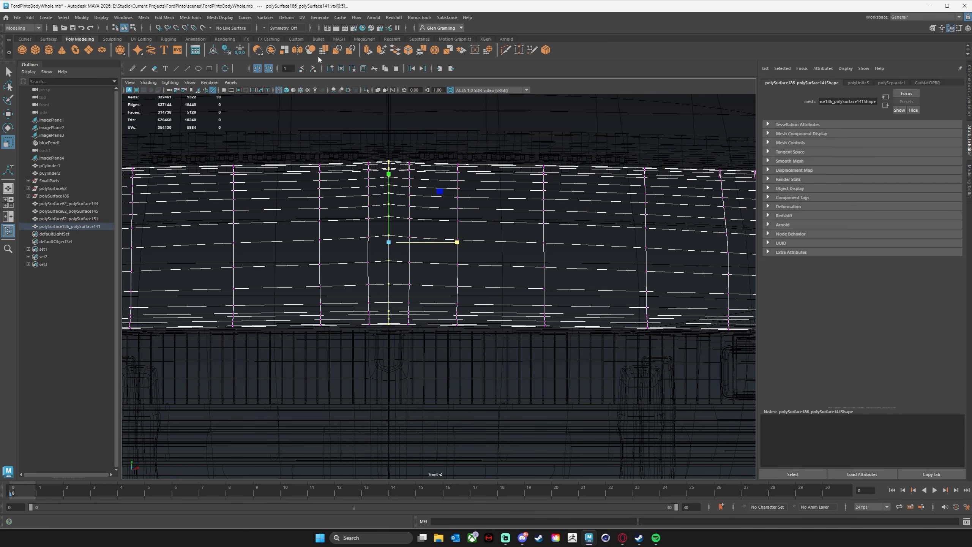
Merge the hood's centre-seam vertices with a distance threshold of 0.01 and go back to the perspective view
key(space)
click(302, 257)
click(330, 362)
key(space)
key(space)
Return the hood to object mode, delete its construction history and deselect it
alt+right_drag(498, 217, 442, 214)
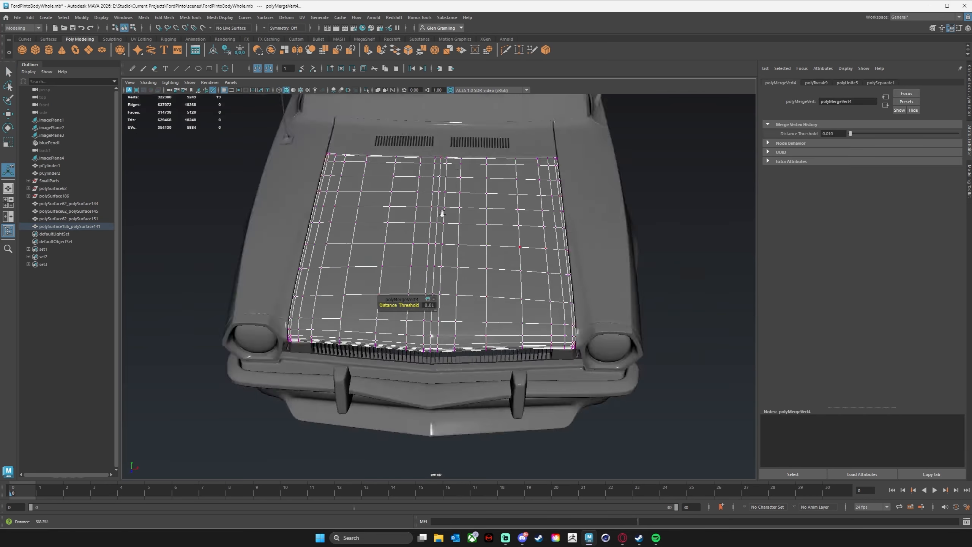
alt+drag(442, 213, 387, 230)
right_drag(406, 283, 431, 260)
key(q)
key(alt+shift+d)
click(521, 330)
Select both halves of the vented cowl panel below the windshield and combine them into one mesh
alt+drag(521, 330, 497, 326)
alt+right_drag(497, 325, 567, 325)
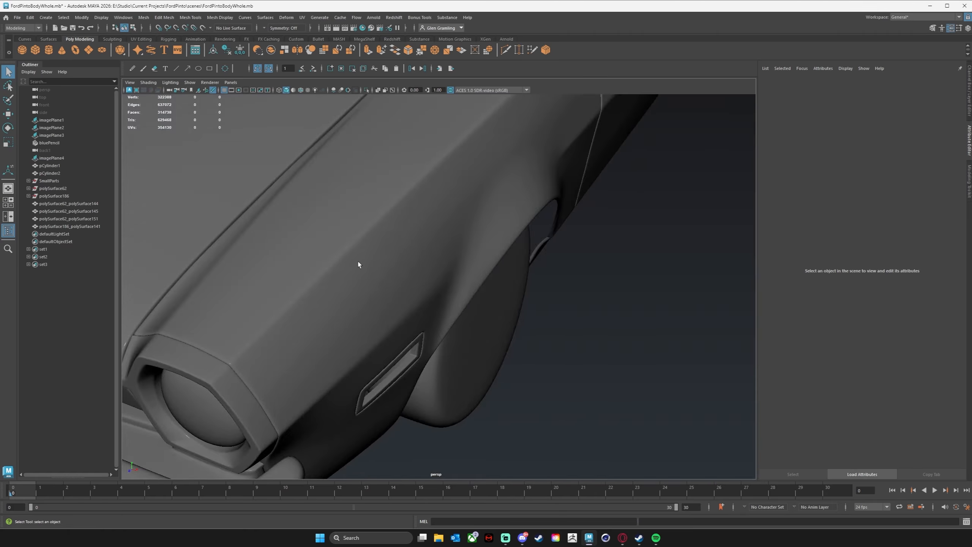
alt+middle_drag(358, 262, 521, 233)
alt+drag(521, 233, 505, 268)
alt+right_drag(505, 268, 470, 267)
alt+drag(471, 267, 428, 277)
alt+right_drag(429, 277, 524, 287)
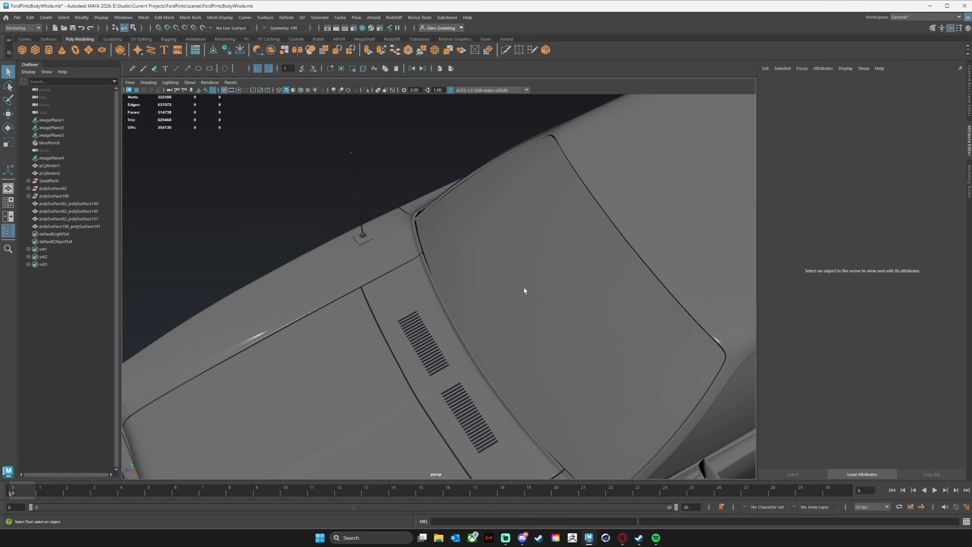
alt+middle_drag(524, 288, 497, 161)
click(414, 255)
shift+click(383, 229)
key(space)
click(329, 279)
click(342, 308)
Select the vertices along the cowl panel's centre seam between the vents in the top view
alt+drag(234, 322, 333, 338)
key(space)
key(space)
alt+middle_drag(259, 236, 272, 153)
alt+right_drag(272, 153, 551, 207)
alt+middle_drag(291, 184, 397, 273)
alt+right_drag(397, 273, 415, 169)
drag(422, 391, 423, 392)
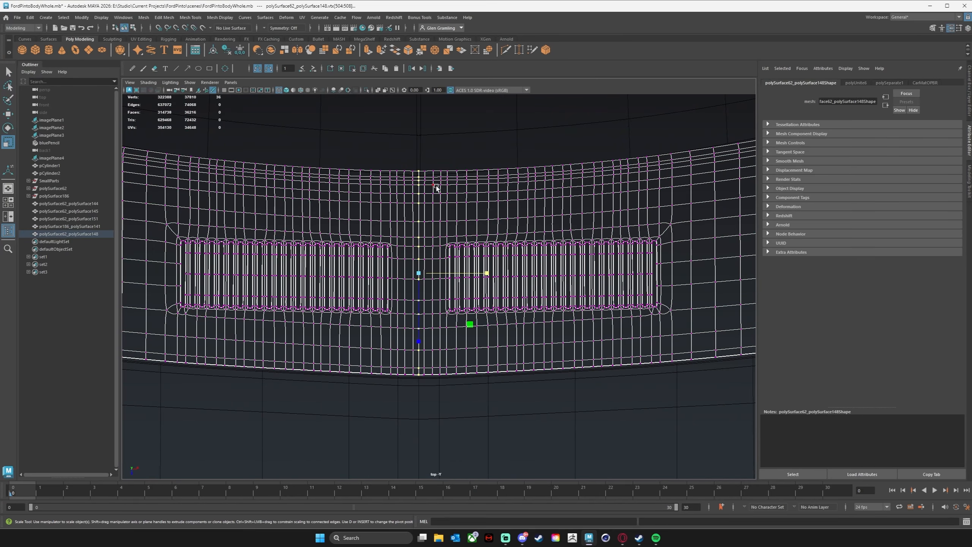
Merge the cowl panel's centre-seam vertices with a distance threshold of 0.01 and return the panel to object mode
key(space)
click(365, 211)
click(390, 301)
key(space)
key(space)
right_click(322, 274)
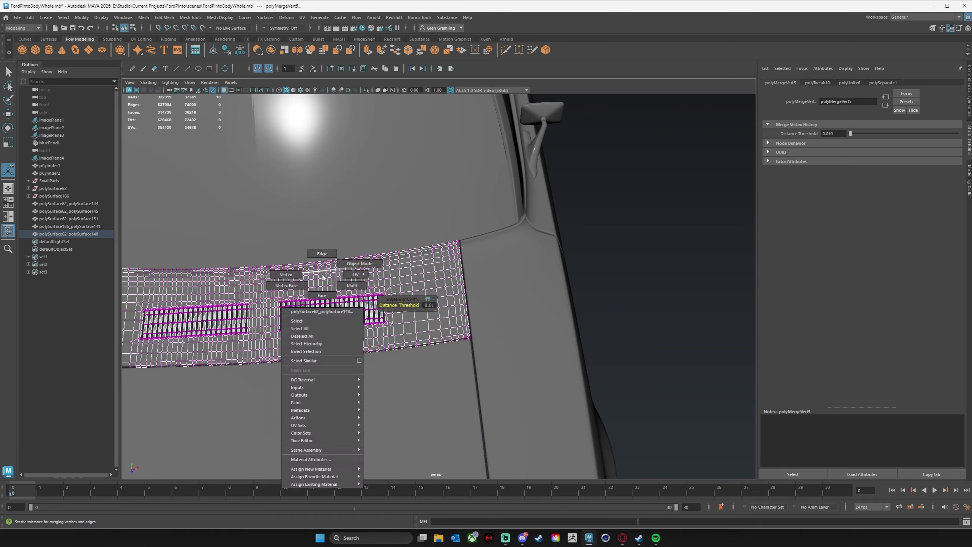
right_drag(323, 275, 359, 264)
click(620, 199)
Select both halves of the windshield glass and combine them into one mesh
alt+middle_drag(339, 290, 495, 245)
scroll(495, 245, up, 1)
click(443, 230)
click(720, 156)
scroll(474, 207, down, 5)
alt+drag(472, 206, 466, 220)
scroll(467, 245, up, 5)
click(466, 271)
shift+click(374, 226)
scroll(440, 199, down, 3)
key(space)
click(353, 255)
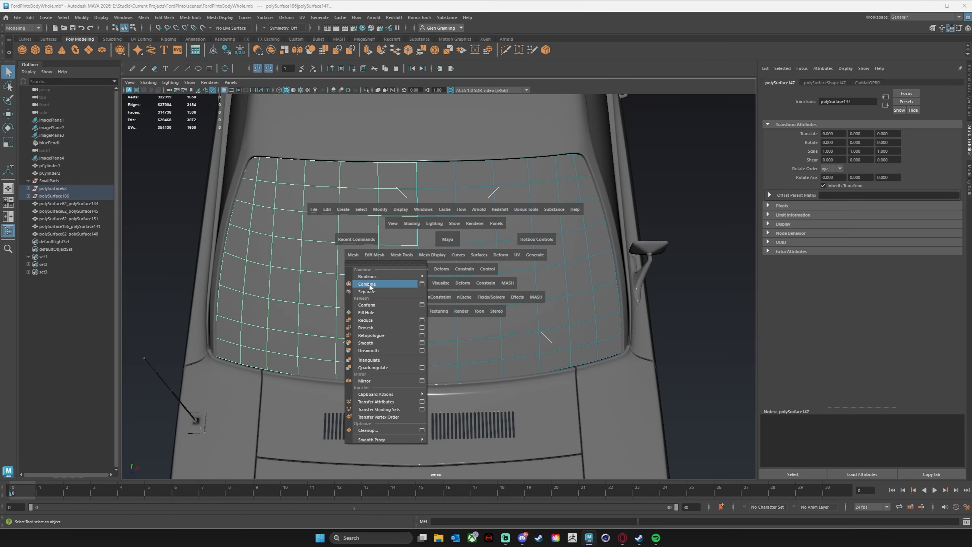
click(370, 284)
Select the windshield's centre-seam vertices, align them along X with the Scale tool and merge them
key(F9)
key(r)
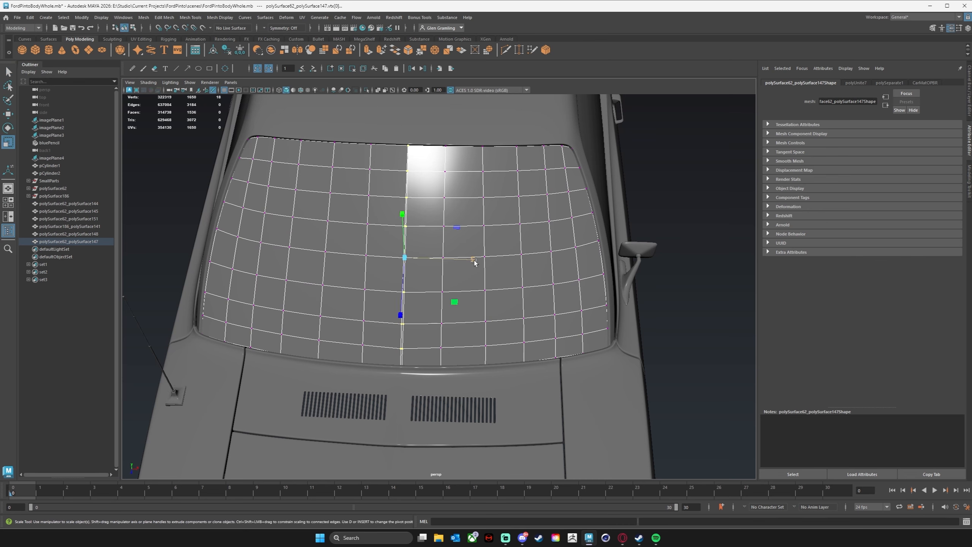
key(space)
click(337, 264)
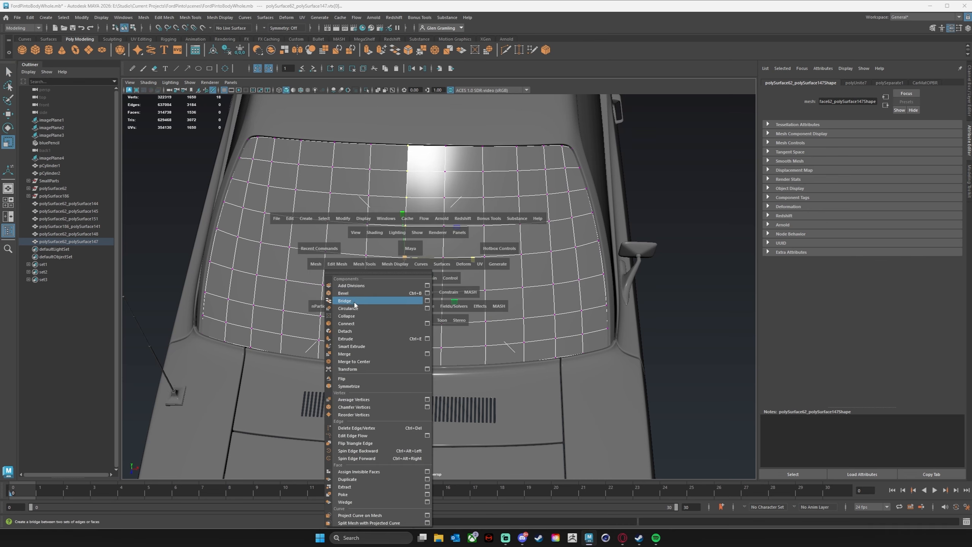
click(372, 362)
Combine the two mirrored halves of the roof and rear body shell into one mesh
scroll(615, 217, down, 4)
key(space)
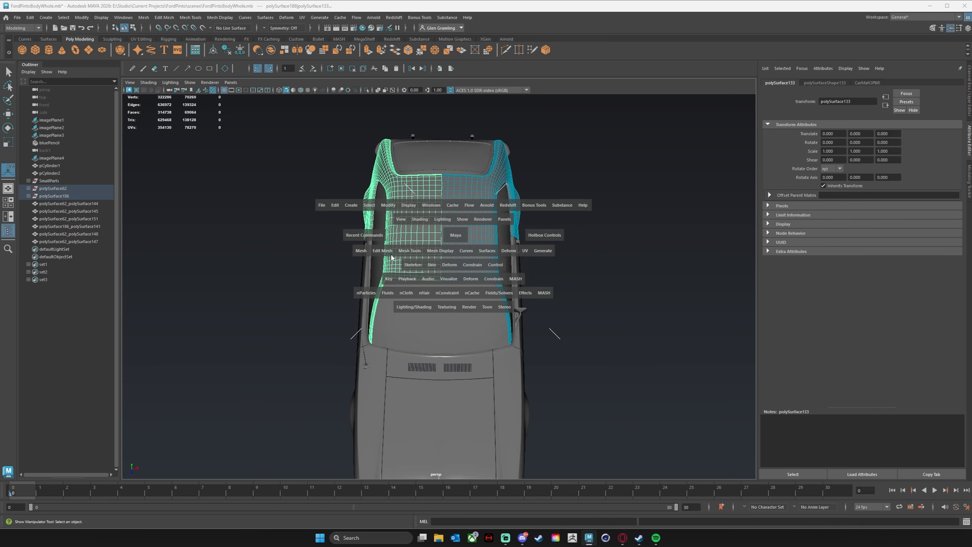
click(361, 251)
click(375, 278)
Select the roof's centre-seam vertices in the top view and merge them with a distance threshold of 0.01
key(space)
key(space)
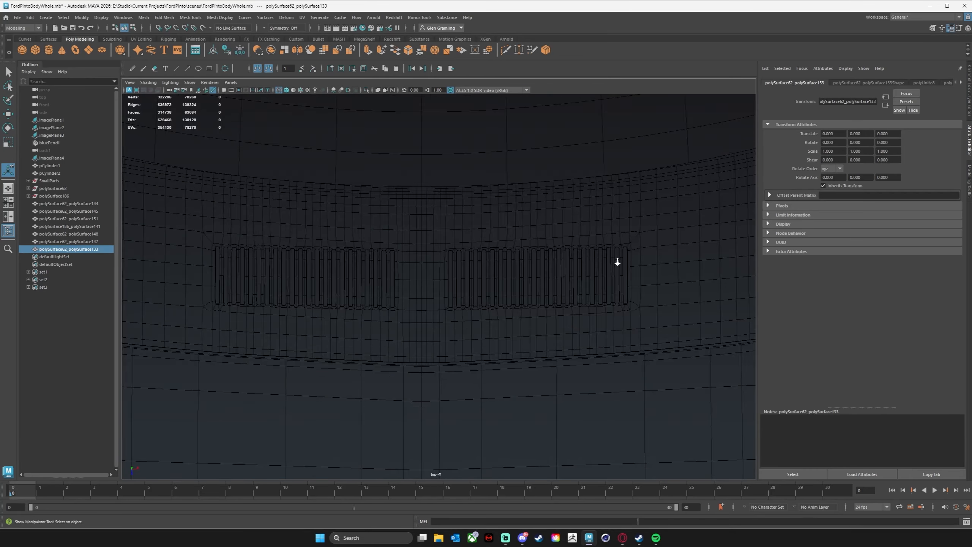
scroll(617, 262, down, 5)
key(F9)
key(q)
drag(393, 147, 403, 419)
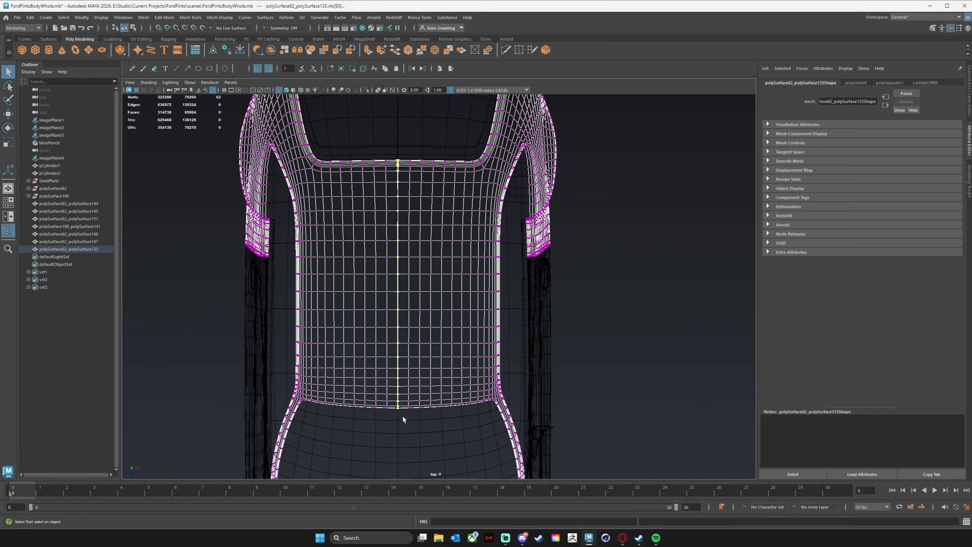
key(r)
key(space)
click(283, 245)
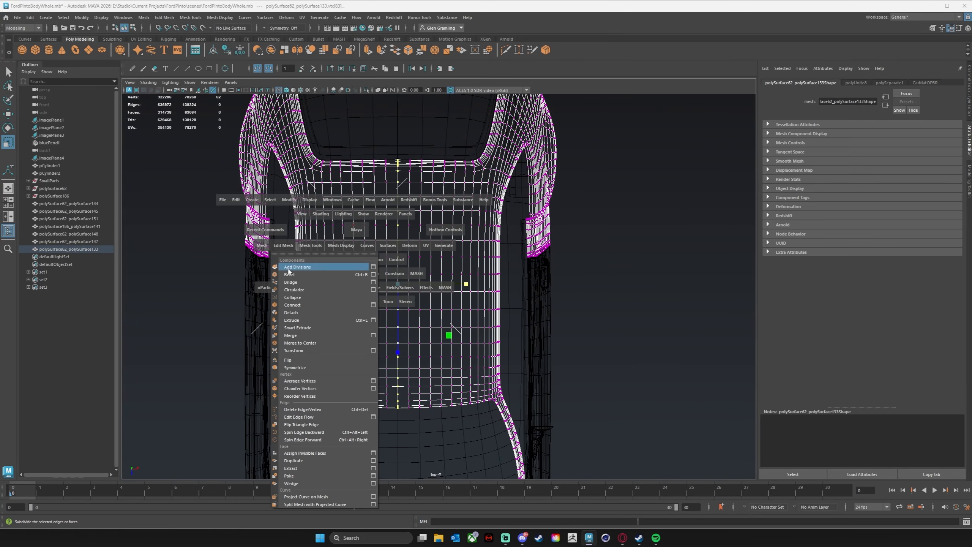
click(313, 336)
Select the body shell's centre-seam vertices down the rear panel in the front view
scroll(382, 391, up, 5)
scroll(457, 304, down, 2)
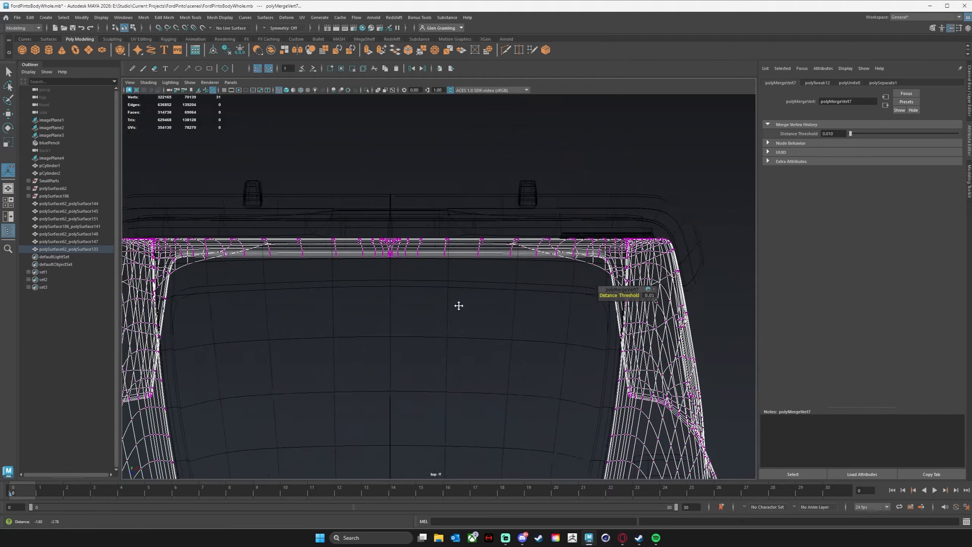
key(space)
key(space)
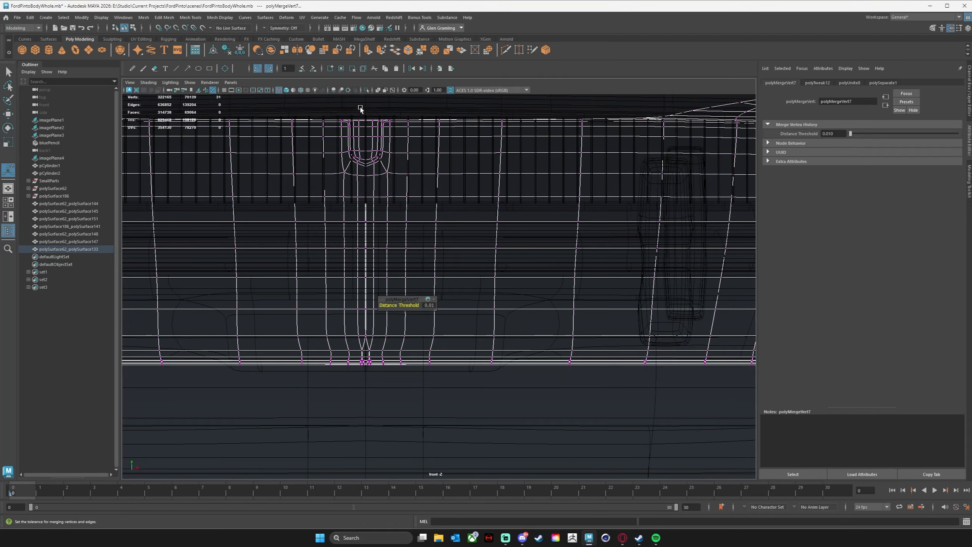
drag(368, 447, 368, 447)
scroll(445, 404, up, 3)
alt+middle_drag(528, 287, 538, 337)
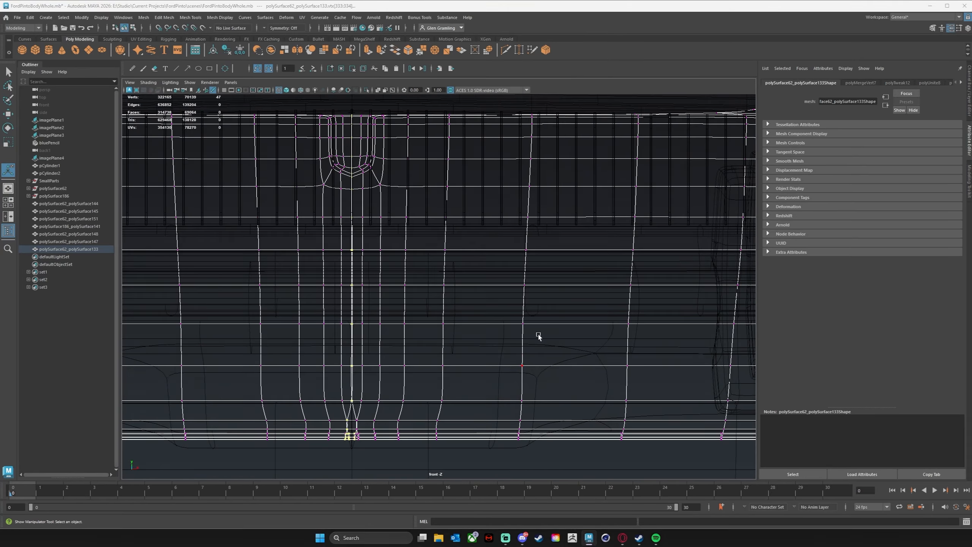
Examine the rear panel's centre seam from the latch notch down to its lower edge in the perspective view
key(space)
key(space)
key(f)
alt+drag(507, 278, 647, 276)
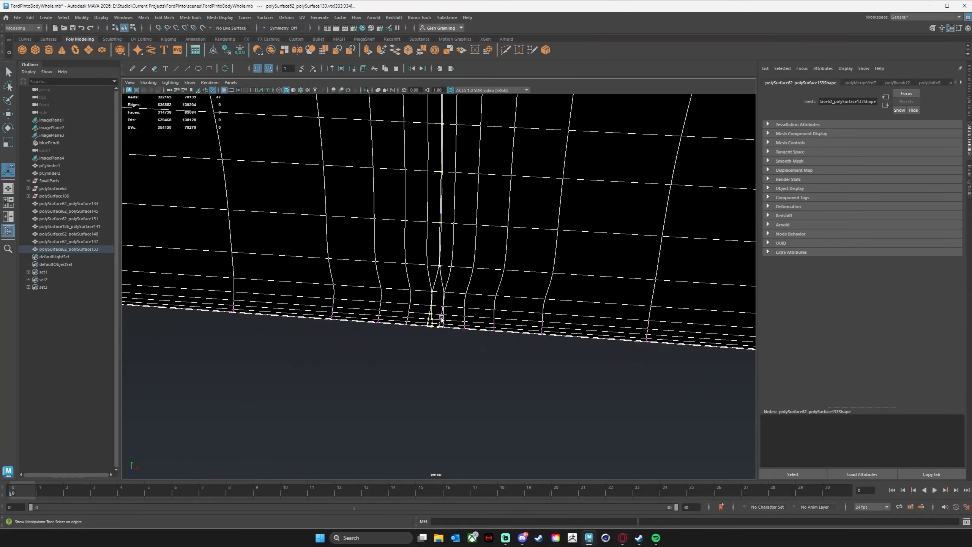
alt+right_drag(440, 321, 538, 323)
alt+middle_drag(539, 324, 586, 297)
alt+right_drag(587, 297, 398, 264)
alt+drag(398, 264, 388, 254)
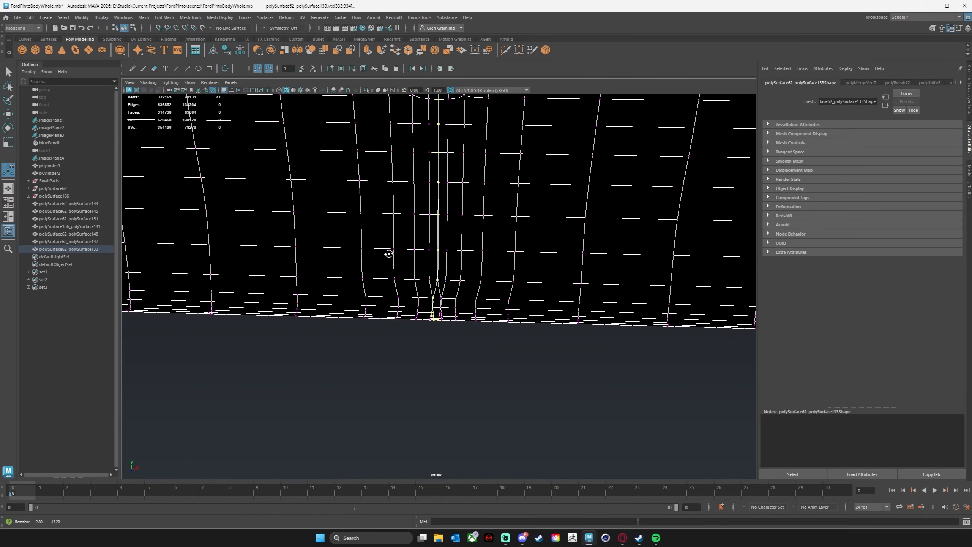
alt+right_drag(388, 254, 658, 321)
alt+middle_drag(434, 234, 396, 366)
key(q)
double_click(424, 236)
right_drag(420, 230, 392, 245)
alt+drag(392, 247, 333, 305)
alt+right_drag(333, 304, 594, 367)
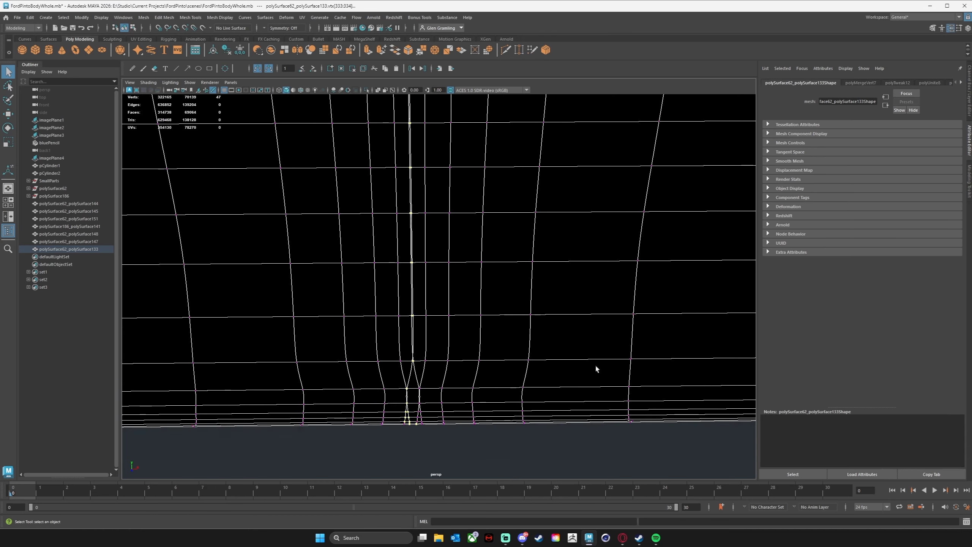
Add the missed centre-seam vertices near the rear panel's lower edge to the selection
alt+drag(594, 367, 365, 455)
alt+right_drag(364, 456, 490, 384)
alt+middle_drag(490, 384, 476, 424)
alt+right_drag(475, 424, 446, 521)
alt+middle_drag(446, 520, 496, 296)
shift+click(408, 301)
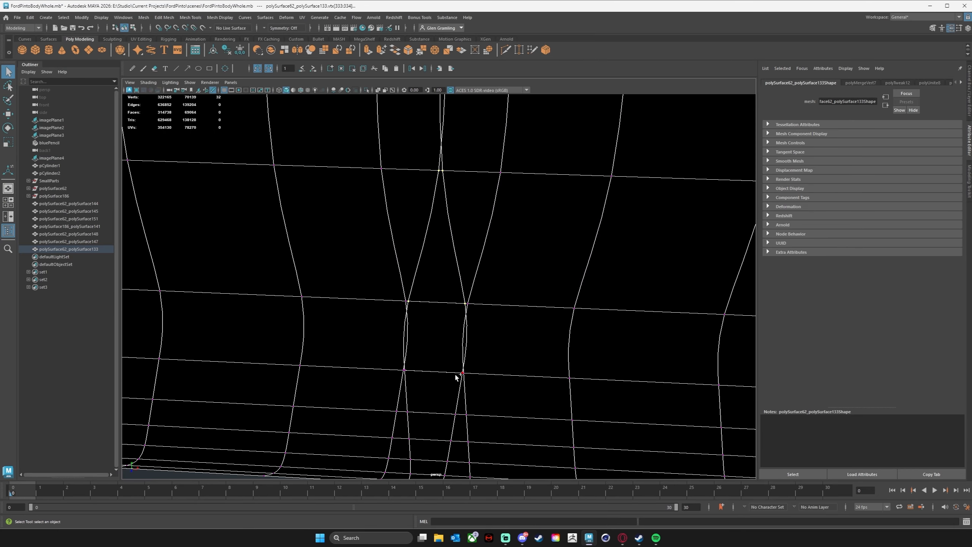
scroll(455, 377, down, 2)
alt+middle_drag(455, 377, 528, 298)
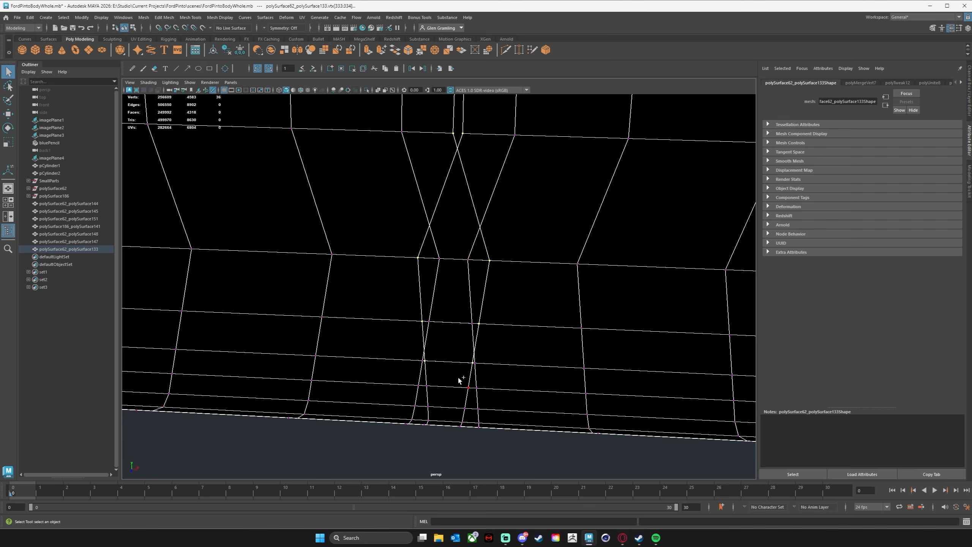
shift+click(428, 421)
alt+drag(435, 419, 447, 305)
shift+click(401, 324)
Align the selected rear-panel seam vertices along X with the Scale tool
key(w)
key(r)
alt+right_drag(447, 306, 402, 180)
alt+middle_drag(402, 181, 390, 282)
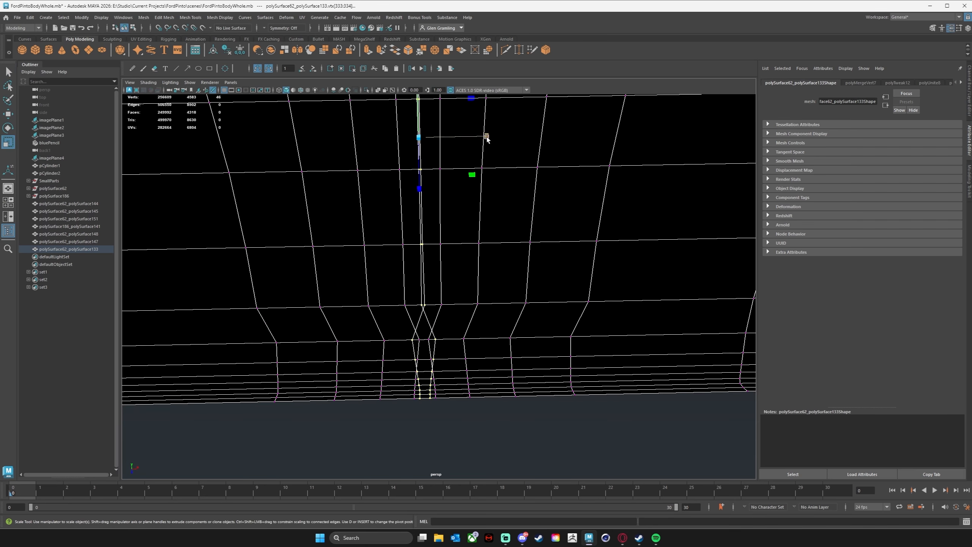
drag(487, 136, 439, 138)
alt+drag(433, 231, 413, 211)
alt+middle_drag(413, 211, 408, 267)
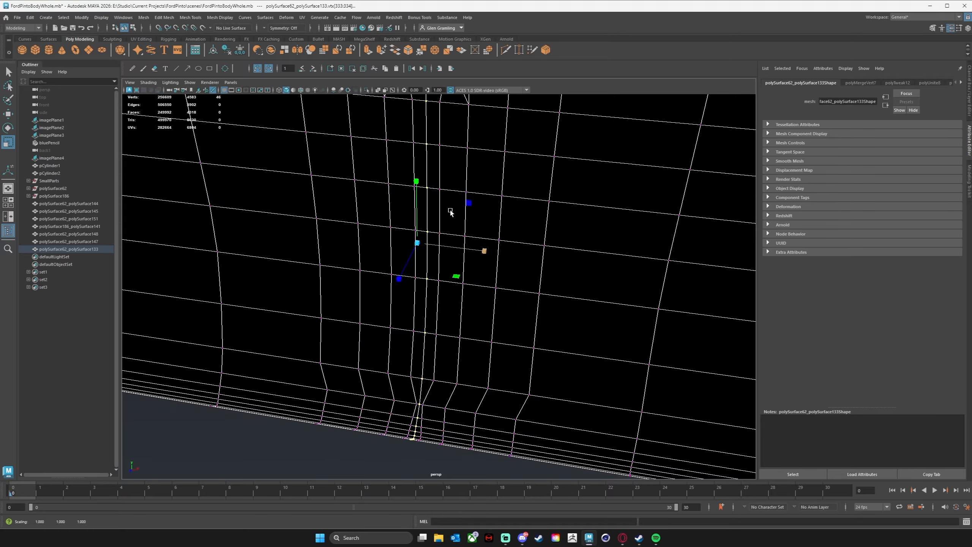
Merge the rear panel's seam vertices with a distance threshold of 0.01 and return to object mode
alt+drag(452, 213, 476, 196)
alt+middle_drag(475, 196, 456, 224)
key(space)
drag(416, 280, 459, 107)
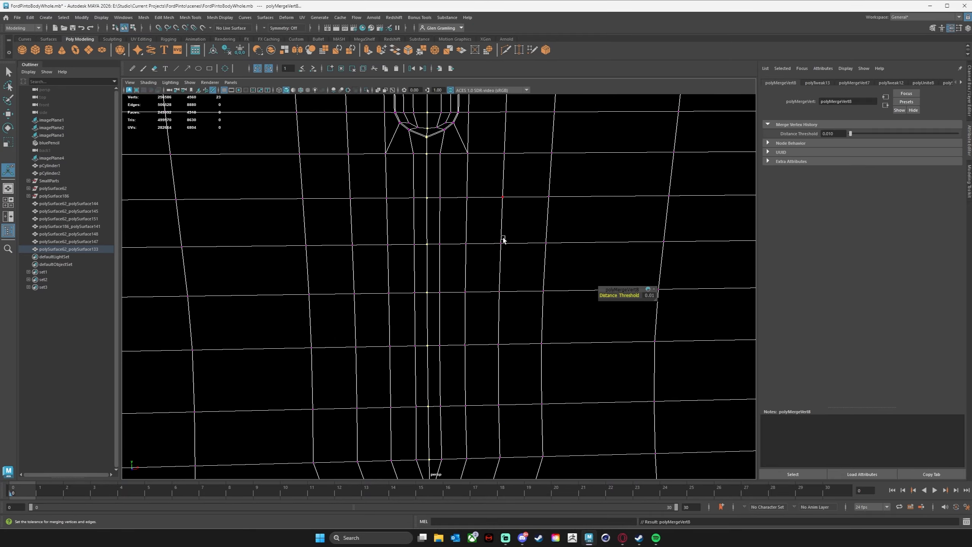
mouse_move(504, 238)
alt+mouse_down()
mouse_move(325, 276)
mouse_move(367, 317)
mouse_move(538, 211)
mouse_move(288, 220)
mouse_move(422, 247)
mouse_move(451, 284)
alt+mouse_up()
key(F8)
Select both halves of the rear hatch frame and combine them into one mesh
alt+right_drag(452, 283, 280, 256)
click(418, 226)
alt+drag(433, 226, 402, 233)
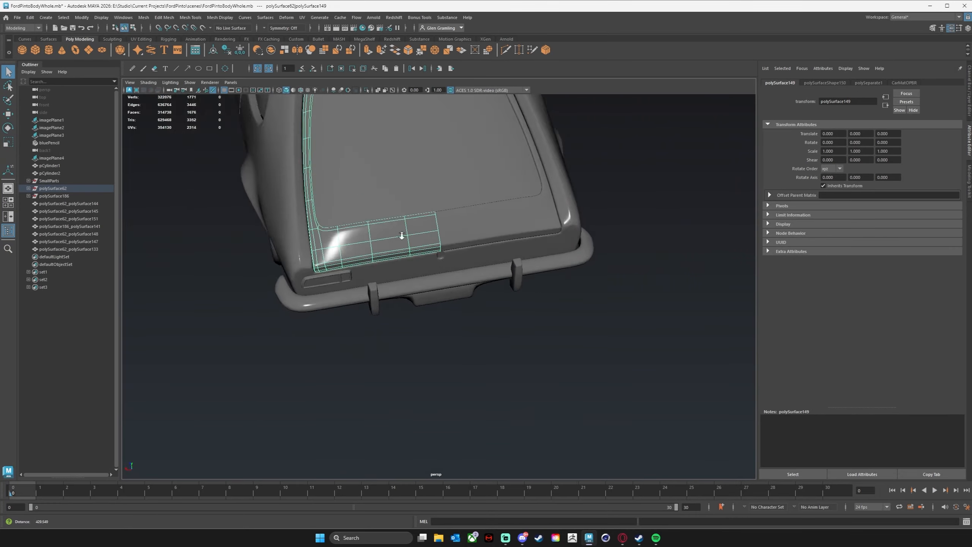
alt+right_drag(401, 233, 289, 256)
shift+click(455, 258)
alt+drag(456, 259, 419, 262)
drag(344, 275, 362, 141)
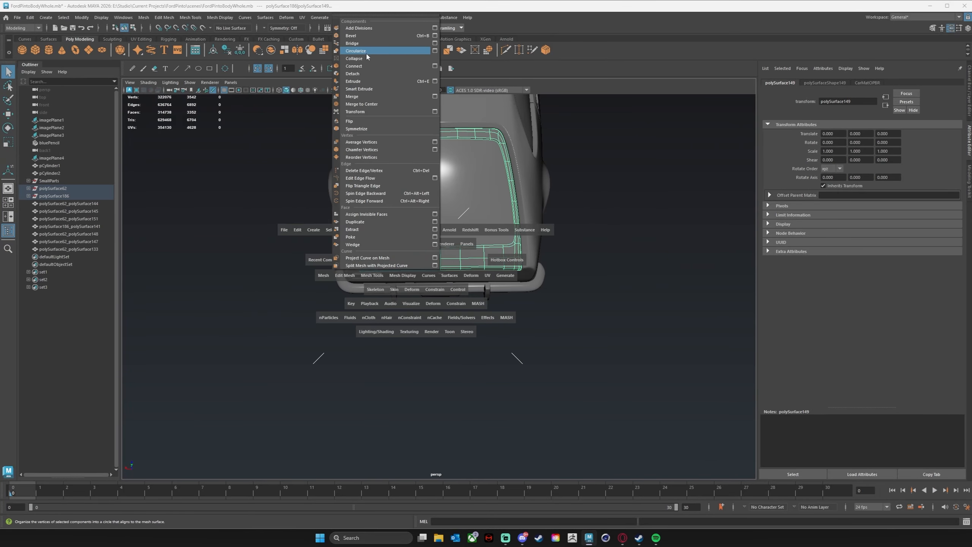
key(space)
click(314, 276)
key(space)
alt+drag(418, 251, 420, 259)
click(326, 274)
click(338, 305)
Select the hatch frame's upper and lower centre-seam vertices in the top view, flatten them along X and merge them
right_drag(473, 203, 450, 202)
key(space)
drag(265, 133, 285, 188)
alt+middle_drag(314, 230, 327, 140)
shift+drag(267, 205, 294, 244)
alt+middle_drag(305, 212, 301, 291)
scroll(309, 187, down, 3)
alt+middle_drag(309, 188, 312, 160)
key(r)
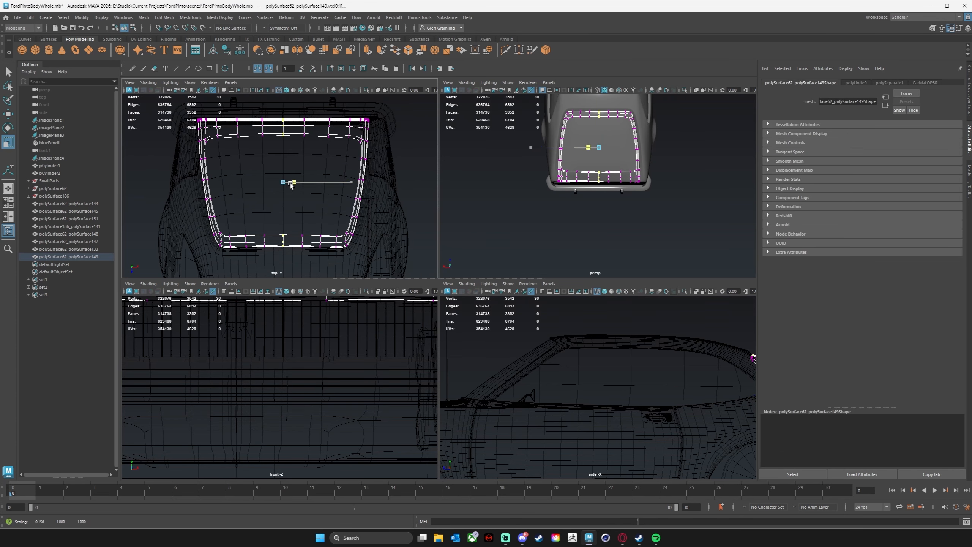
drag(345, 183, 292, 194)
key(space)
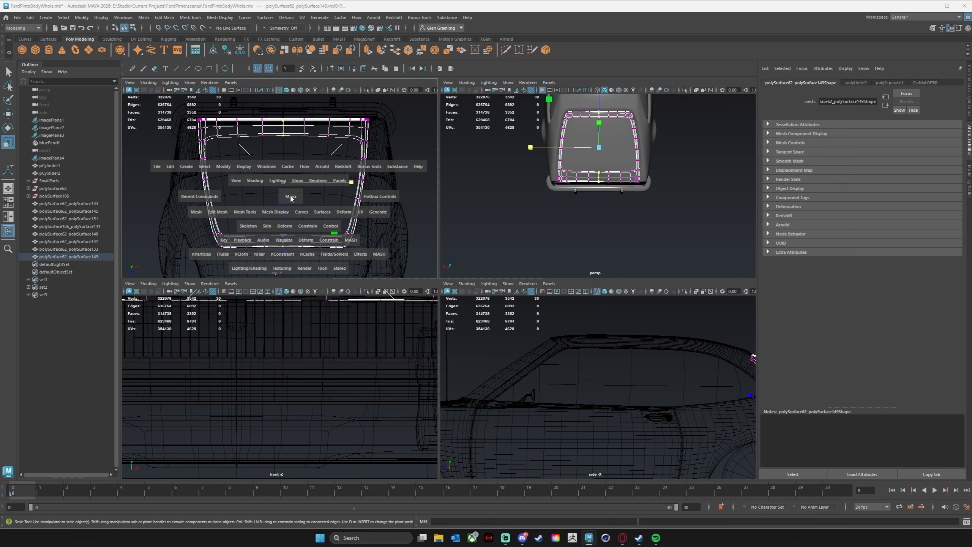
click(216, 213)
click(247, 301)
Select both halves of the rear window glass and combine them into one mesh
alt+middle_drag(303, 175, 298, 197)
click(297, 196)
drag(298, 197, 265, 196)
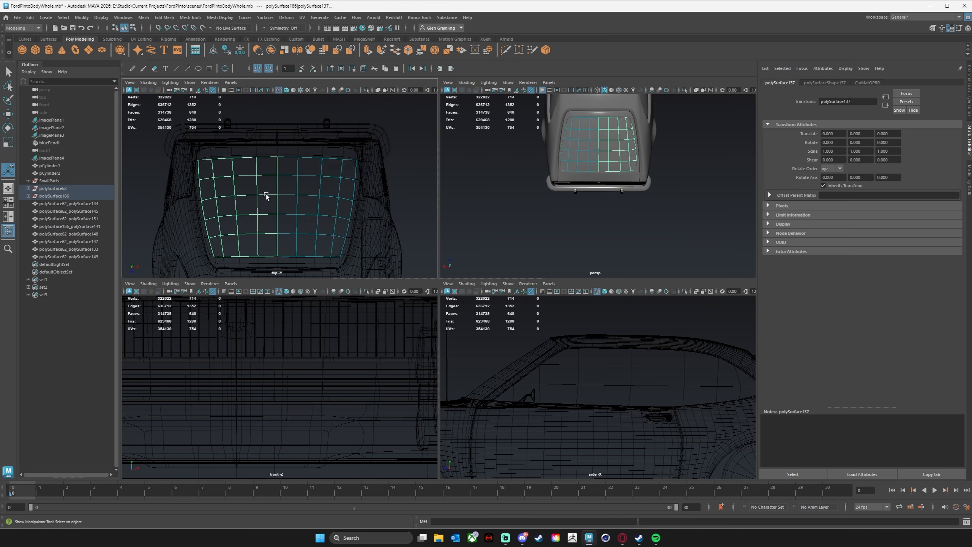
key(space)
click(179, 217)
click(217, 238)
click(221, 251)
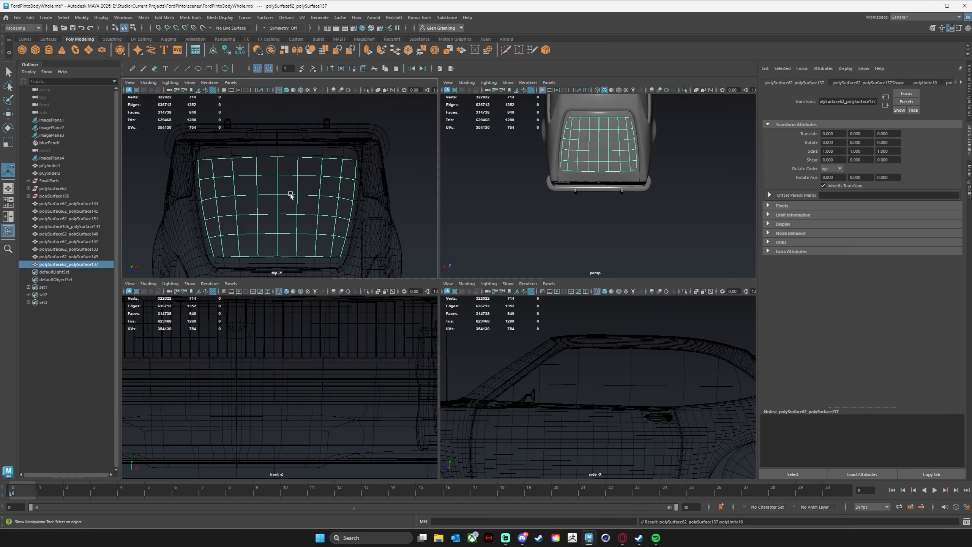
Select the rear glass's centre-seam vertices, align them along X with the Scale tool, merge them and return to object mode
right_drag(291, 195, 250, 194)
drag(271, 152, 285, 265)
key(e)
key(r)
drag(345, 206, 279, 207)
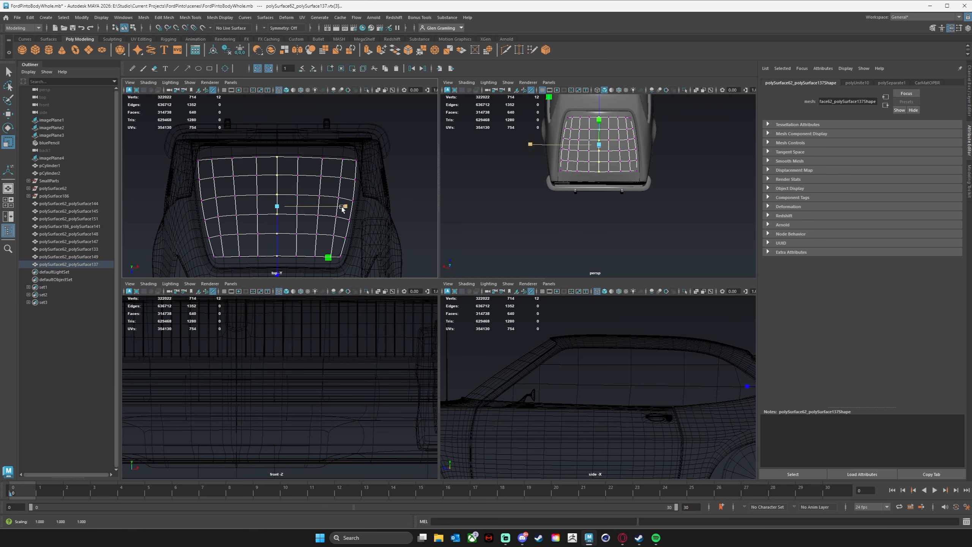
key(space)
click(217, 203)
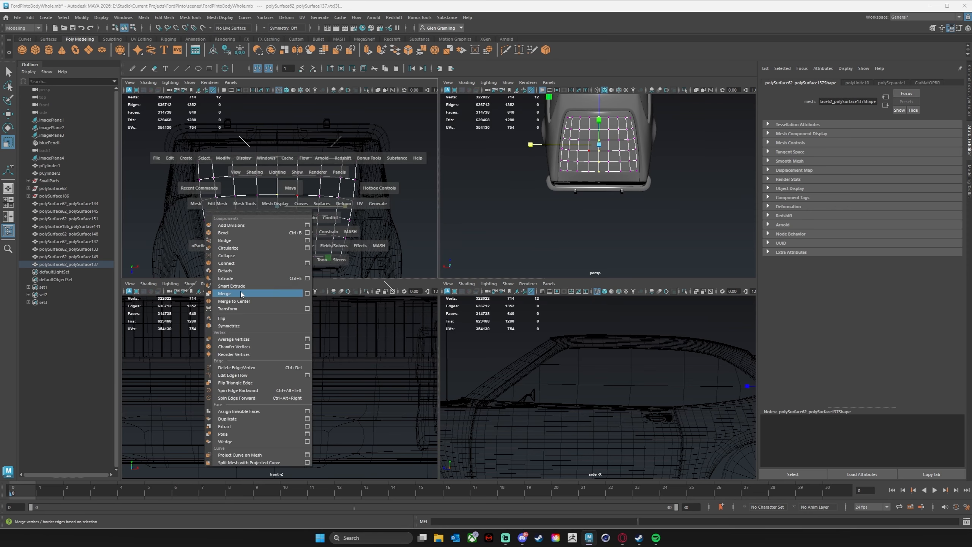
click(224, 294)
key(F8)
Combine the two halves of the rear bumper into one mesh
key(space)
alt+drag(491, 237, 403, 309)
click(403, 308)
scroll(467, 253, up, 5)
key(space)
drag(446, 272, 425, 306)
Align the rear bumper's centre-seam vertices along X and merge them with a distance threshold of 0.01
click(491, 265)
key(r)
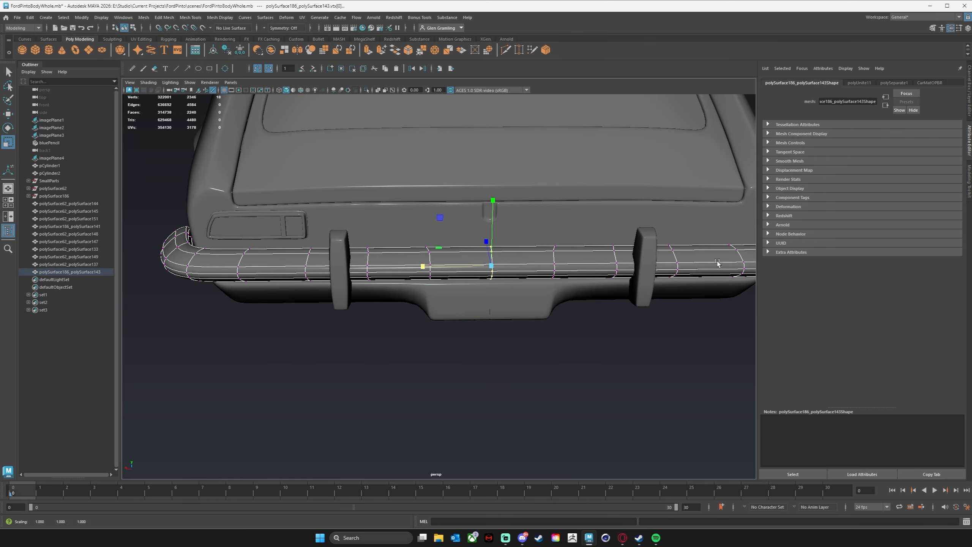
key(space)
drag(340, 223, 359, 313)
alt+drag(492, 334, 496, 324)
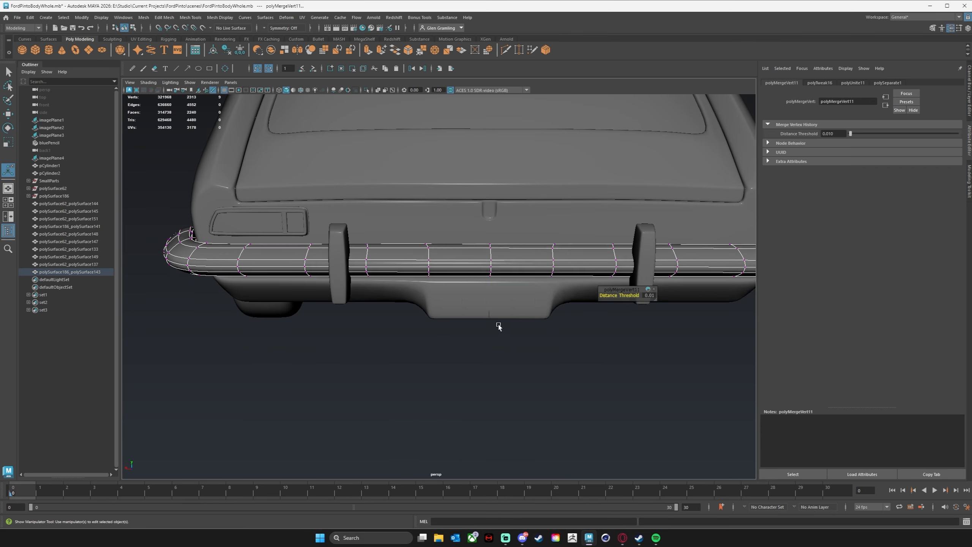
Select both halves of the valance below the rear bumper and combine them into one mesh
click(505, 304)
shift+click(473, 300)
key(space)
drag(379, 315, 398, 345)
Select the rear valance's centre-seam vertices, align them with the Scale tool and merge them
right_drag(502, 291, 467, 292)
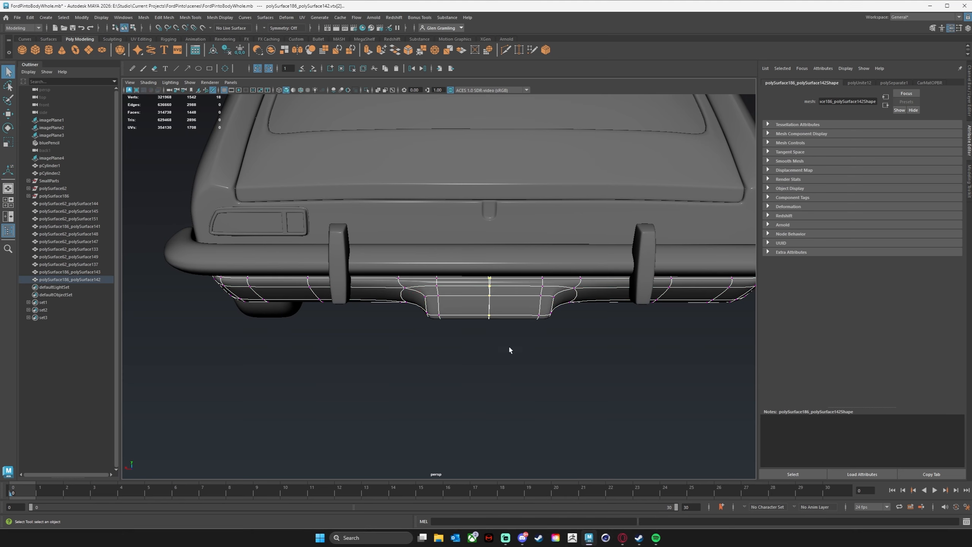
click(491, 288)
alt+drag(429, 297, 503, 313)
key(space)
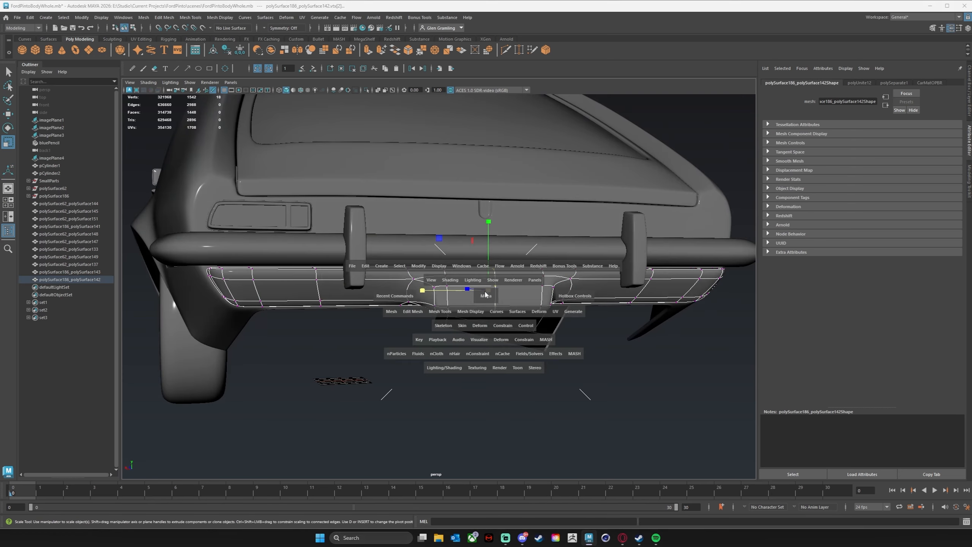
drag(418, 282, 456, 158)
alt+drag(471, 337, 458, 339)
click(458, 339)
Check the body parts around the car for mirrored halves that are still separate
alt+drag(275, 303, 352, 291)
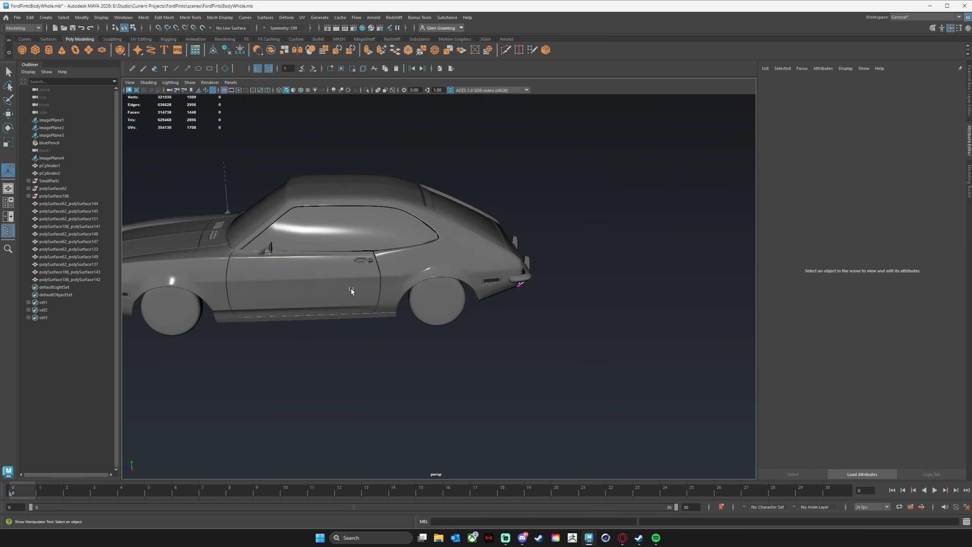
click(351, 291)
click(375, 233)
alt+drag(423, 319, 372, 360)
click(467, 268)
click(509, 269)
click(517, 173)
click(668, 268)
alt+drag(728, 264, 635, 237)
click(551, 340)
alt+drag(628, 439, 515, 414)
click(475, 260)
click(557, 308)
click(565, 245)
click(575, 266)
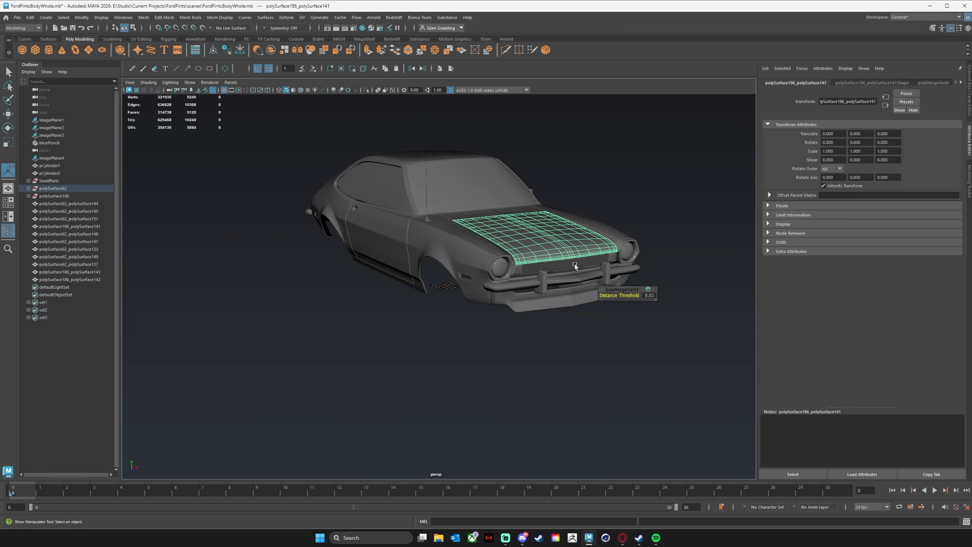
alt+drag(575, 265, 348, 273)
alt+middle_drag(348, 274, 403, 284)
alt+right_drag(403, 284, 489, 288)
click(462, 281)
click(449, 281)
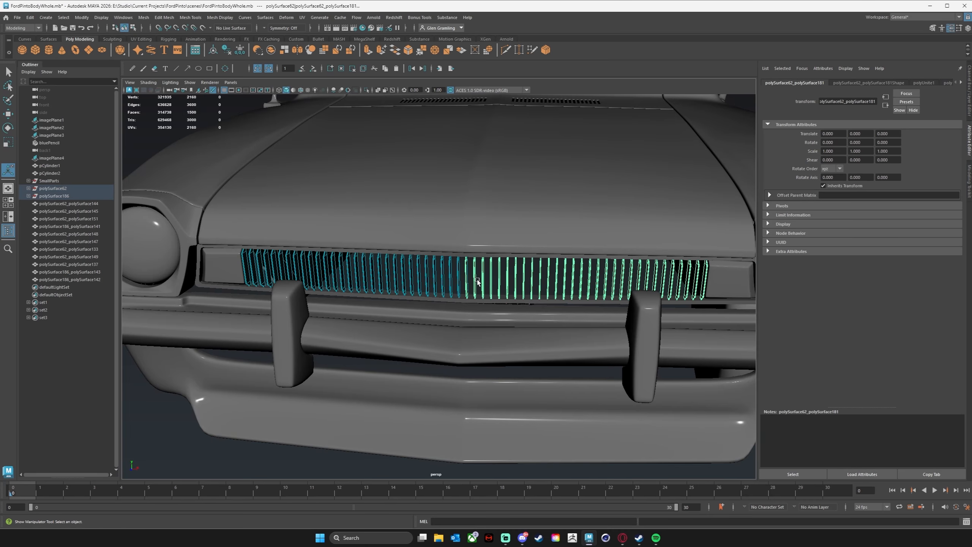
key(space)
click(465, 262)
key(space)
alt+right_drag(599, 247, 327, 265)
alt+middle_drag(553, 325, 575, 253)
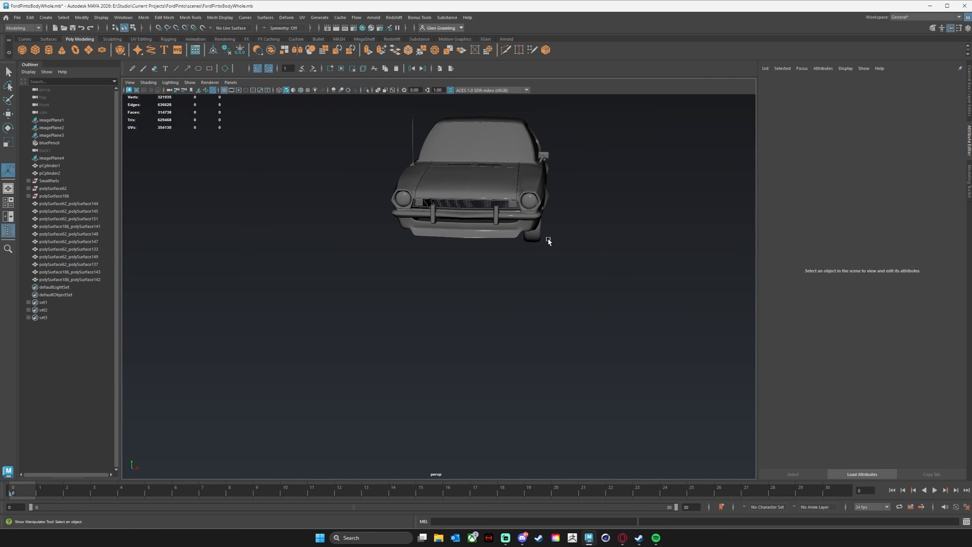
alt+drag(507, 240, 494, 293)
alt+right_drag(494, 293, 549, 347)
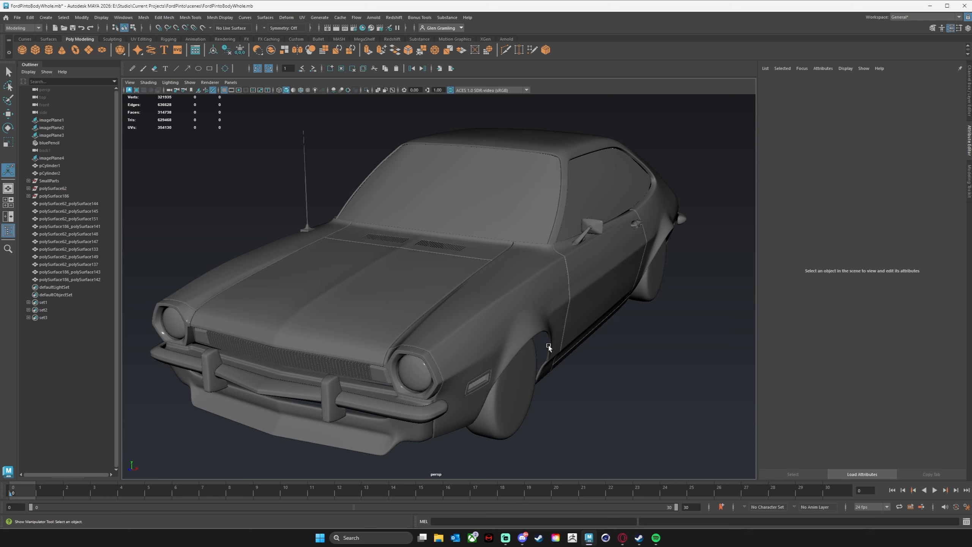
Compare the two mirrored halves of the front grille slats by selecting them together and separately
scroll(444, 398, up, 10)
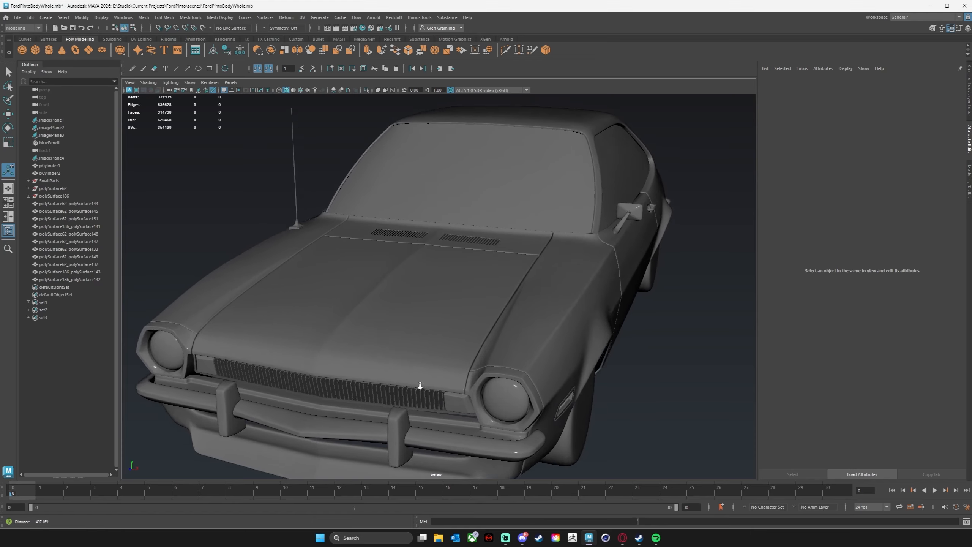
alt+middle_drag(417, 386, 522, 310)
scroll(521, 316, up, 5)
scroll(545, 330, down, 5)
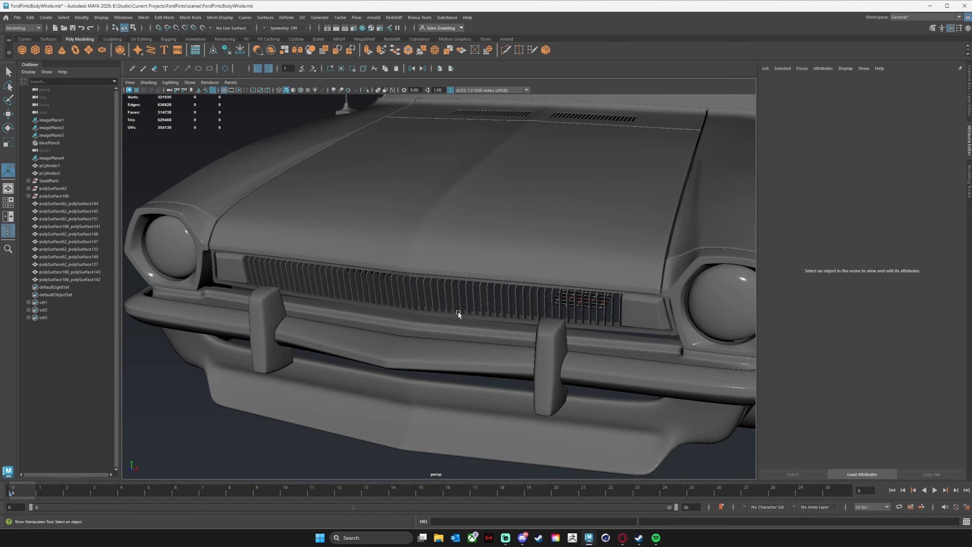
click(459, 305)
shift+click(387, 285)
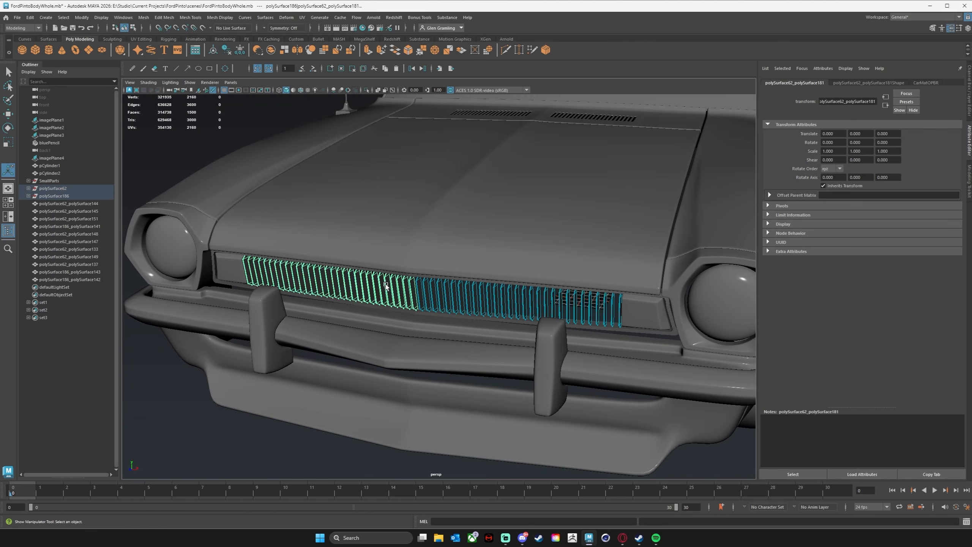
click(464, 298)
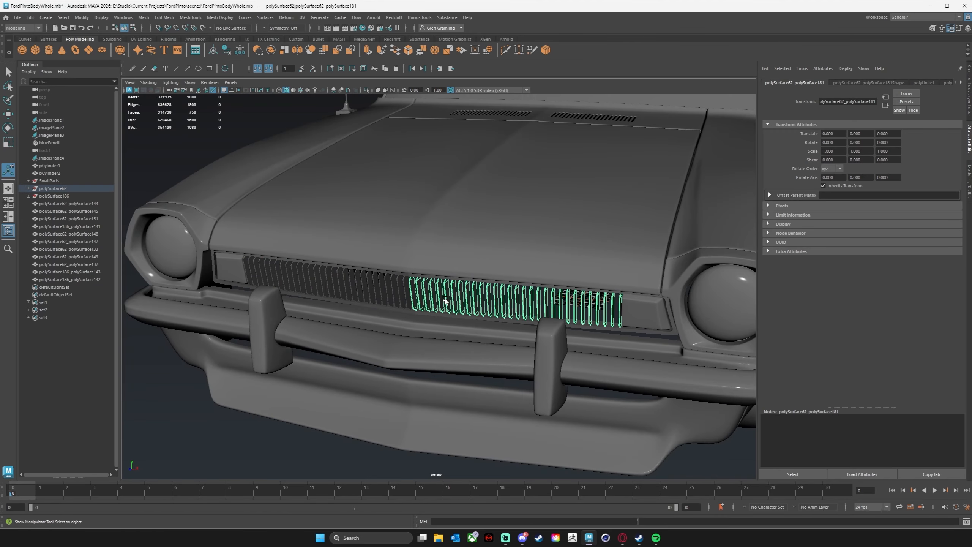
click(384, 295)
Delete the faces of the overlapping centre slat from the grille half on the car's right side
scroll(385, 296, up, 4)
scroll(426, 302, up, 4)
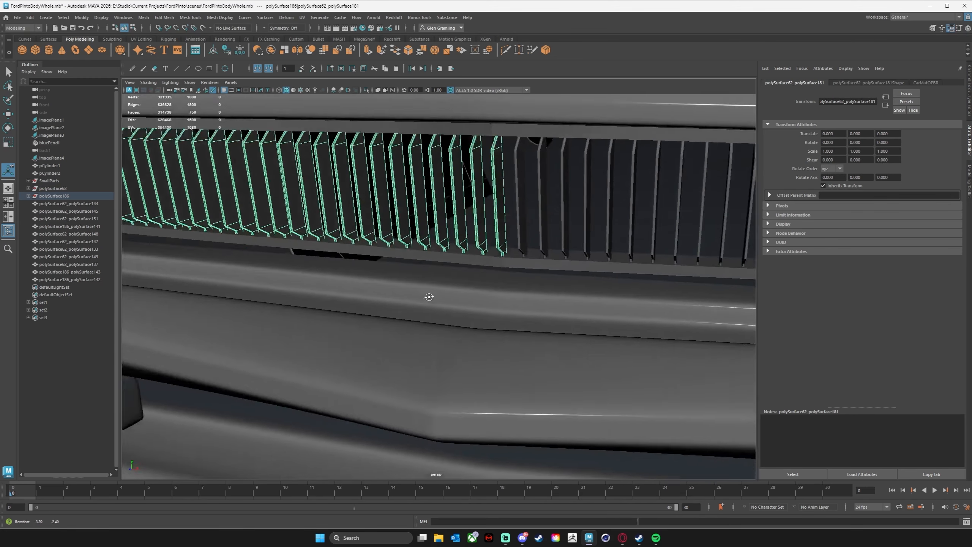
scroll(479, 278, down, 6)
click(459, 283)
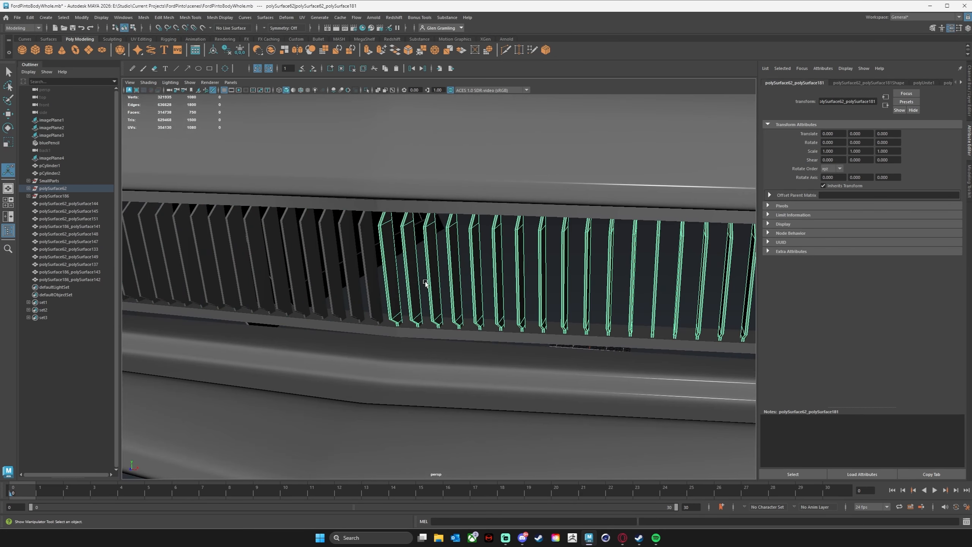
click(367, 281)
alt+drag(409, 275, 397, 254)
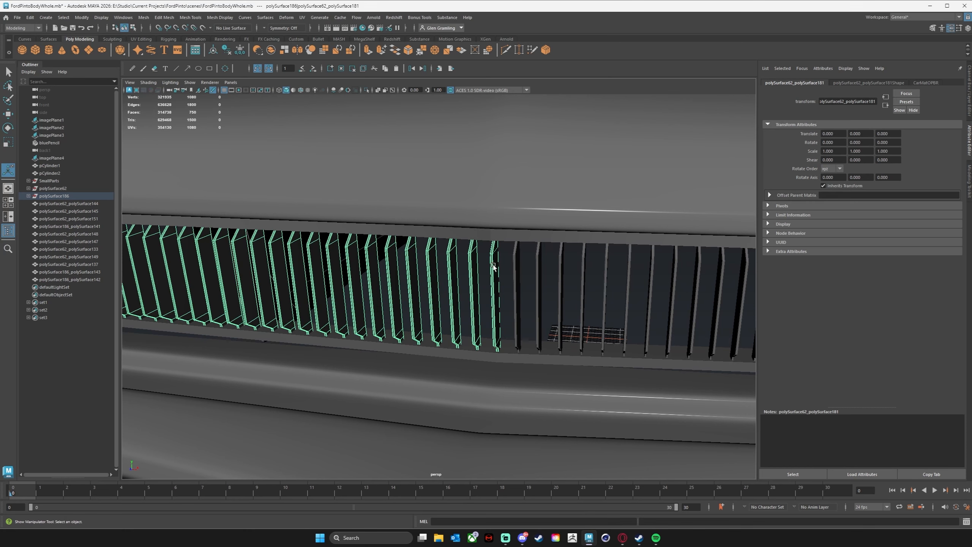
right_drag(495, 257, 500, 275)
drag(556, 216, 485, 381)
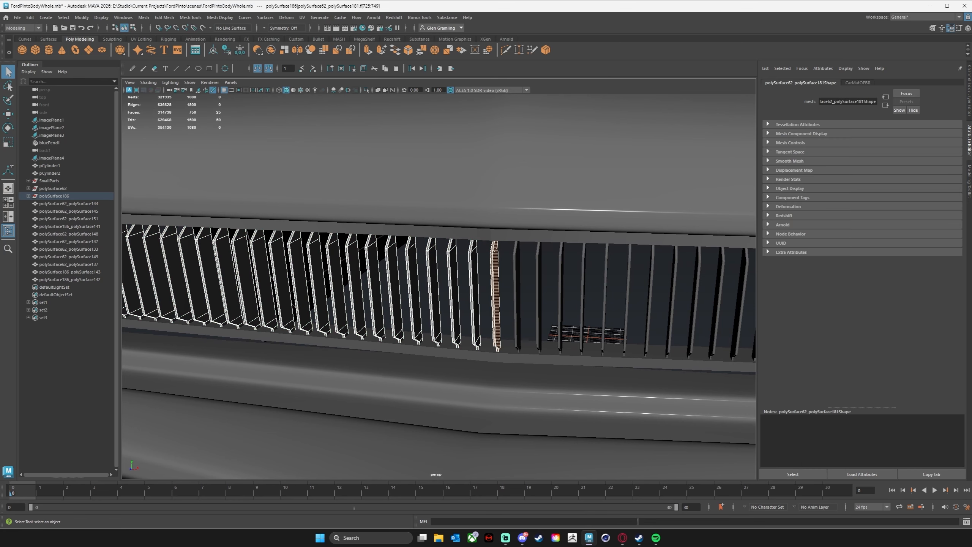
key(Delete)
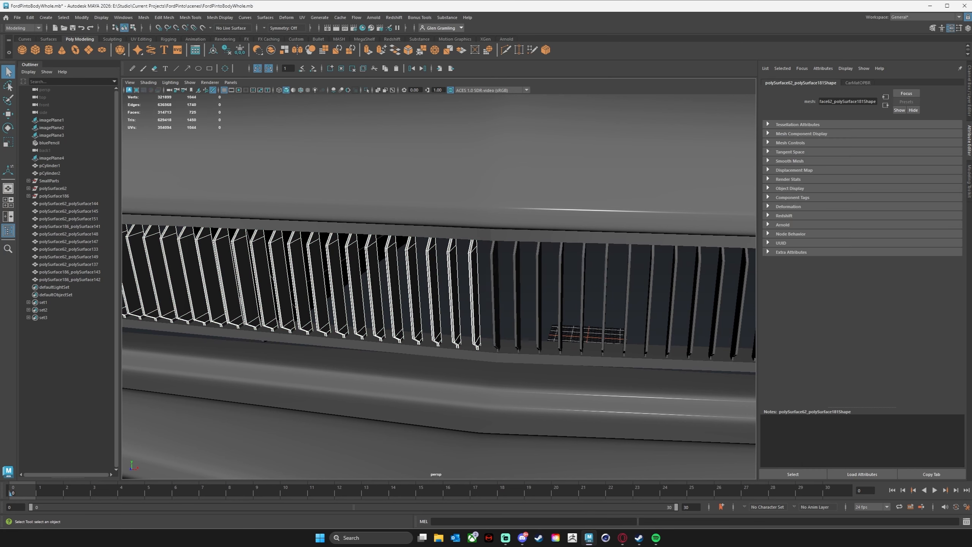
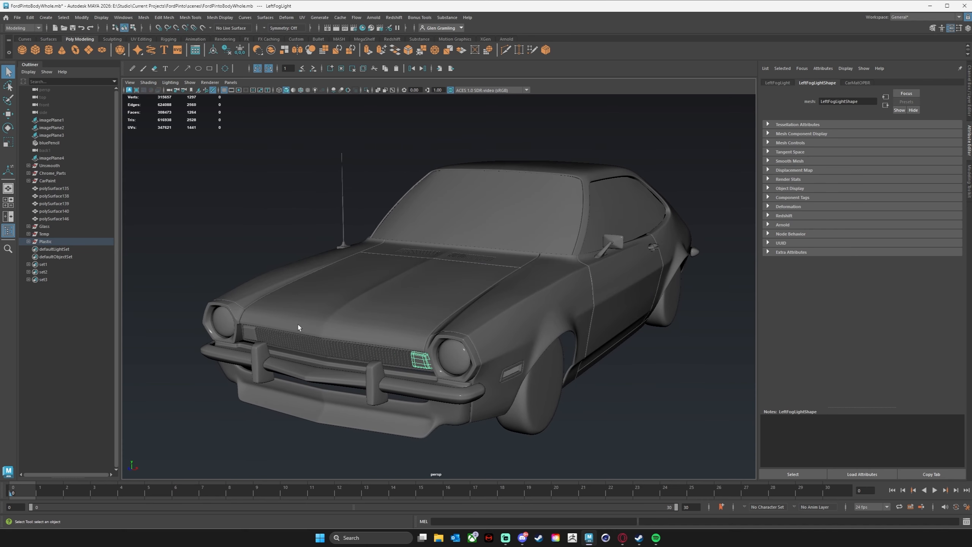
Check which car parts the Plastic, Temp and Glass groups contain
click(45, 241)
click(231, 243)
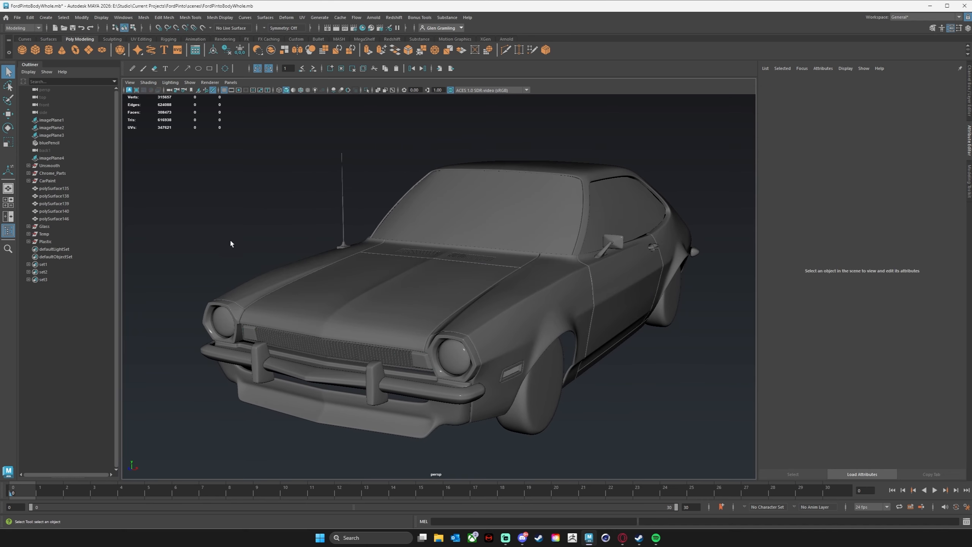
click(54, 234)
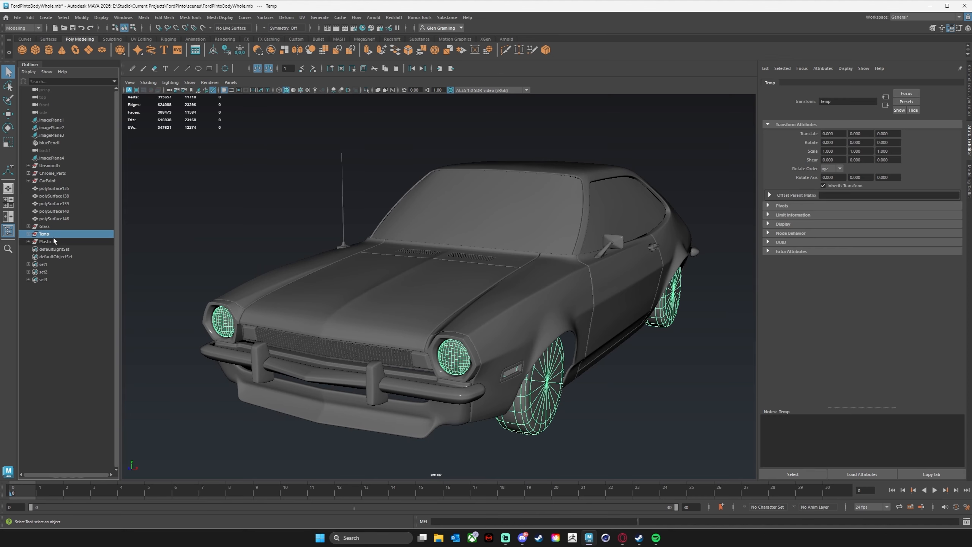
click(53, 241)
click(53, 234)
click(54, 227)
Locate the ungrouped mesh polySurface146 on the car body and delete it
click(57, 219)
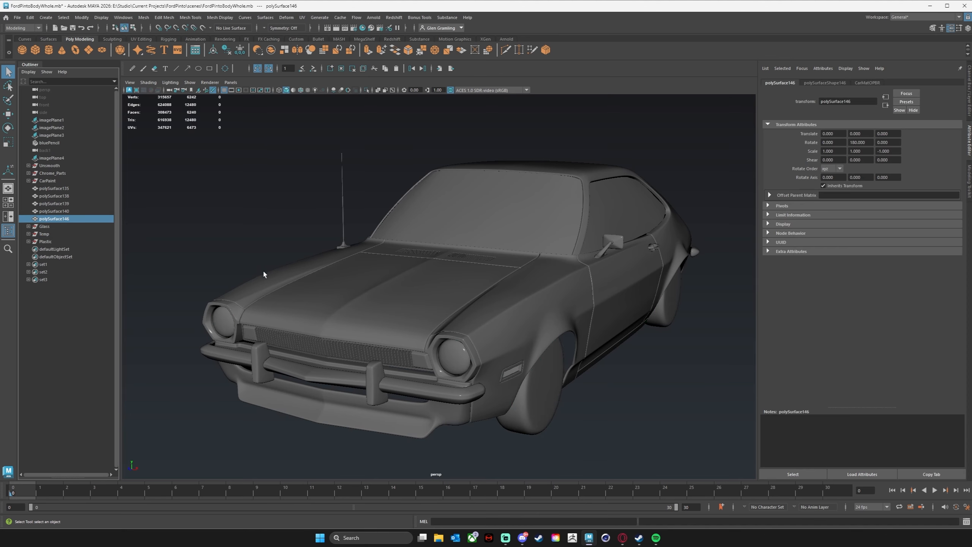
alt+drag(263, 269, 387, 278)
alt+middle_drag(306, 308, 452, 287)
alt+right_drag(452, 288, 443, 288)
alt+drag(444, 287, 306, 291)
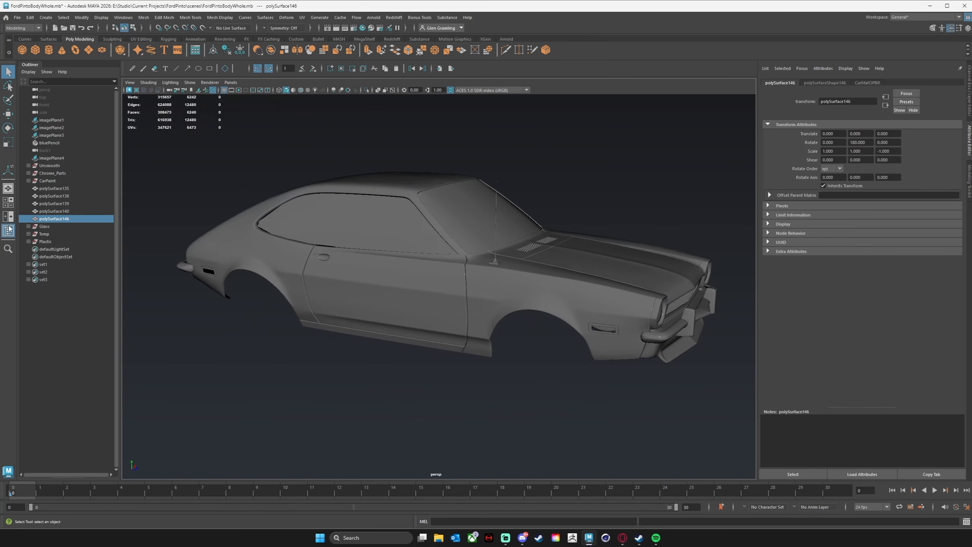
click(62, 220)
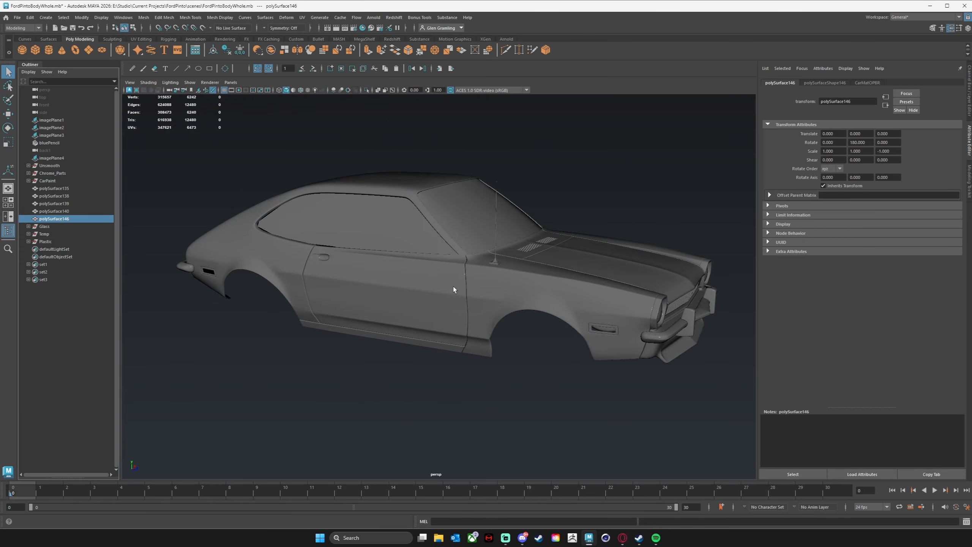
key(f)
alt+drag(519, 273, 496, 282)
alt+right_drag(497, 282, 195, 267)
key(Delete)
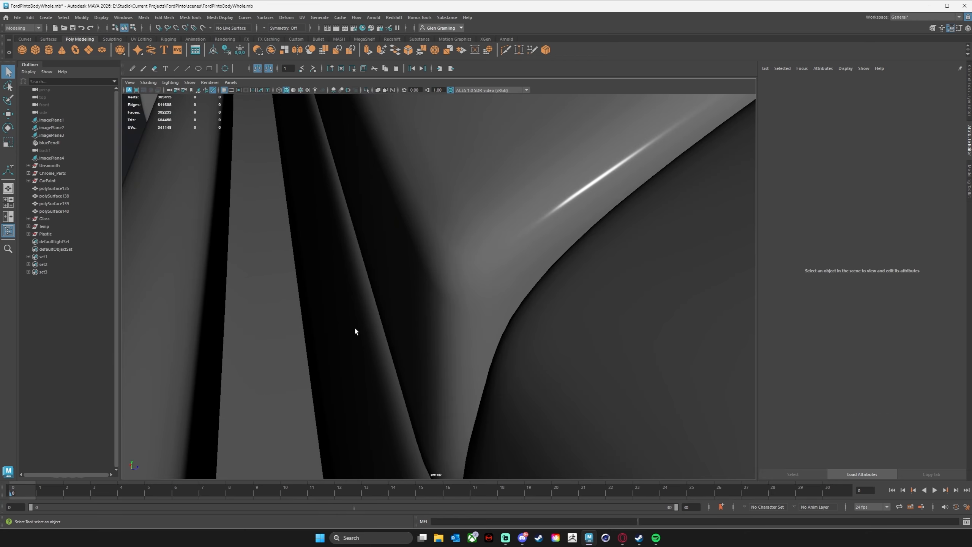
Identify the right door panel among the unnamed meshes and rename it R_Door
alt+right_drag(597, 318, 271, 280)
alt+drag(270, 280, 342, 282)
click(43, 211)
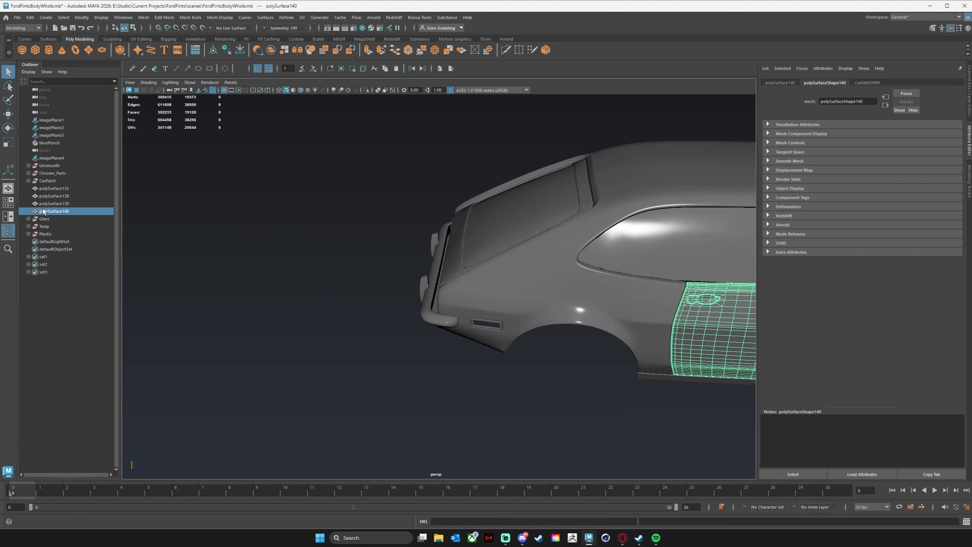
alt+middle_drag(548, 332, 449, 304)
alt+right_drag(450, 304, 337, 285)
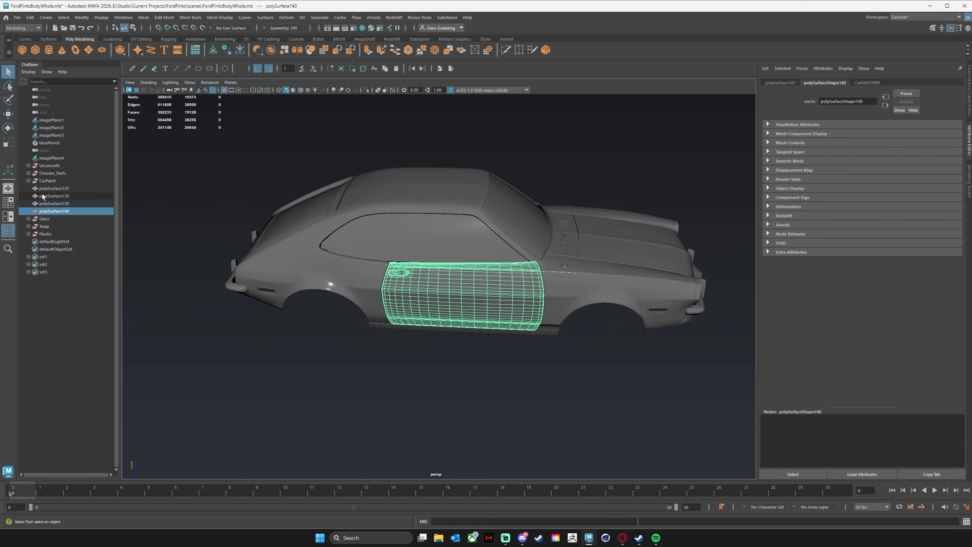
double_click(55, 213)
text(R)
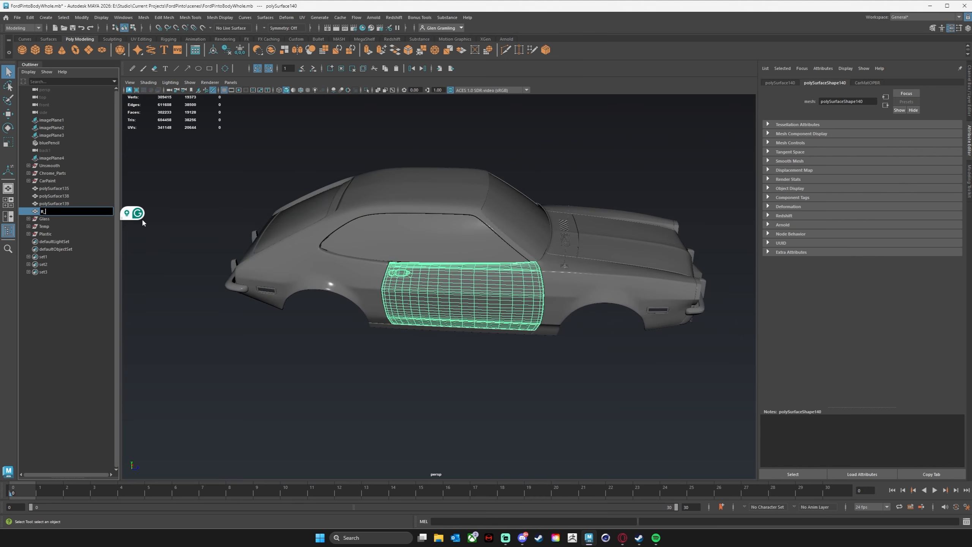
text(_Door)
key(Return)
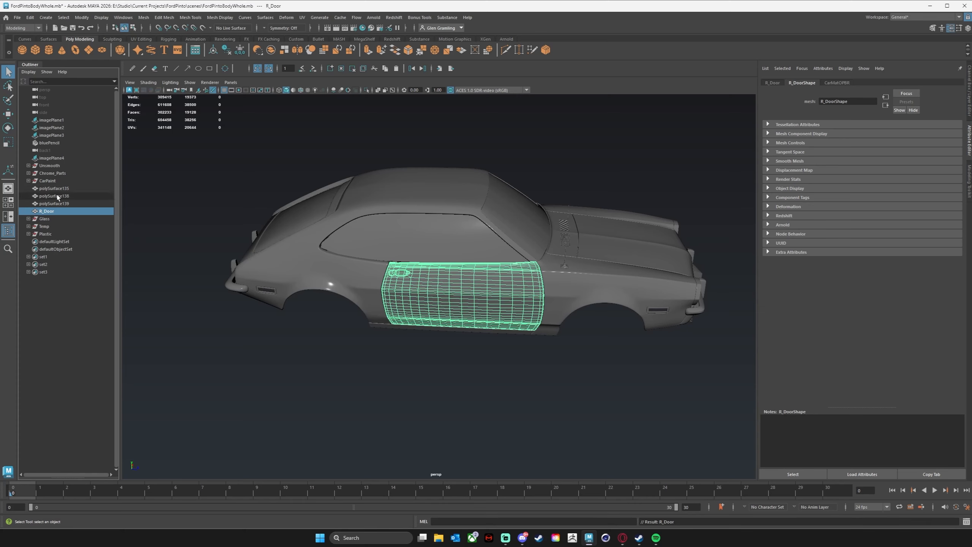
Rename the right headlight surround mesh, polySurface139, as R_Headlight
click(61, 203)
double_click(64, 204)
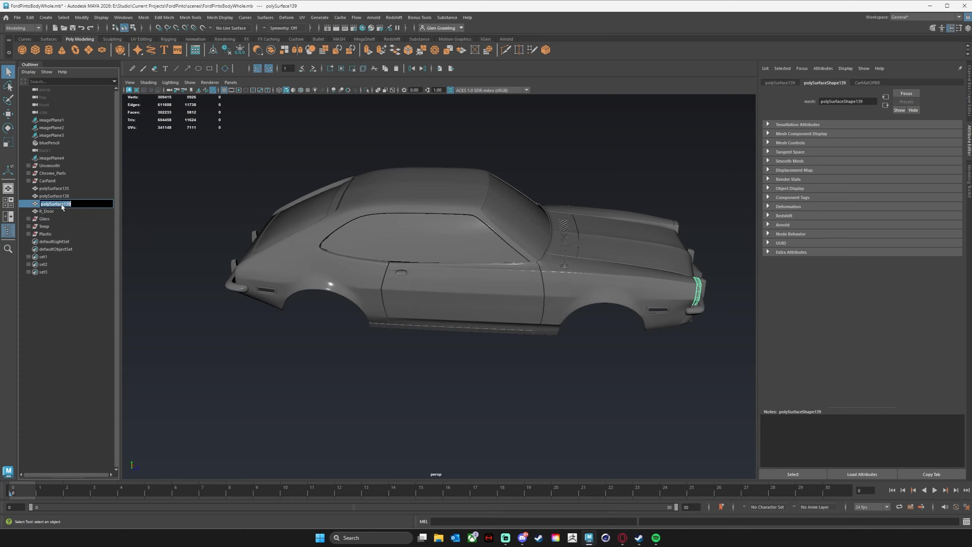
text(R_Headlight)
key(Return)
Rename the right front fender mesh, polySurface138, as R_SideFender
click(63, 196)
double_click(65, 195)
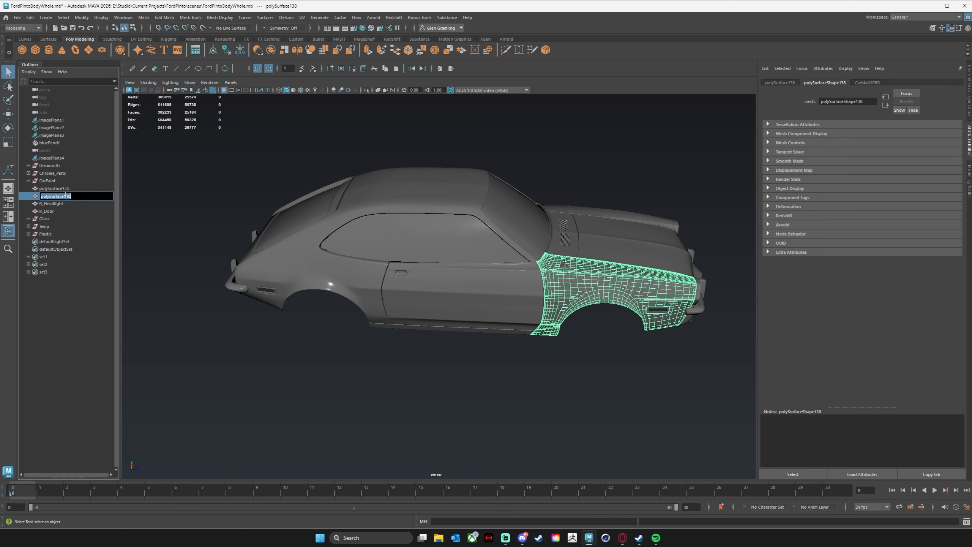
text(R_SideFender)
key(Return)
Rename the narrow sill mesh below the right door as R_BottomDoor
click(57, 188)
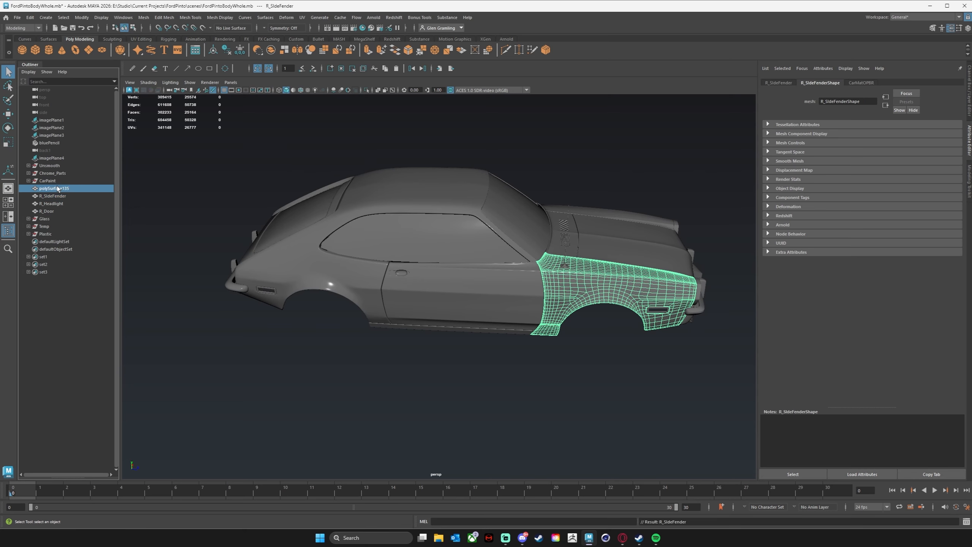
double_click(57, 188)
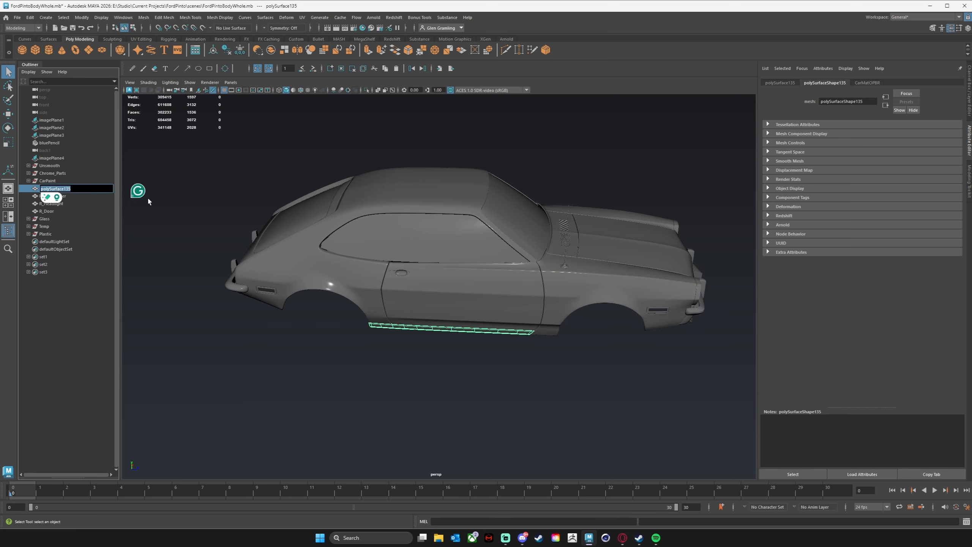
text(R_)
text(Door)
key(BackSpace)
key(BackSpace)
key(BackSpace)
key(BackSpace)
text(BottomDoor)
key(Return)
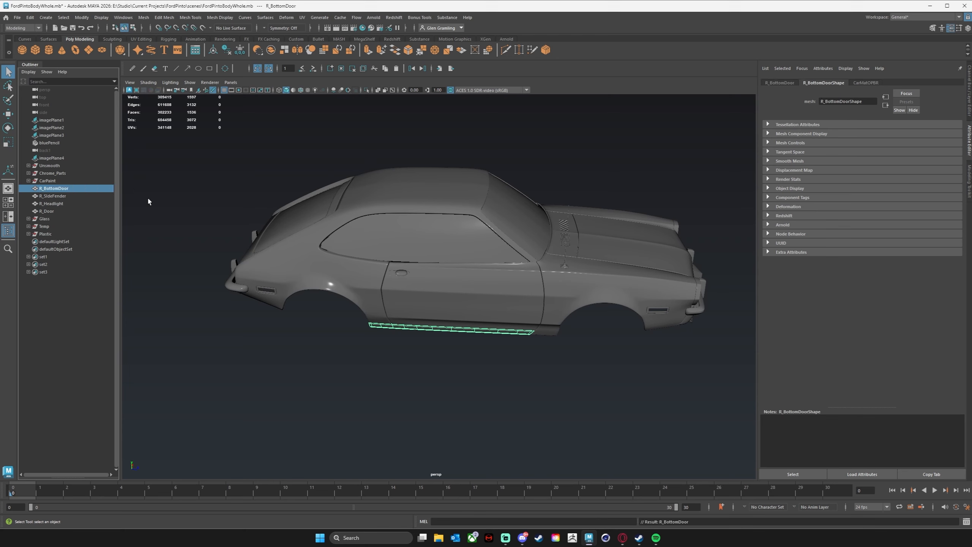
Check the four renamed right-side parts, R_BottomDoor through R_Door, and move them into the CarPaint group
click(59, 211)
click(60, 203)
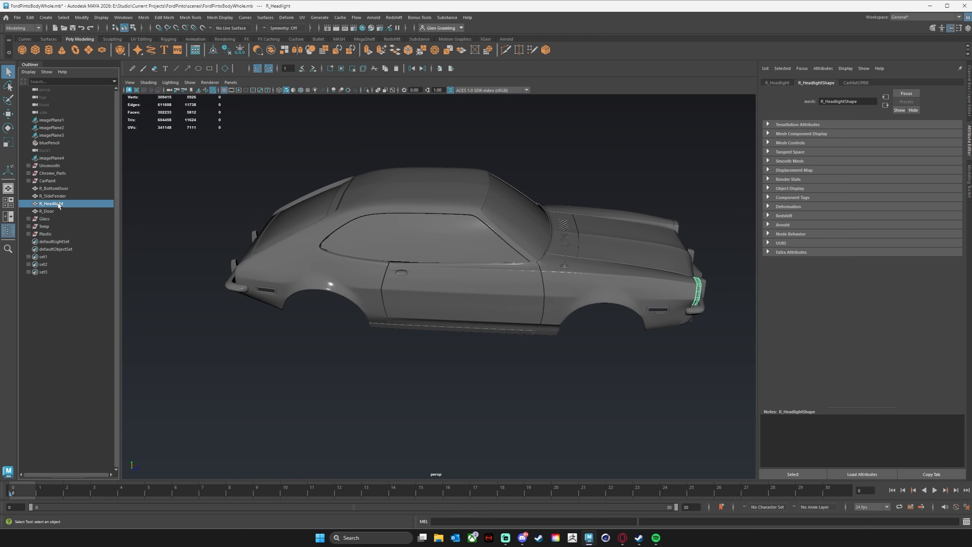
click(61, 195)
click(62, 190)
click(61, 196)
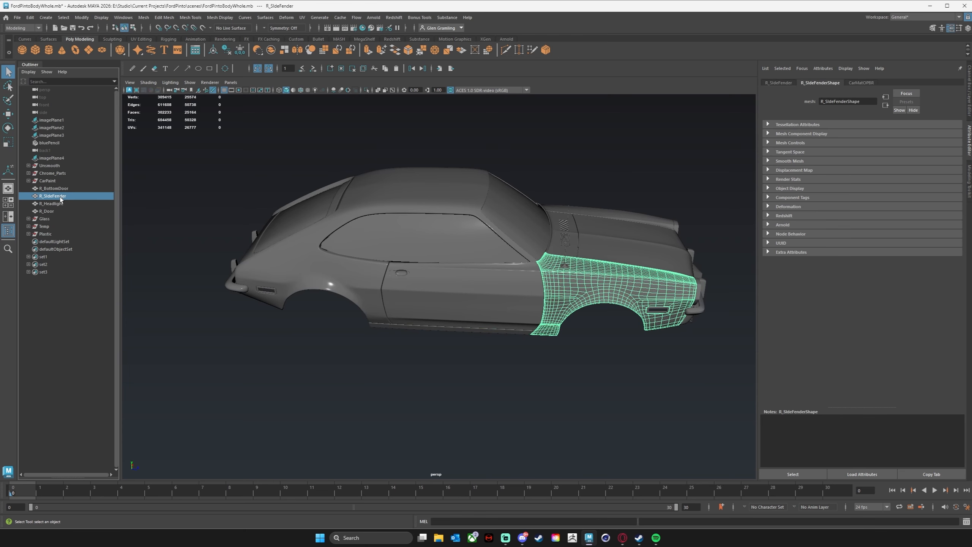
click(60, 203)
click(57, 211)
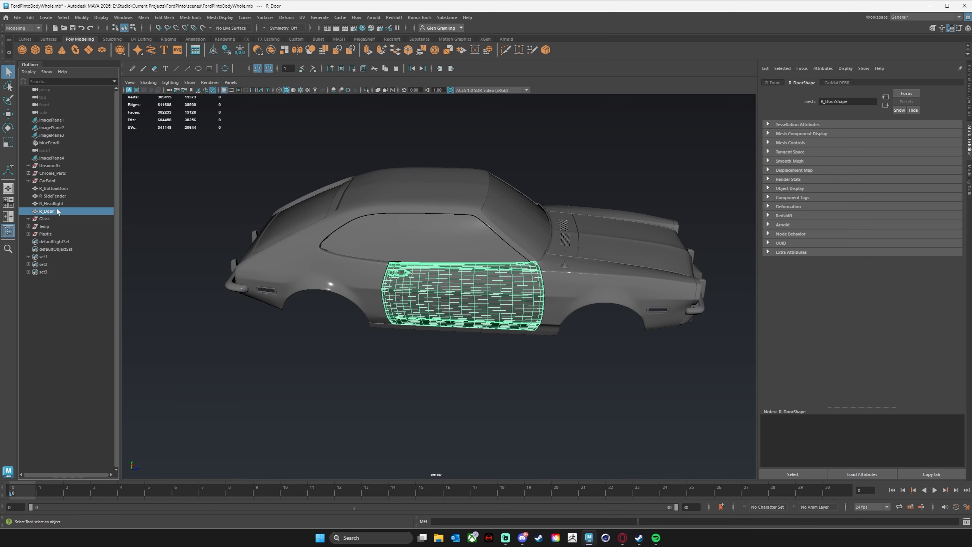
click(56, 189)
shift+click(54, 211)
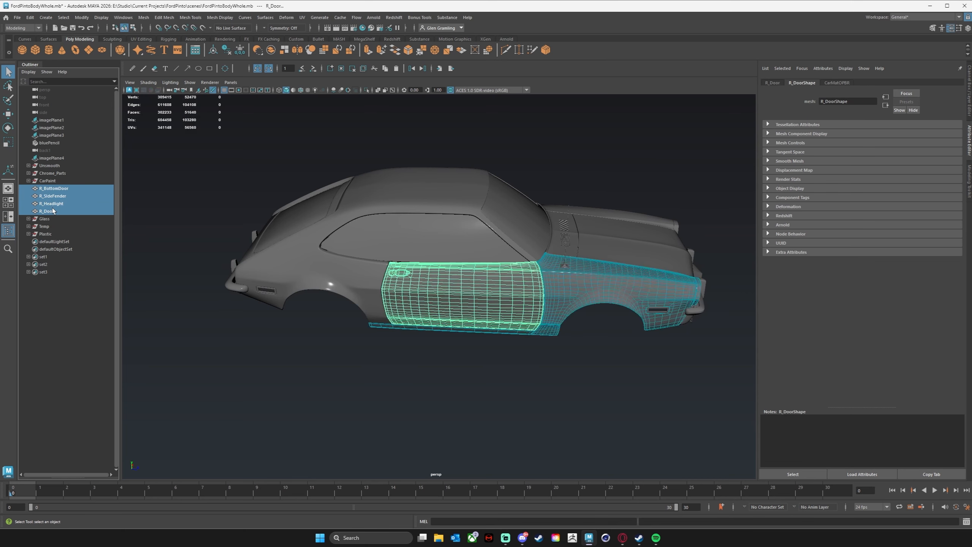
middle_drag(50, 189, 44, 181)
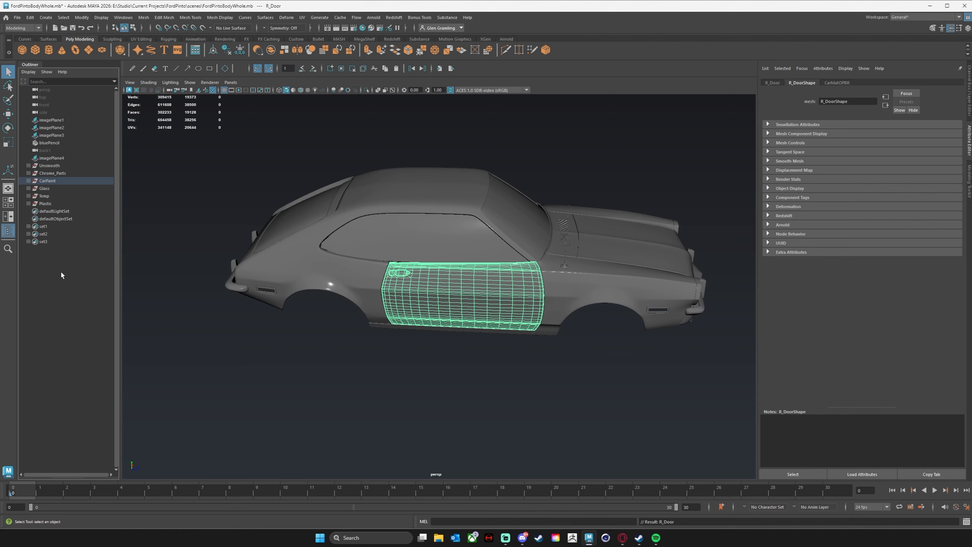
click(209, 292)
Check whether the leftover sets set1, set2 and set3 hold anything used on the car
click(51, 226)
click(51, 233)
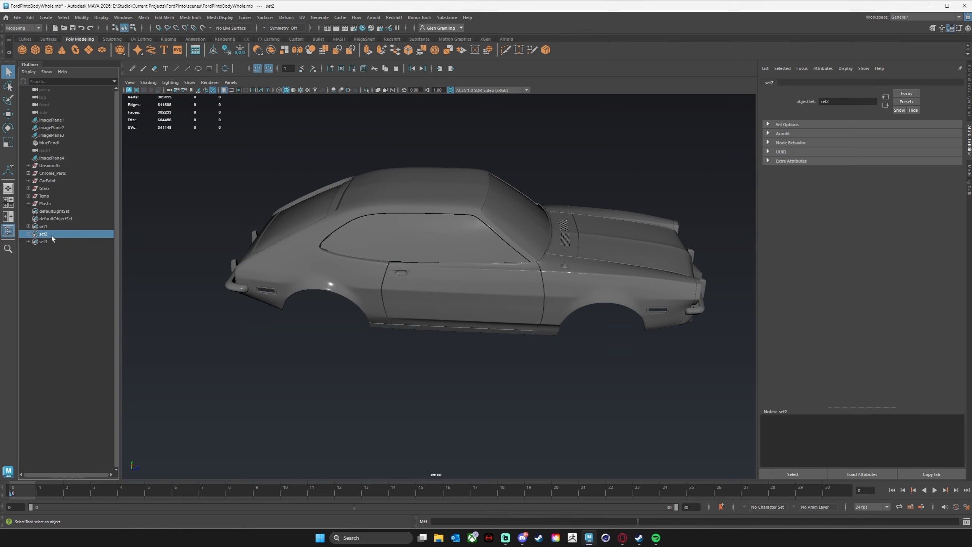
click(53, 240)
click(52, 234)
click(54, 228)
click(55, 233)
click(55, 240)
click(56, 234)
click(53, 226)
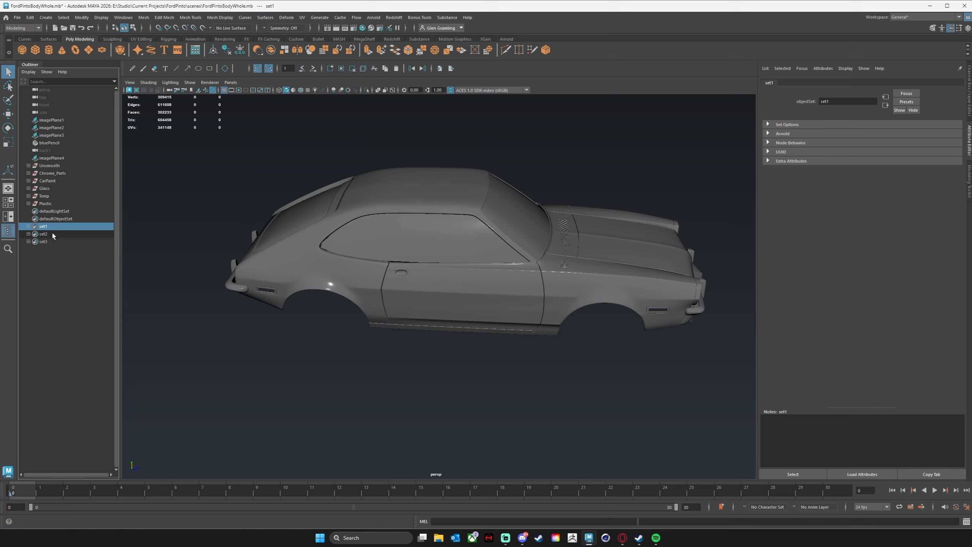
click(51, 234)
click(52, 242)
Delete the three leftover sets set1, set2 and set3 from the scene
click(49, 226)
key(Delete)
click(48, 226)
key(Delete)
click(49, 227)
key(Delete)
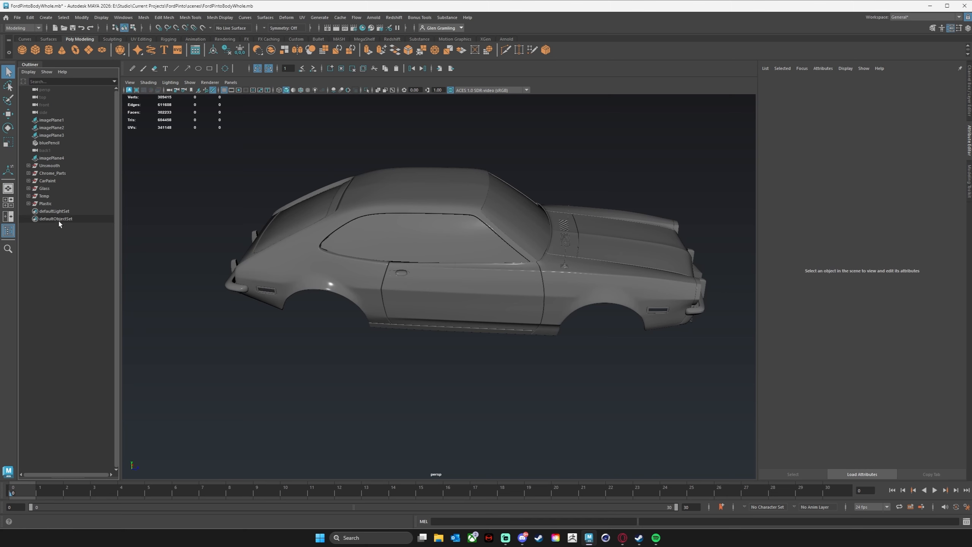
Review which car parts belong to the Plastic, Glass, Chrome_Parts and Unsmooth groups
click(58, 219)
click(61, 204)
click(63, 189)
click(52, 173)
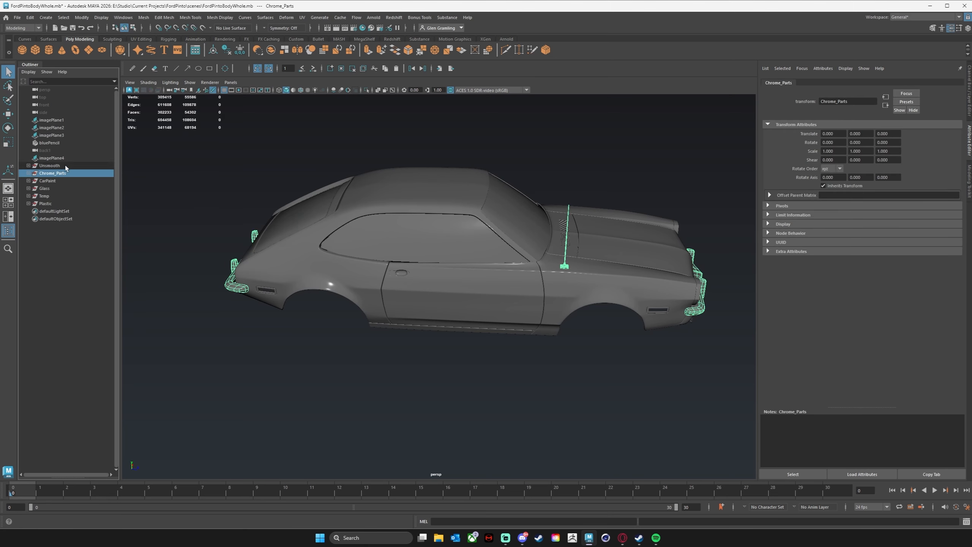
click(66, 166)
alt+drag(613, 360, 547, 366)
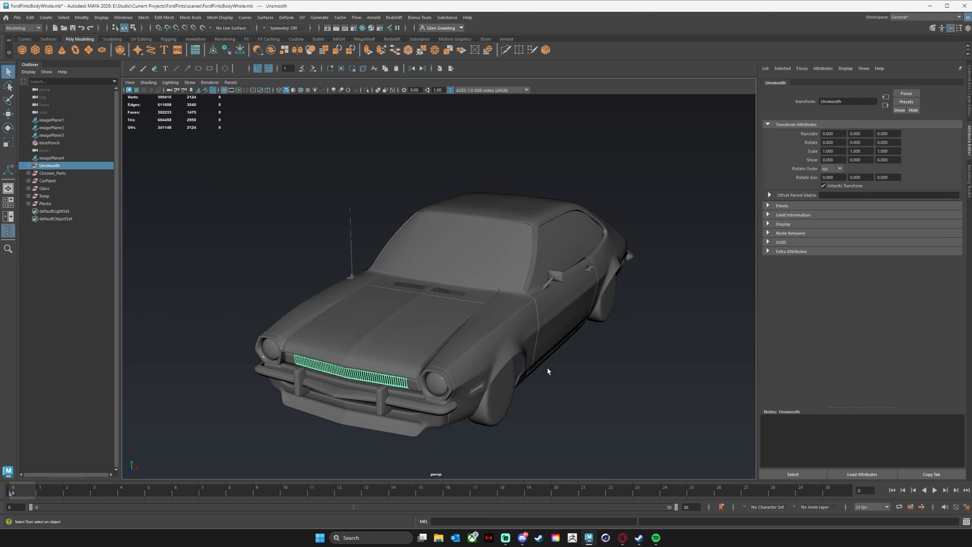
Review which car parts belong to each material group, from Unsmooth and Chrome_Parts through CarPaint, Glass, Temp and Plastic
alt+middle_drag(547, 366, 510, 329)
click(573, 368)
alt+drag(511, 404, 456, 405)
scroll(455, 405, down, 2)
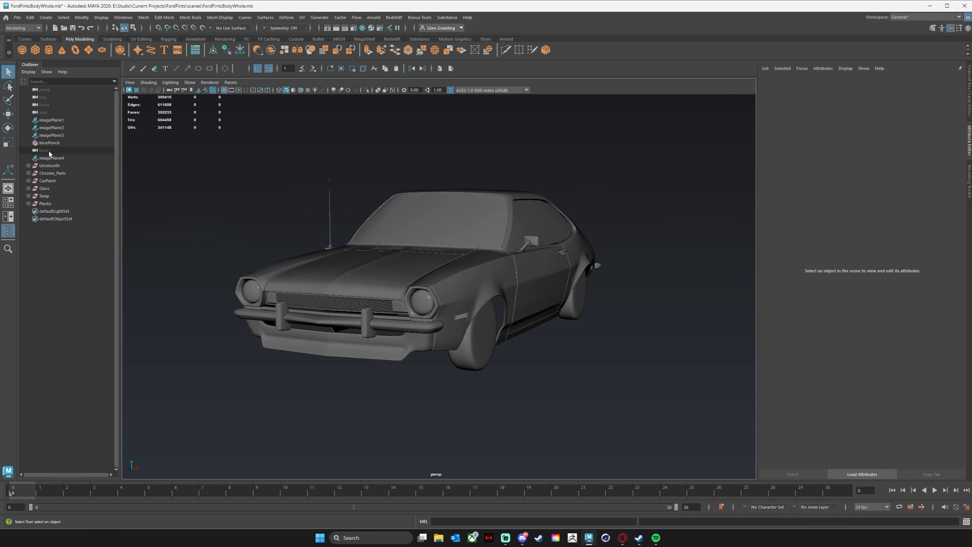
click(51, 166)
click(57, 175)
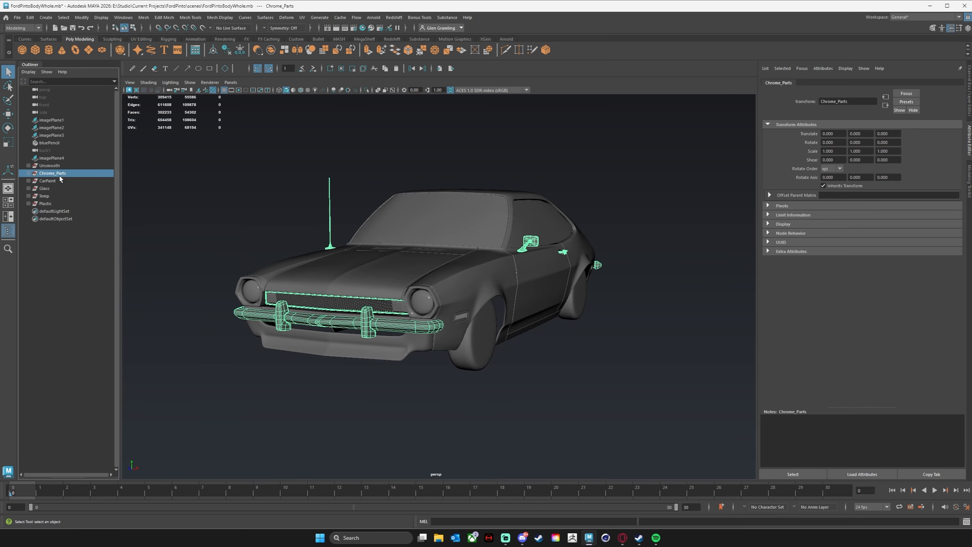
alt+drag(227, 359, 223, 362)
click(55, 181)
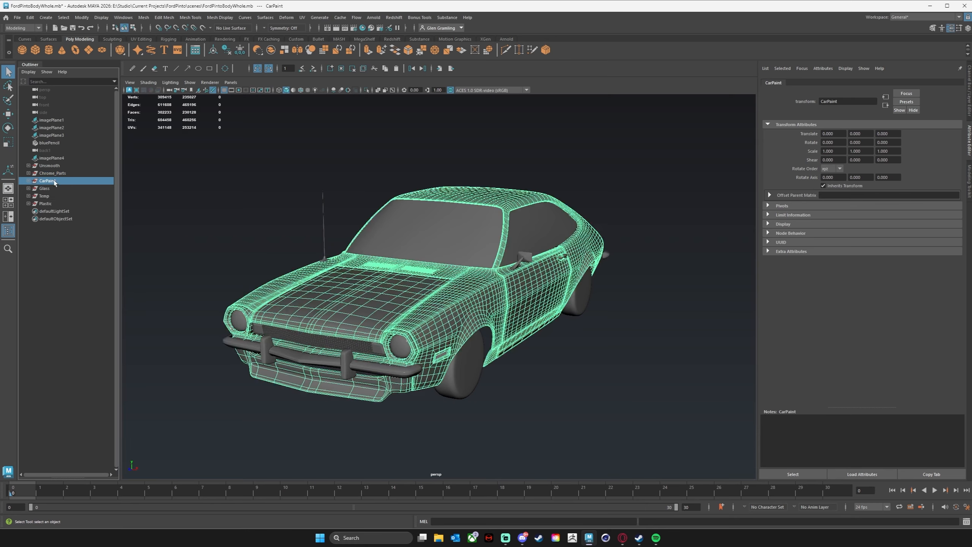
alt+drag(192, 329, 214, 345)
click(44, 188)
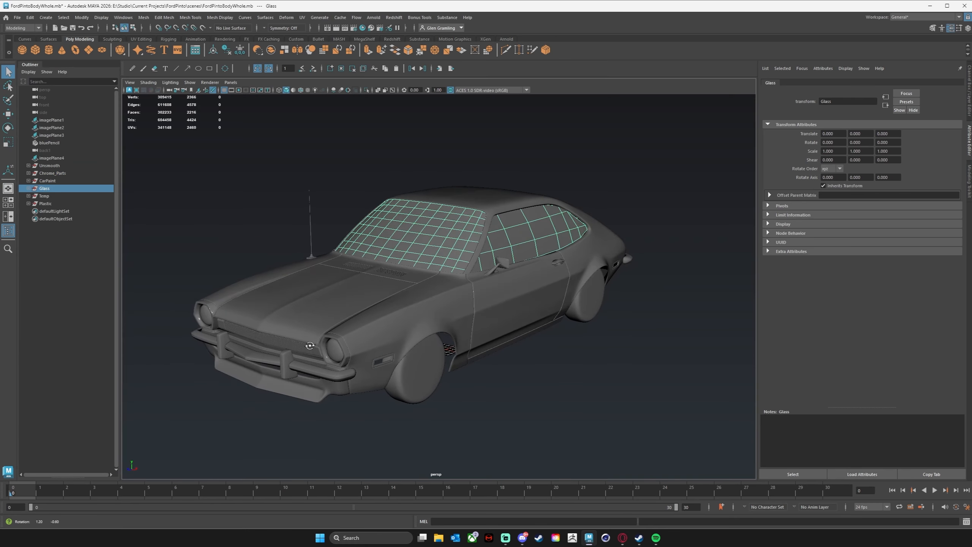
click(64, 197)
alt+drag(578, 391, 578, 423)
click(52, 206)
Create a new empty group with nothing selected and name it BlackRubber
click(58, 281)
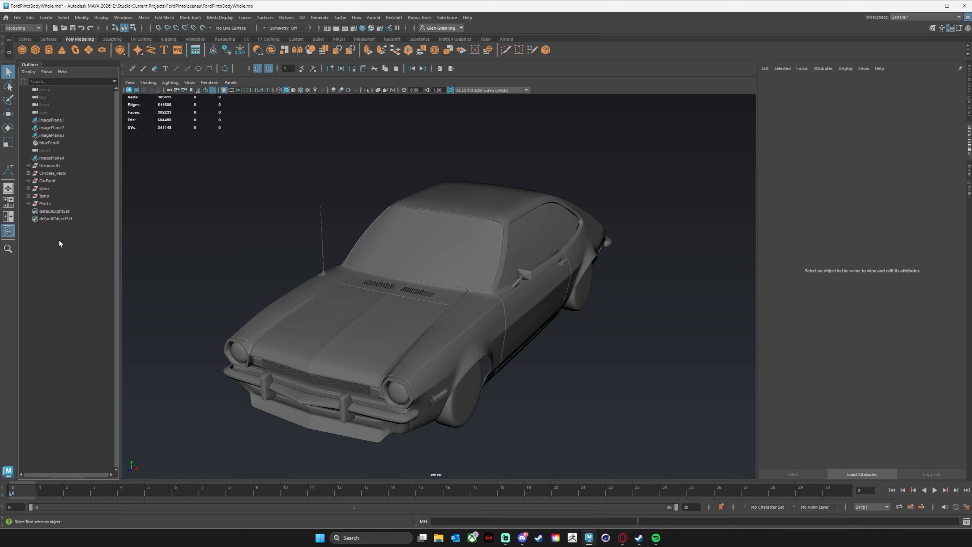
key(ctrl+g)
double_click(45, 211)
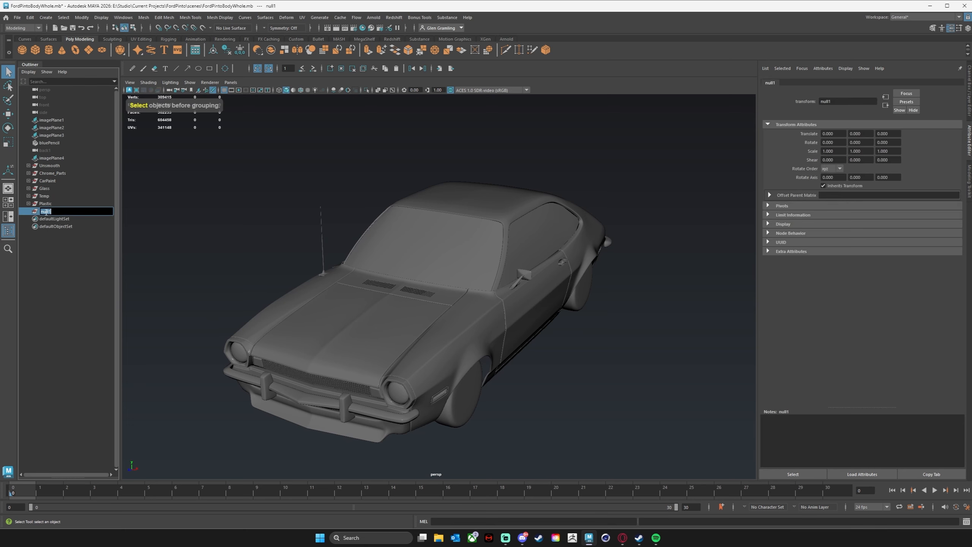
text(Bl)
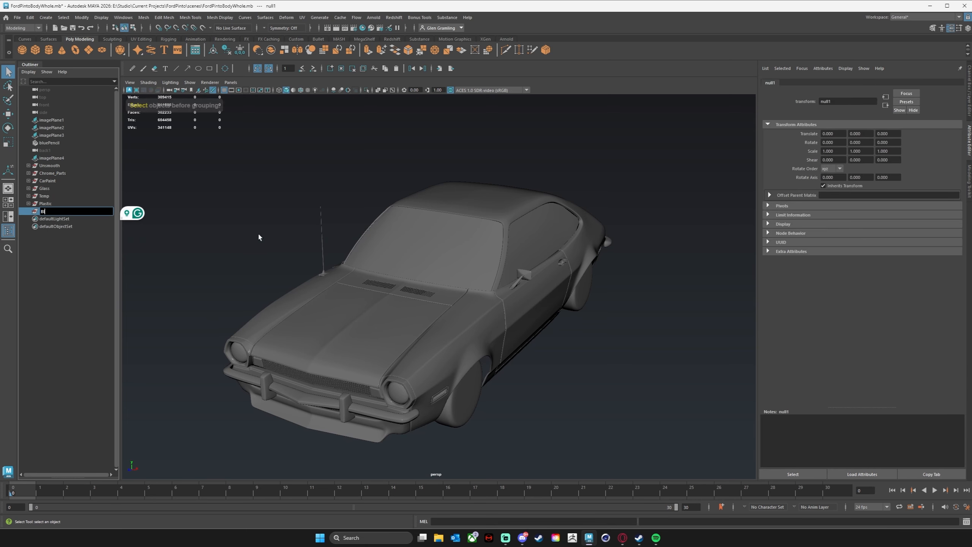
text(ackRubber)
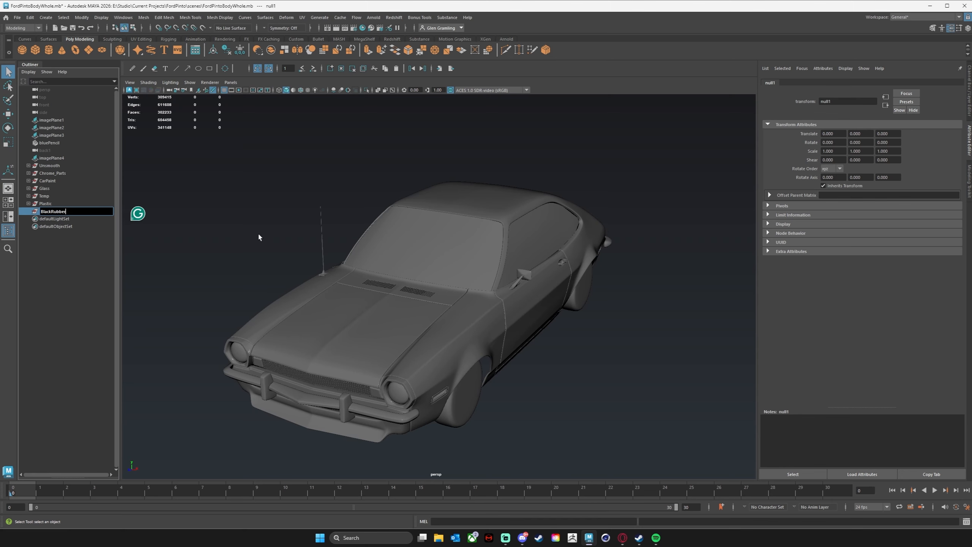
key(Return)
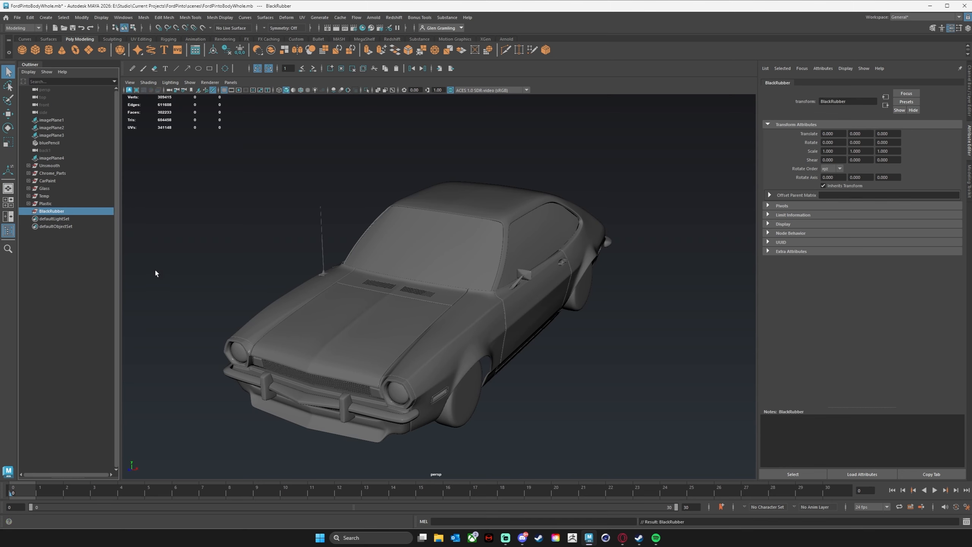
click(67, 256)
Check which parts the Plastic group covers at the front and rear of the car
click(48, 204)
alt+drag(382, 419, 332, 361)
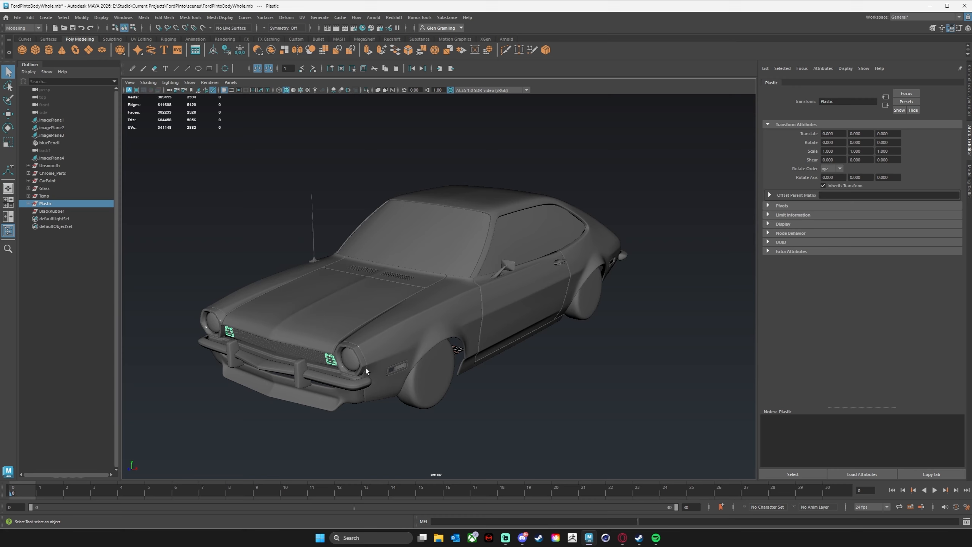
alt+drag(554, 340, 438, 339)
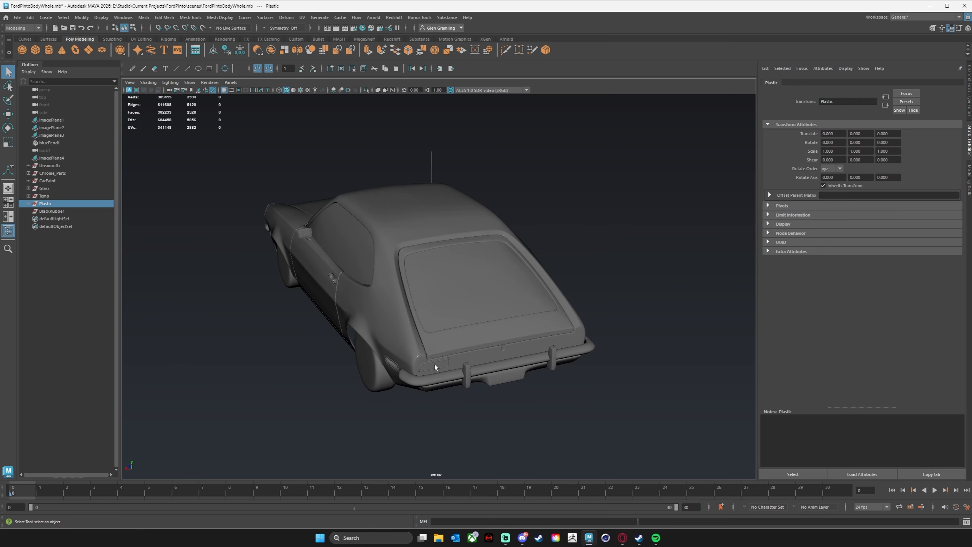
alt+drag(428, 369, 278, 324)
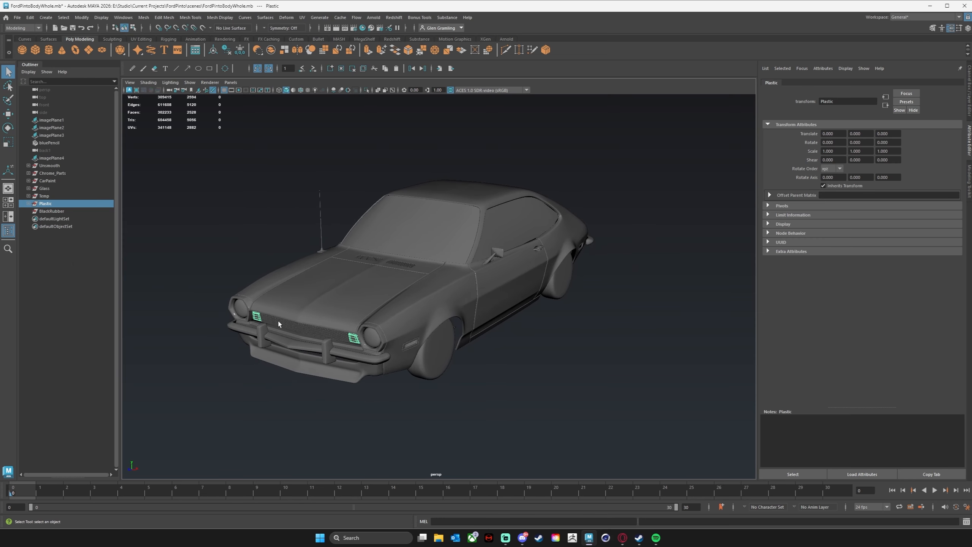
Select the thin pad beneath the antenna's base and examine it up close
click(51, 211)
alt+drag(347, 264, 285, 257)
scroll(358, 279, up, 4)
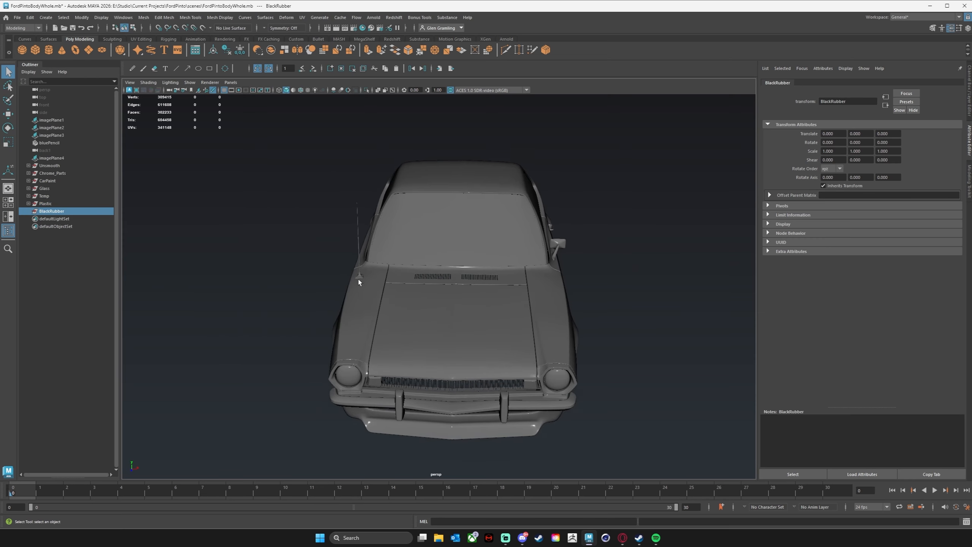
click(335, 275)
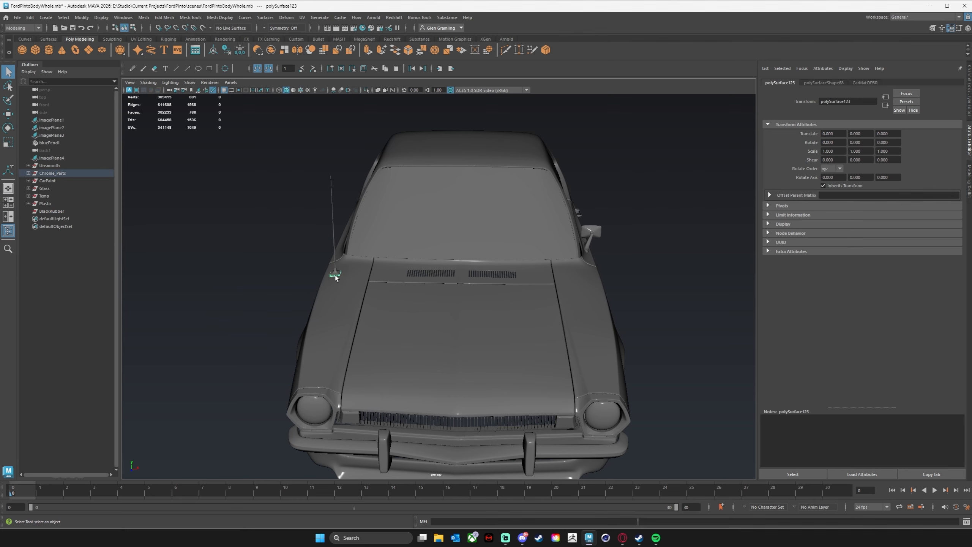
alt+drag(330, 276, 220, 281)
alt+right_drag(221, 281, 377, 256)
alt+middle_drag(228, 263, 359, 307)
alt+right_drag(245, 287, 414, 282)
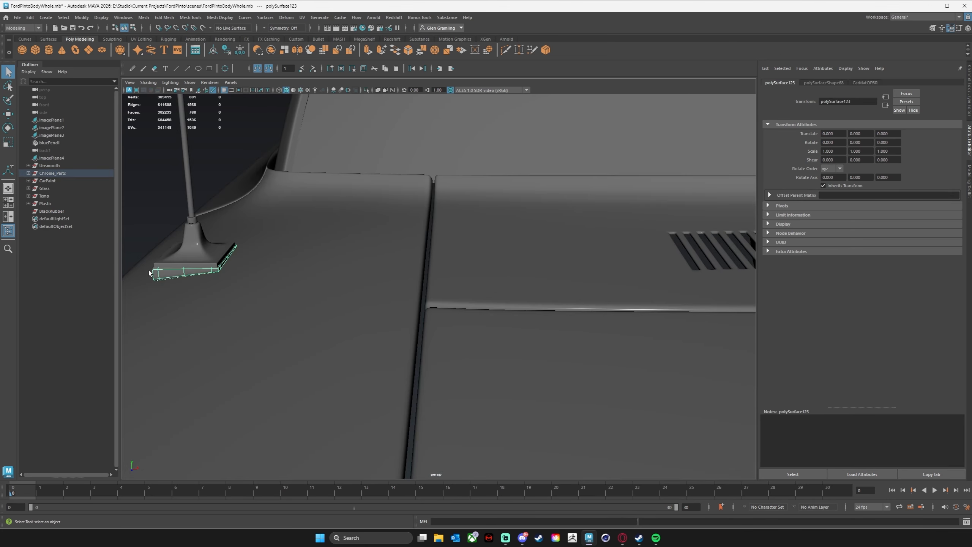
scroll(250, 303, down, 10)
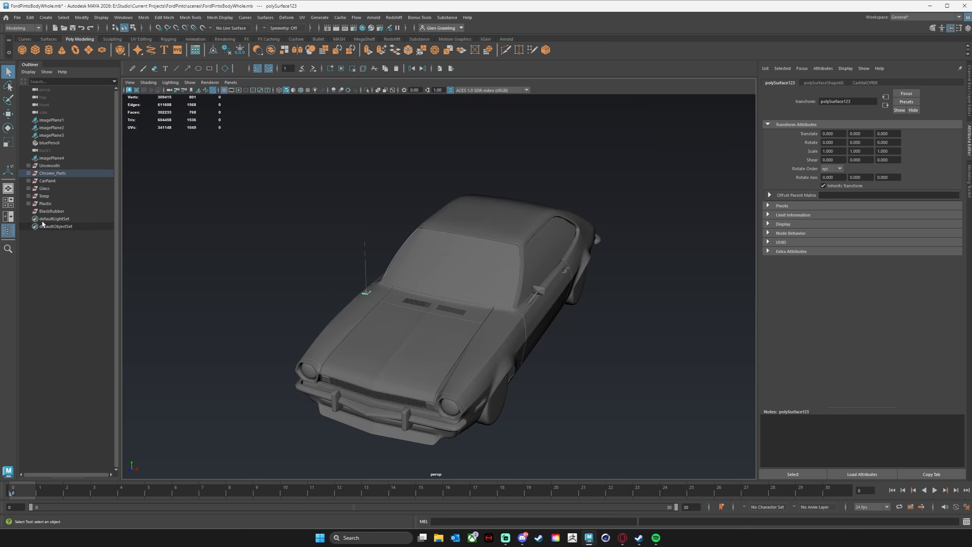
click(50, 213)
alt+drag(540, 387, 528, 373)
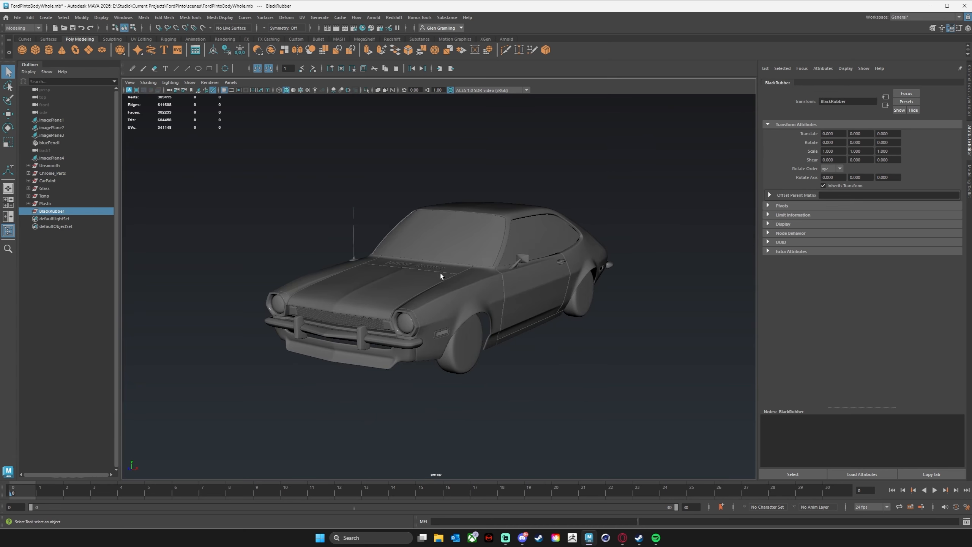
alt+drag(456, 420, 626, 386)
click(626, 386)
alt+middle_drag(616, 384, 578, 392)
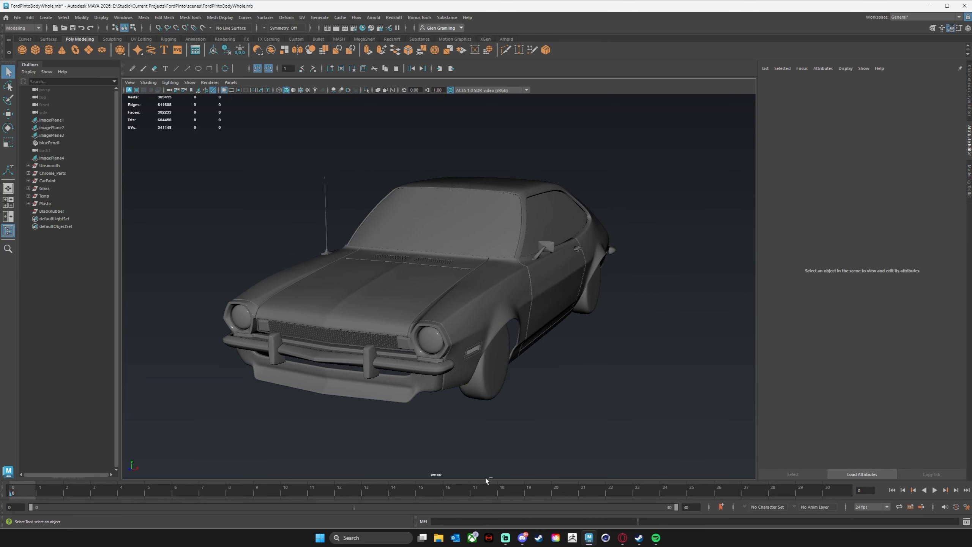
alt+drag(491, 367, 565, 358)
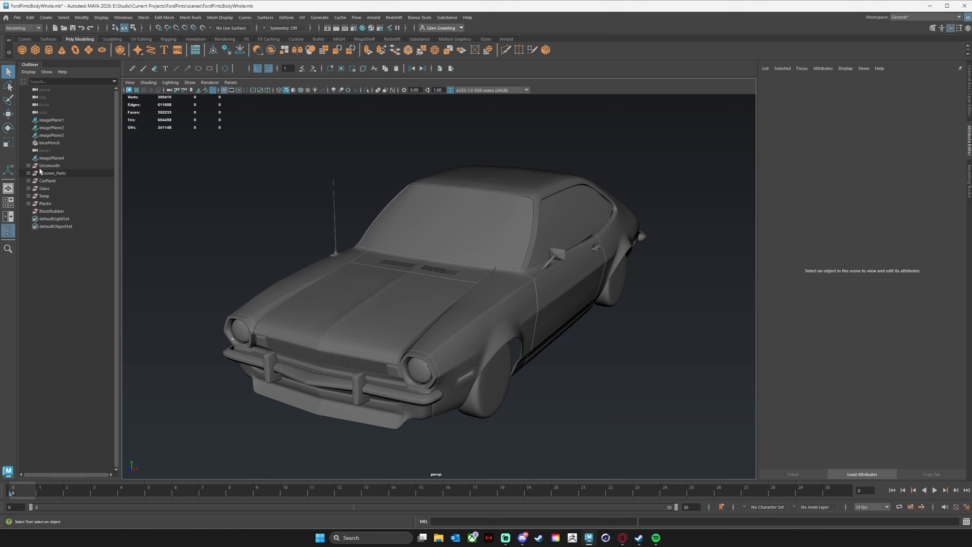
Go through the Unsmooth, Chrome_Parts, CarPaint, Glass and Temp groups again to check the parts assigned to each
click(52, 166)
click(57, 174)
click(56, 180)
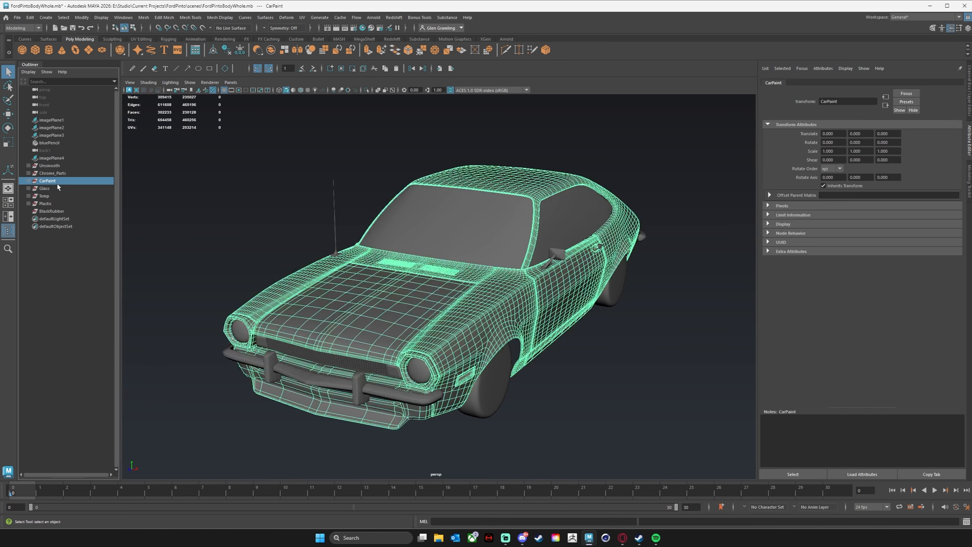
click(56, 188)
key(Down)
key(Down)
key(Down)
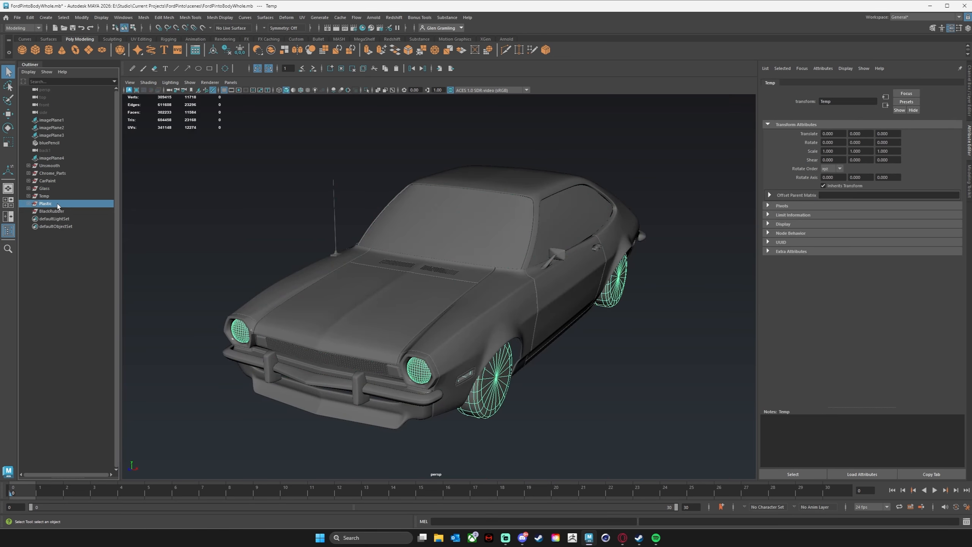
key(Up)
key(Up)
key(Up)
key(Up)
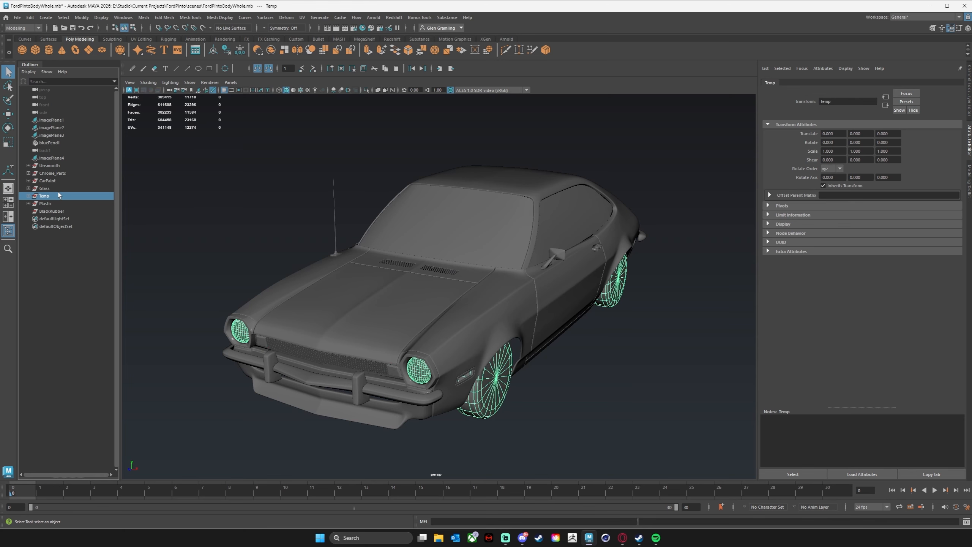
key(Up)
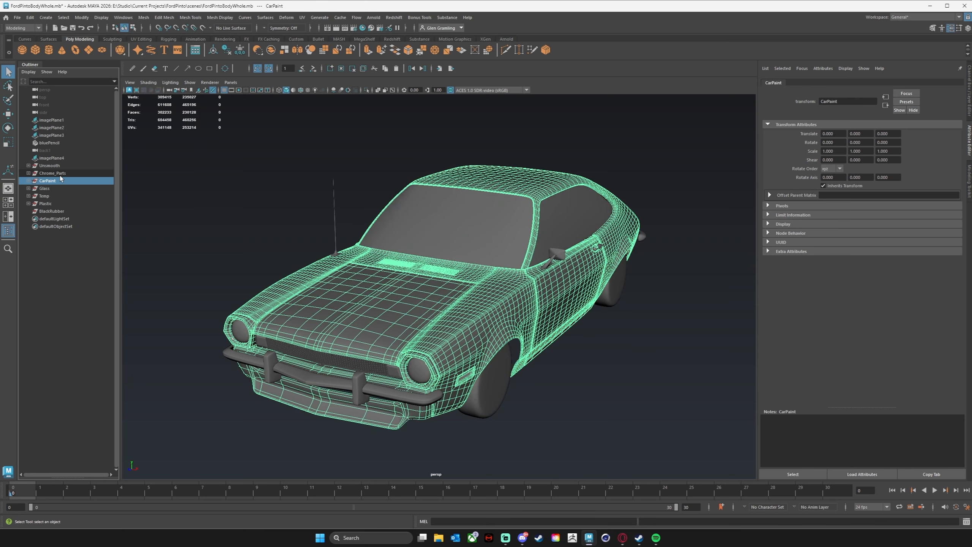
Compare the right and left headlight surrounds and examine how the left one fits against the grille and fender
click(198, 437)
alt+drag(197, 437, 241, 281)
click(298, 281)
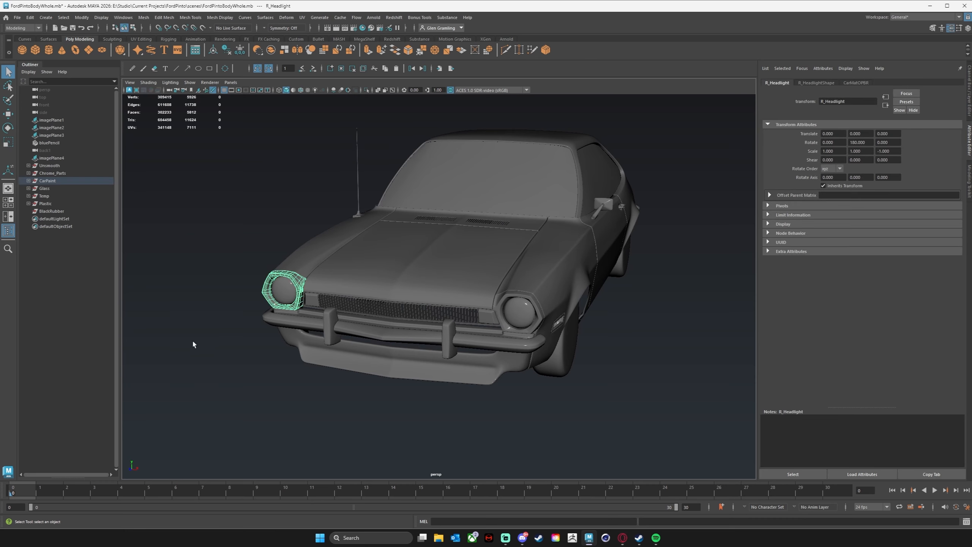
alt+drag(192, 338, 348, 370)
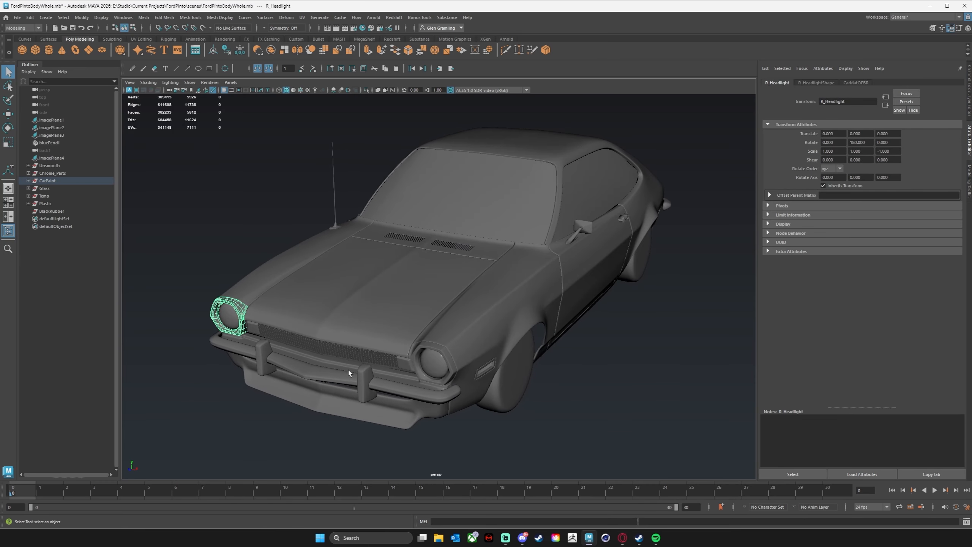
click(425, 349)
alt+drag(425, 350, 308, 380)
alt+right_drag(308, 380, 405, 374)
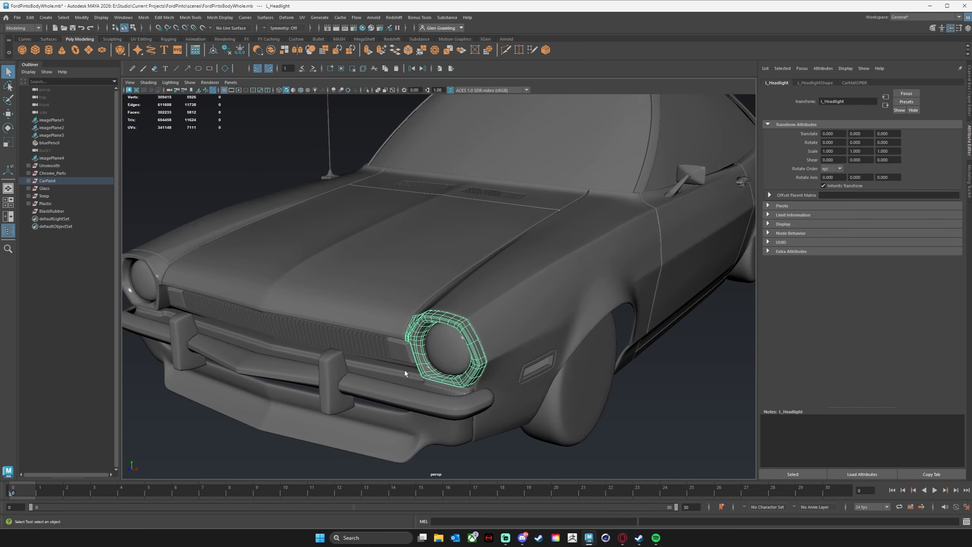
alt+drag(321, 404, 343, 426)
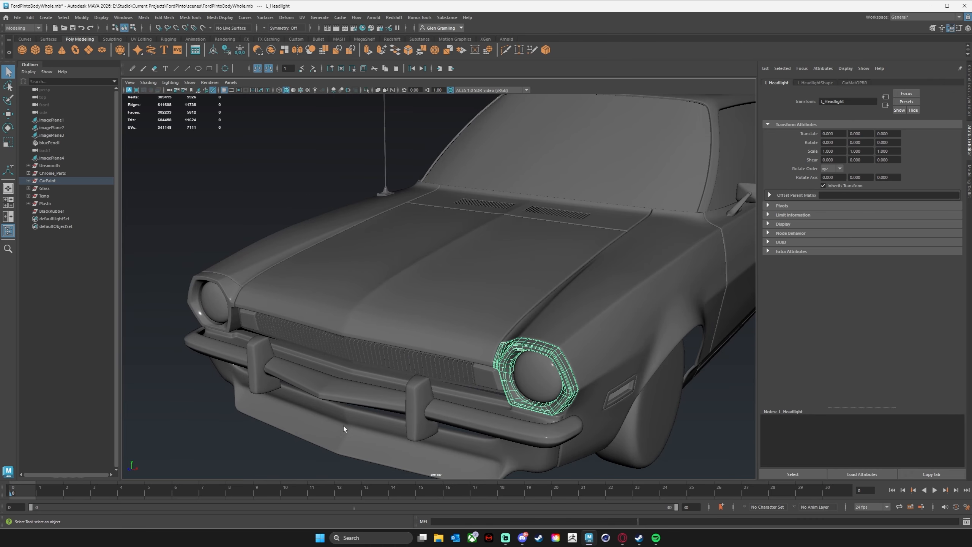
alt+drag(262, 335, 365, 294)
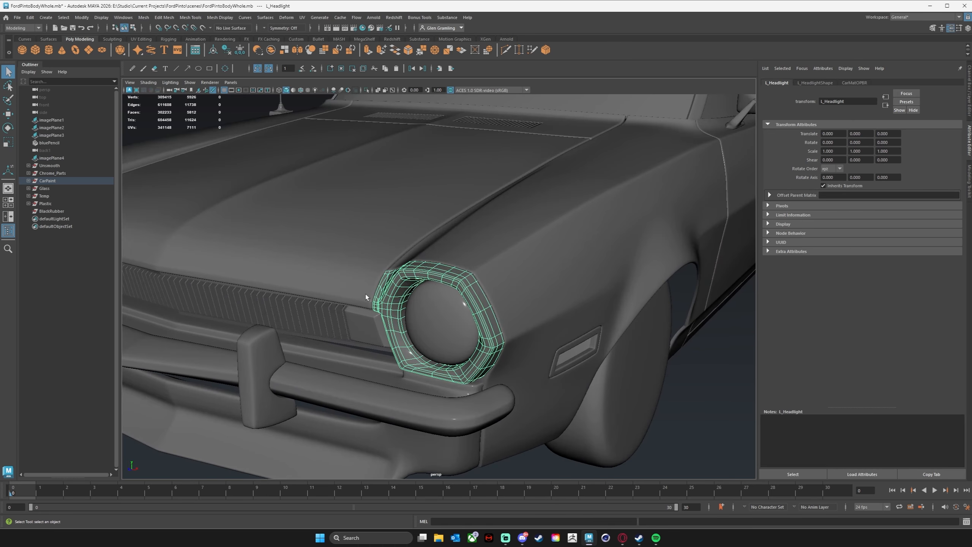
alt+drag(394, 333, 449, 343)
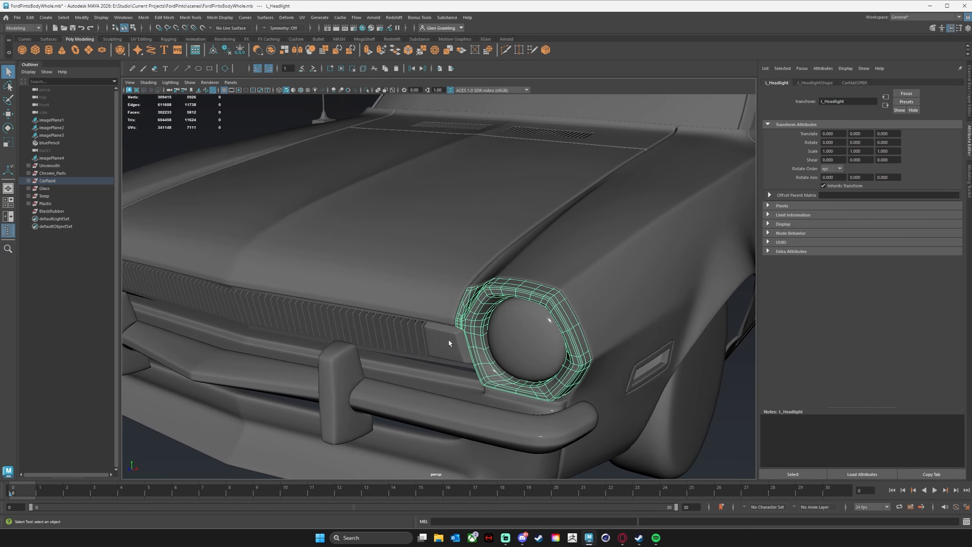
alt+right_drag(485, 344, 386, 333)
alt+drag(386, 333, 411, 337)
Delete the right headlight surround, R_Headlight, from the front of the car
click(305, 280)
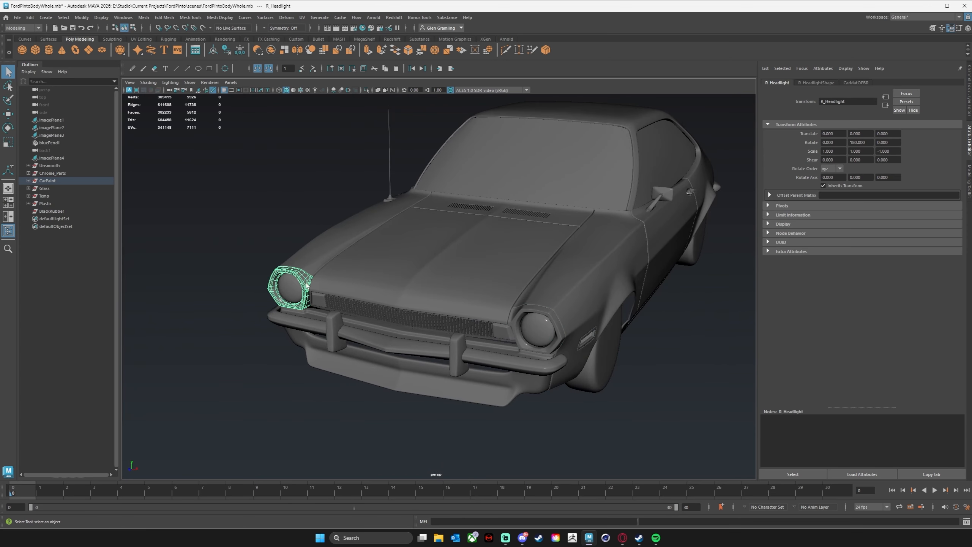
key(Delete)
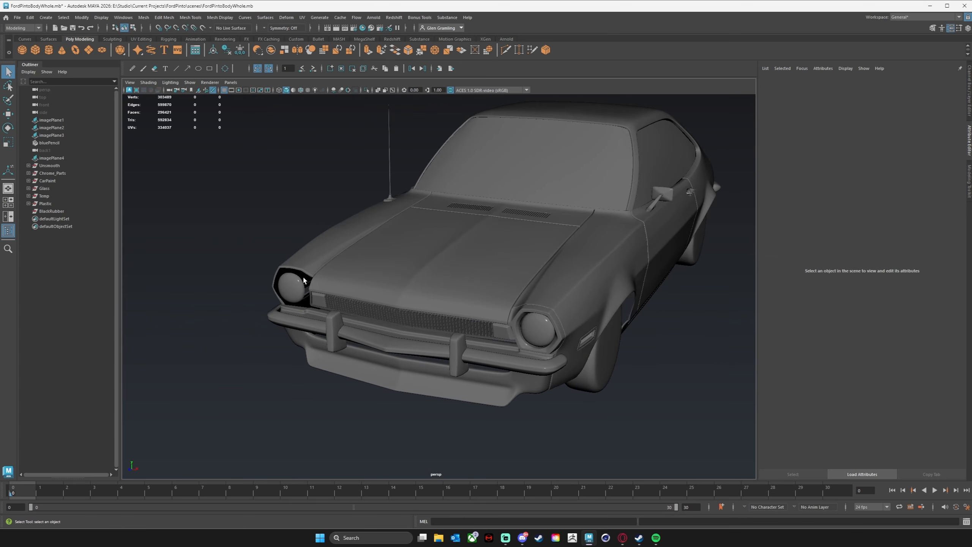
alt+drag(280, 266, 513, 322)
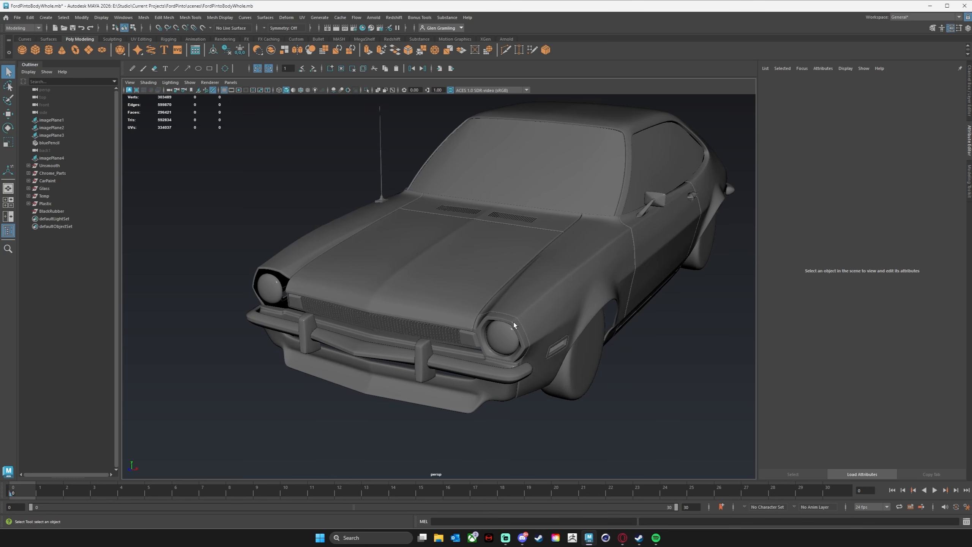
Select the left headlight surround, L_Headlight, and activate the Move tool on it
click(514, 322)
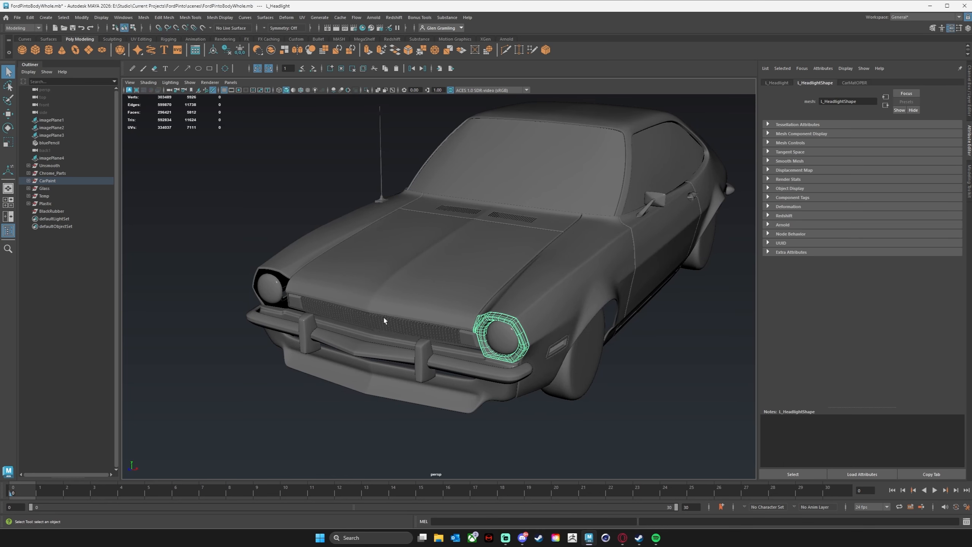
key(w)
alt+drag(479, 334, 563, 334)
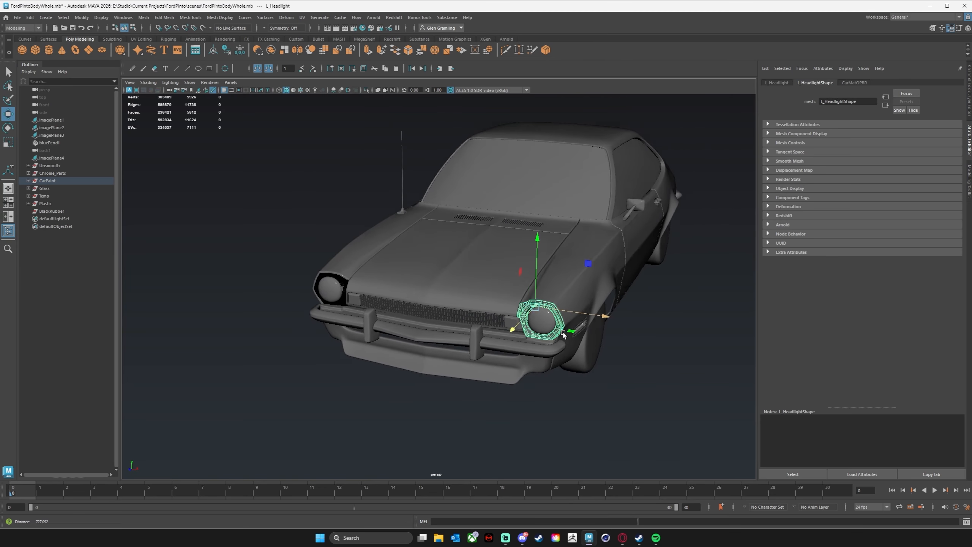
Try to mirror the L_Headlight surround to the opposite side of the car with Duplicate Special
alt+right_drag(564, 334, 536, 336)
alt+middle_drag(579, 350, 566, 311)
scroll(534, 321, up, 3)
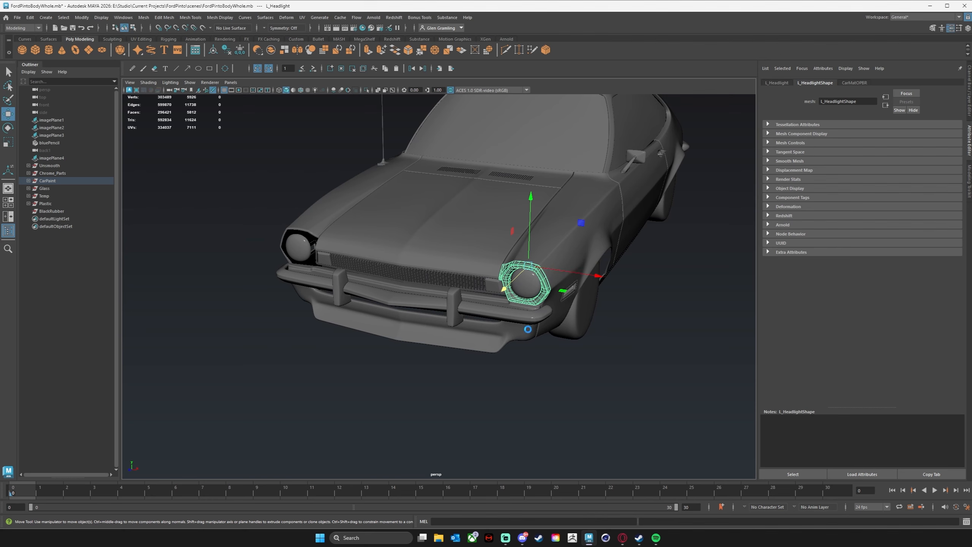
key(ctrl+shift+d)
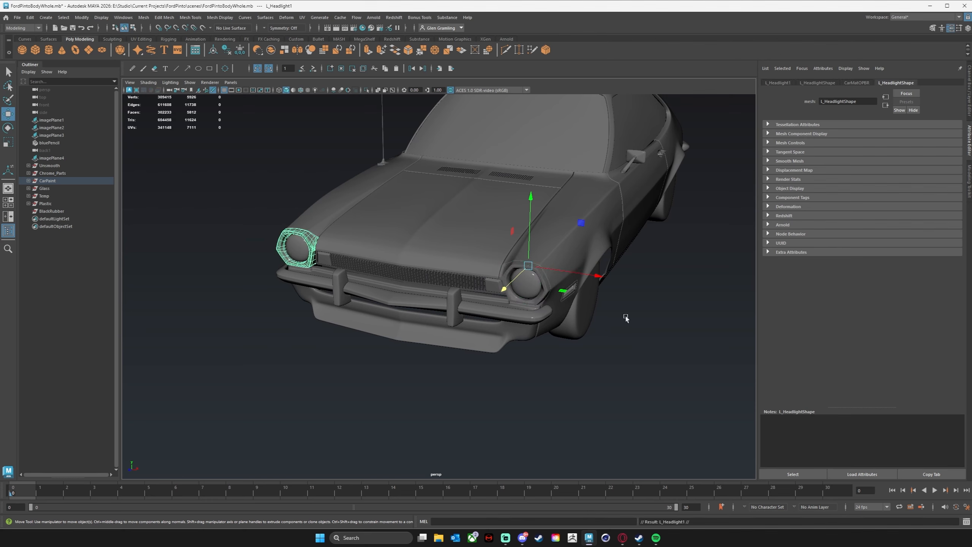
alt+drag(279, 358, 277, 363)
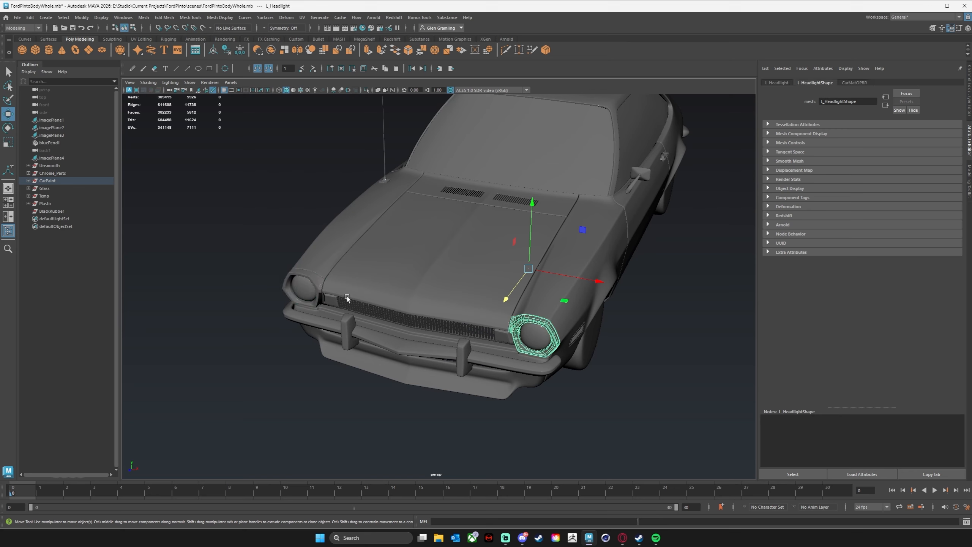
click(316, 284)
key(ctrl+z)
key(ctrl+z)
key(ctrl+z)
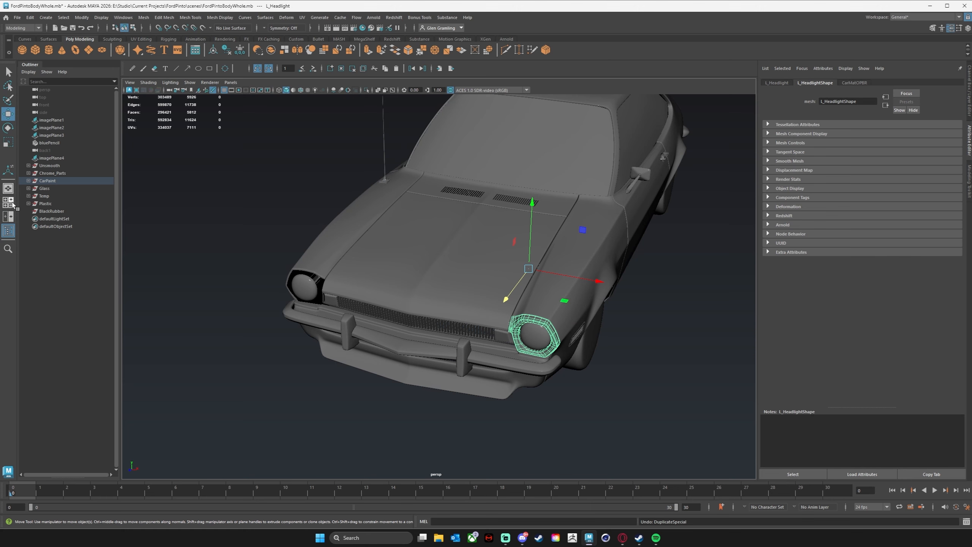
Duplicate the L_Headlight surround and mirror the copy onto the opposite headlight by negating its X scale
mouse_move(305, 321)
alt+mouse_down()
mouse_move(266, 318)
mouse_move(312, 321)
alt+mouse_up()
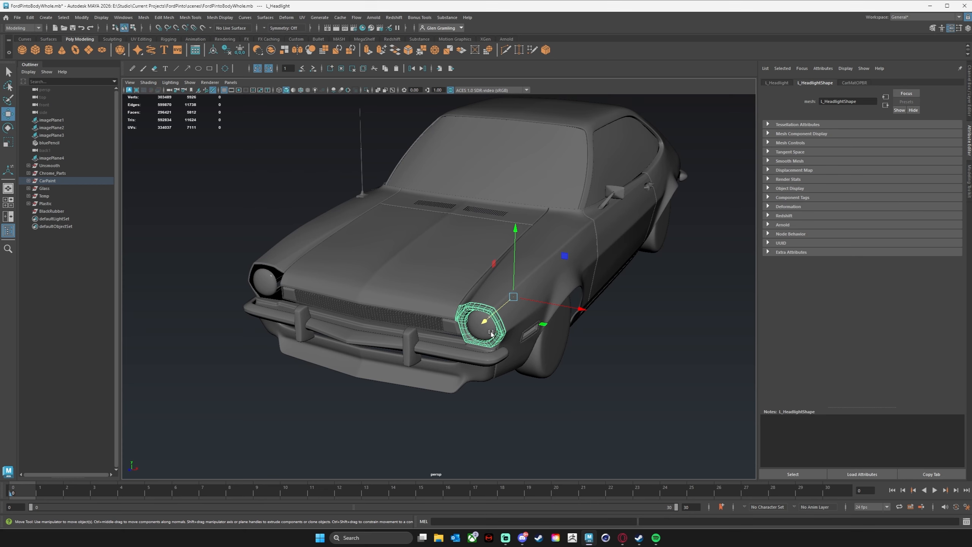
key(ctrl+d)
click(970, 99)
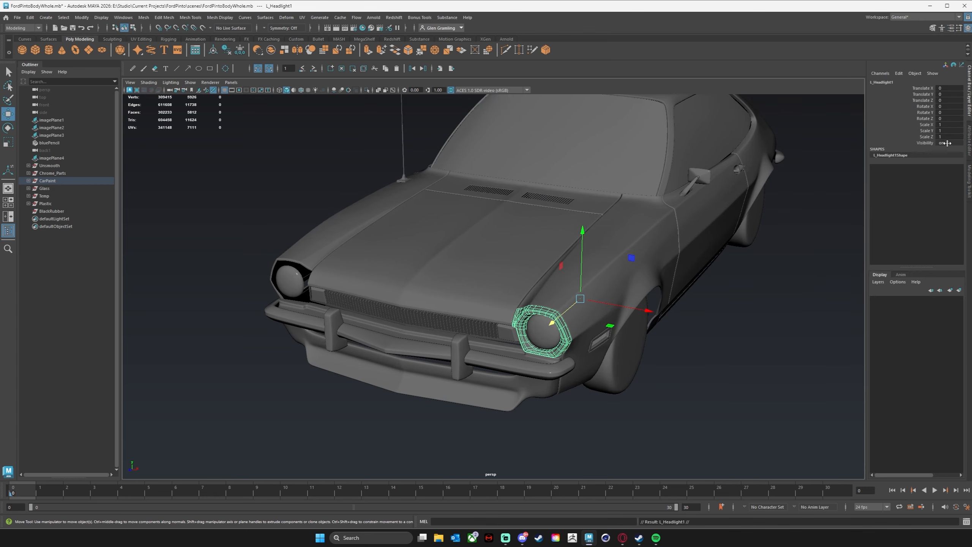
double_click(943, 124)
key(Return)
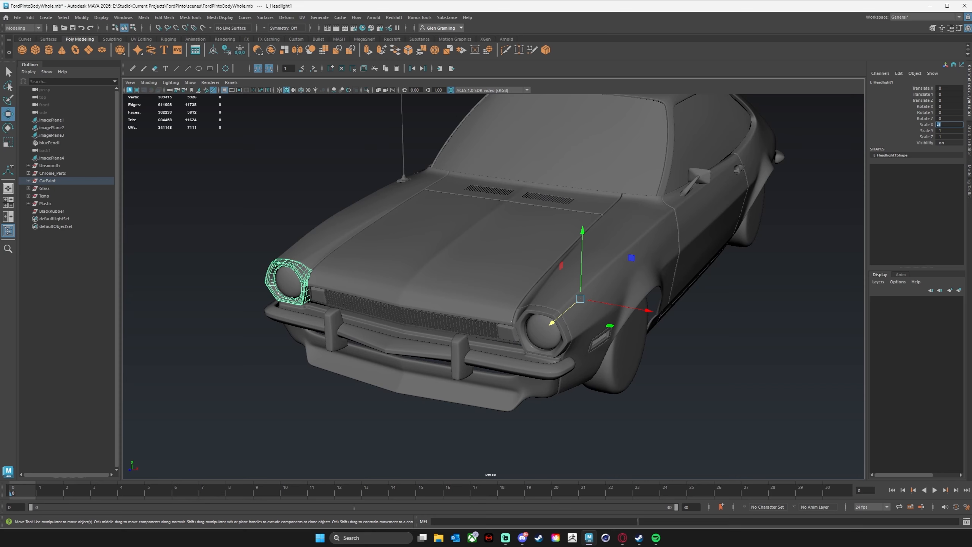
click(575, 460)
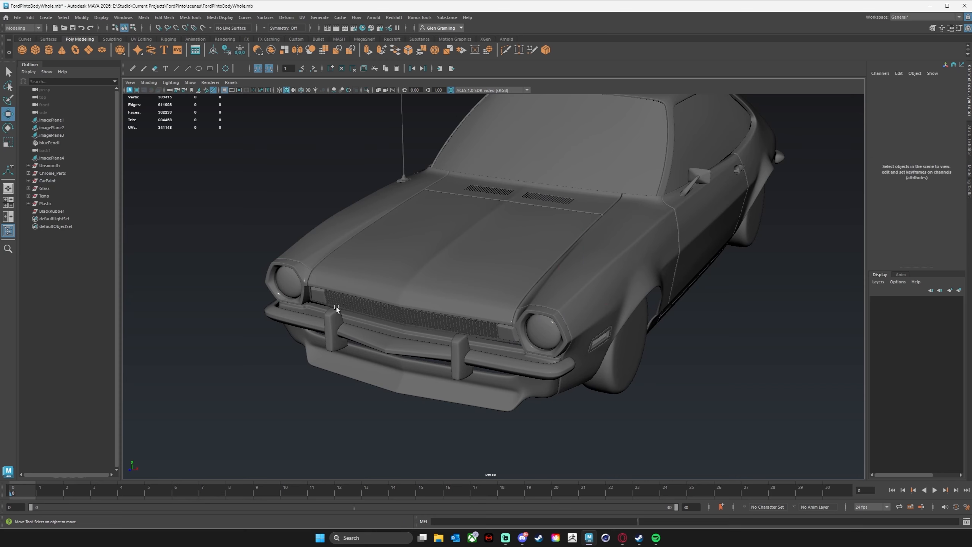
Move the front wheel outward along X by about 5.7 units
alt+drag(408, 449, 482, 342)
click(505, 342)
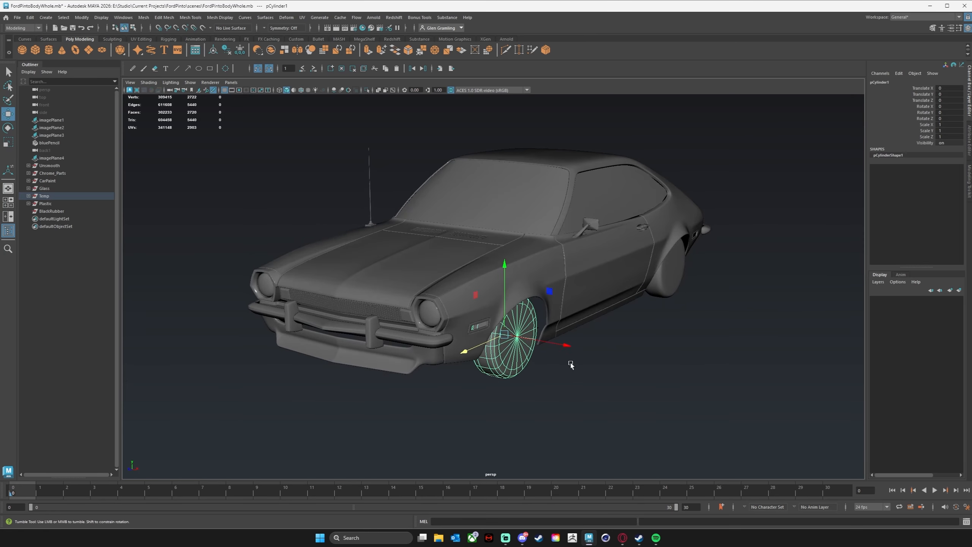
alt+drag(571, 363, 563, 370)
click(672, 280)
alt+drag(581, 404, 586, 404)
click(521, 361)
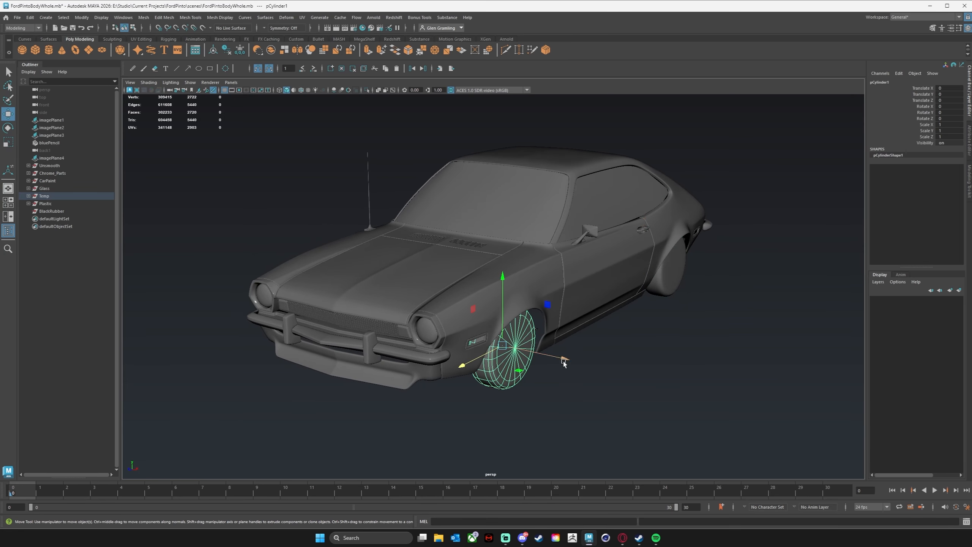
drag(565, 360, 573, 361)
Move the rear wheel outward along X by about 6.8 units, lining it up in the front view
click(675, 273)
mouse_move(633, 366)
alt+mouse_down()
mouse_move(665, 347)
mouse_move(631, 357)
alt+mouse_up()
key(space)
key(space)
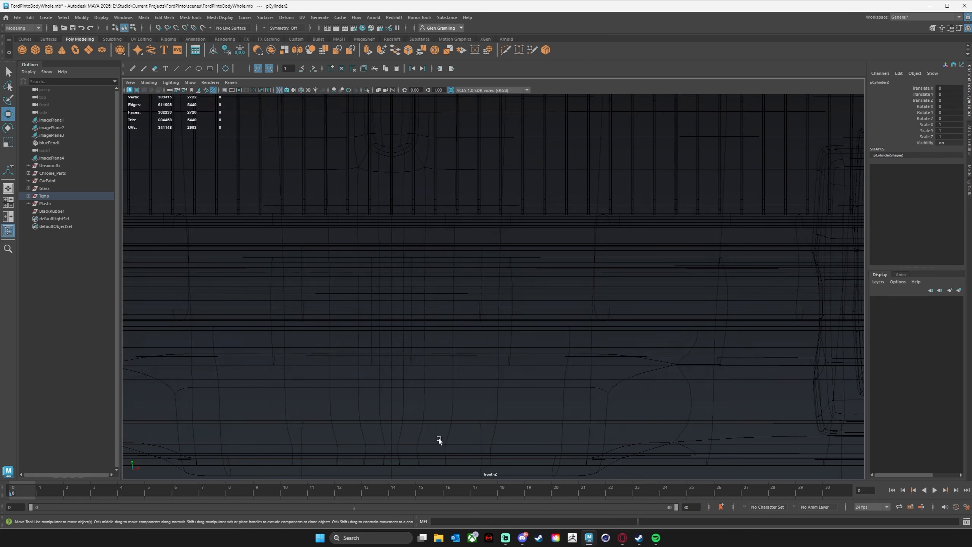
alt+middle_drag(439, 440, 449, 308)
alt+right_drag(614, 328, 226, 326)
alt+middle_drag(626, 308, 460, 311)
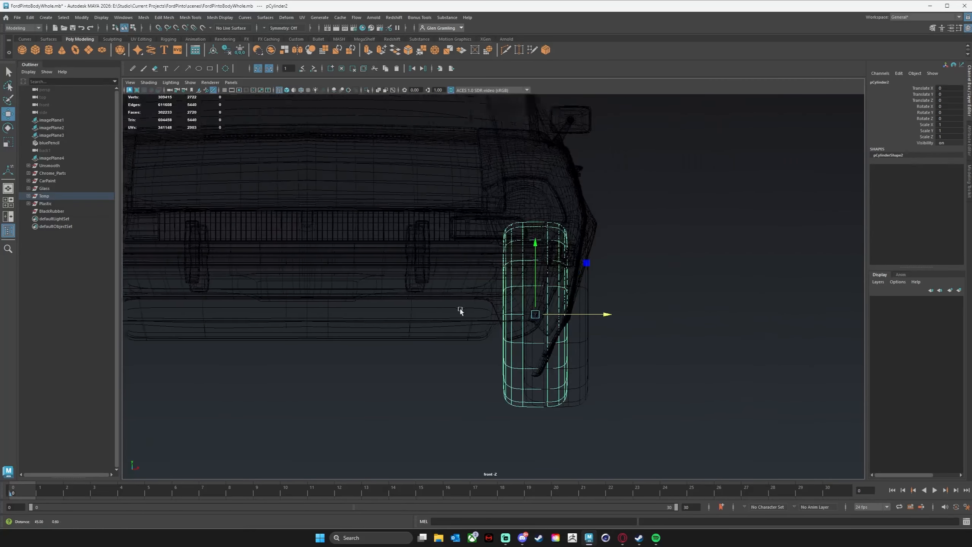
drag(477, 316, 500, 316)
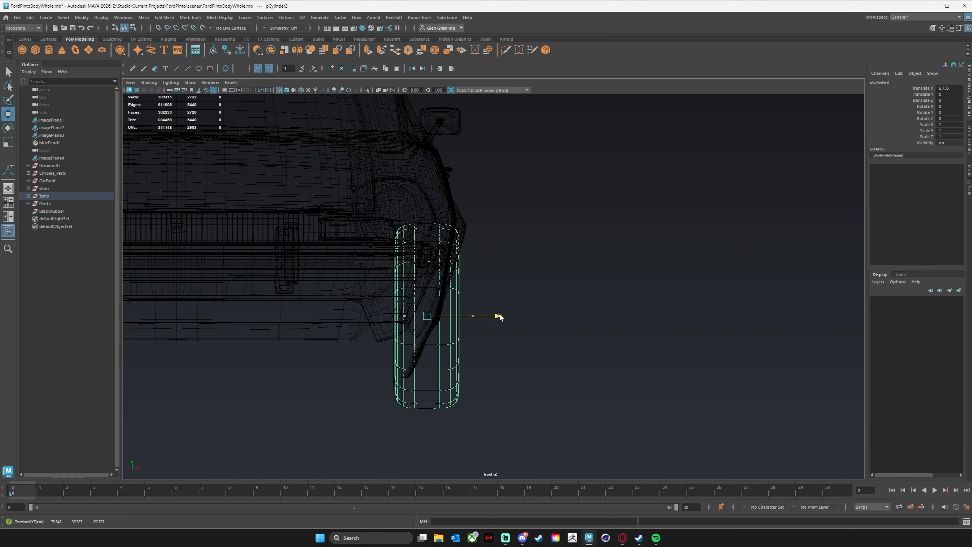
Scale the front and rear wheels together uniformly to about 1.08
drag(399, 443, 497, 399)
key(r)
drag(425, 316, 437, 315)
key(space)
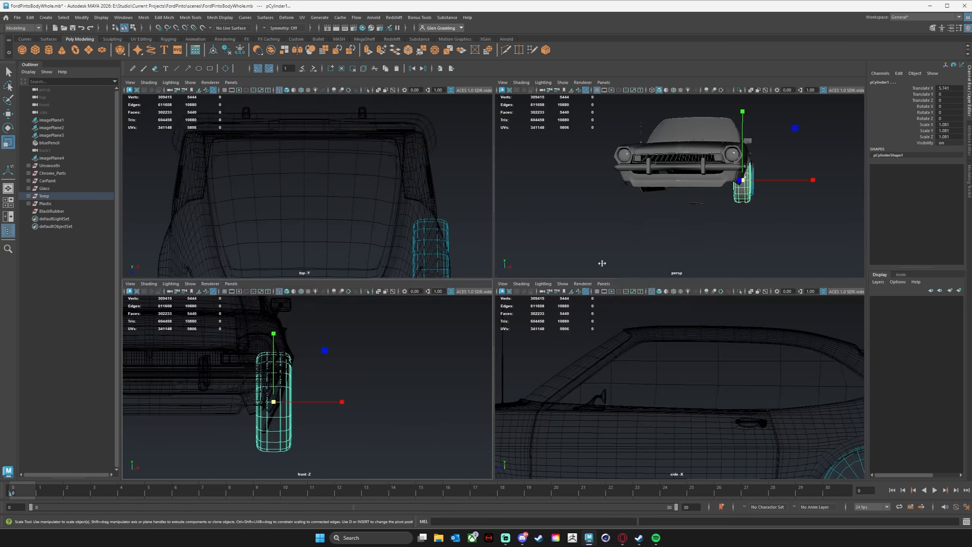
Lower both wheels along Y by about 4.2 units in the perspective view
key(space)
alt+drag(554, 248, 325, 263)
key(w)
alt+drag(268, 264, 343, 283)
alt+middle_drag(556, 328, 565, 311)
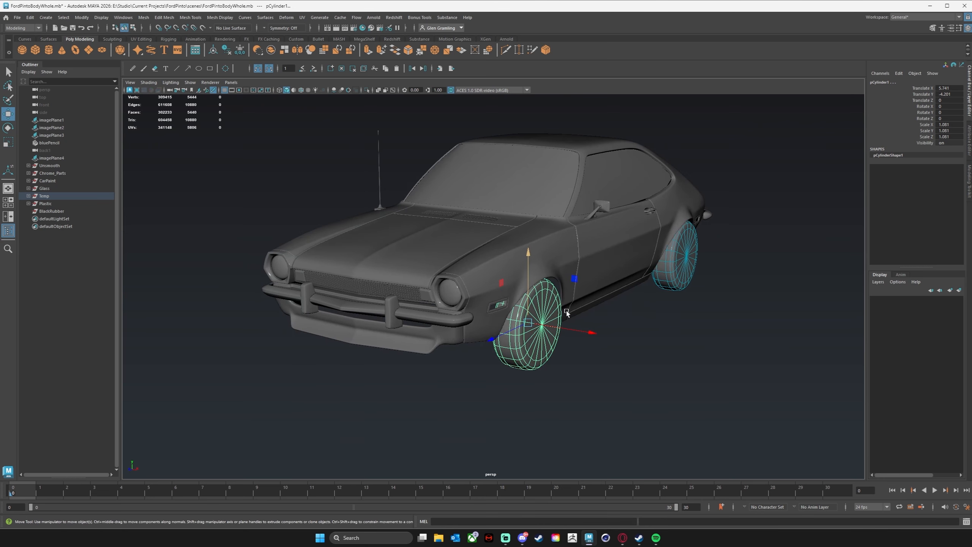
Duplicate both wheels and move the copies along X to the opposite side of the car, at about -120 in Translate X
key(ctrl+d)
drag(592, 332, 428, 316)
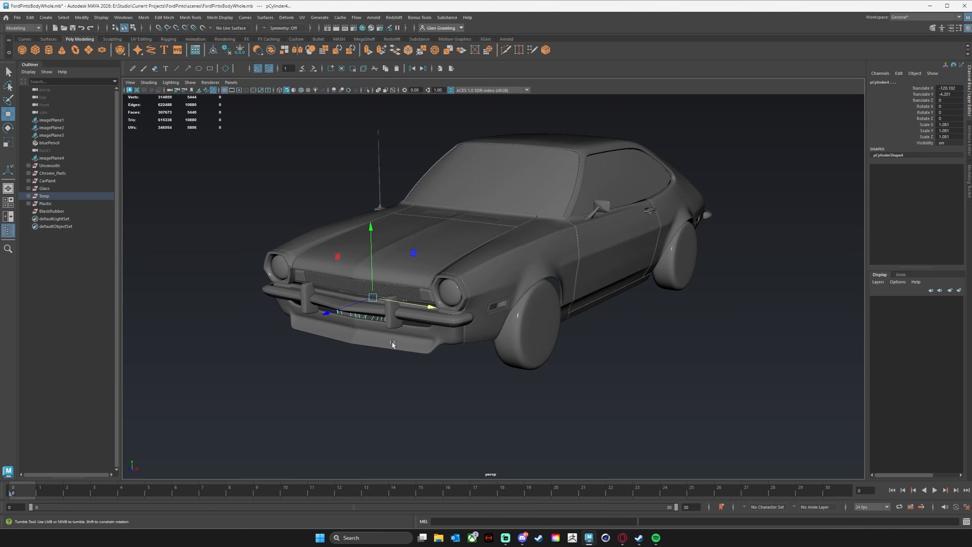
alt+drag(393, 343, 543, 316)
alt+drag(620, 290, 600, 310)
key(ctrl+z)
click(467, 384)
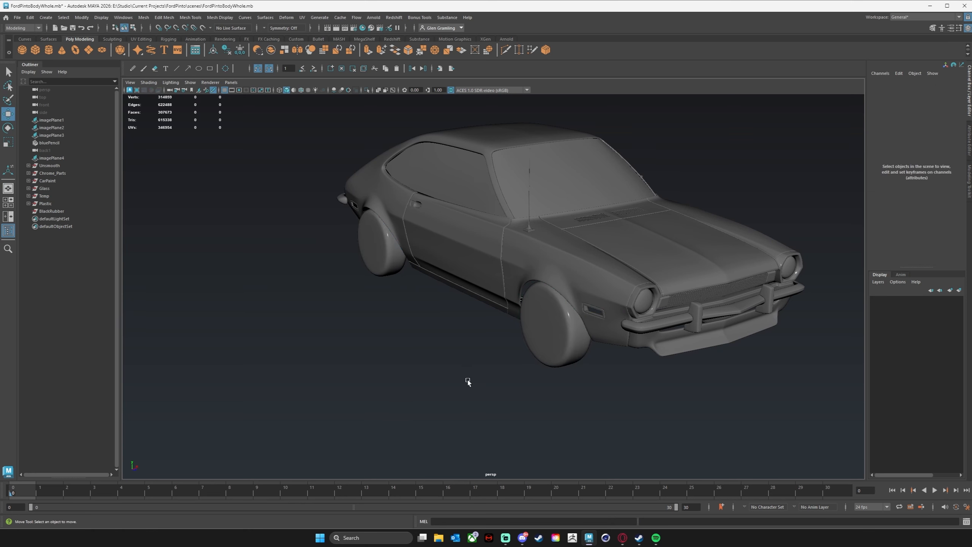
Inspect the car from several angles and highlight the Temp group to see which parts it holds
alt+drag(467, 384, 266, 298)
alt+drag(529, 341, 238, 241)
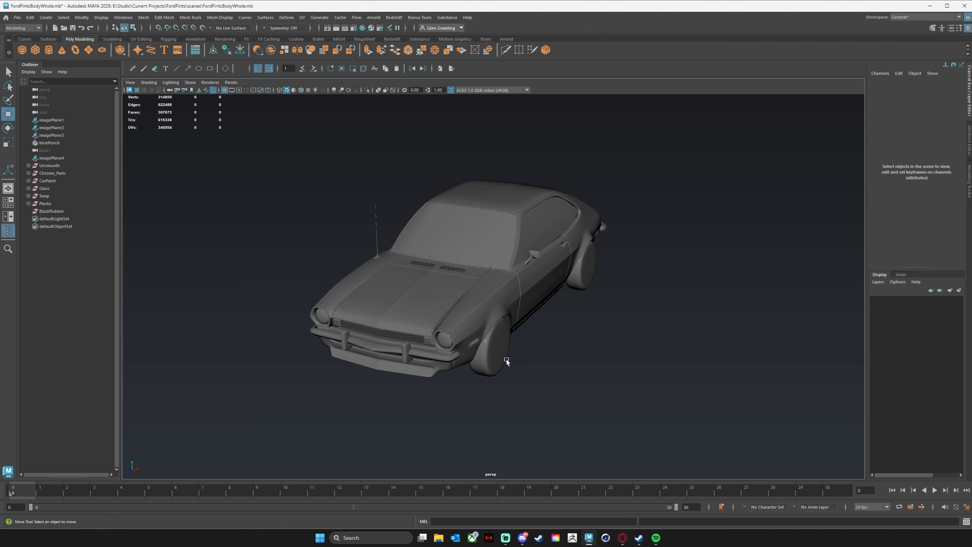
alt+drag(510, 310, 488, 289)
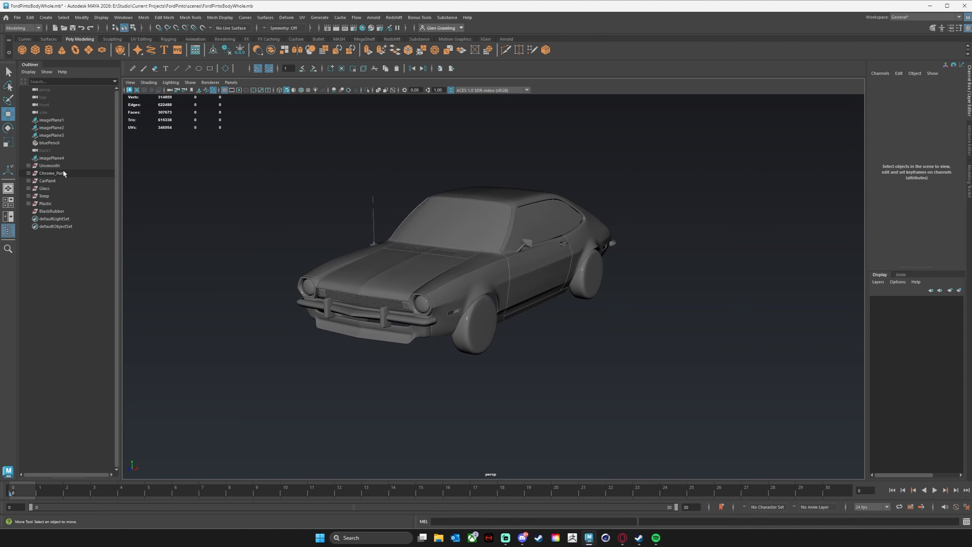
click(55, 198)
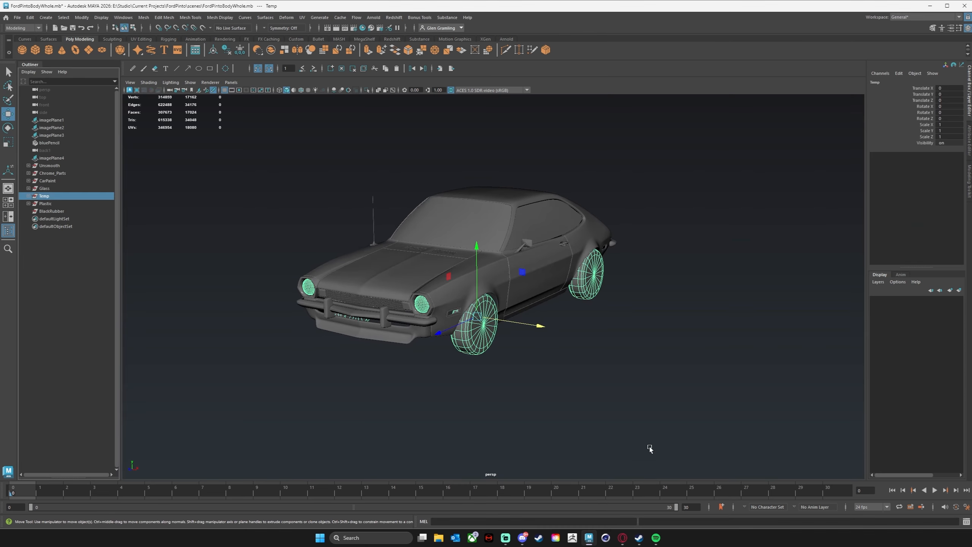
mouse_move(405, 312)
alt+mouse_down()
mouse_move(499, 330)
mouse_move(391, 303)
alt+mouse_up()
scroll(391, 302, up, 5)
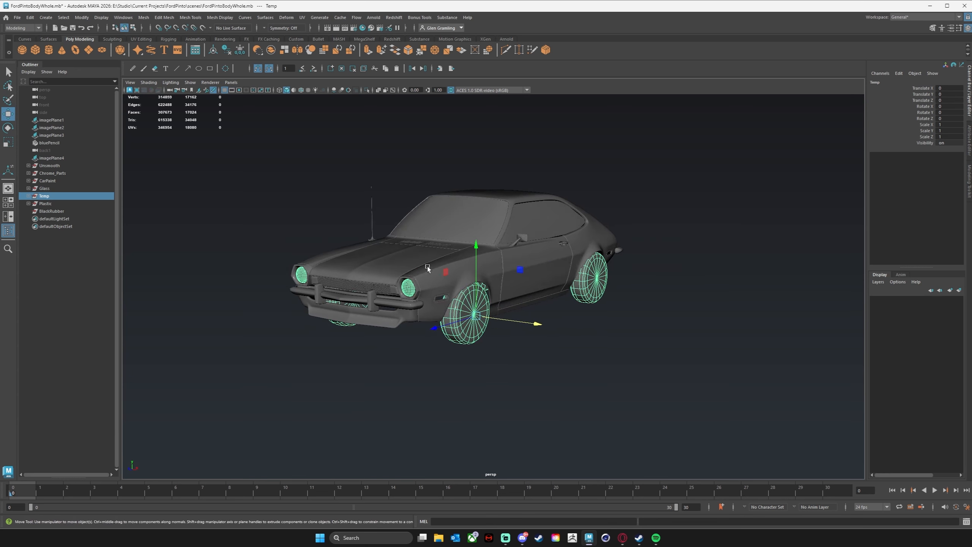
alt+drag(555, 321, 603, 311)
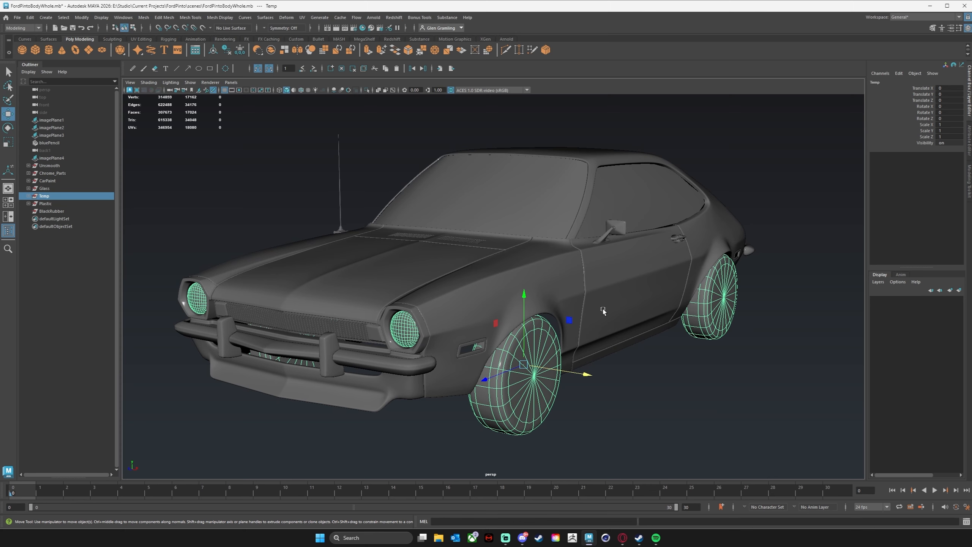
click(230, 211)
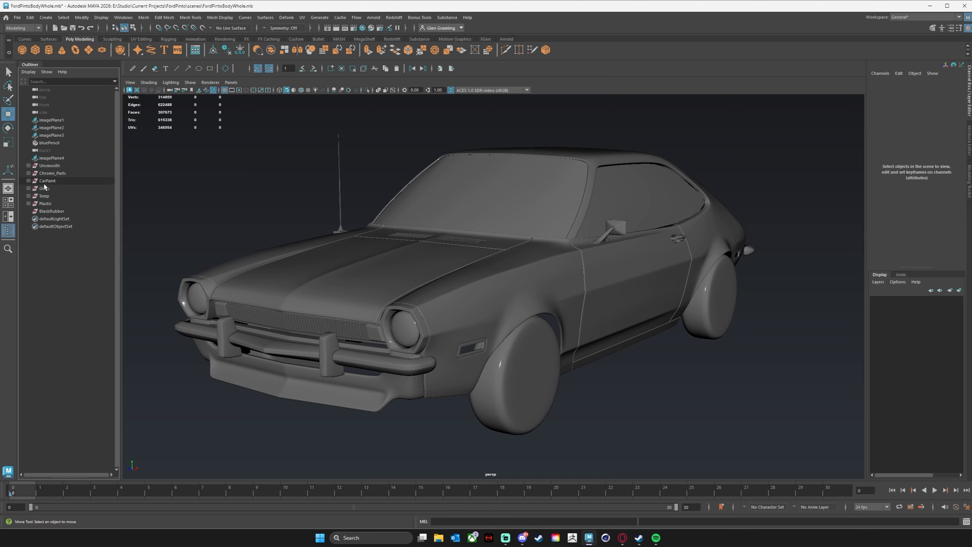
Highlight the Glass, CarPaint, Unsmooth and Chrome_Parts groups one at a time to check the parts in each
click(51, 193)
click(54, 188)
click(56, 181)
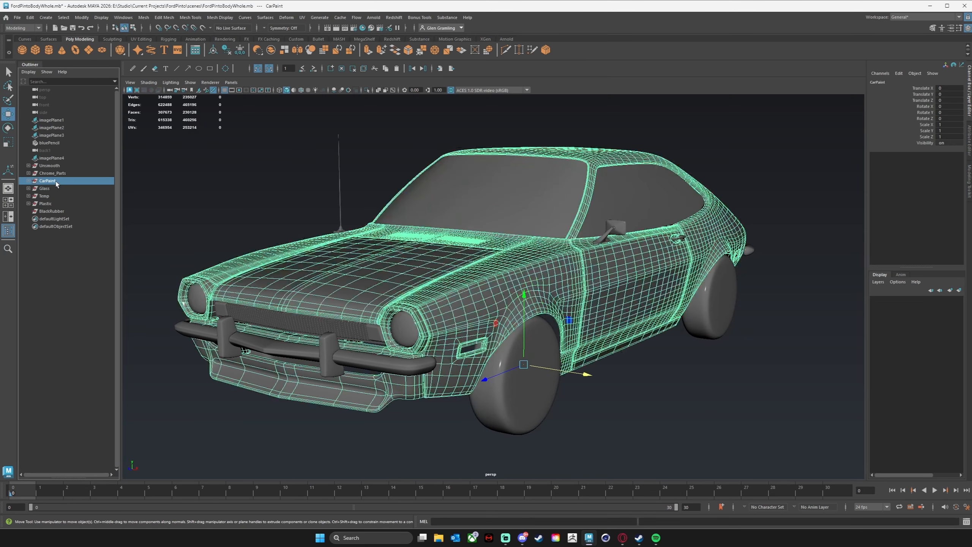
click(60, 164)
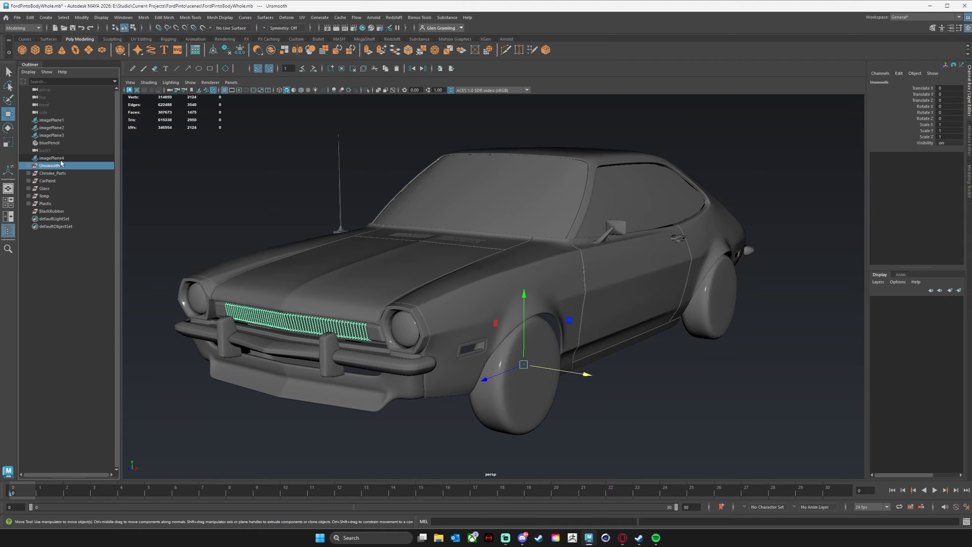
click(52, 173)
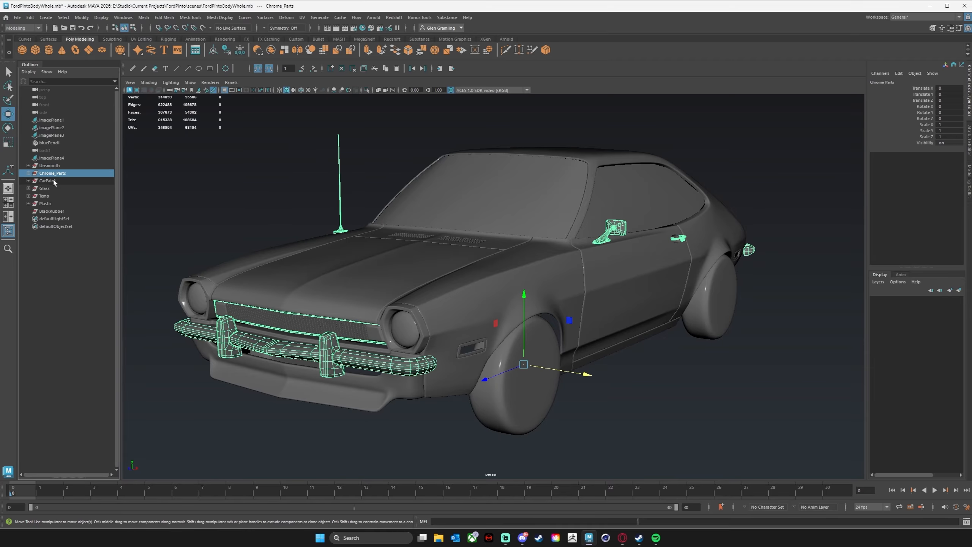
Hide the CarPaint group to inspect the remaining car parts, and show it again
click(54, 181)
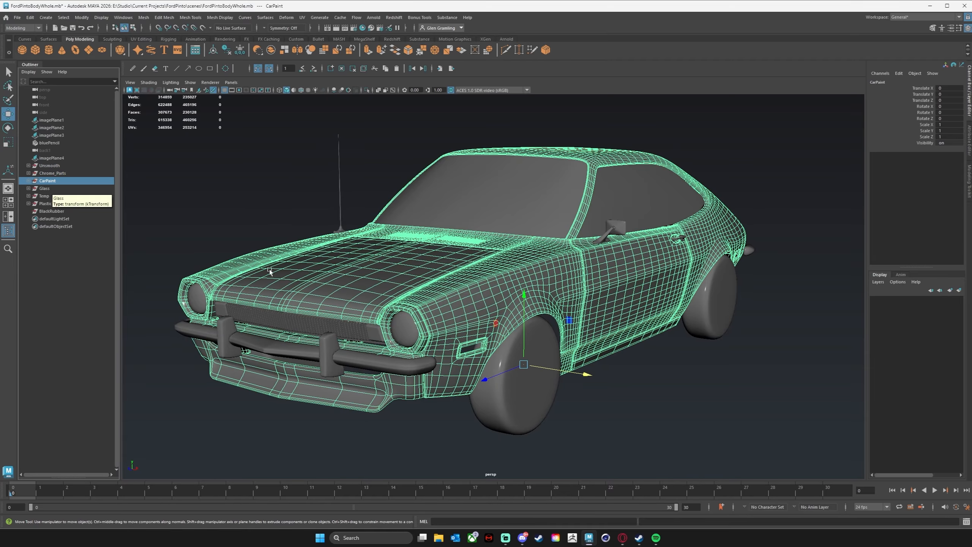
mouse_move(549, 363)
alt+mouse_down()
mouse_move(567, 369)
mouse_move(540, 362)
alt+mouse_up()
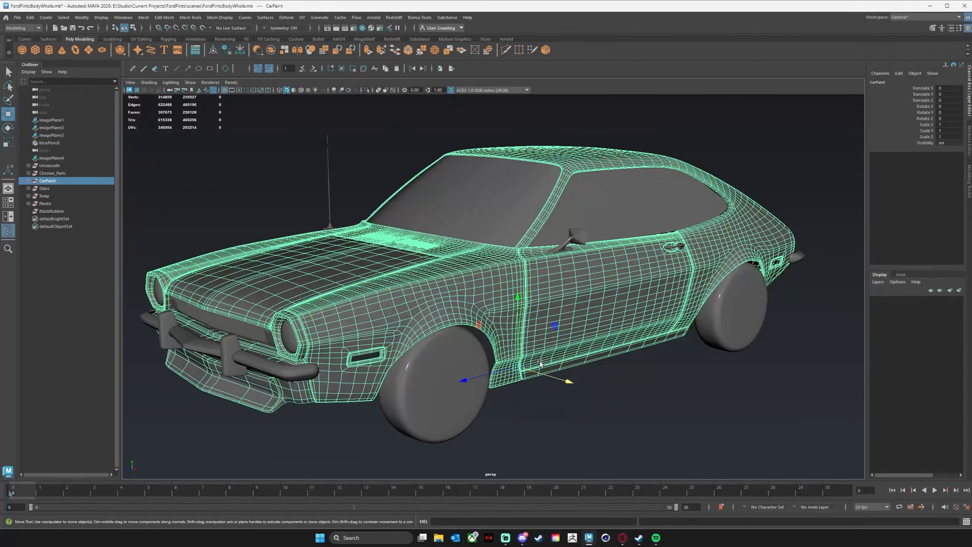
key(ctrl+h)
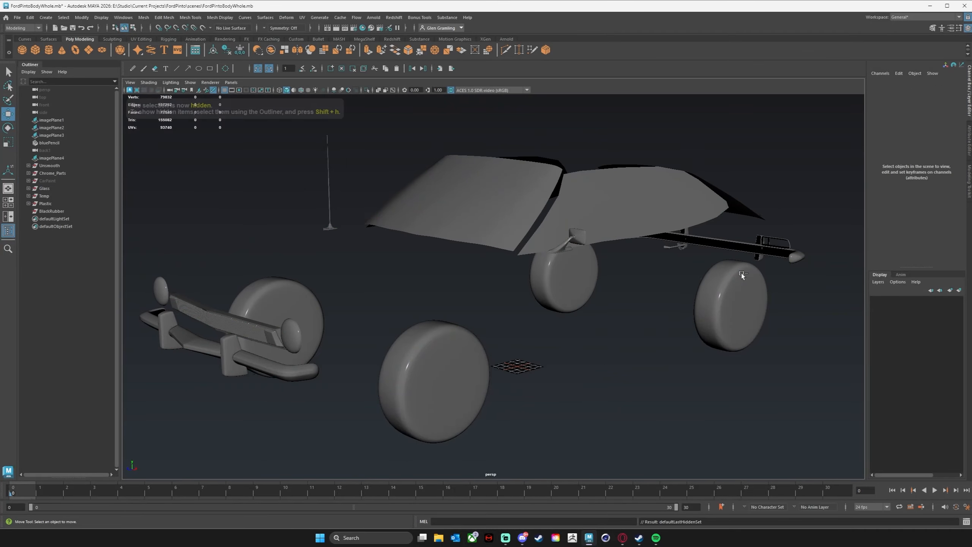
alt+drag(655, 302, 636, 298)
click(46, 181)
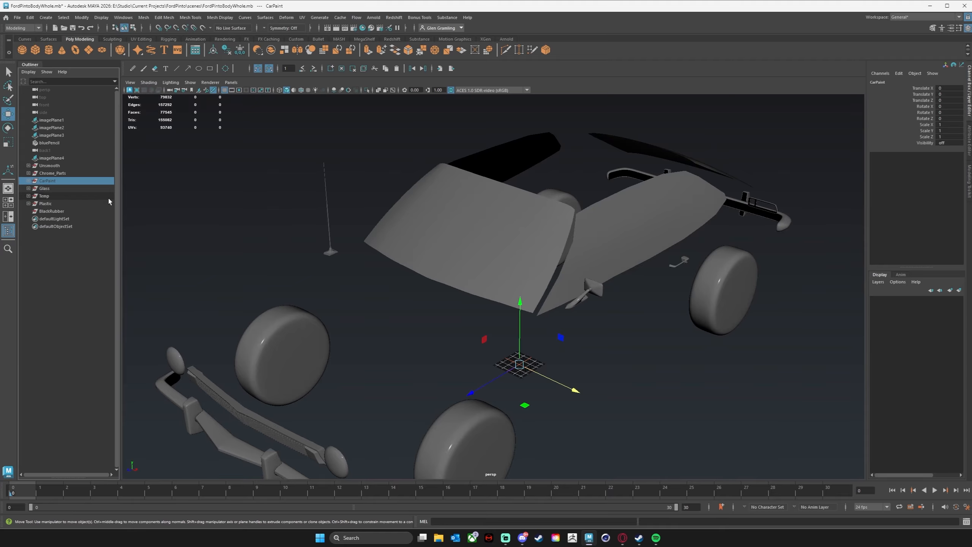
key(shift+h)
alt+drag(385, 302, 382, 476)
click(597, 428)
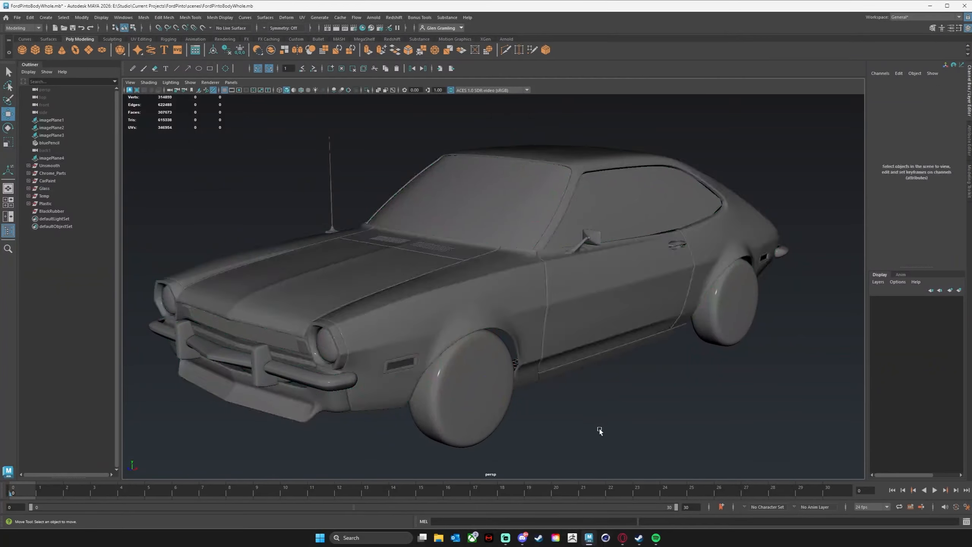
alt+drag(599, 428, 627, 397)
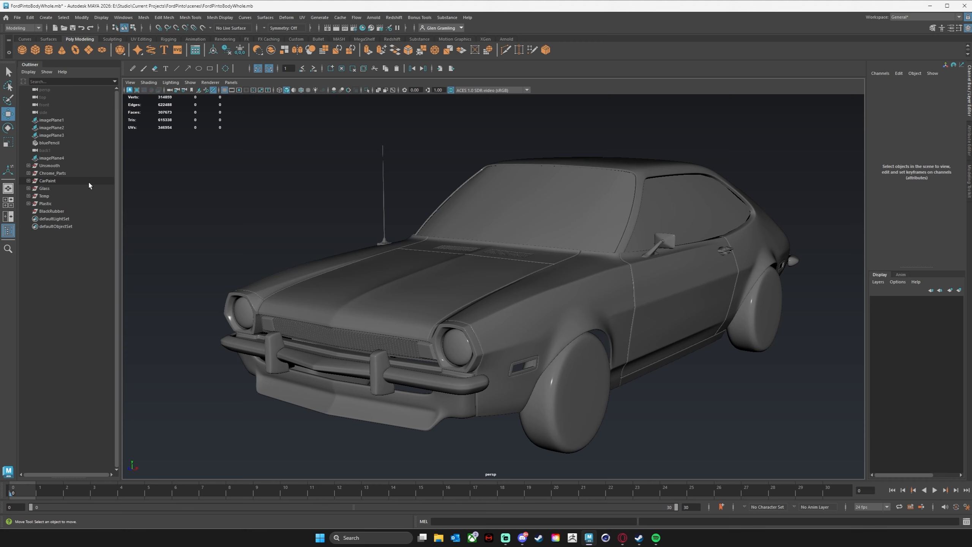
Review the contents of every material group between Chrome_Parts and BlackRubber one by one, going back up to Unsmooth
click(52, 173)
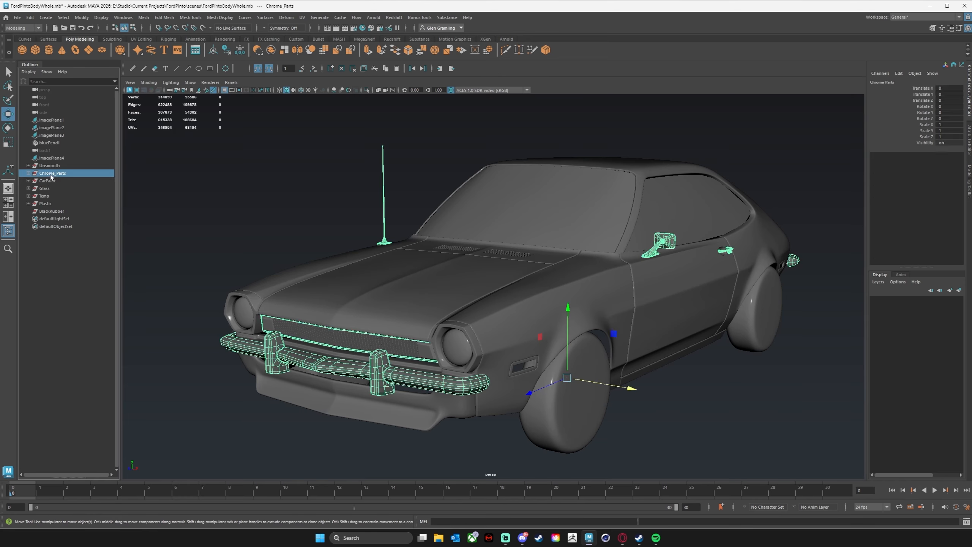
click(52, 181)
click(45, 188)
click(44, 196)
click(45, 203)
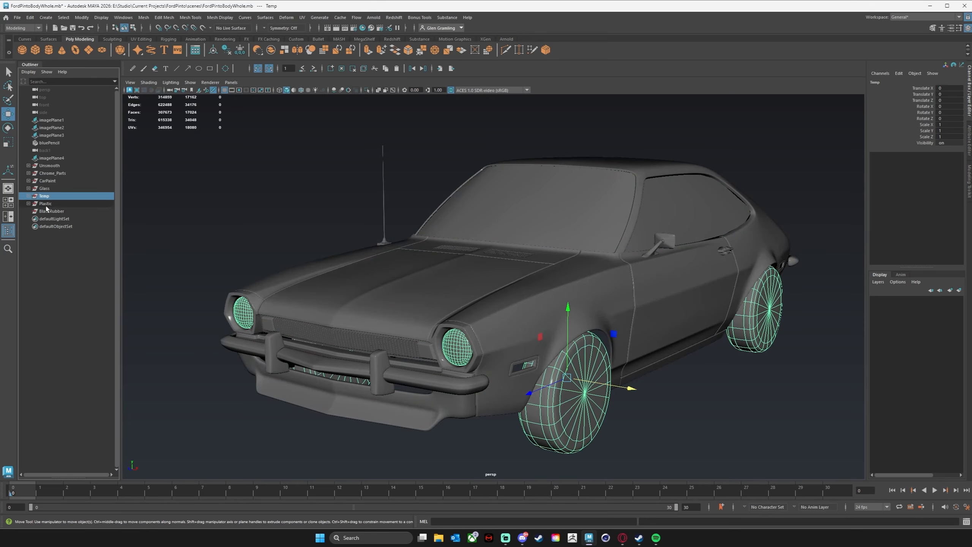
click(48, 212)
click(52, 203)
click(56, 196)
click(60, 188)
key(Up)
key(Up)
key(Up)
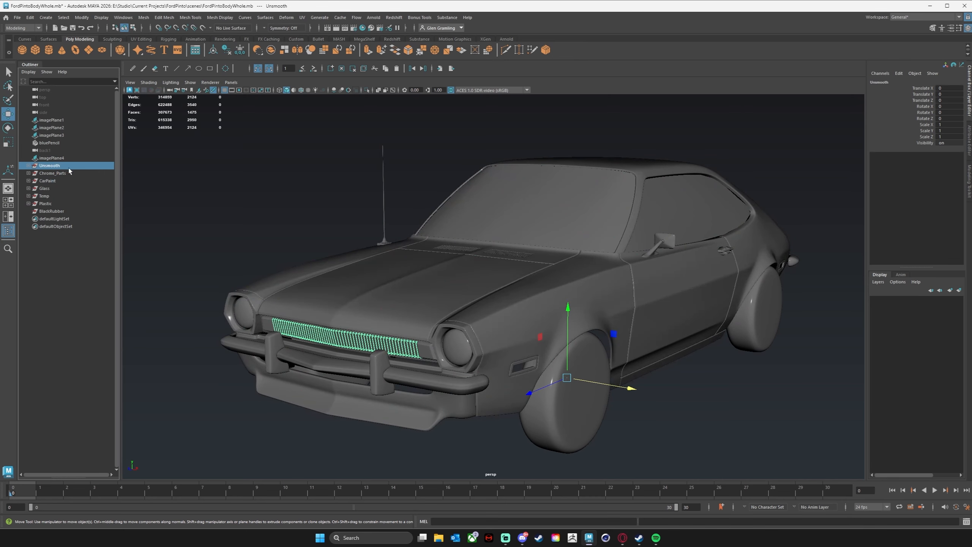
Highlight the Chrome_Parts and CarPaint groups to review their parts, and clear the selection
key(Down)
key(Down)
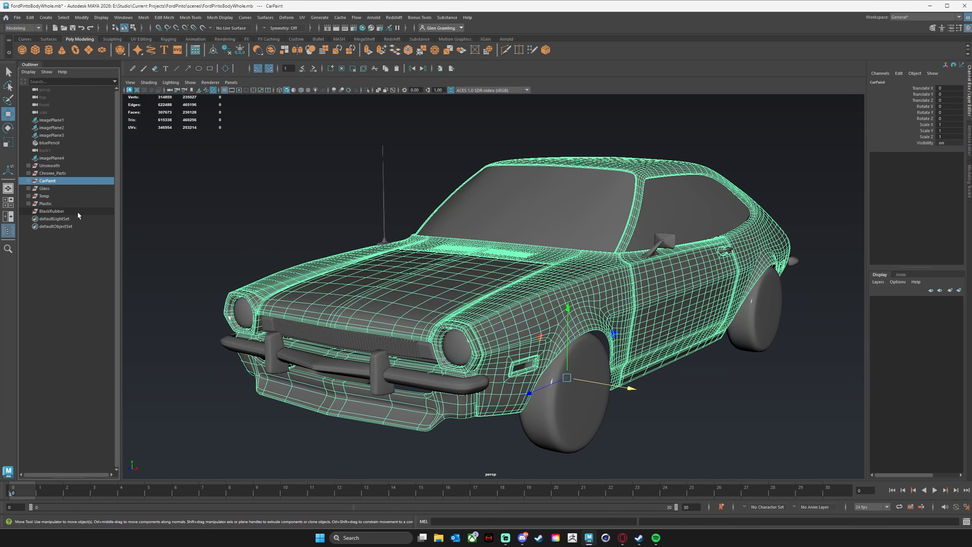
click(99, 329)
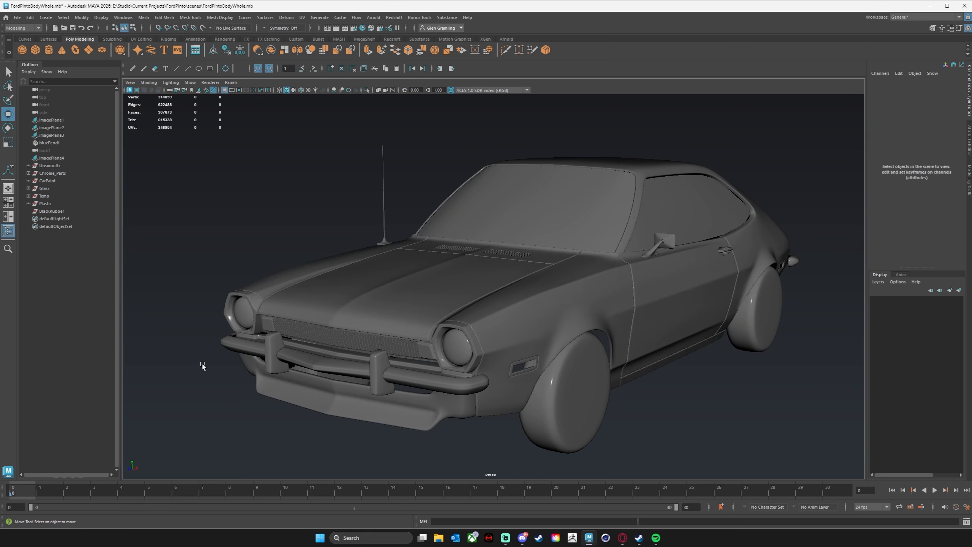
Inspect the whole car from several front three-quarter angles, near and far
alt+drag(544, 384, 607, 360)
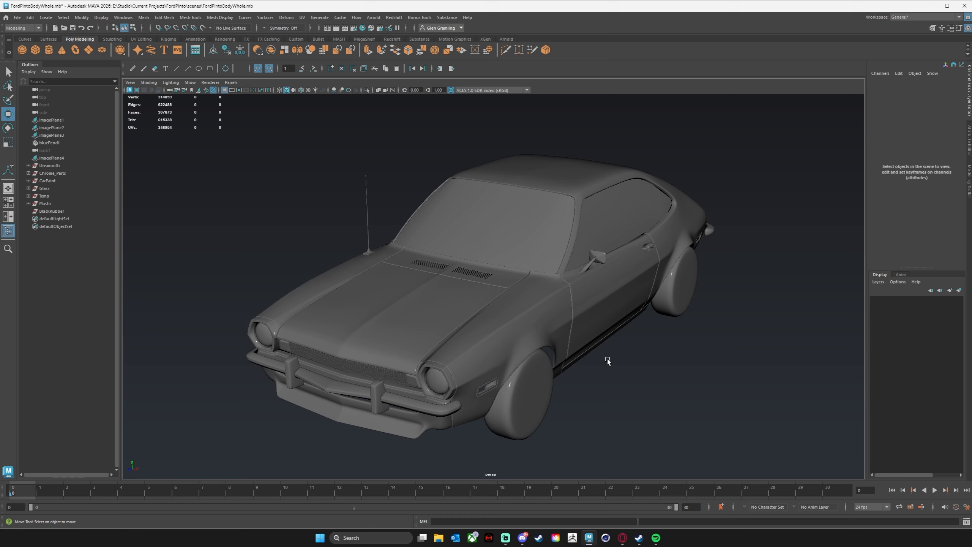
scroll(598, 346, down, 5)
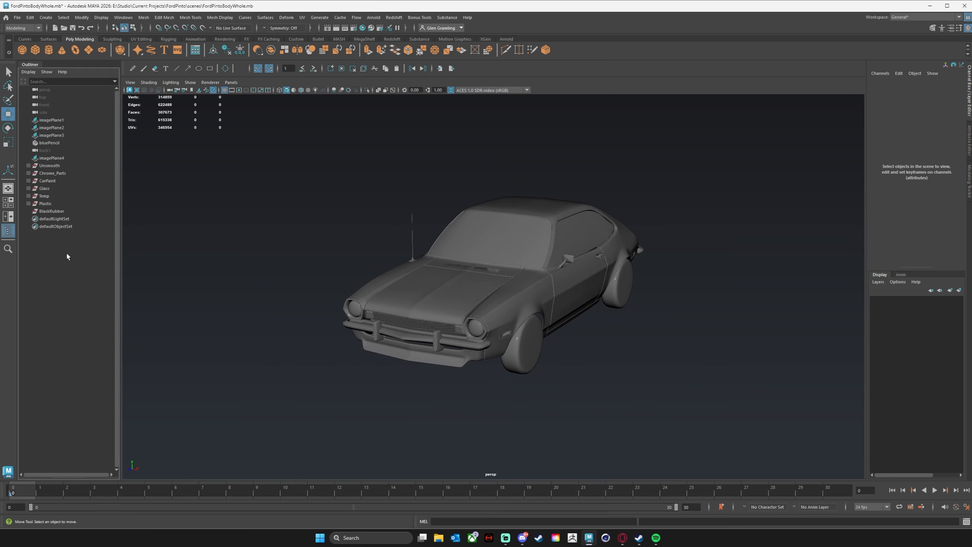
click(323, 344)
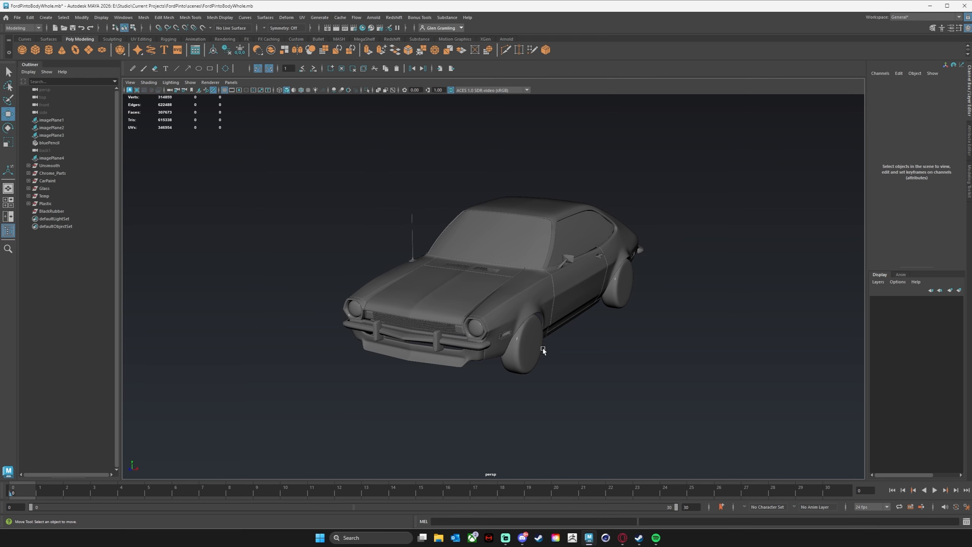
mouse_move(543, 350)
alt+mouse_down()
mouse_move(539, 364)
mouse_move(555, 373)
mouse_move(551, 353)
alt+mouse_up()
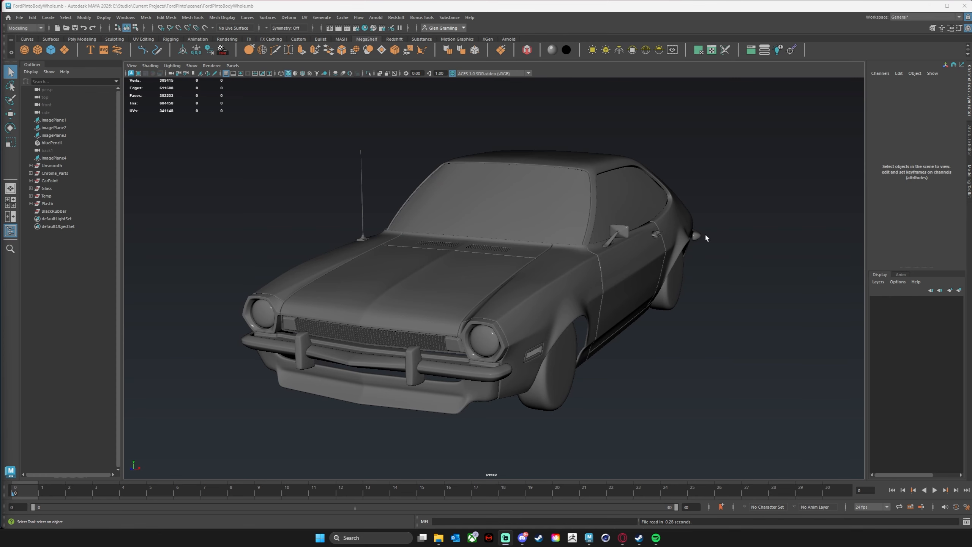
alt+drag(705, 232, 562, 268)
scroll(622, 265, down, 2)
alt+middle_drag(612, 269, 630, 272)
scroll(596, 275, down, 3)
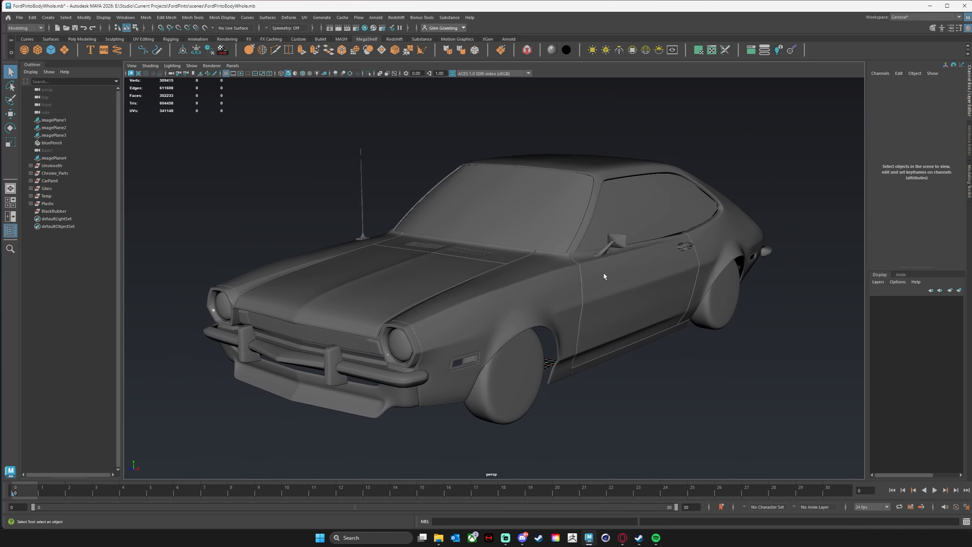
scroll(661, 285, down, 2)
scroll(661, 285, down, 1)
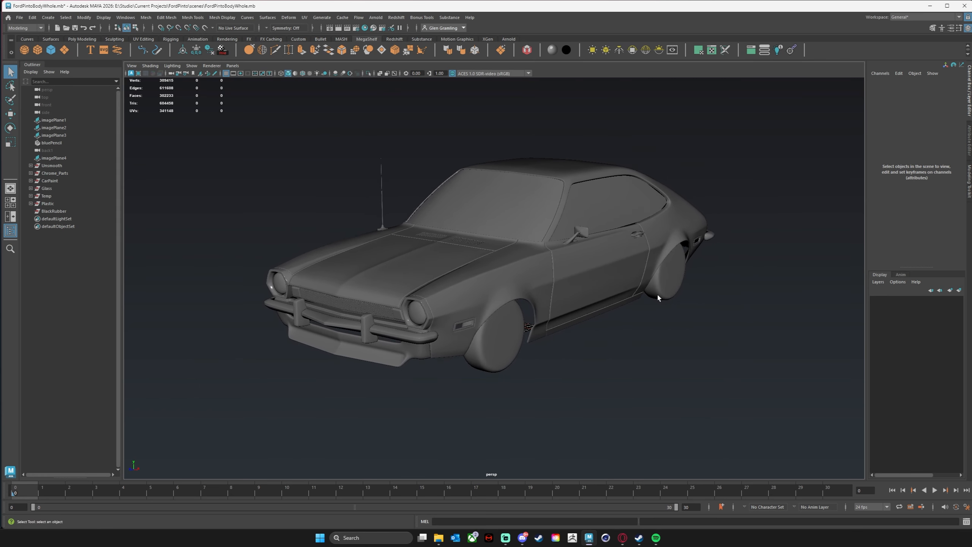
alt+drag(627, 299, 580, 312)
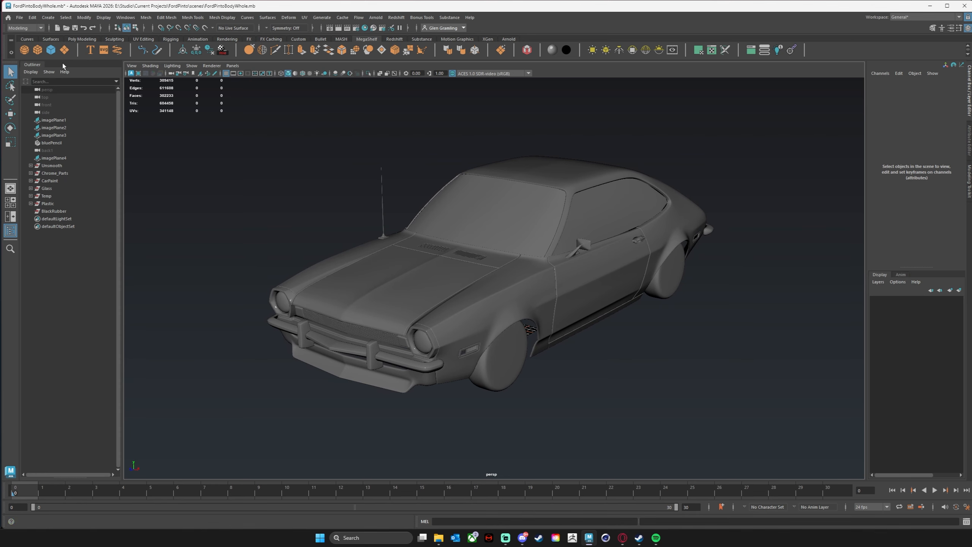
Create a polygon cube at the origin and scale it uniformly to about 767 so it encloses the car
click(38, 51)
scroll(518, 292, down, 5)
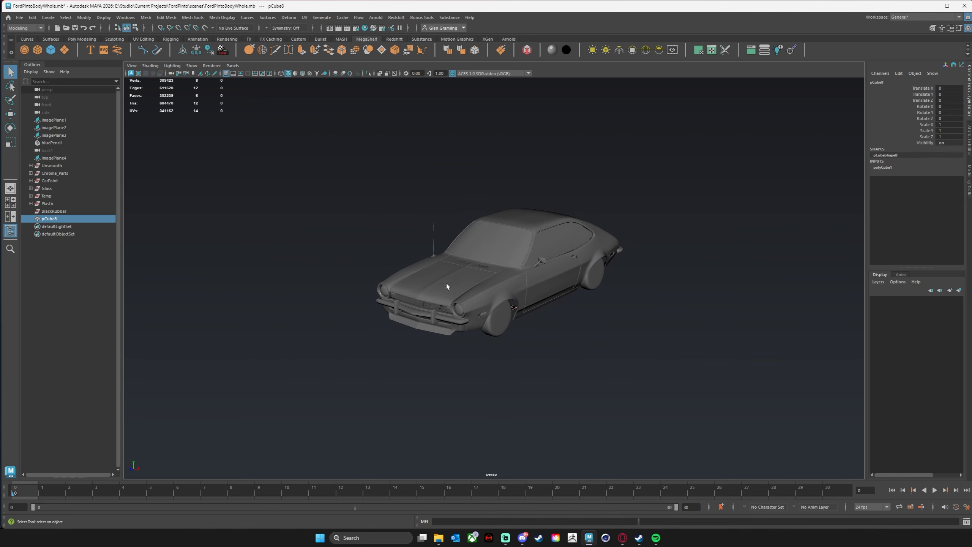
key(e)
key(r)
drag(506, 306, 847, 256)
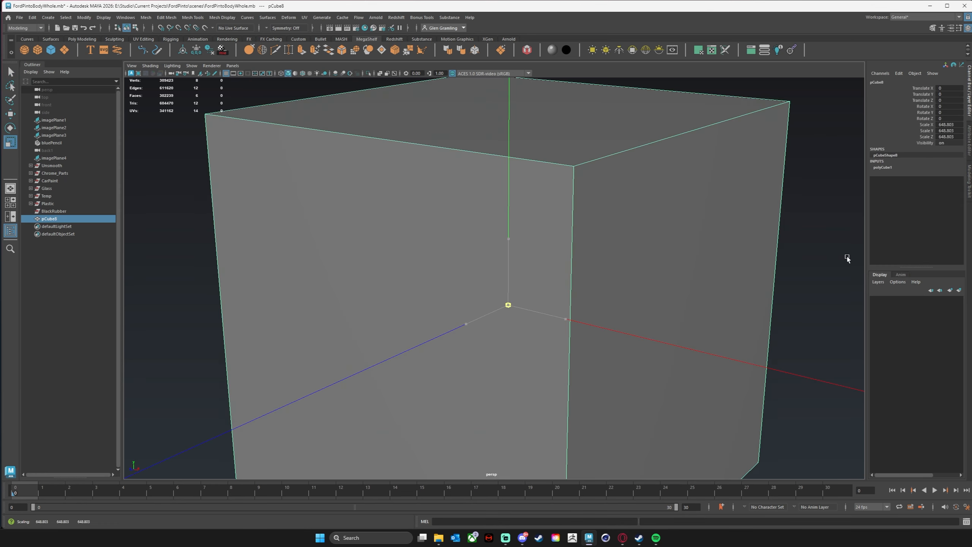
scroll(586, 311, up, 4)
key(f)
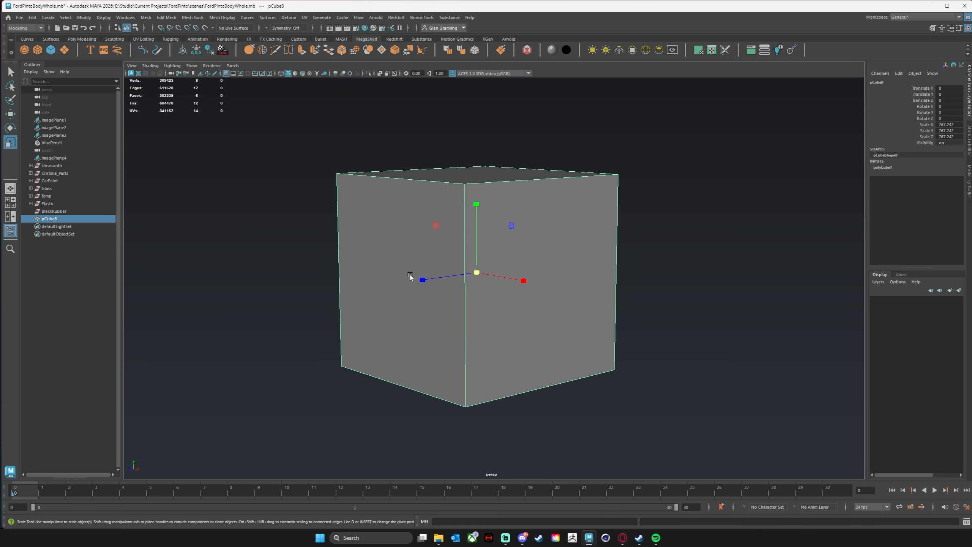
Delete the cube's faces except the floor and the wall behind the car
right_drag(486, 202, 462, 228)
alt+drag(462, 228, 582, 231)
key(Delete)
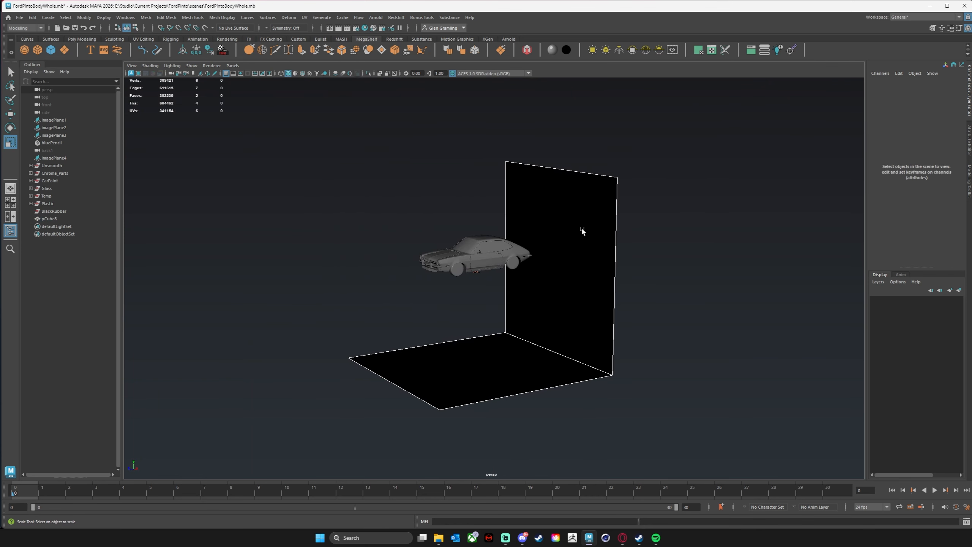
Raise the floor-and-wall backdrop along Y by about 296 units so its floor sits just below the car
key(w)
right_drag(578, 260, 572, 251)
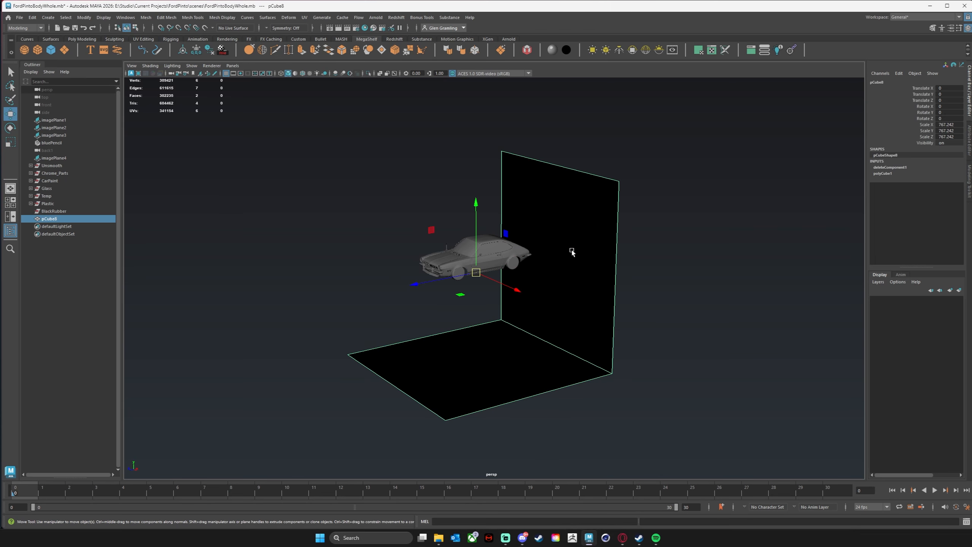
drag(475, 241, 475, 168)
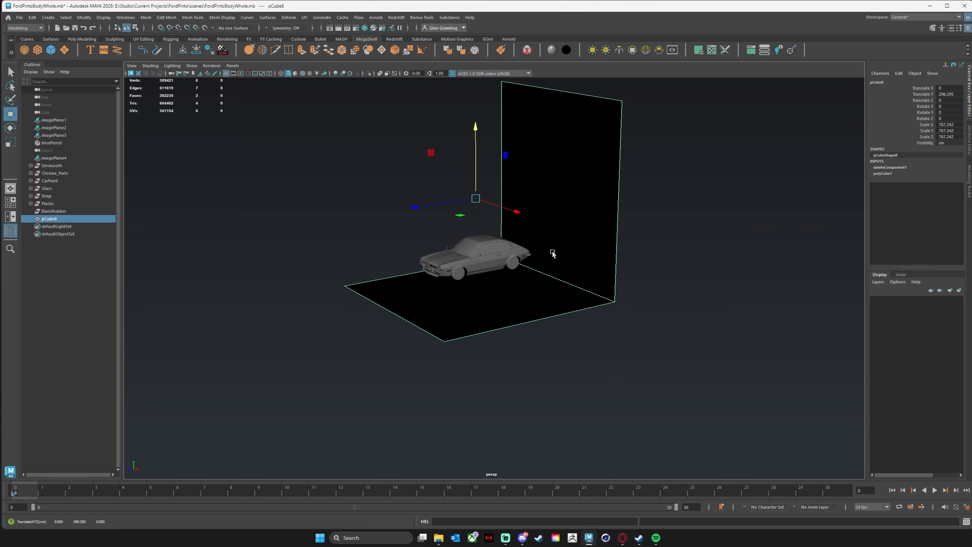
Lower the backdrop's pivot to floor level and scale the backdrop uniformly to about 3070
key(d)
drag(476, 133, 488, 232)
mouse_move(633, 303)
alt+mouse_down()
mouse_move(620, 290)
mouse_move(634, 302)
alt+mouse_up()
key(r)
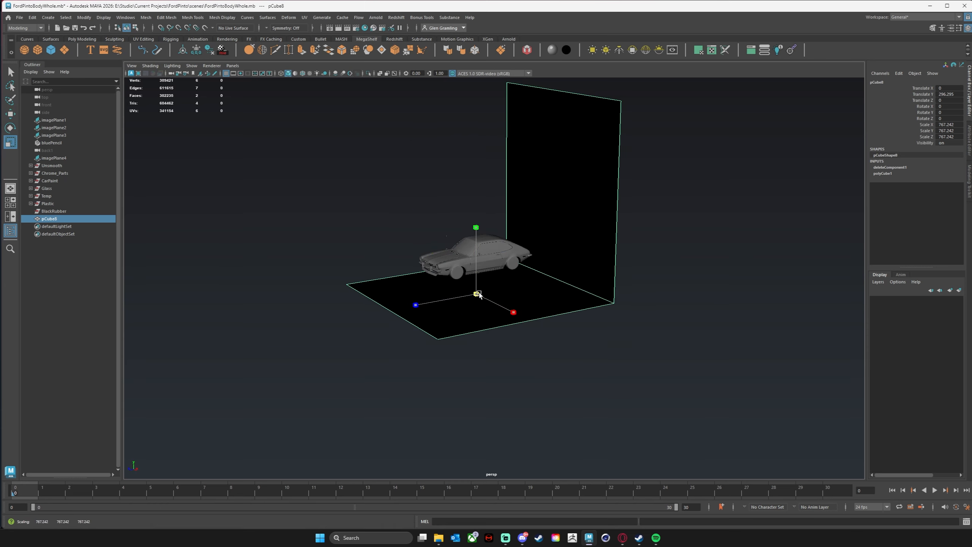
drag(477, 293, 597, 295)
Shift the enlarged backdrop about 50 units along Z
key(w)
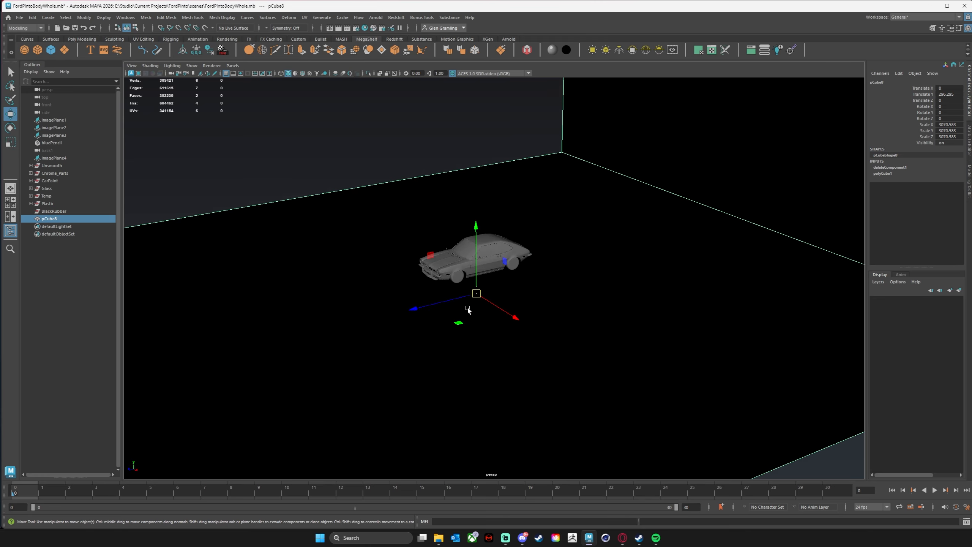
drag(454, 299, 444, 301)
alt+drag(477, 274, 489, 275)
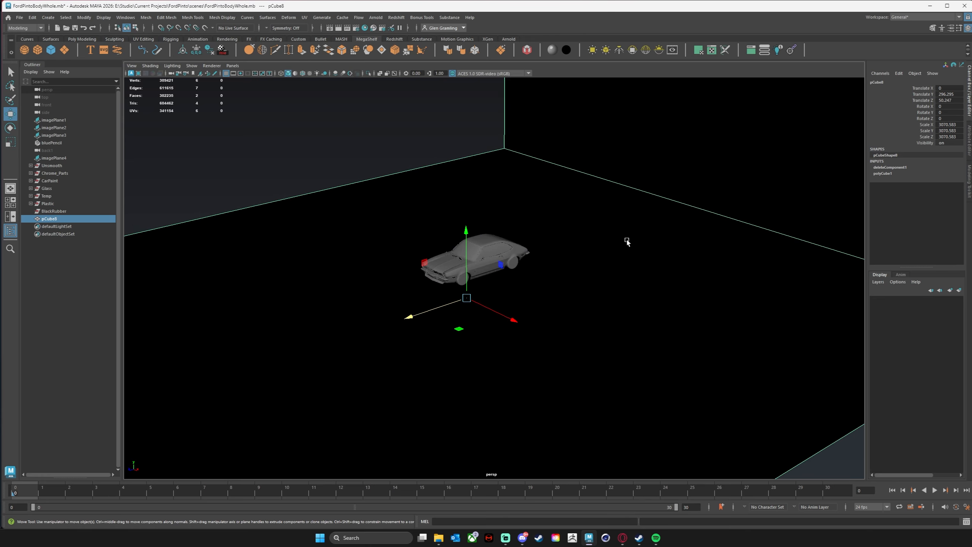
alt+drag(656, 228, 516, 234)
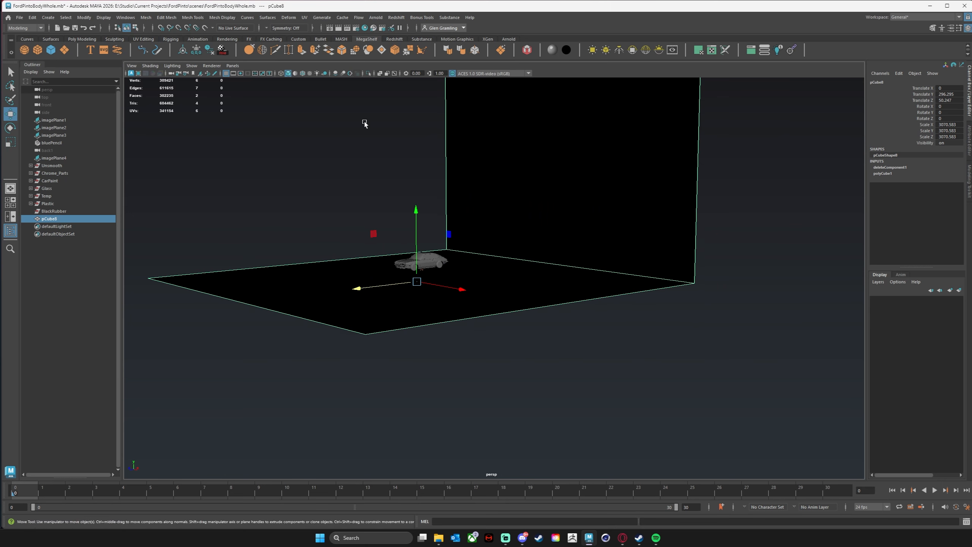
Reverse the backdrop's face normals so its inner surfaces shade correctly, and return to object mode with nothing selected
click(221, 18)
click(234, 54)
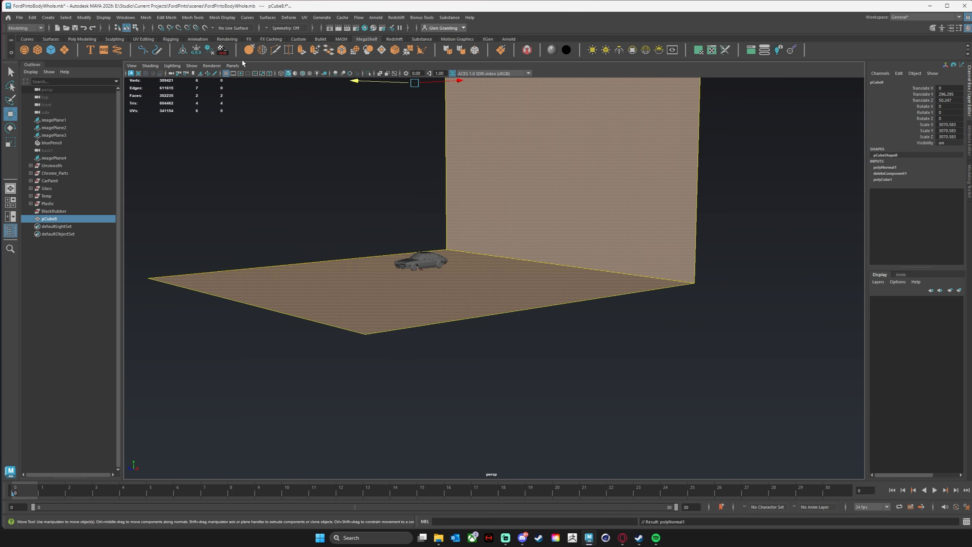
alt+drag(488, 207, 489, 218)
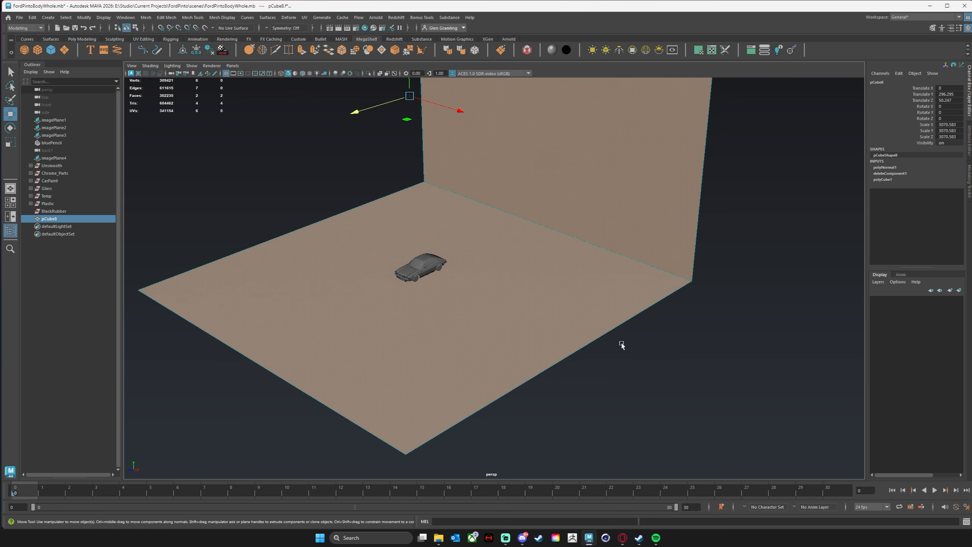
alt+drag(623, 335, 628, 336)
right_drag(551, 256, 582, 238)
click(689, 340)
alt+drag(688, 339, 664, 320)
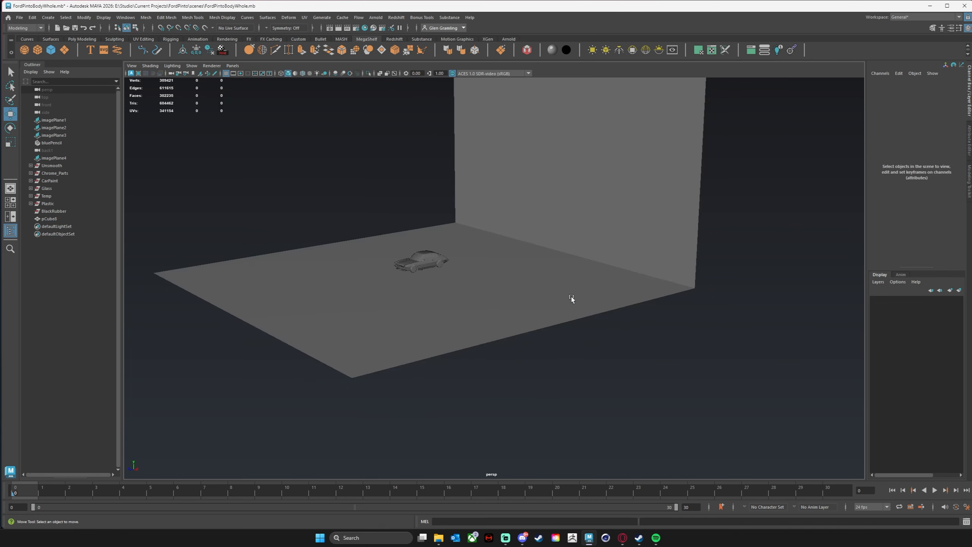
Bevel the edge between the backdrop's floor and wall with fraction 0.2 and 6 segments, and return to object mode
right_drag(560, 270, 560, 248)
click(575, 256)
alt+drag(503, 262, 441, 191)
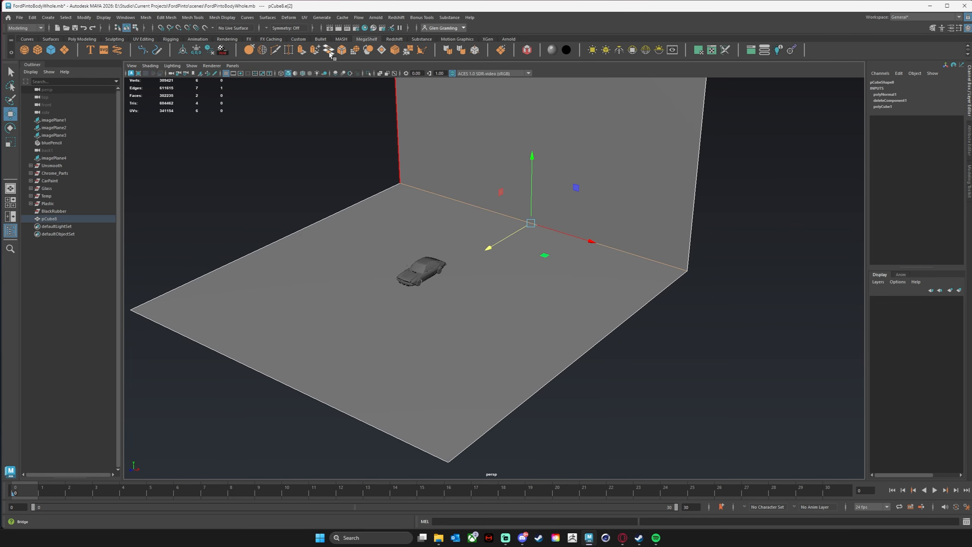
click(342, 50)
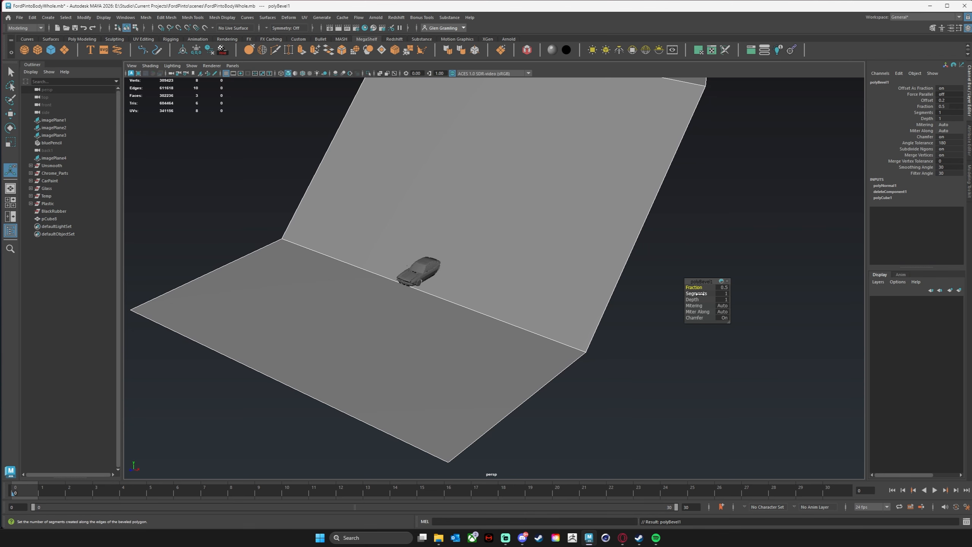
mouse_move(695, 293)
mouse_down()
mouse_move(711, 293)
mouse_move(686, 288)
mouse_up()
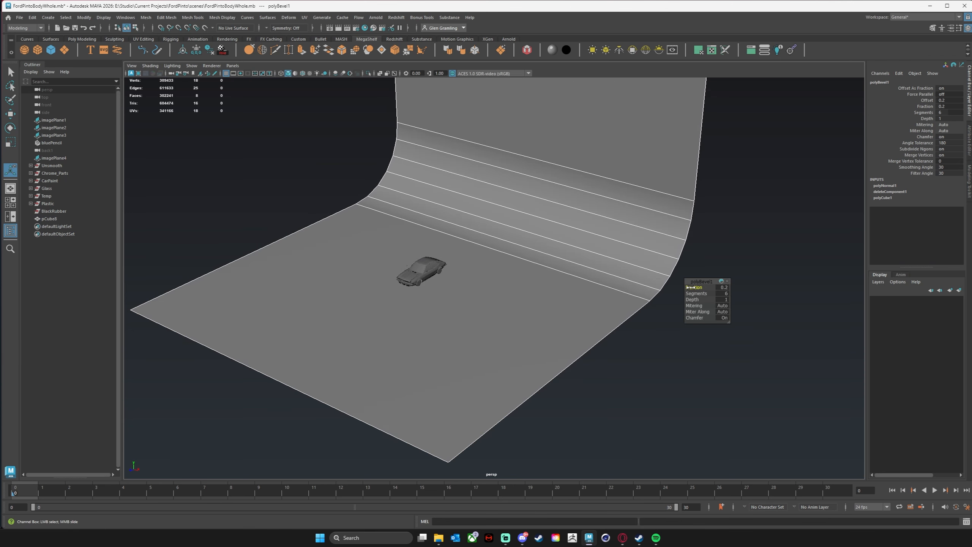
alt+right_drag(467, 311, 652, 292)
alt+drag(547, 288, 541, 282)
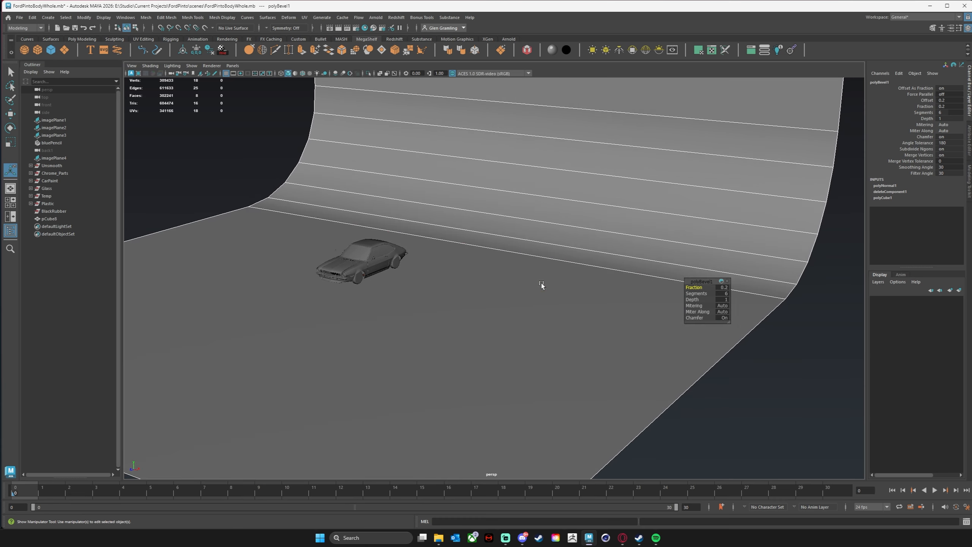
key(w)
right_drag(547, 252, 583, 239)
click(700, 436)
mouse_move(605, 408)
alt+mouse_down()
mouse_move(640, 397)
mouse_move(602, 405)
alt+mouse_up()
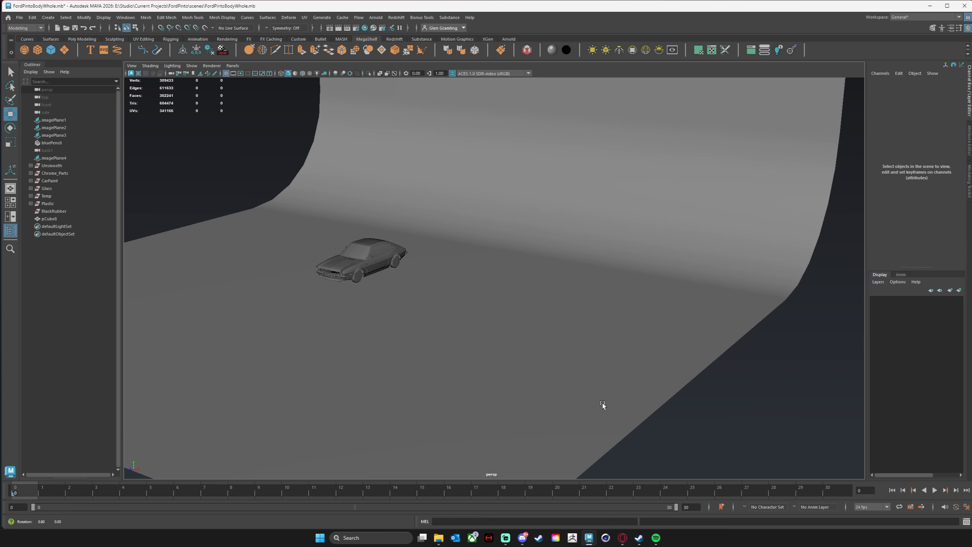
Raise the curved backdrop to the level of the car's wheels, at a Translate Y of about 398
click(482, 356)
alt+drag(381, 267, 371, 258)
drag(348, 226, 349, 219)
scroll(349, 219, up, 5)
alt+middle_drag(382, 204, 580, 283)
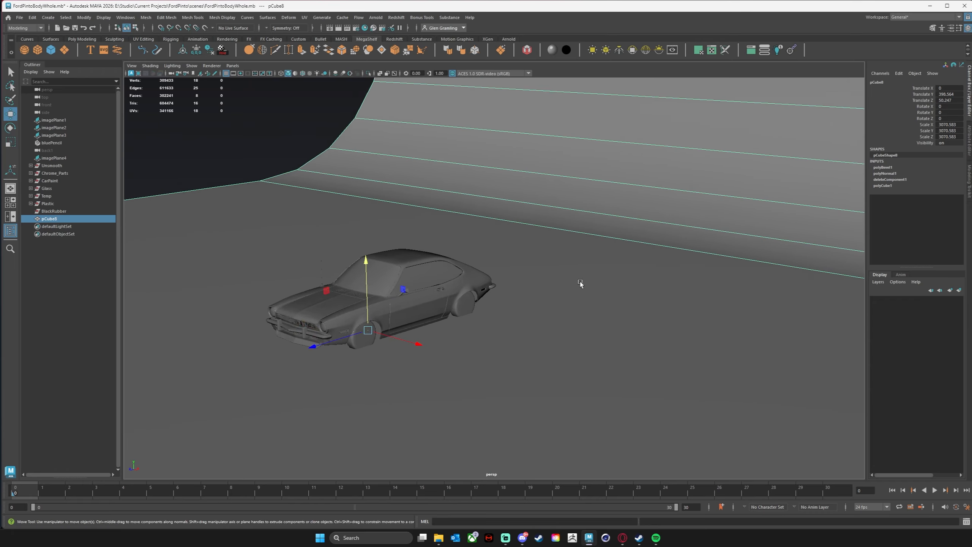
Lower the backdrop slightly to a Translate Y of about 391 so the floor meets the bottoms of the wheels
alt+right_drag(378, 344, 517, 340)
alt+middle_drag(517, 340, 688, 299)
alt+right_drag(454, 328, 495, 325)
alt+middle_drag(425, 320, 497, 294)
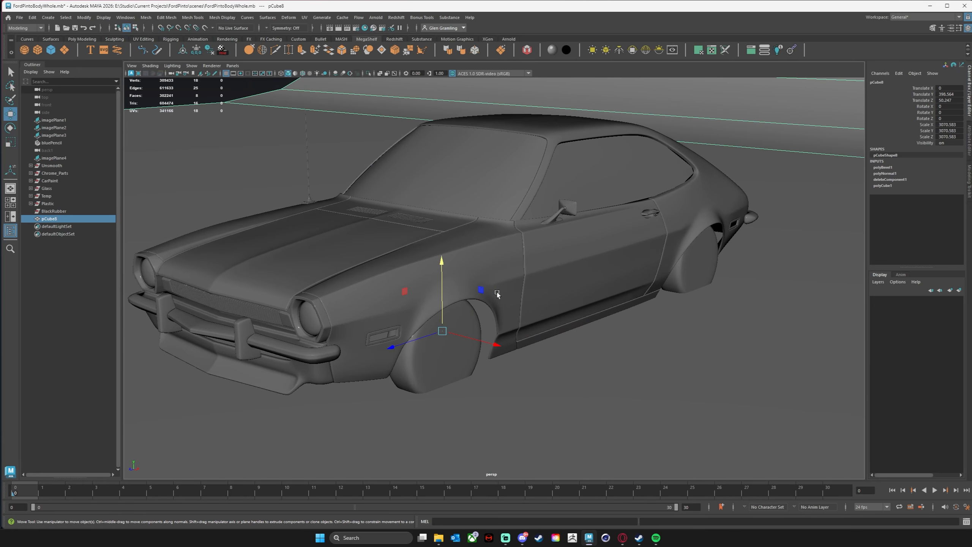
drag(441, 262, 441, 273)
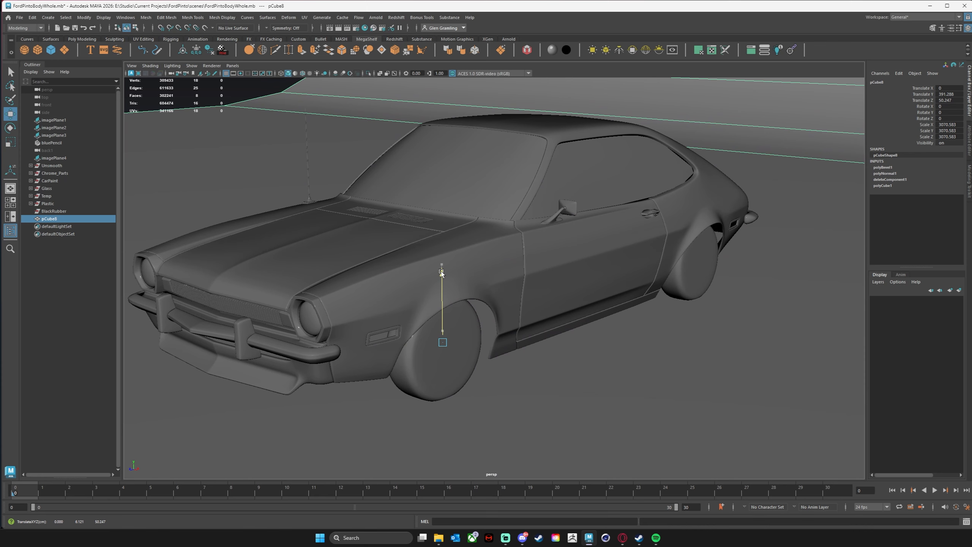
alt+right_drag(627, 302, 455, 301)
alt+drag(455, 301, 447, 298)
alt+right_drag(447, 297, 638, 312)
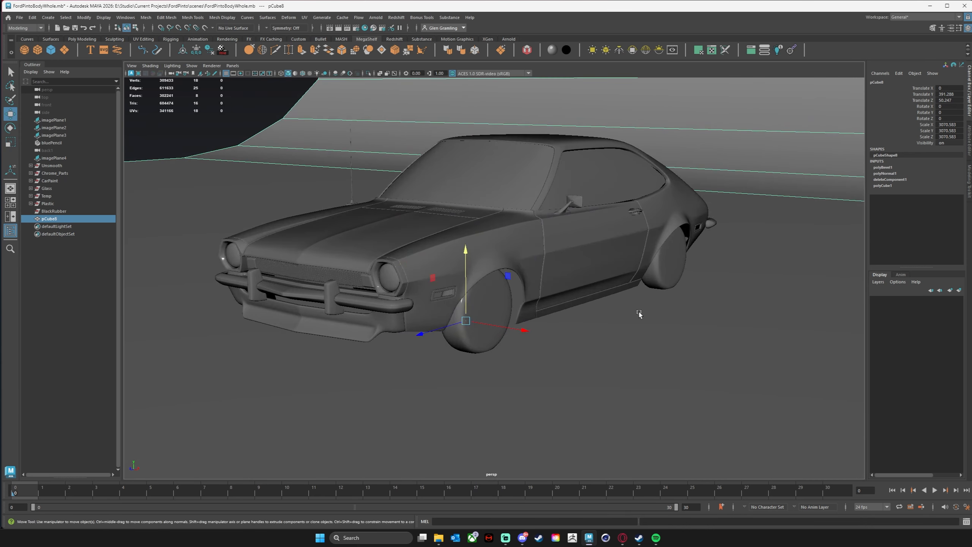
alt+middle_drag(638, 312, 532, 334)
alt+drag(532, 334, 634, 337)
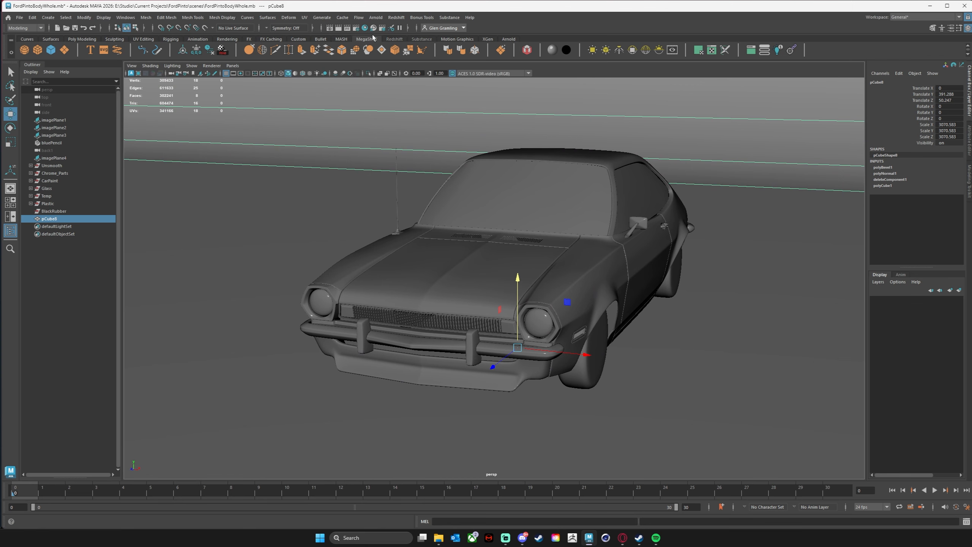
Set the render image size to the HD_1080 preset in the render settings
click(356, 29)
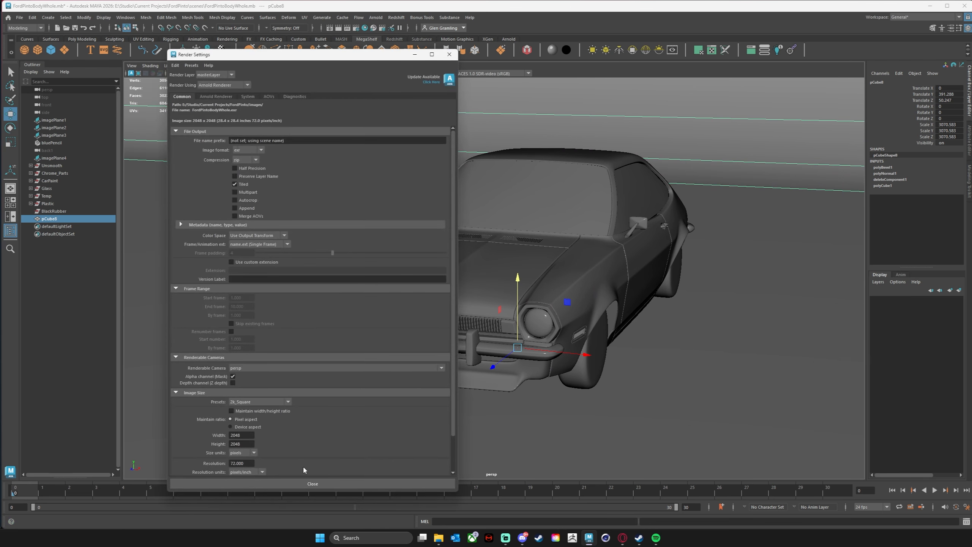
scroll(303, 465, down, 2)
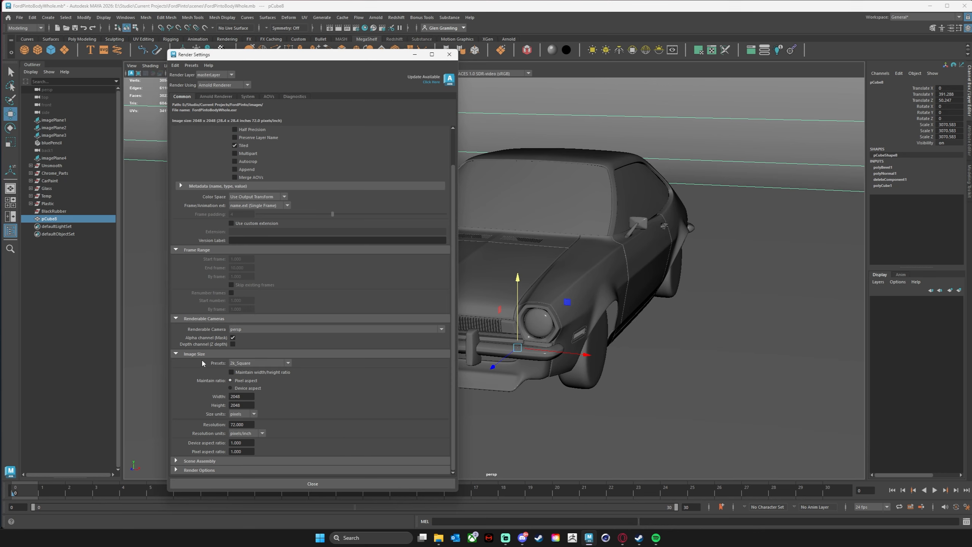
click(247, 363)
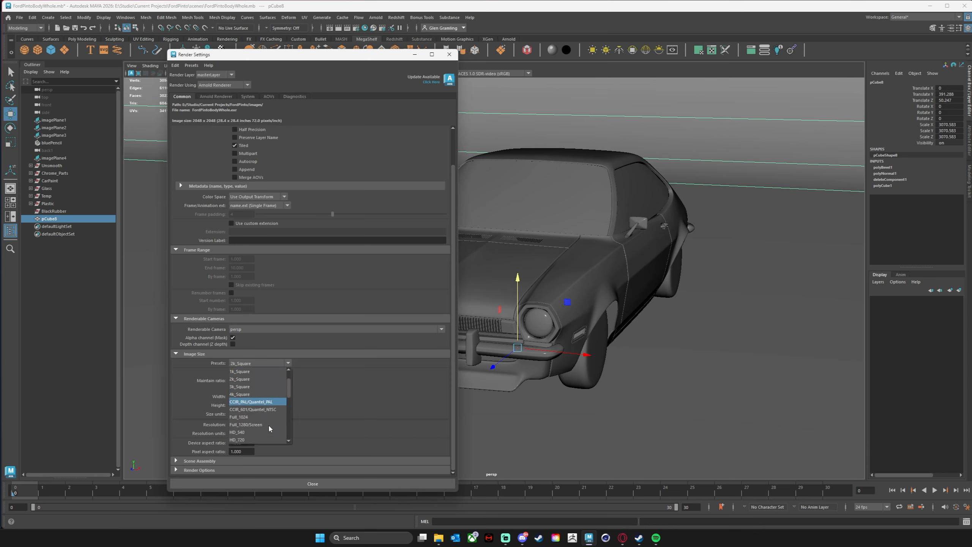
scroll(269, 426, down, 4)
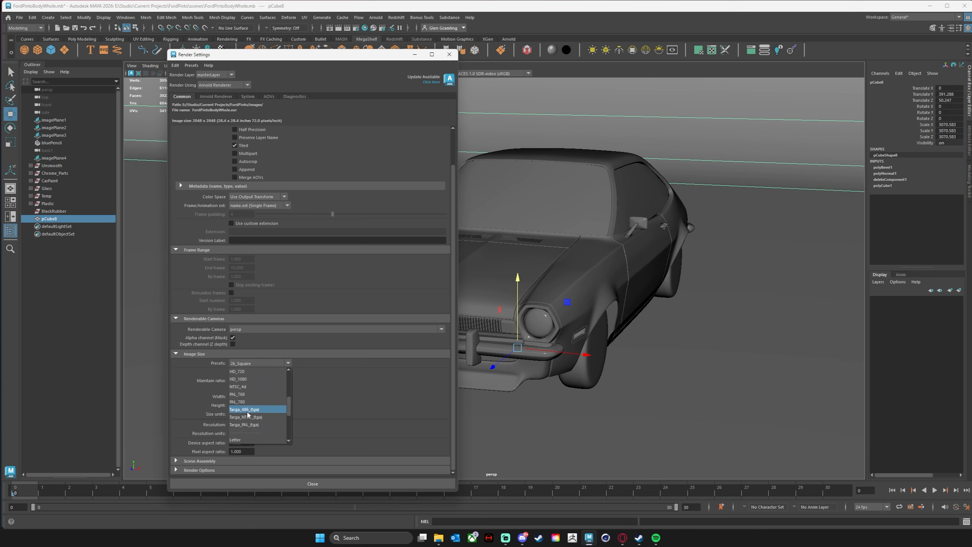
click(255, 380)
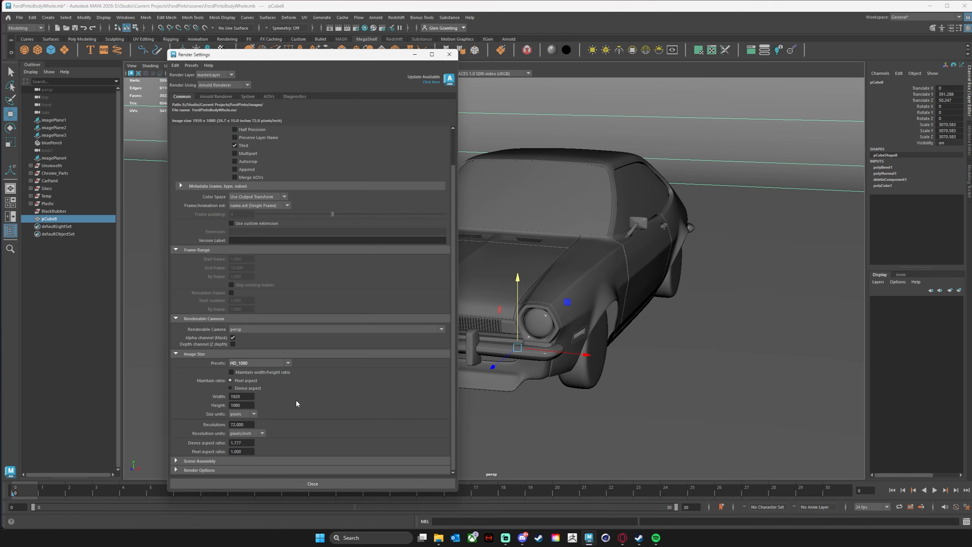
drag(319, 63, 360, 54)
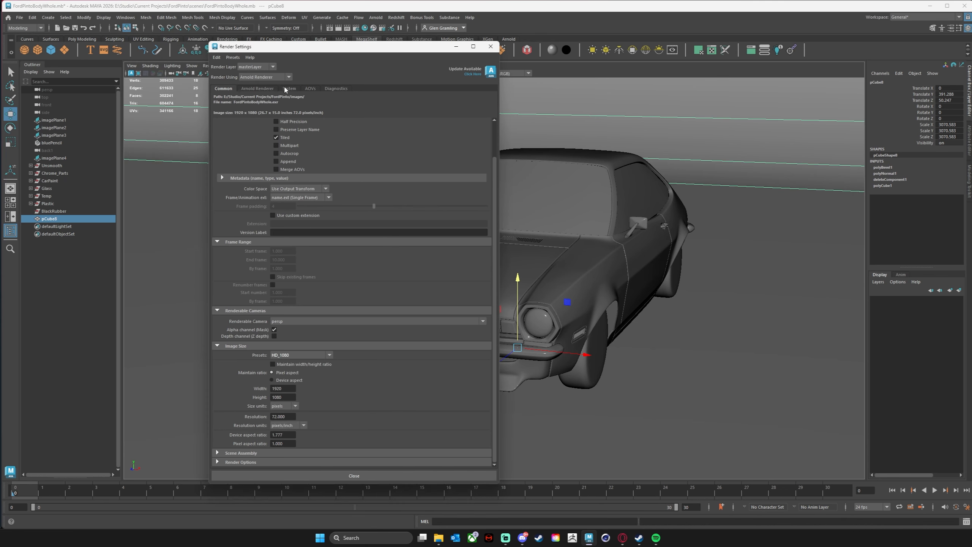
Remove the OptiX denoiser imager from the Arnold renderer settings
click(260, 88)
click(268, 297)
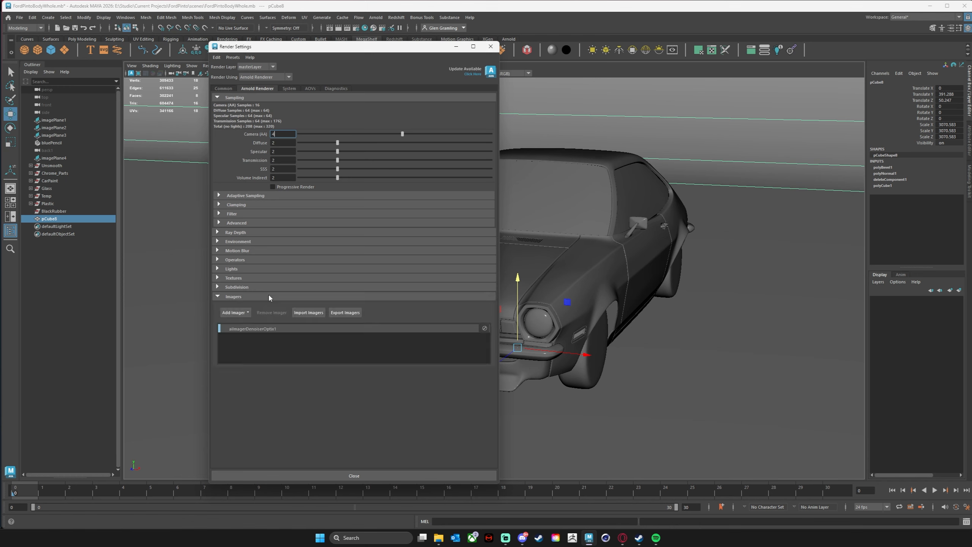
click(366, 330)
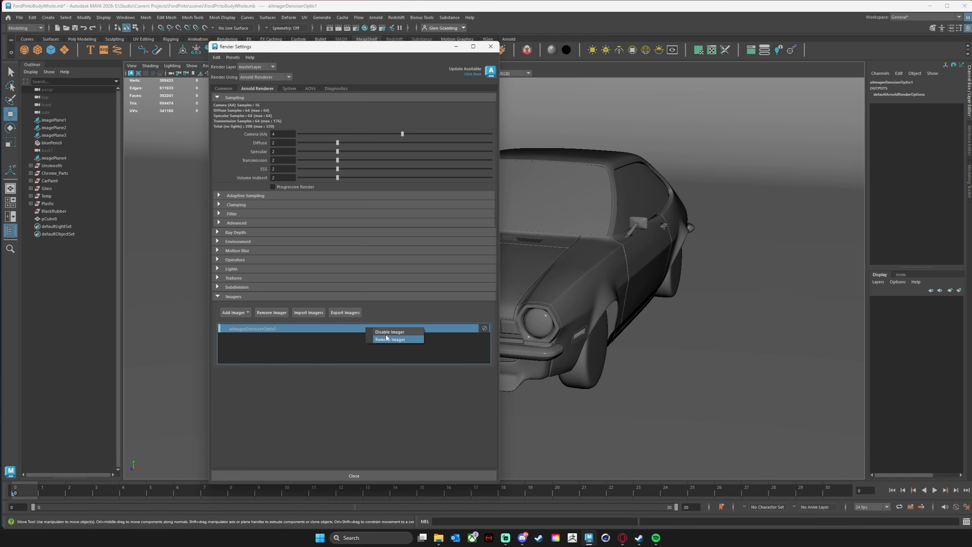
right_click(371, 330)
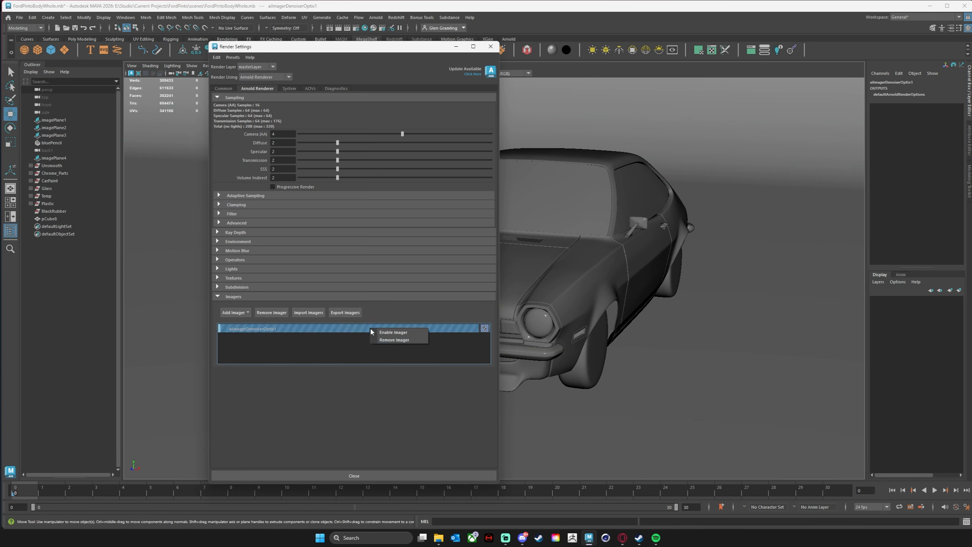
click(412, 341)
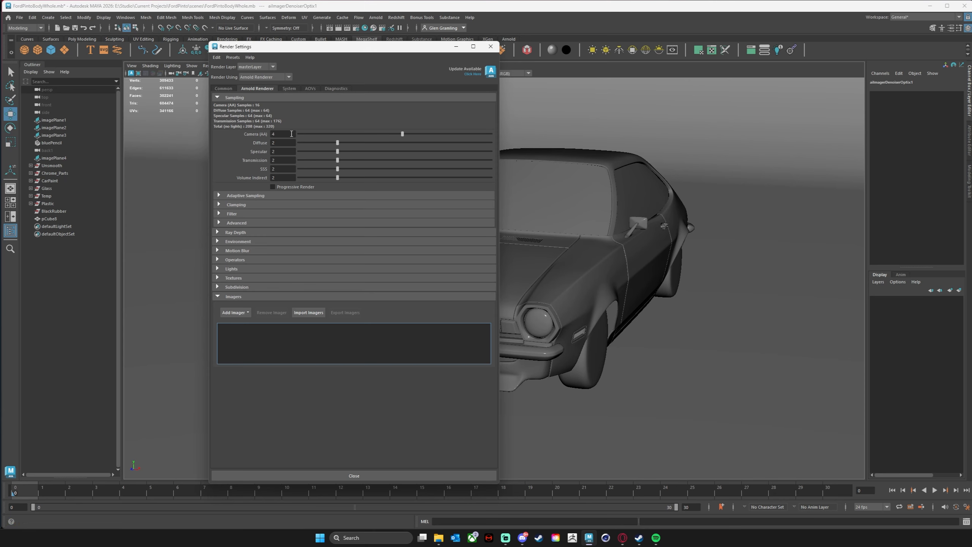
Set the Arnold Camera (AA) samples to 3 and close the render settings
double_click(279, 134)
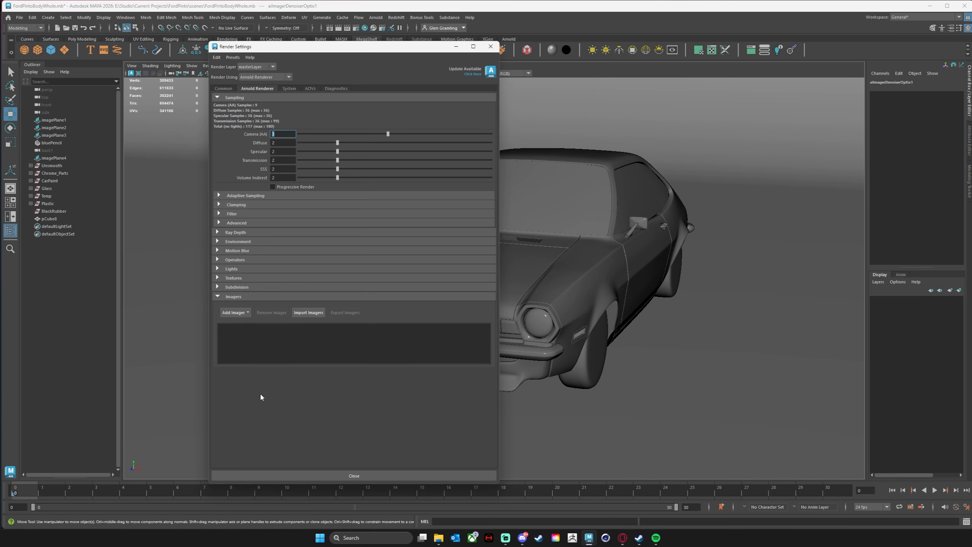
drag(397, 52, 334, 67)
click(211, 95)
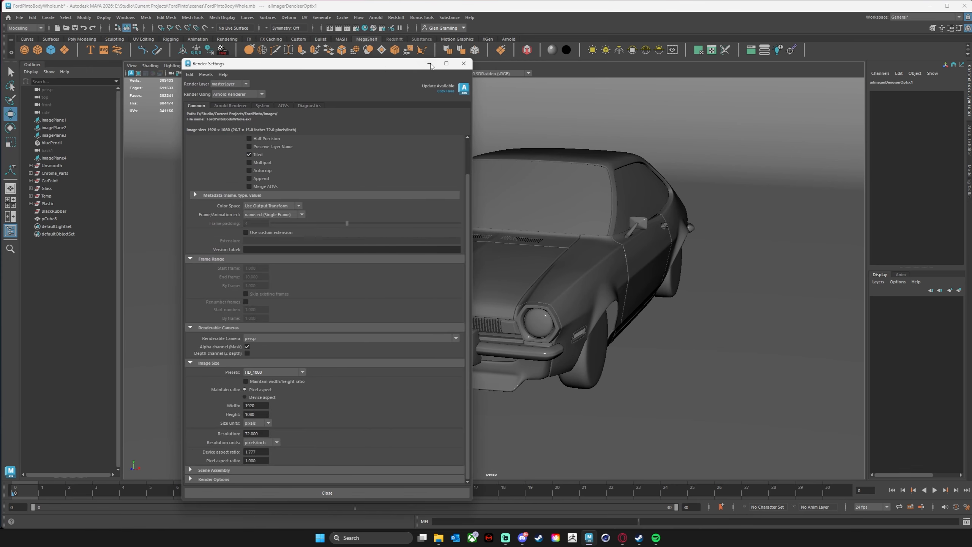
click(464, 65)
Show the resolution gate in the perspective view and frame the car inside it in a front three-quarter composition
alt+drag(525, 341, 557, 293)
alt+middle_drag(557, 293, 528, 332)
alt+drag(527, 332, 570, 291)
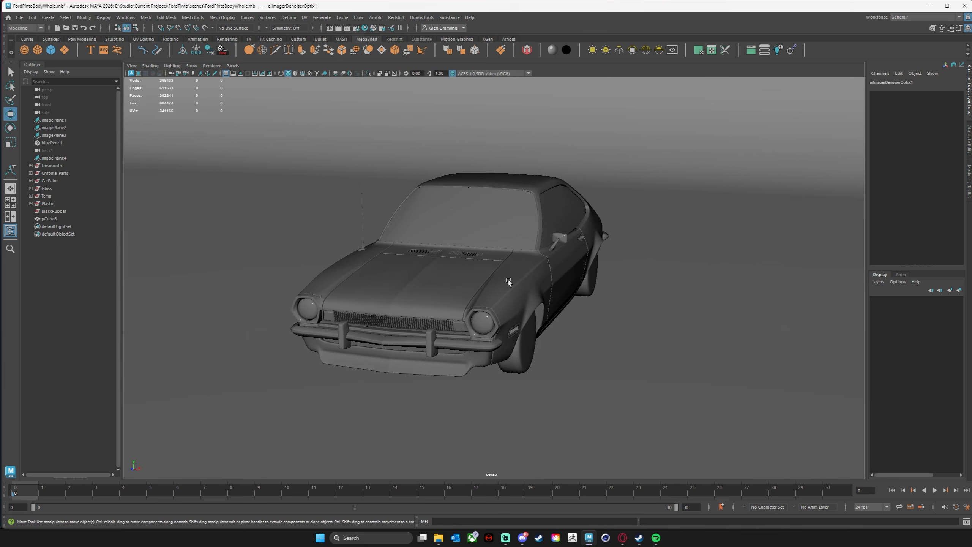
click(240, 73)
alt+right_drag(507, 270, 522, 256)
alt+drag(521, 256, 613, 259)
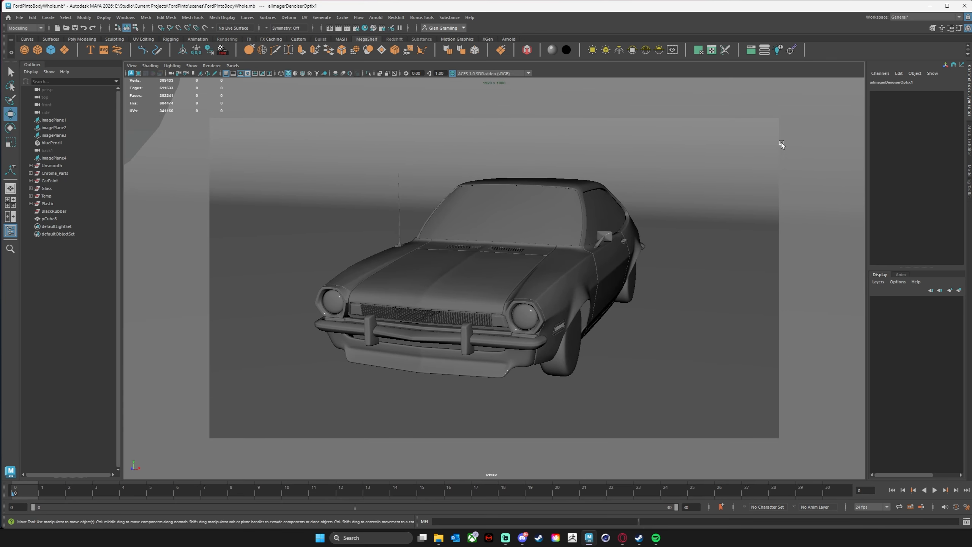
alt+drag(730, 308, 679, 297)
alt+right_drag(679, 298, 669, 300)
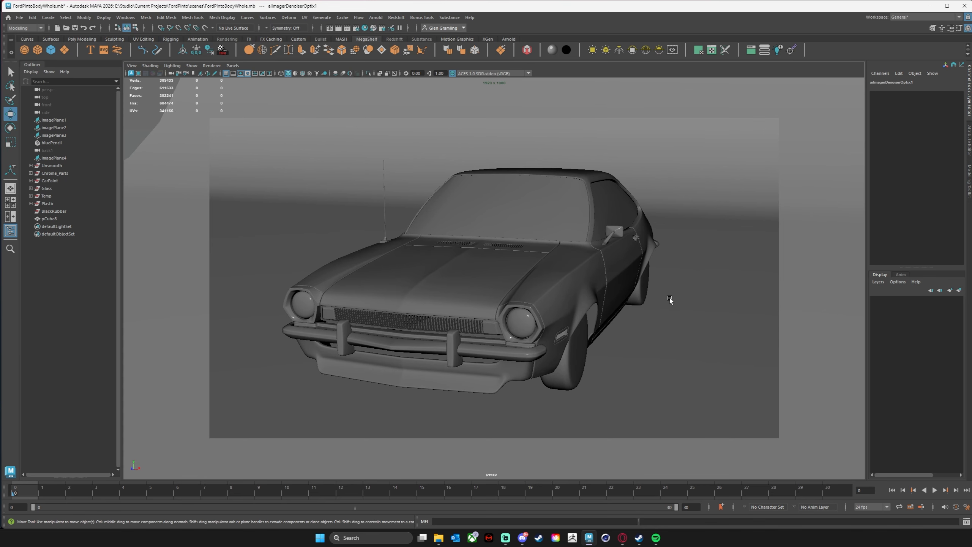
alt+drag(668, 300, 666, 299)
alt+right_drag(666, 300, 693, 291)
alt+drag(699, 286, 714, 285)
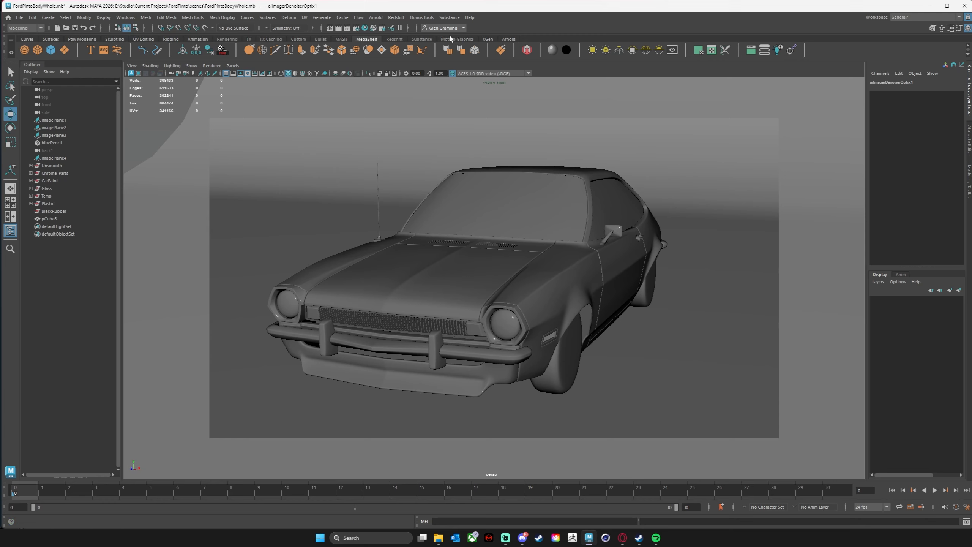
Add an Arnold skydome light and scale it up uniformly to about 2.868
click(509, 39)
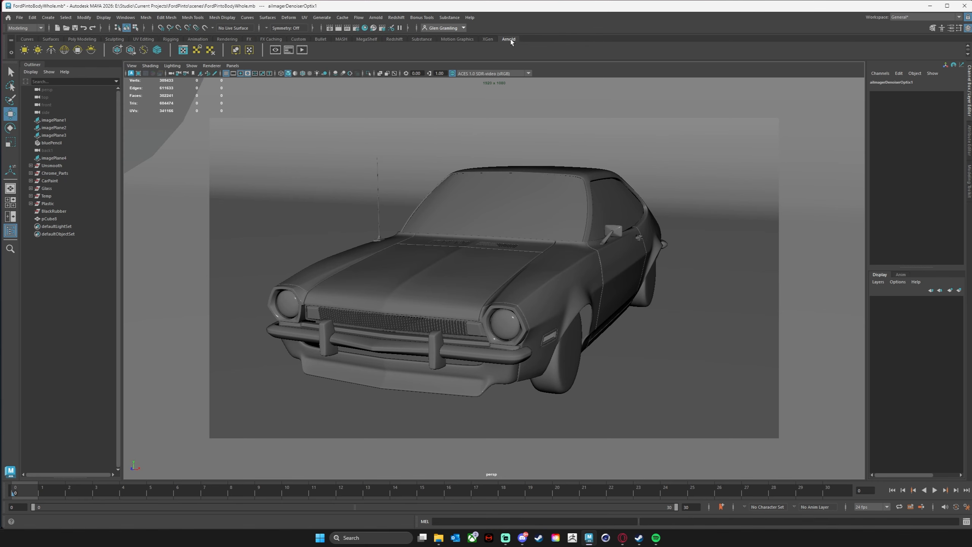
click(64, 51)
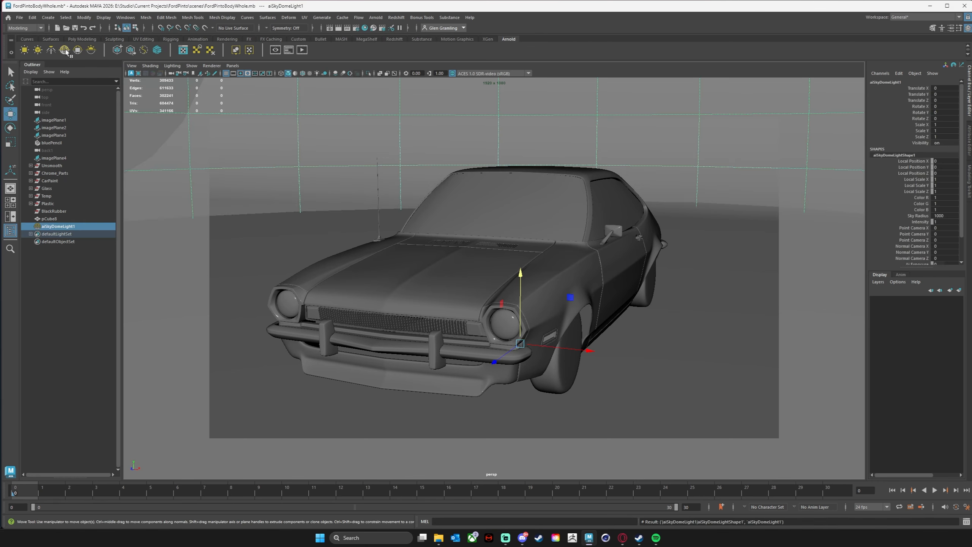
key(f)
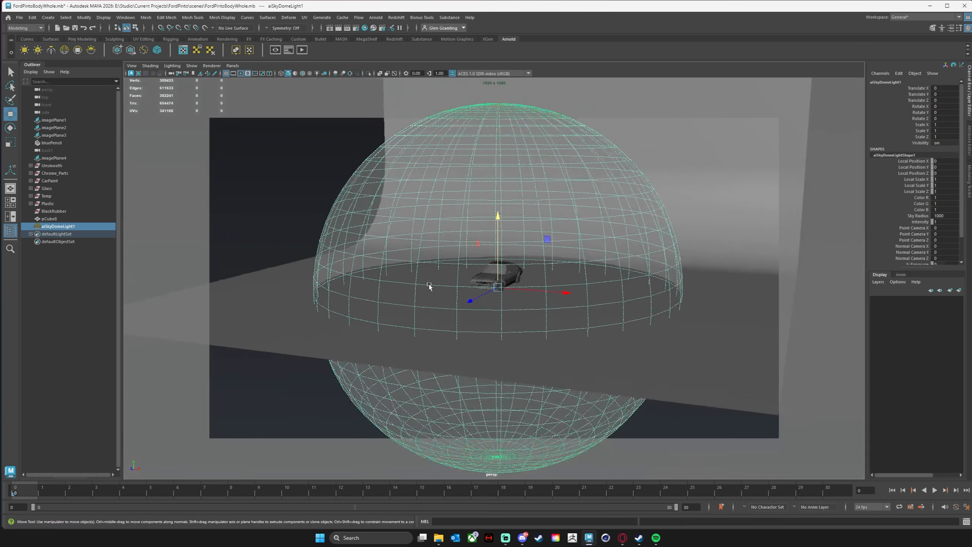
key(e)
key(r)
drag(497, 288, 968, 268)
Reframe the car's front three-quarter shot and render it in the Arnold RenderView
alt+right_drag(558, 307, 670, 325)
alt+middle_drag(668, 325, 662, 323)
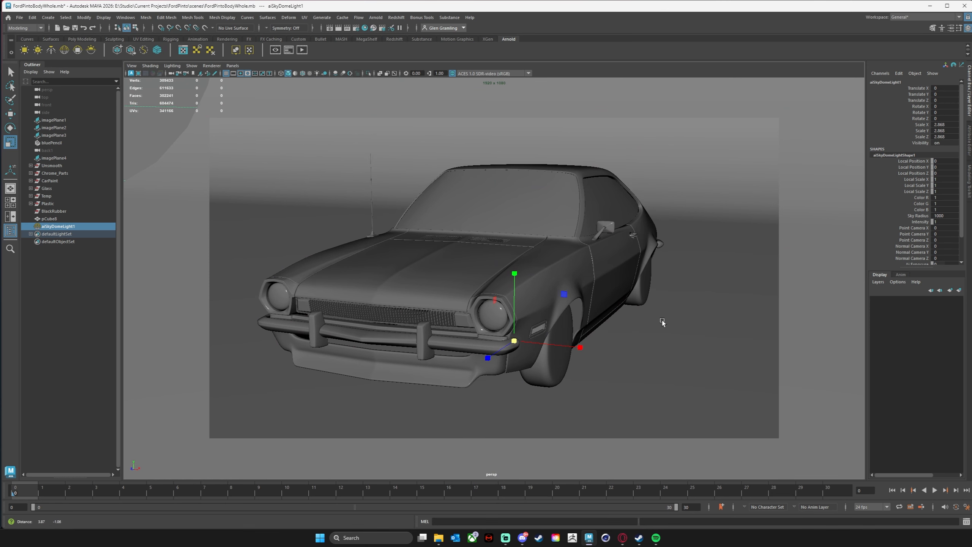
alt+middle_drag(512, 322, 516, 321)
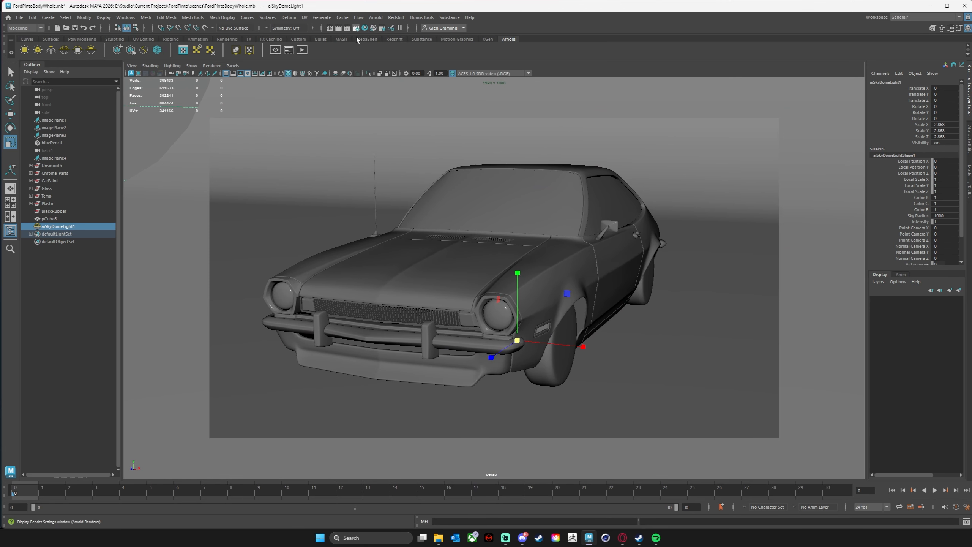
click(276, 51)
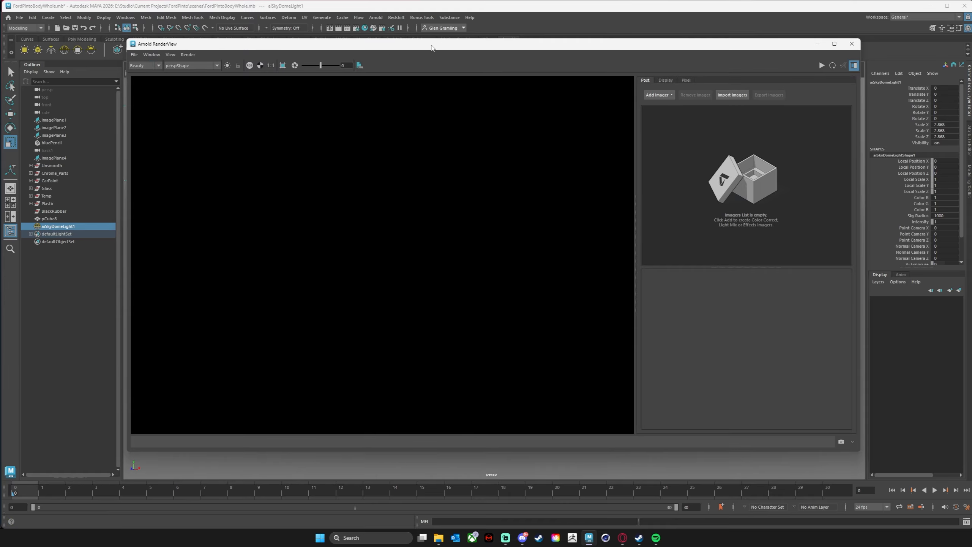
drag(445, 49, 395, 49)
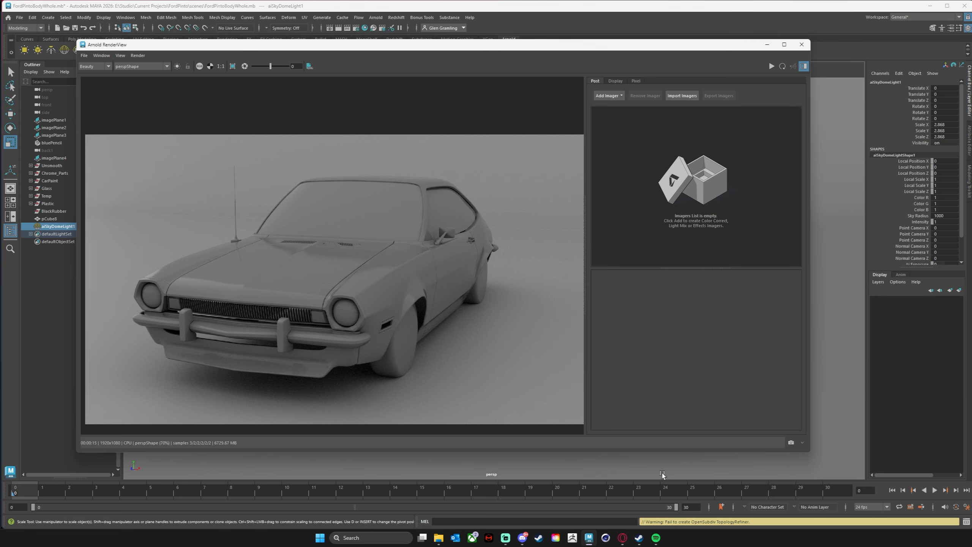
Store a snapshot of the finished render and move the render window clear of the scene view
click(791, 443)
click(803, 443)
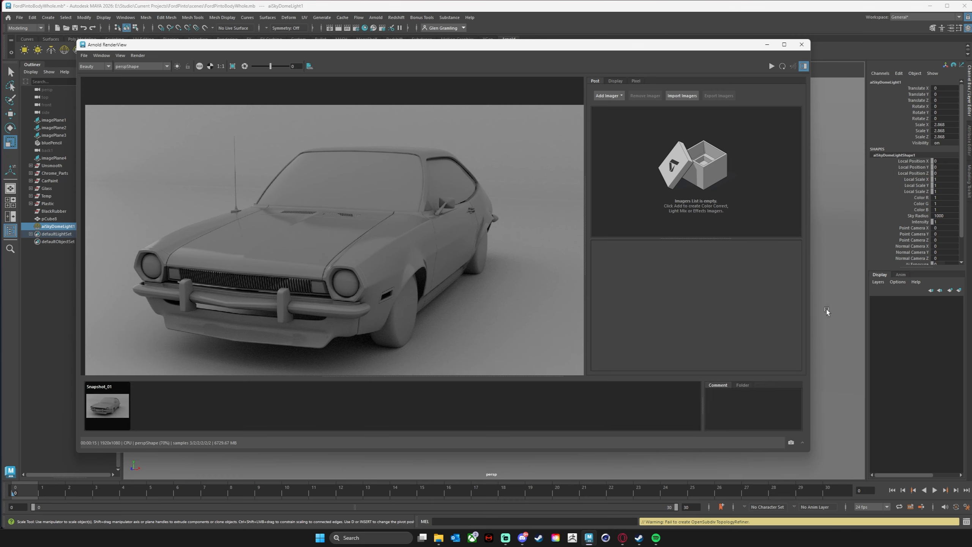
drag(662, 48, 0, 101)
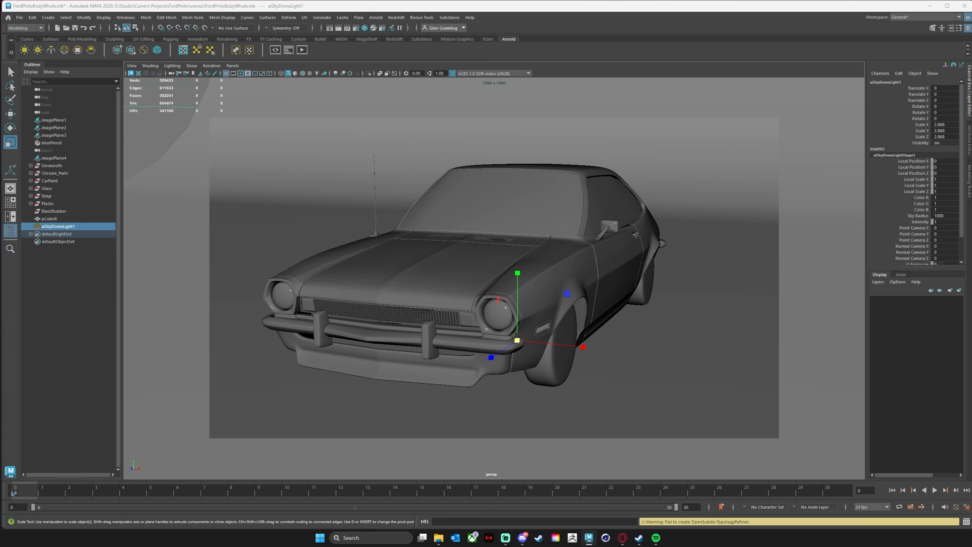
Rename the backdrop object pCube8 as BackDrop
double_click(51, 219)
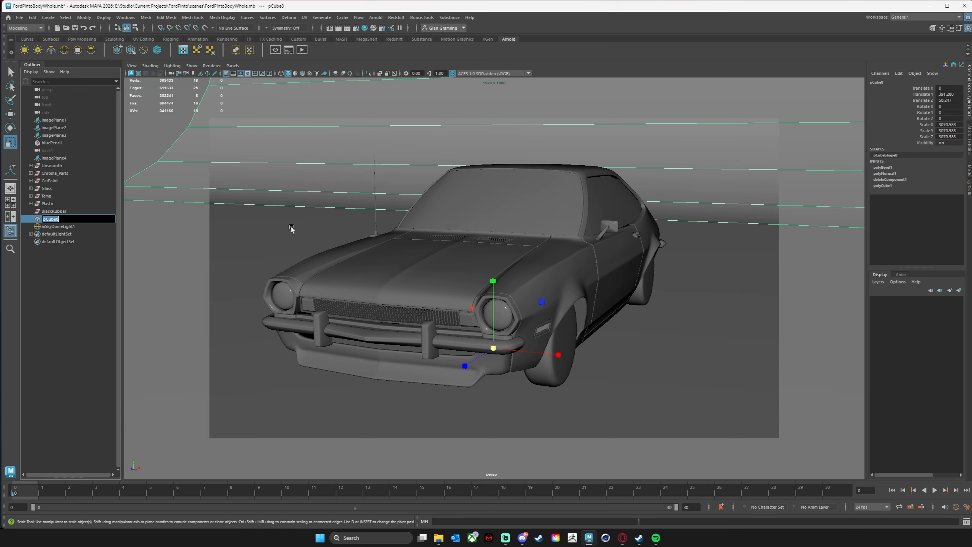
text(BackDrop)
key(Return)
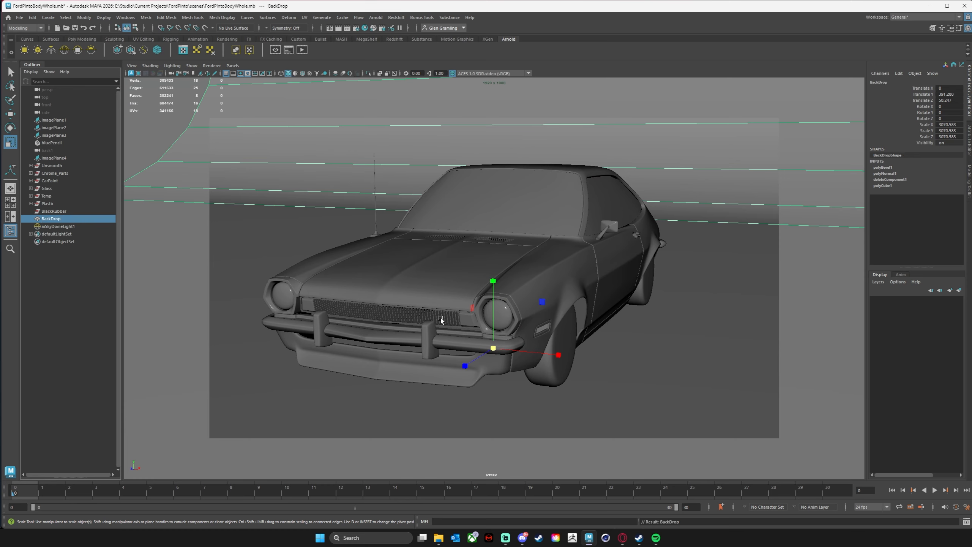
Connect a File texture node to the skydome light's Color attribute
click(50, 226)
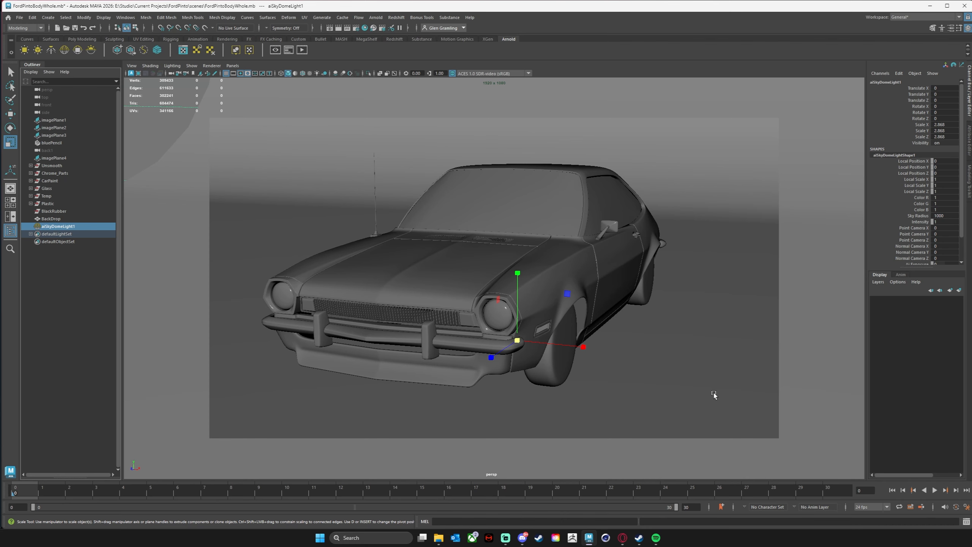
click(970, 140)
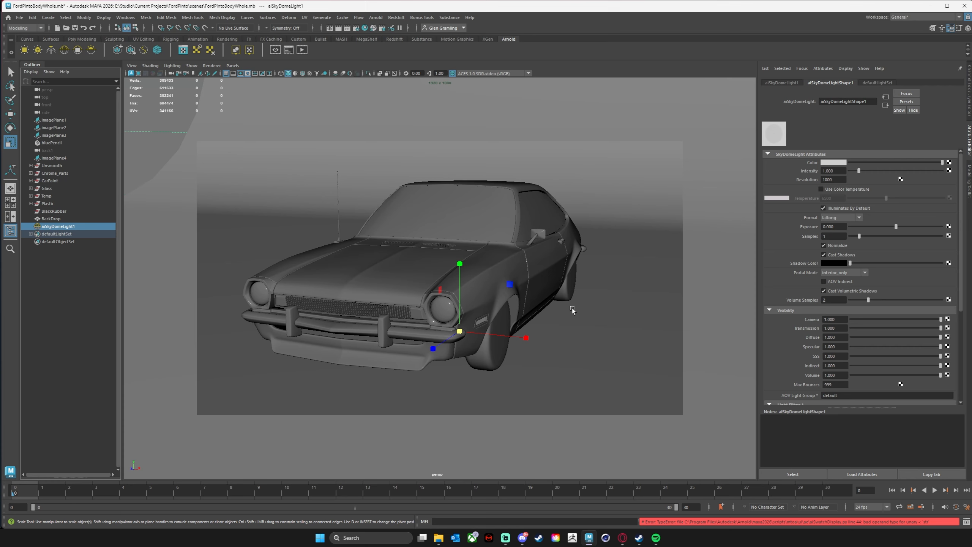
key(w)
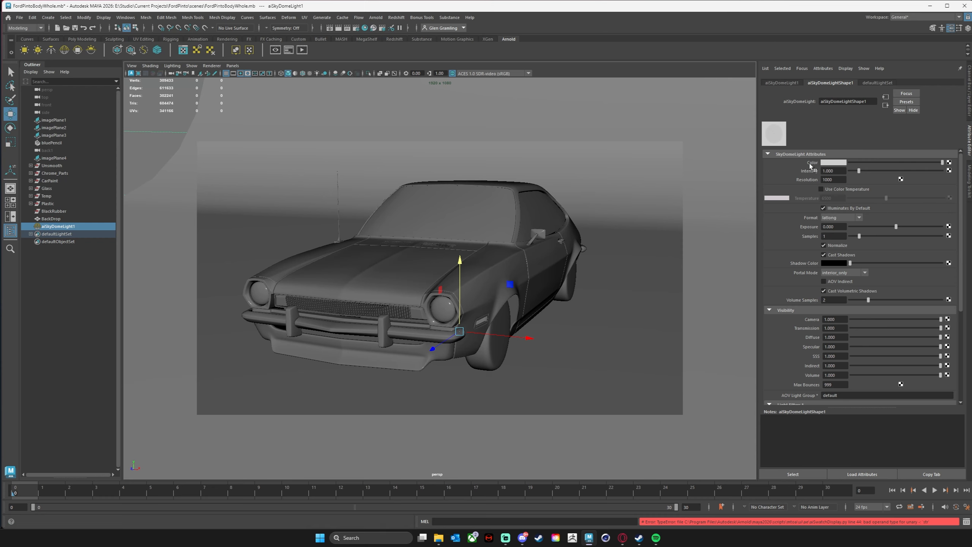
click(950, 164)
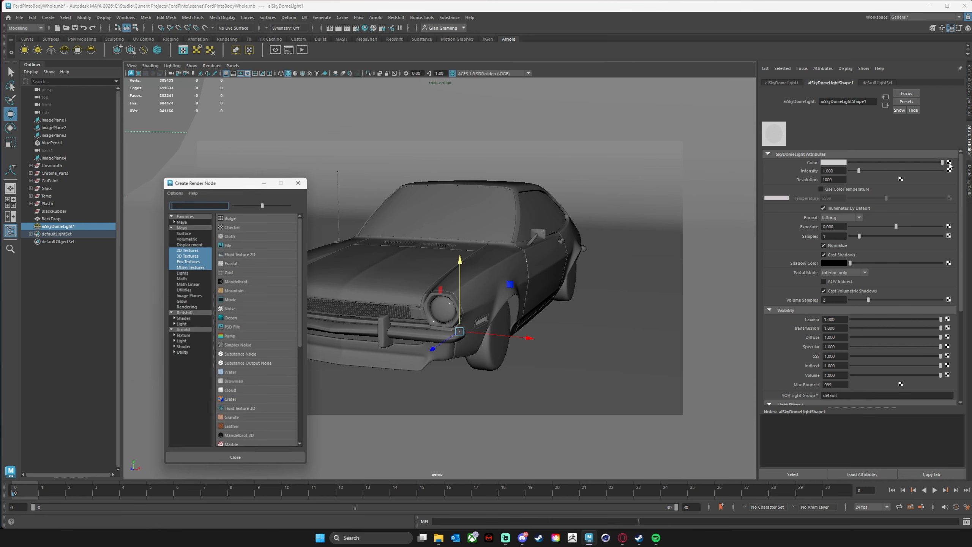
drag(243, 184, 416, 131)
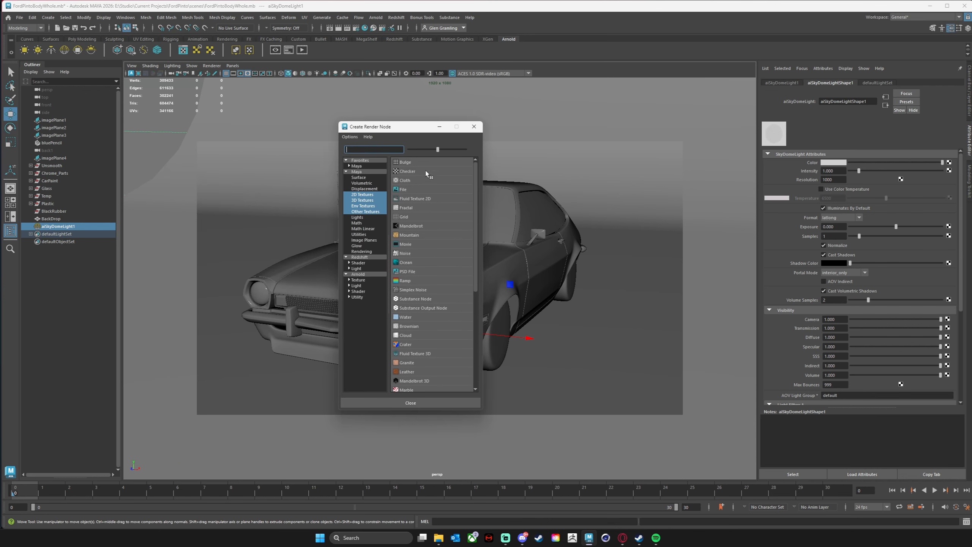
click(404, 191)
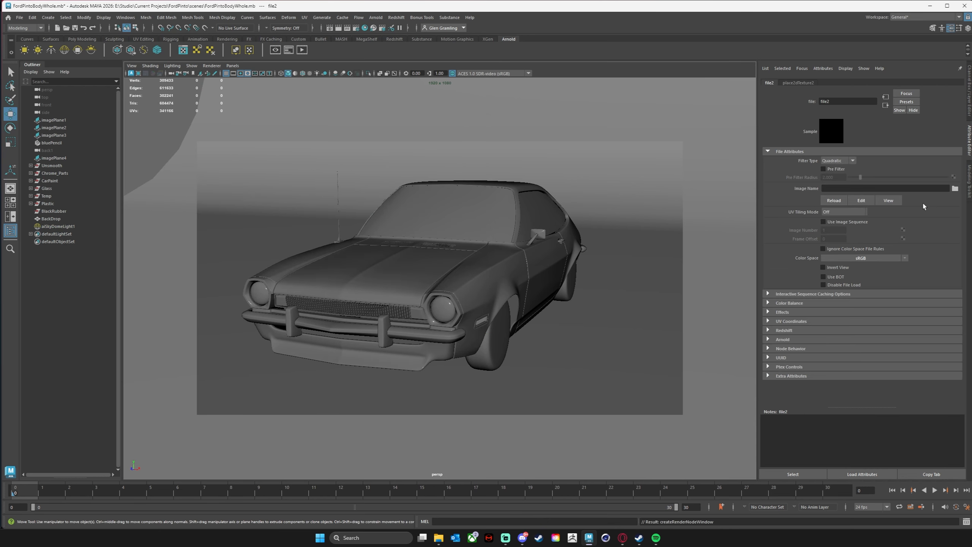
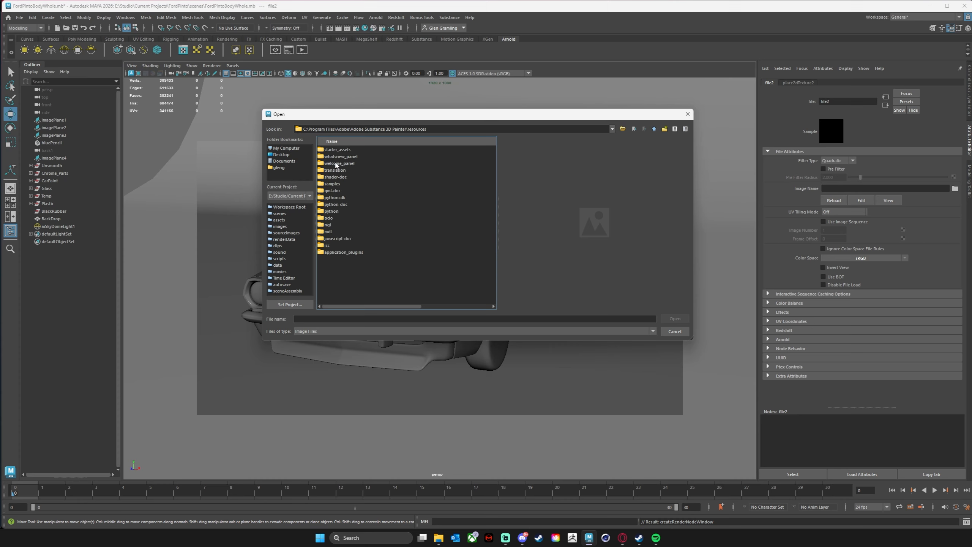
Browse to the starter_assets/environments/Studio folder in the Substance 3D Painter resources for the texture image
double_click(337, 150)
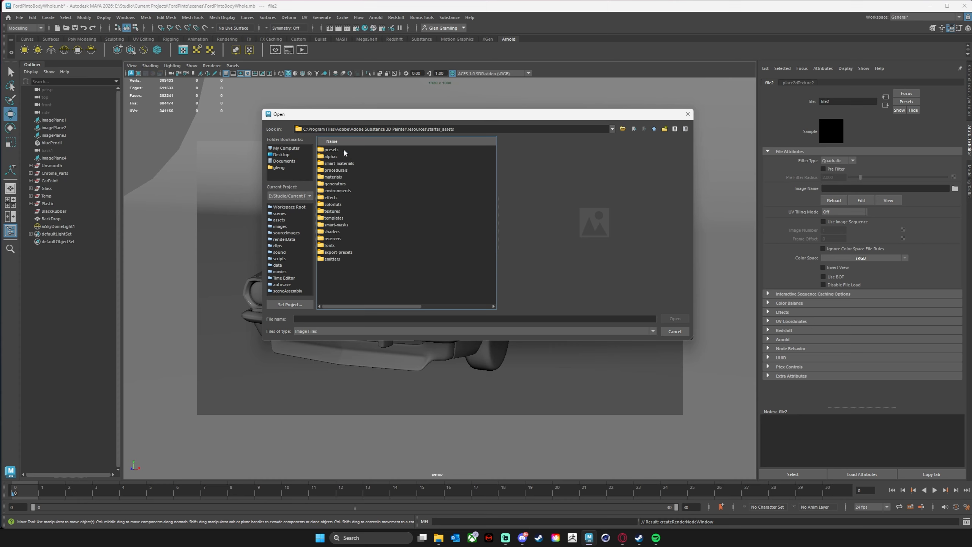
double_click(333, 191)
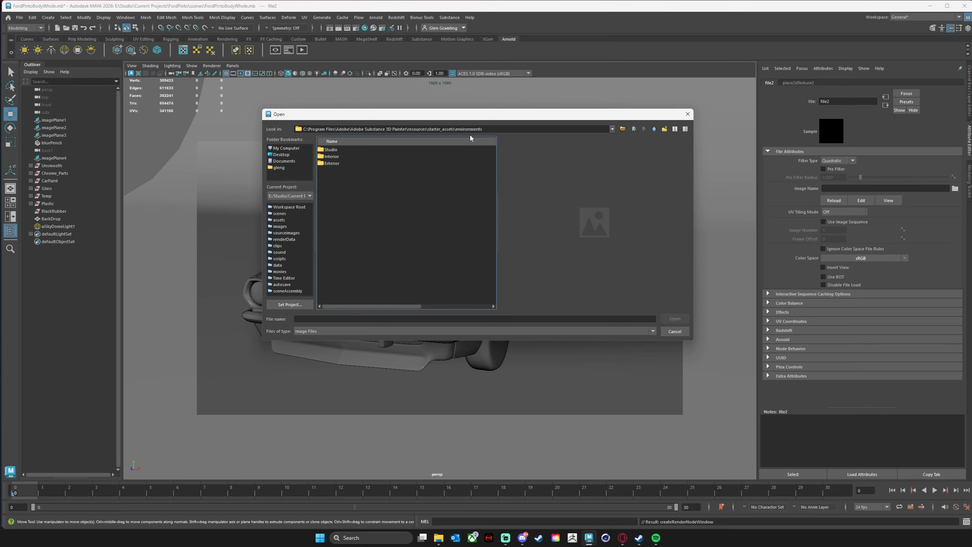
mouse_move(487, 117)
mouse_down()
mouse_move(495, 122)
mouse_move(492, 114)
mouse_up()
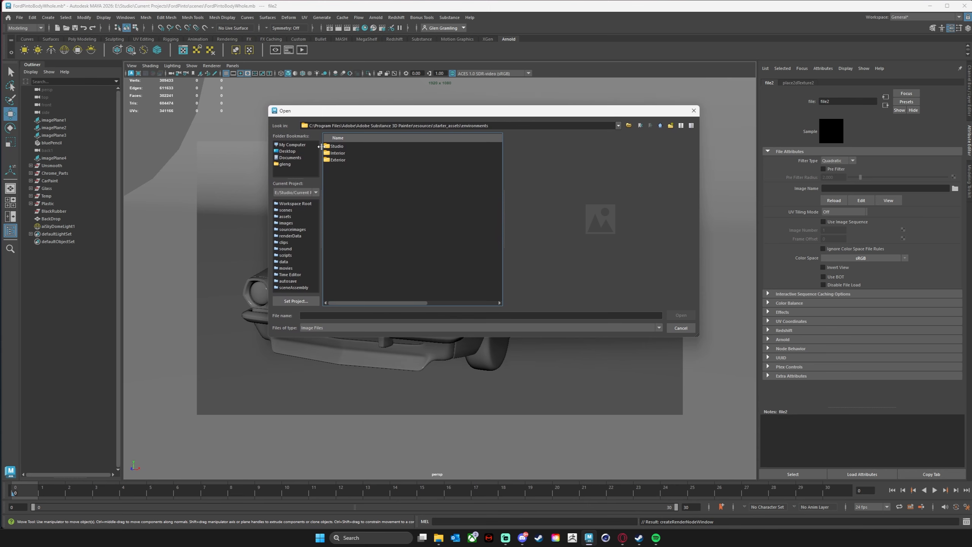
double_click(336, 147)
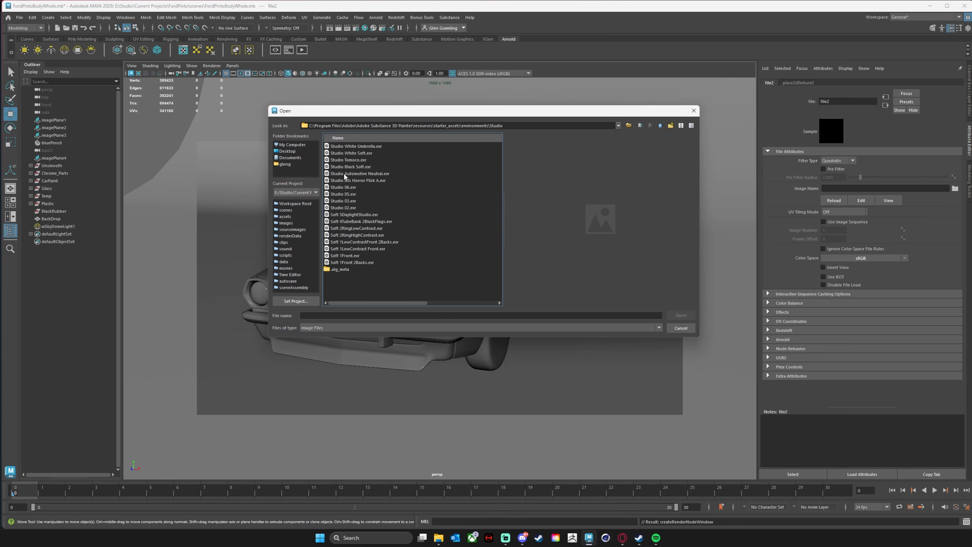
Preview several of the studio environment images and load Studio Tomoco.exr into the skydome's File texture
click(349, 160)
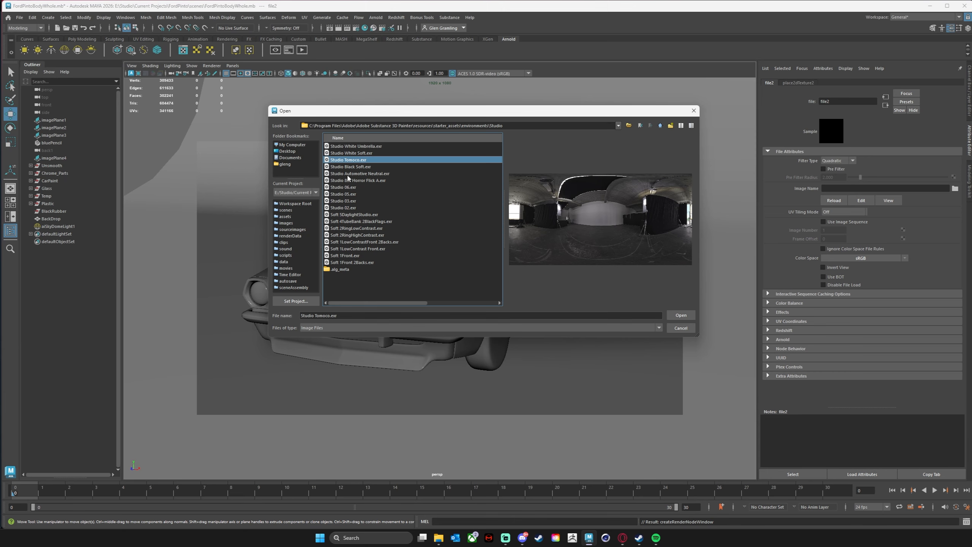
click(350, 194)
click(351, 214)
click(353, 234)
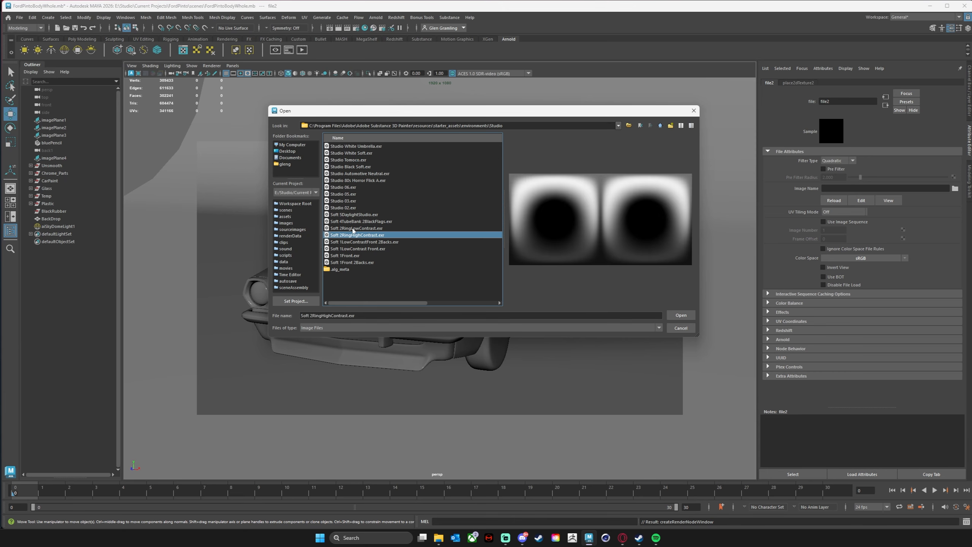
click(358, 174)
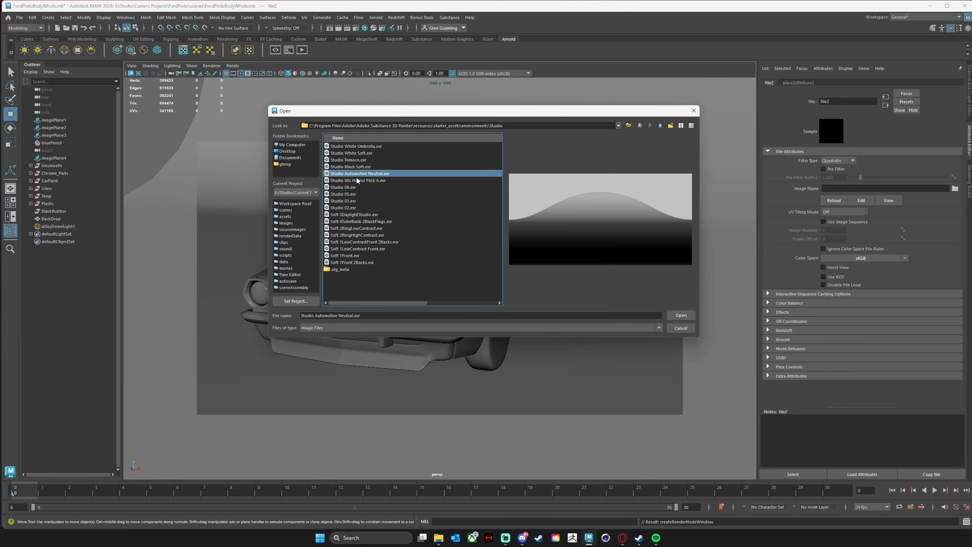
click(355, 167)
click(354, 161)
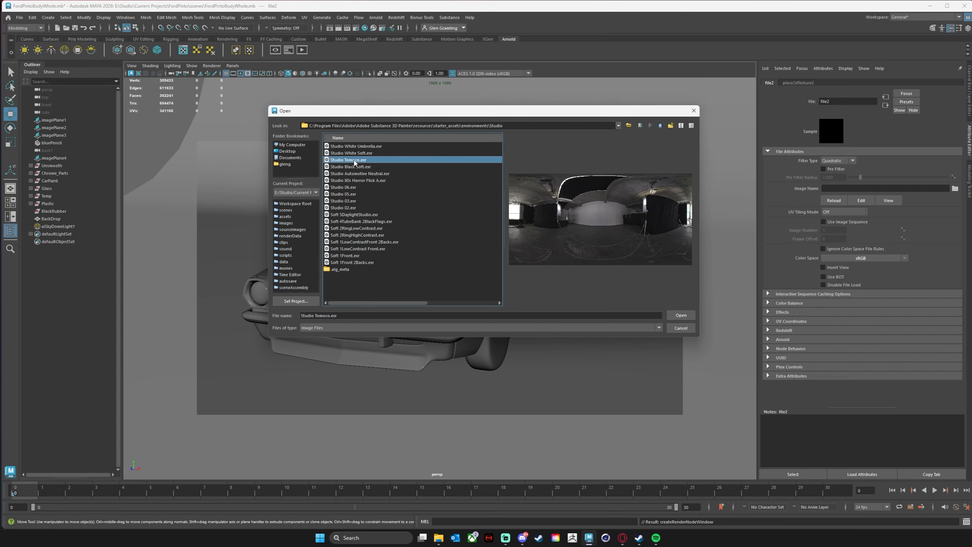
click(352, 188)
click(351, 201)
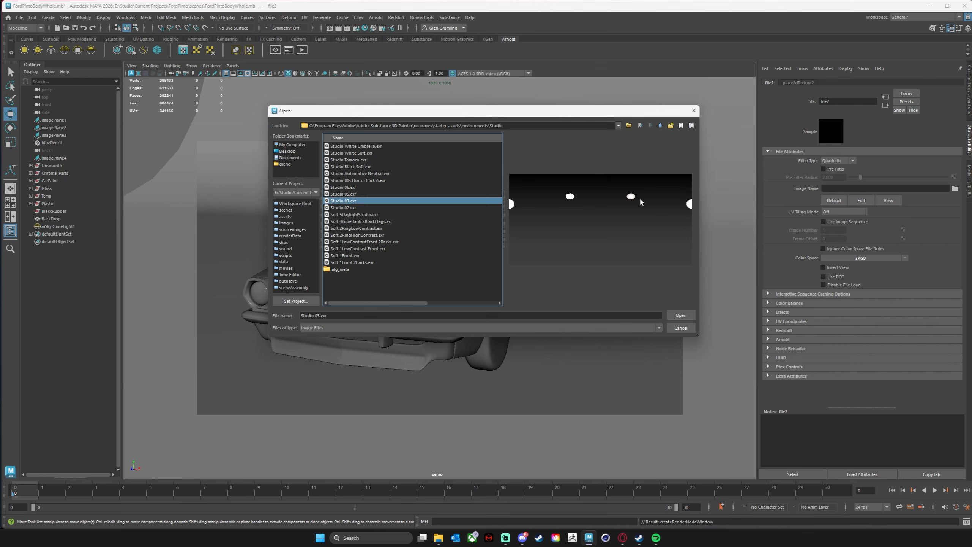
click(354, 160)
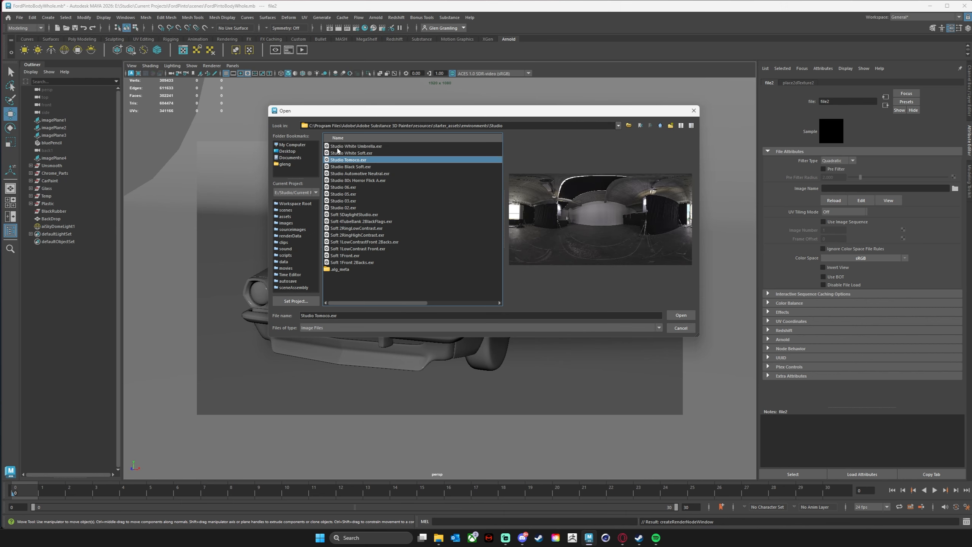
click(680, 316)
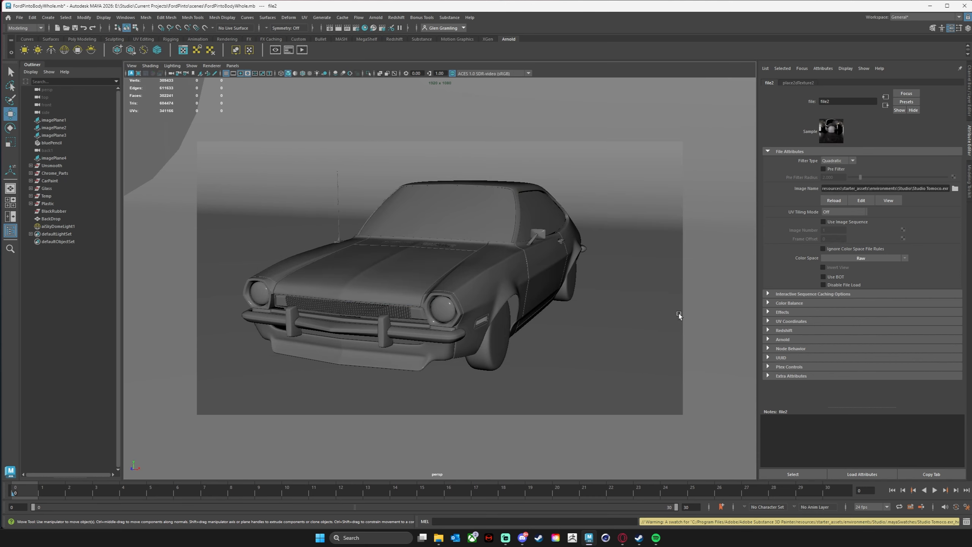
Render the car in the Arnold RenderView with the new skydome image and shift the render window aside
drag(0, 89, 675, 57)
click(773, 75)
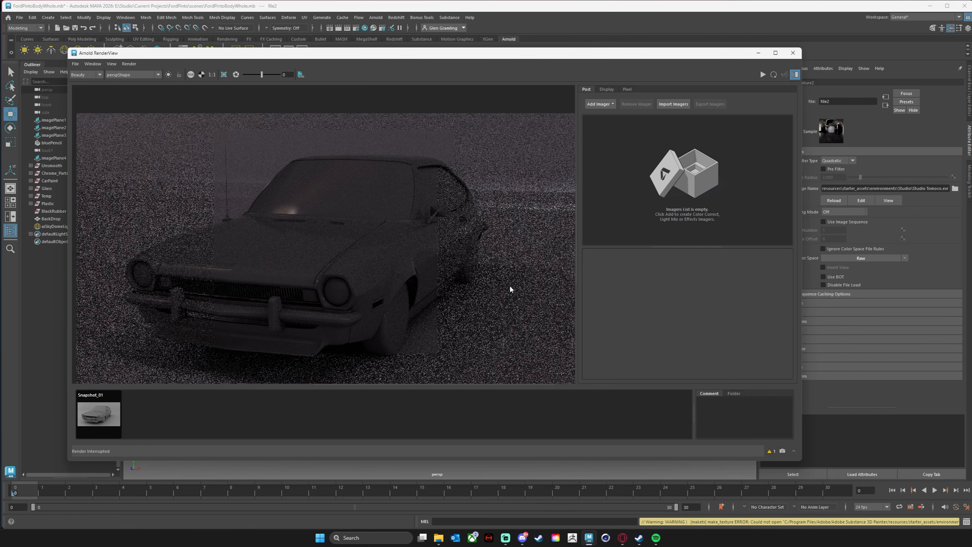
drag(638, 59, 740, 78)
Select aiSkyDomeLight1, move the render window clear of the scene view and start a live render
click(58, 227)
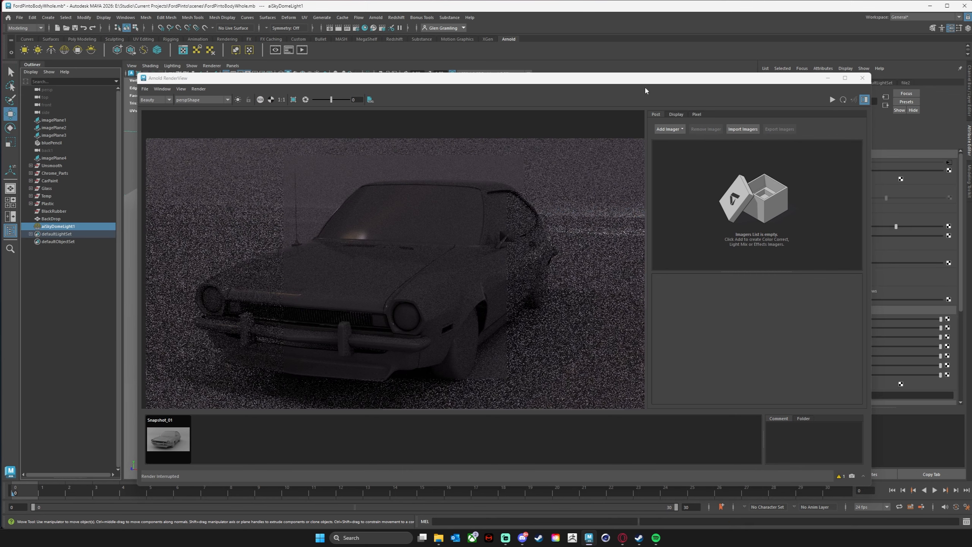
drag(668, 82, 215, 52)
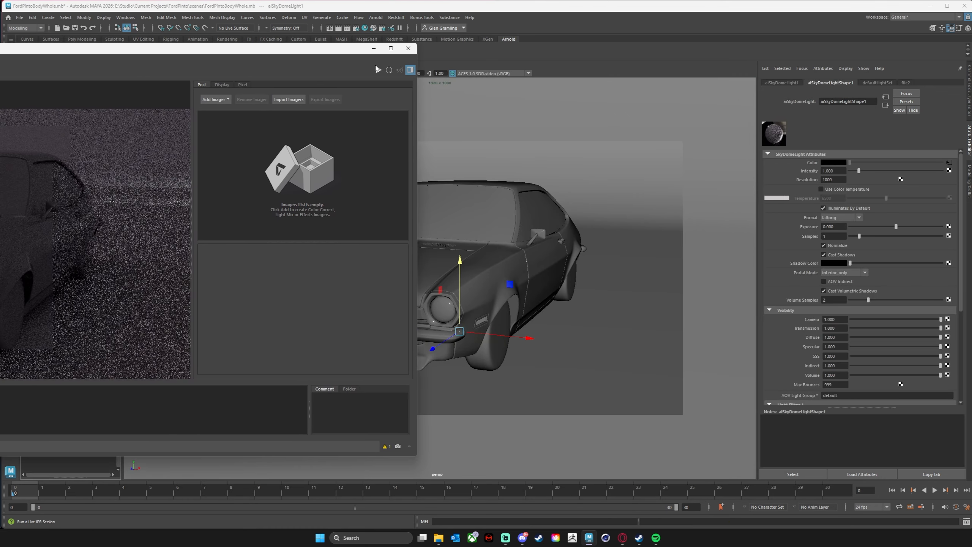
drag(417, 125, 191, 124)
drag(82, 51, 342, 46)
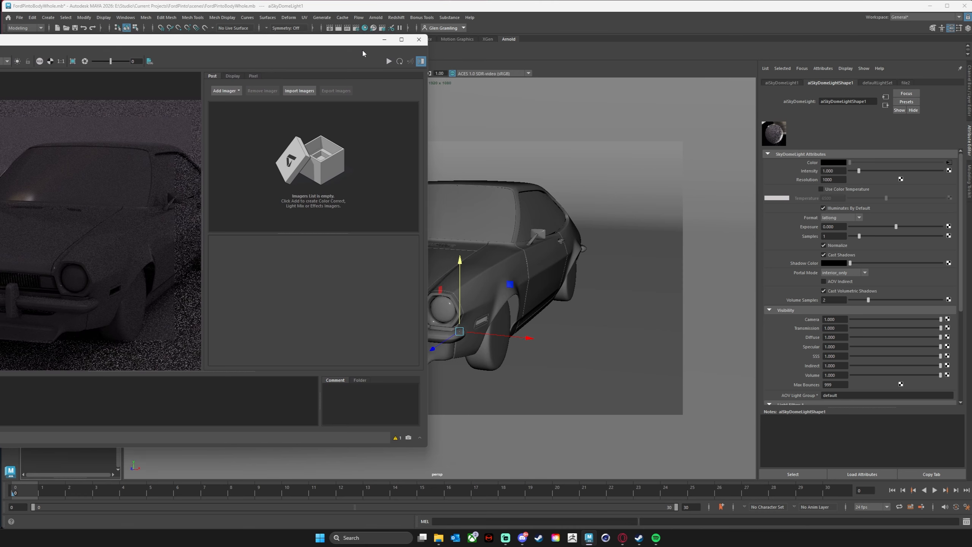
click(388, 61)
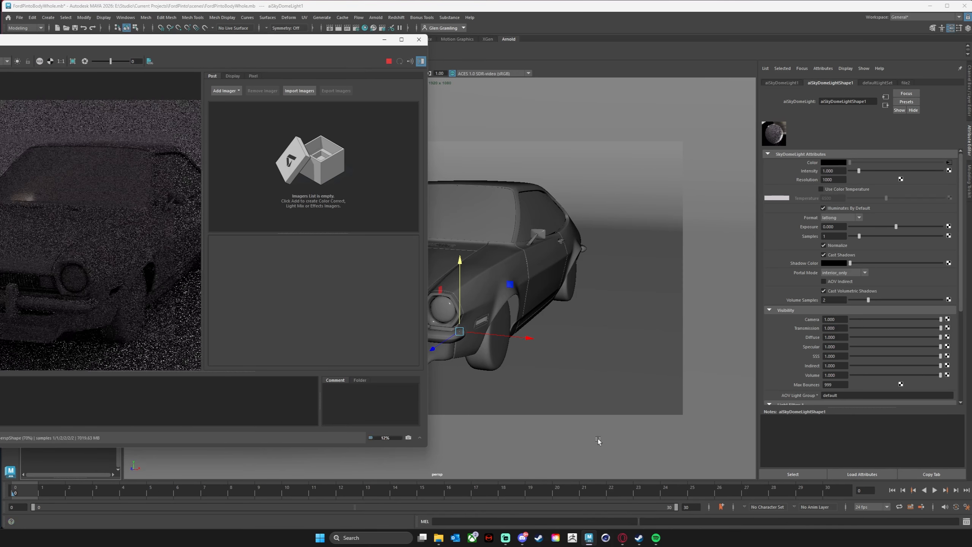
Rotate the skydome light about its vertical axis and bring the render window back for viewing
key(e)
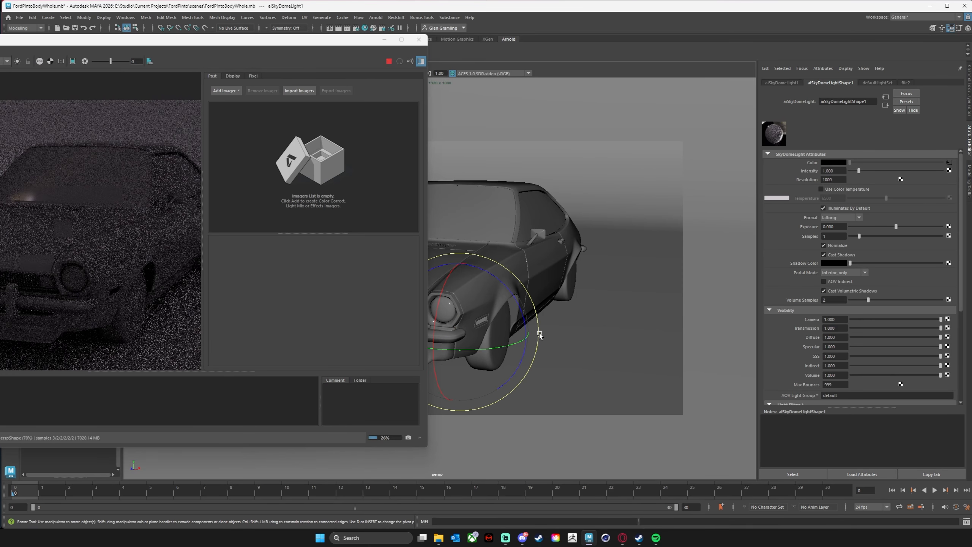
drag(445, 350, 488, 350)
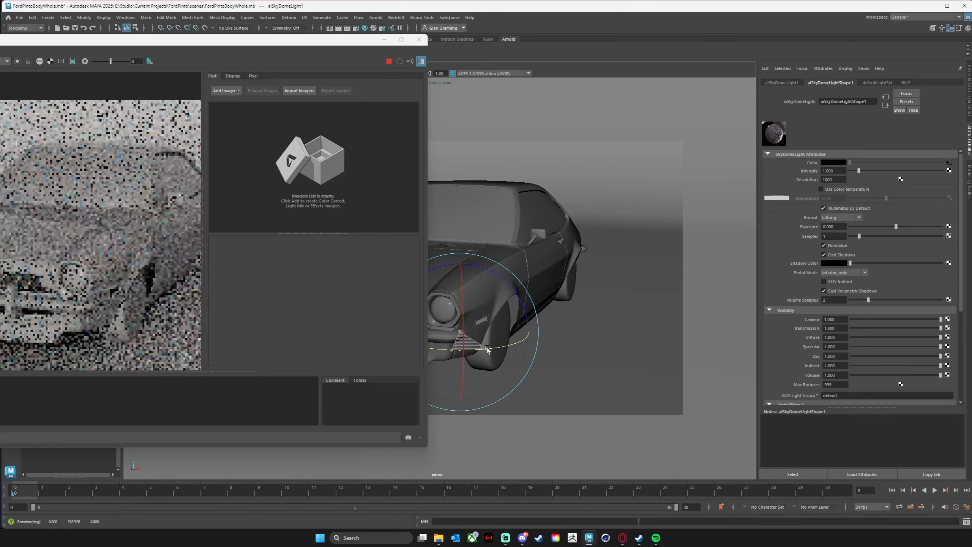
drag(367, 39, 568, 28)
drag(631, 362, 854, 364)
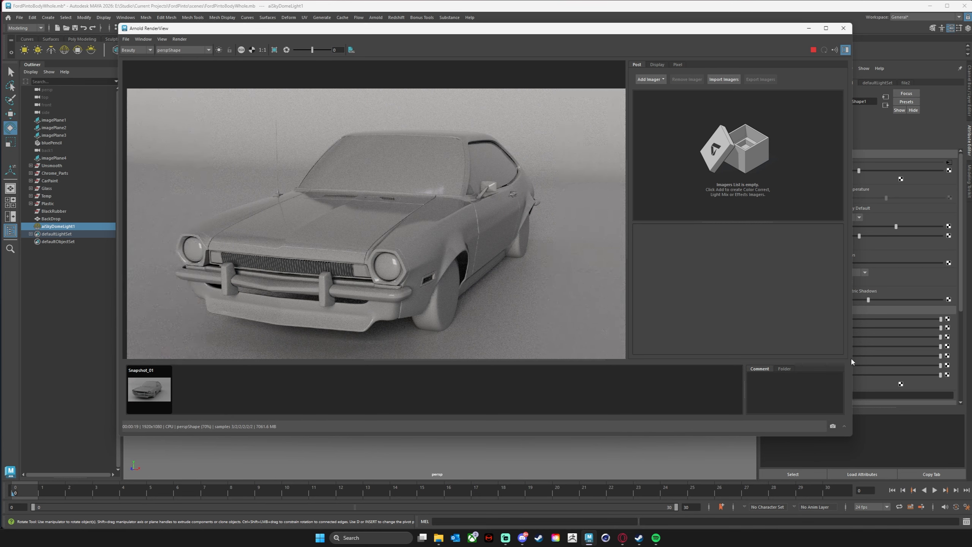
Store a second snapshot of the render and compare it with the first snapshot
click(833, 426)
click(139, 398)
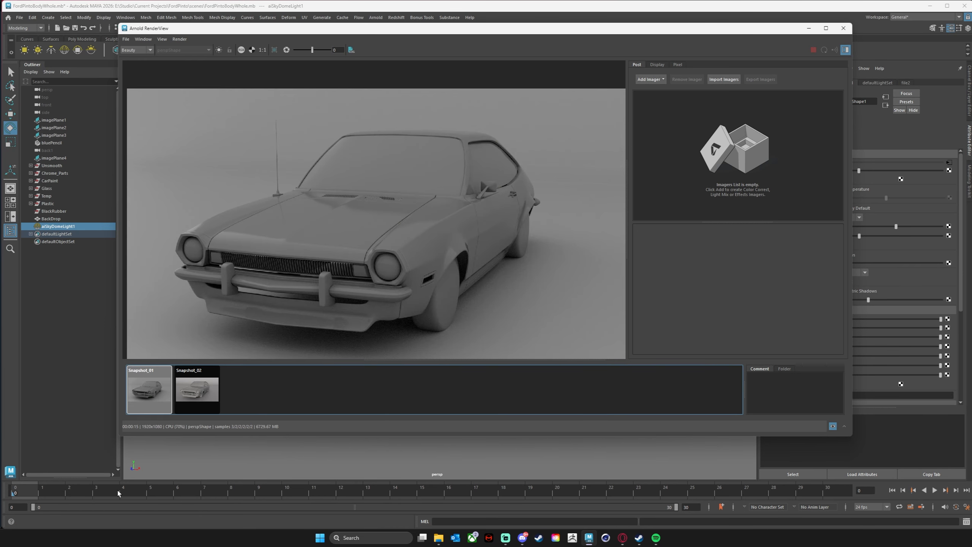
click(203, 399)
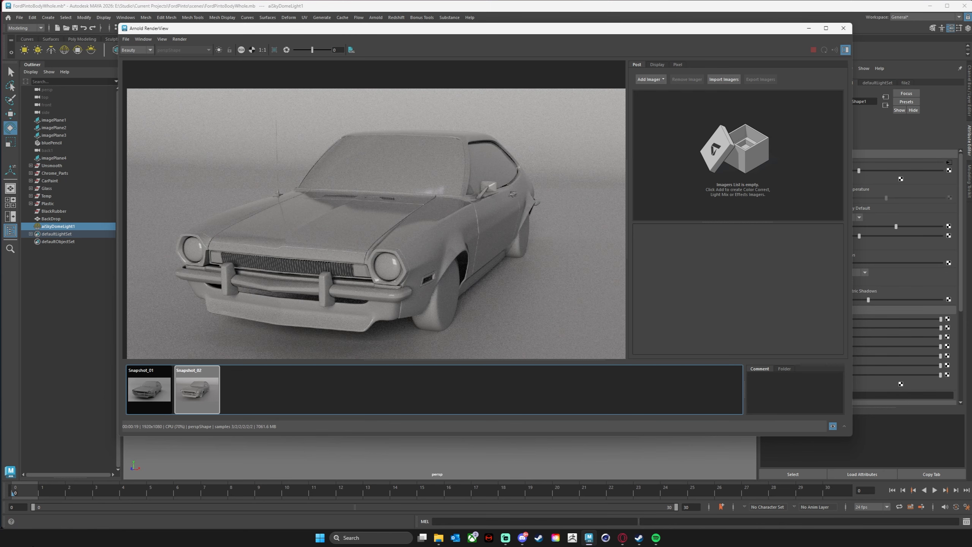
click(163, 396)
click(188, 395)
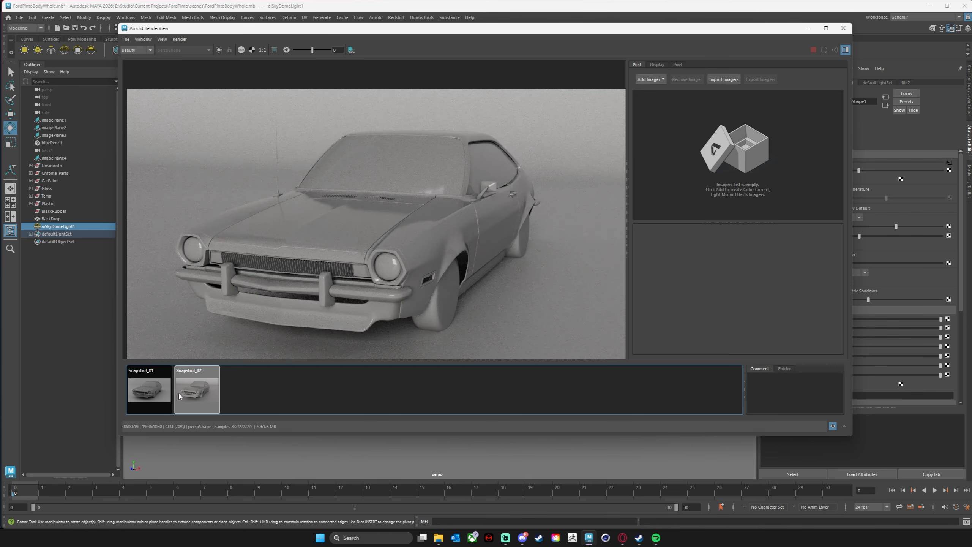
click(168, 395)
click(224, 395)
click(204, 394)
Rotate the skydome light further around its vertical axis to try other lighting directions on the car during the live render
drag(763, 29, 333, 32)
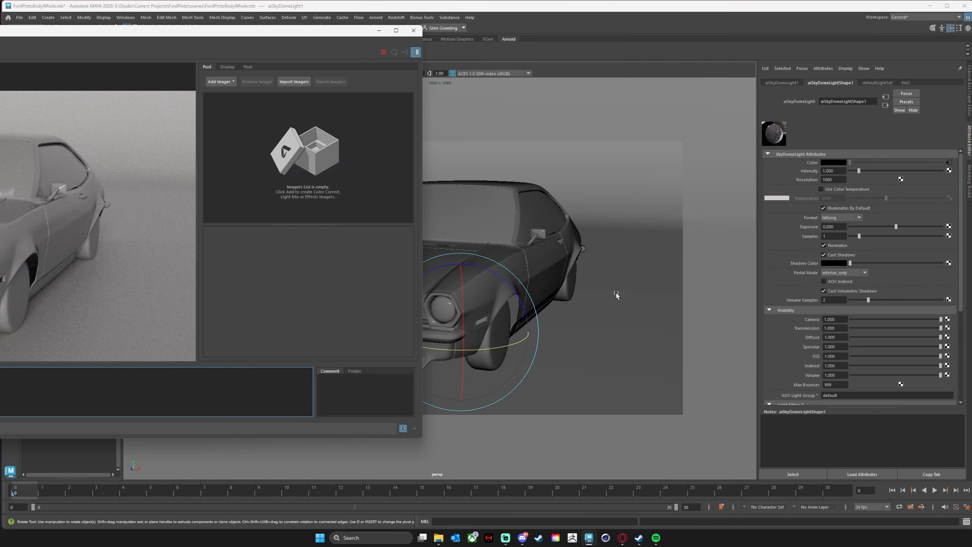
drag(479, 350, 508, 349)
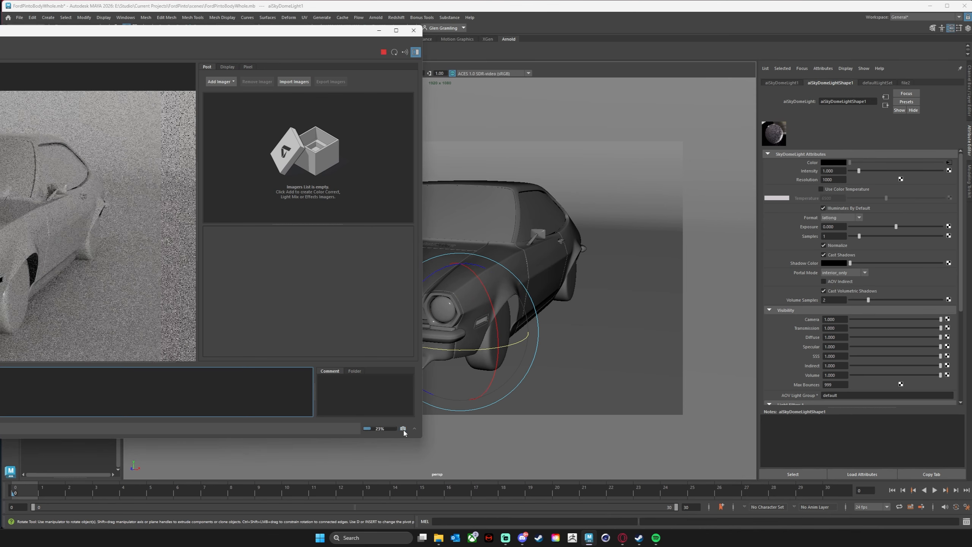
mouse_move(468, 351)
mouse_down()
mouse_move(570, 346)
mouse_move(437, 349)
mouse_move(476, 350)
mouse_move(460, 352)
mouse_up()
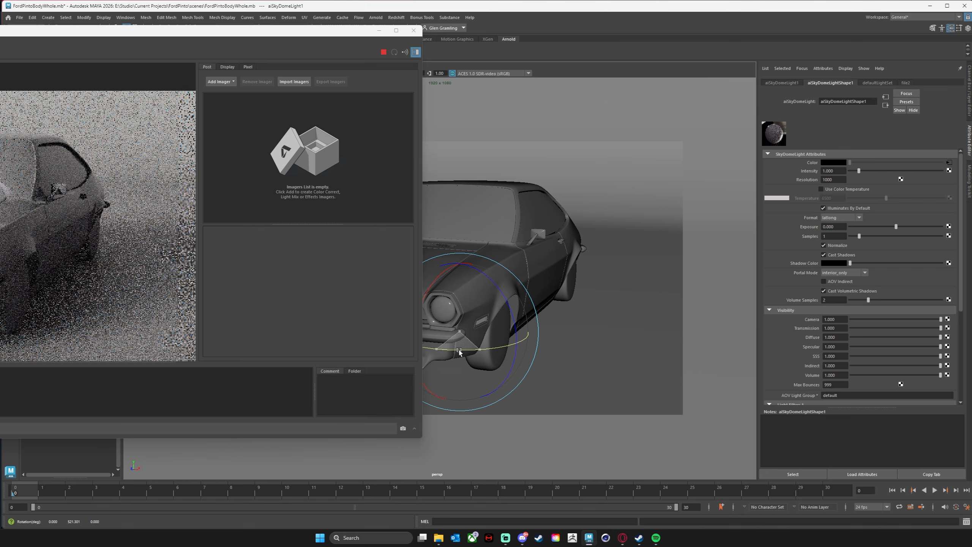
mouse_move(460, 352)
mouse_down()
mouse_move(451, 350)
mouse_move(479, 350)
mouse_up()
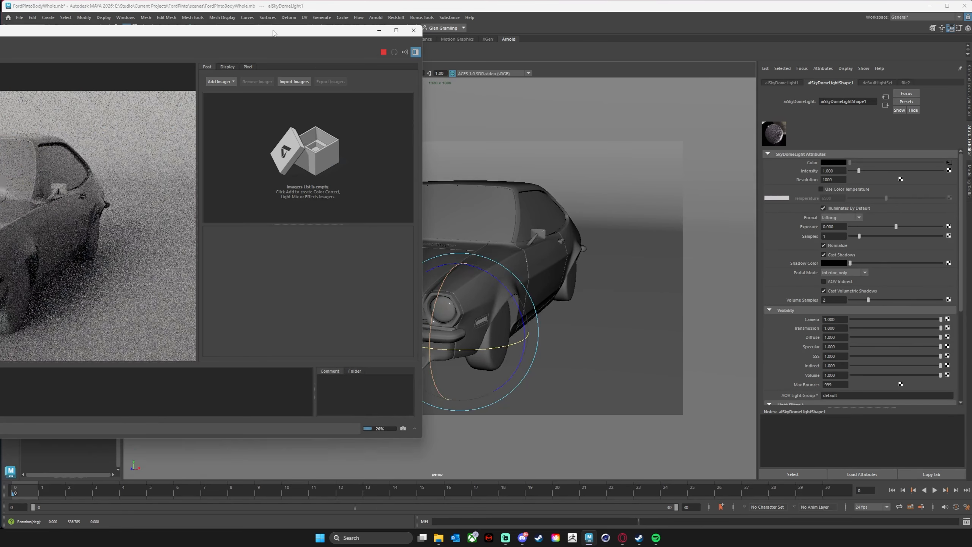
drag(268, 47, 612, 39)
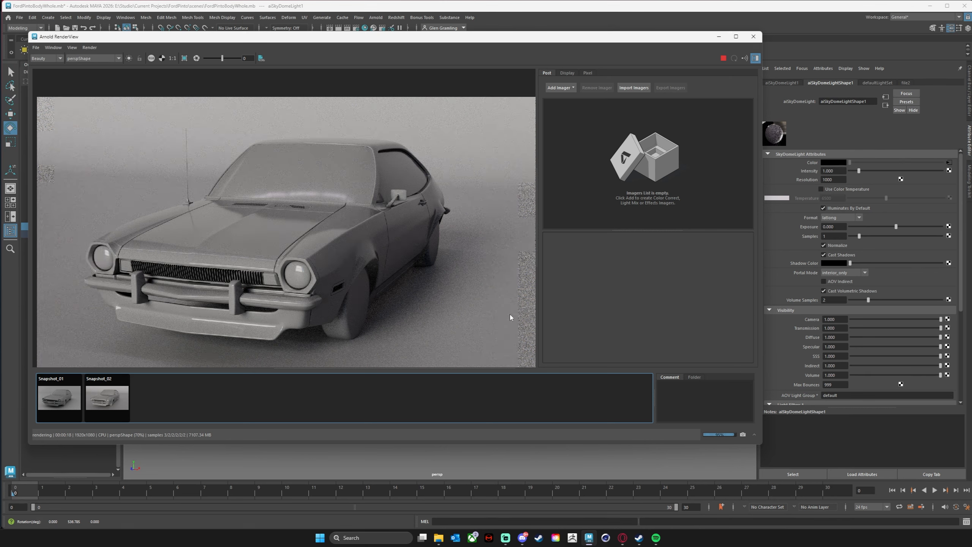
Store a third snapshot of the re-lit render, compare all three snapshots, and return to the live render
click(743, 435)
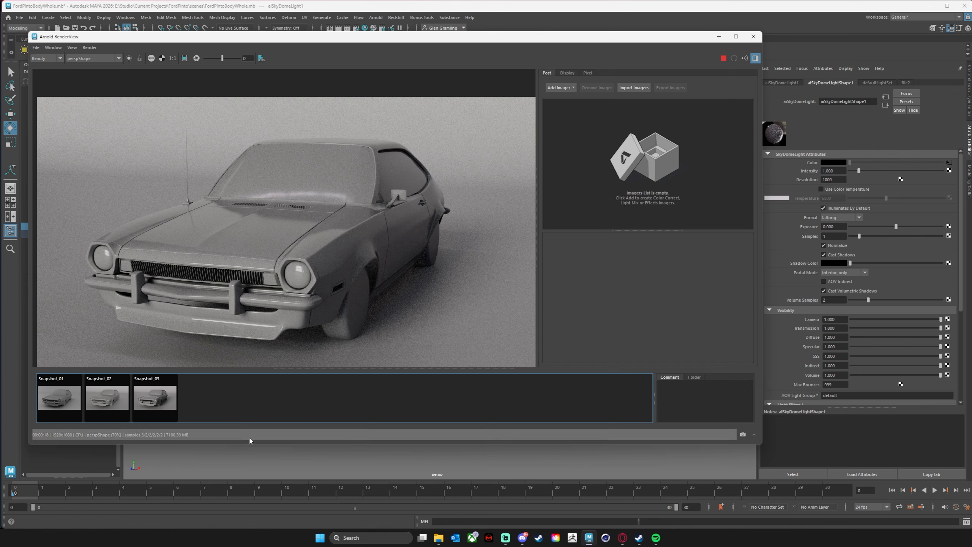
click(75, 405)
click(104, 404)
click(142, 405)
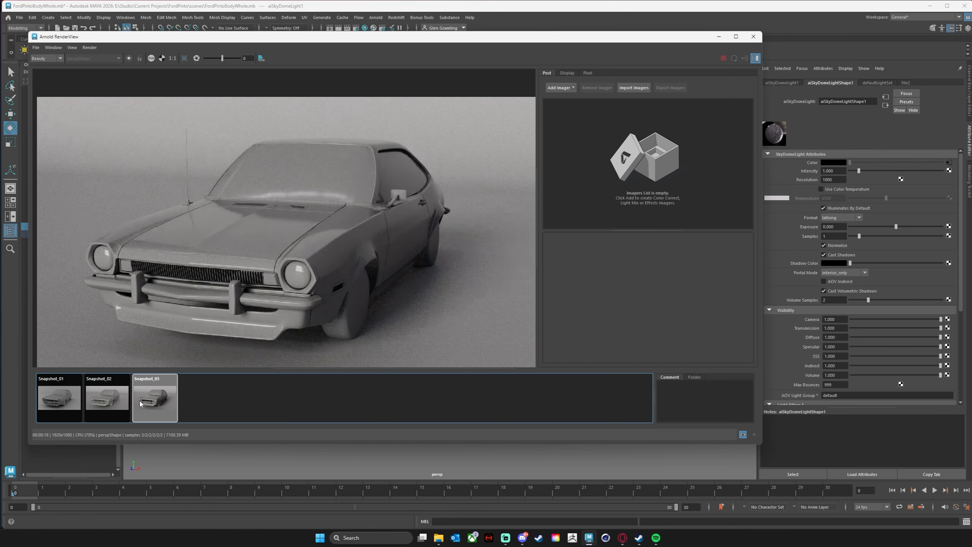
click(101, 405)
click(61, 402)
click(105, 404)
click(153, 405)
click(106, 404)
click(61, 405)
click(105, 404)
click(153, 404)
click(102, 411)
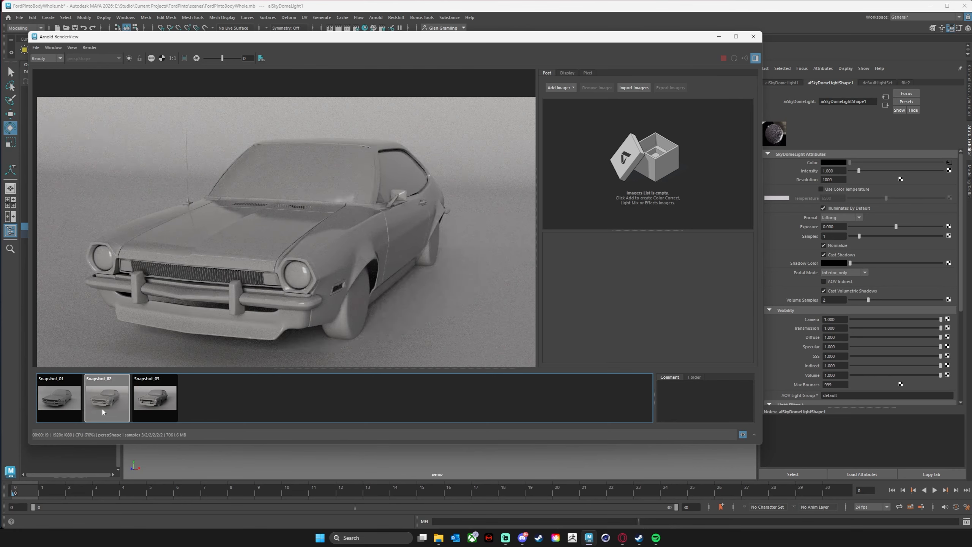
click(153, 402)
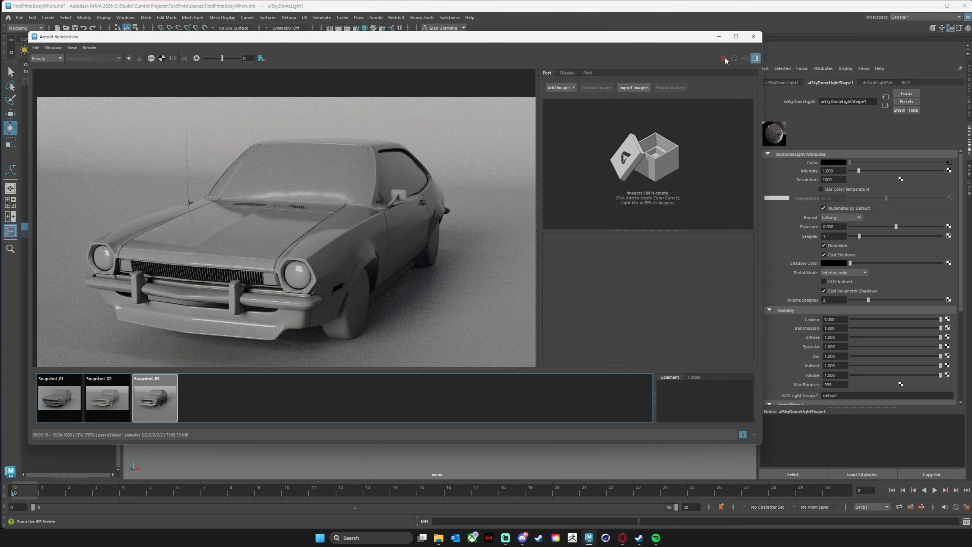
click(743, 435)
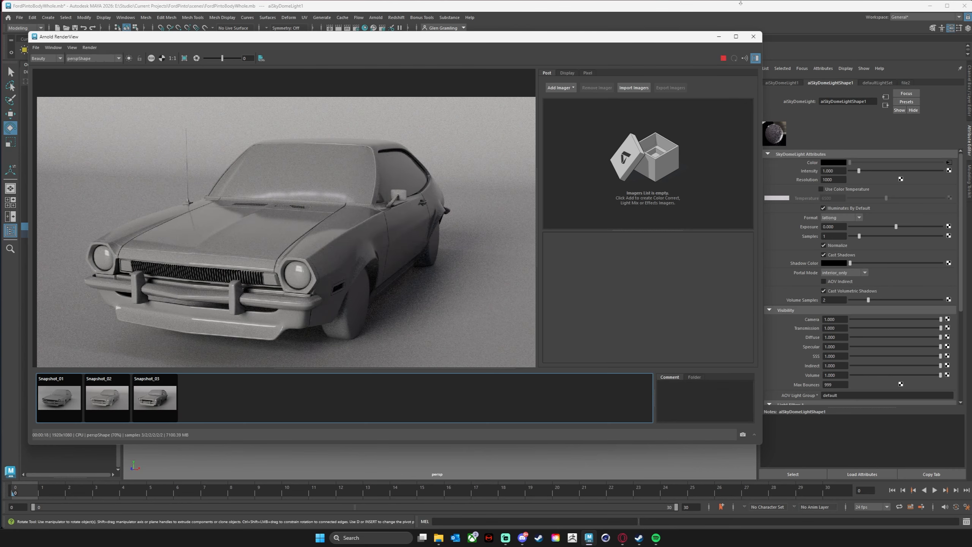
Put the Arnold RenderView window away to uncover the full scene view
drag(686, 40, 217, 78)
drag(207, 70, 480, 67)
drag(554, 147, 511, 148)
click(466, 64)
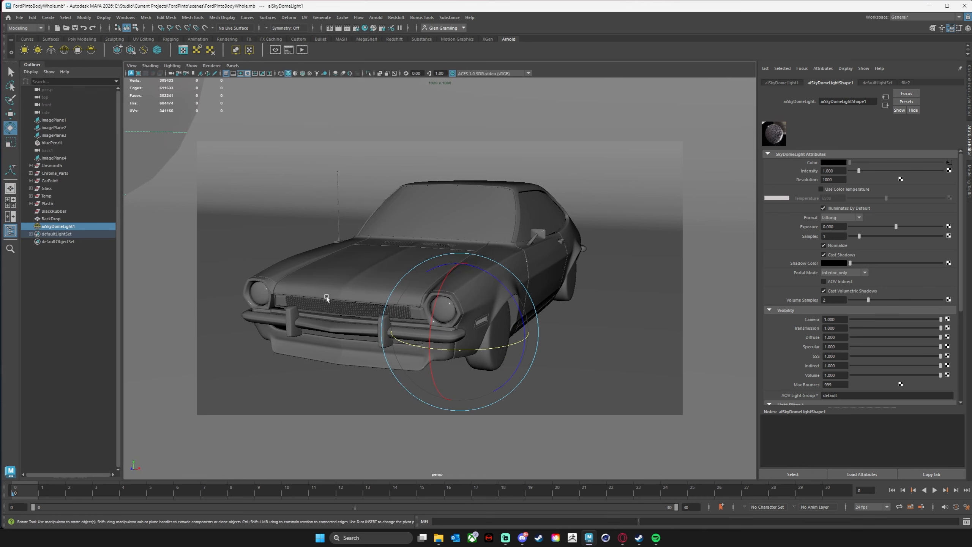
Select all the car's geometry in the scene view, leaving out the BackDrop, with the Move tool active
drag(228, 163, 670, 390)
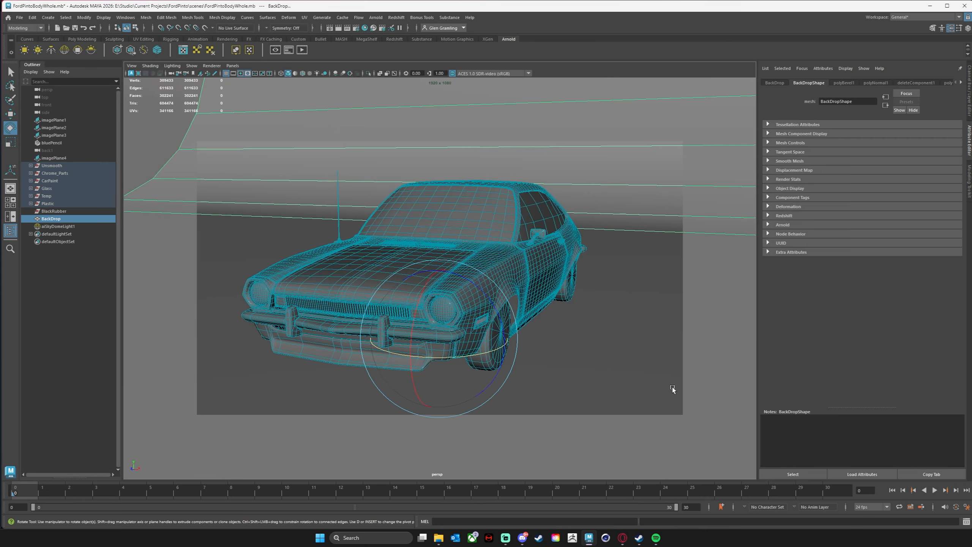
key(w)
drag(629, 232, 655, 263)
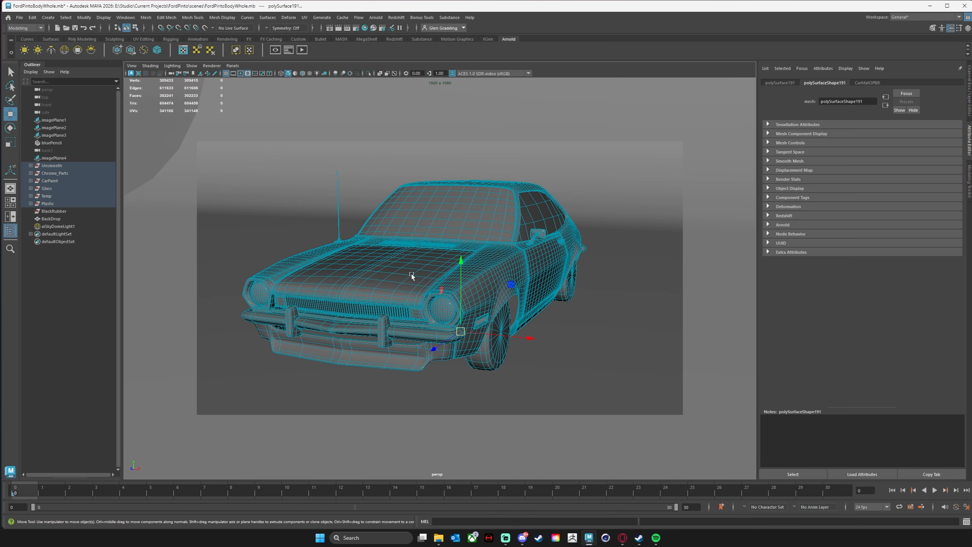
Assign a new OpenPBR Surface material to the selected car geometry
right_click(406, 259)
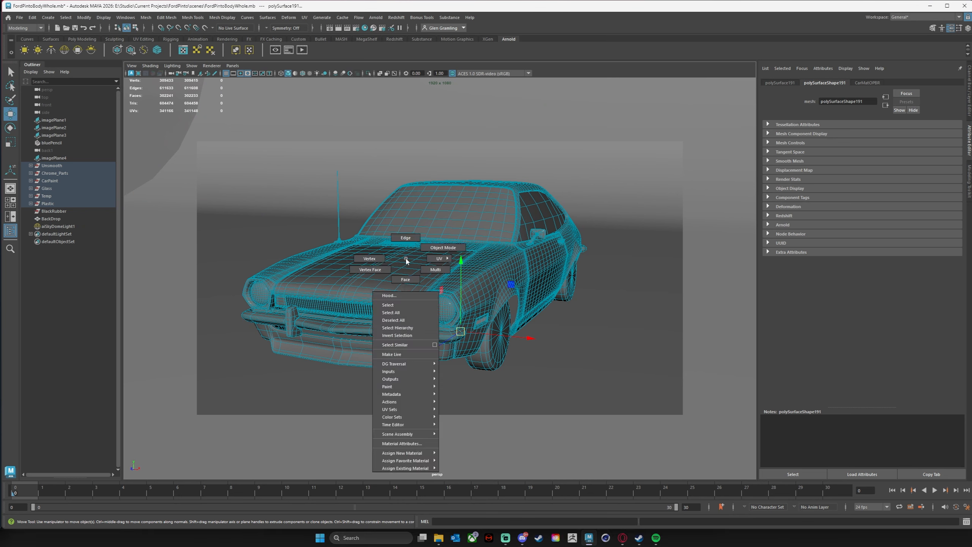
mouse_move(431, 462)
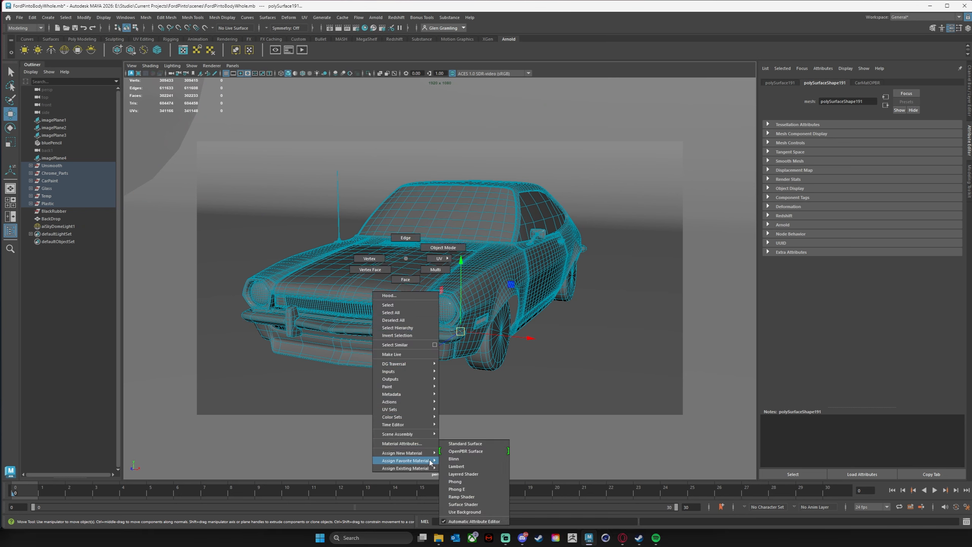
click(479, 454)
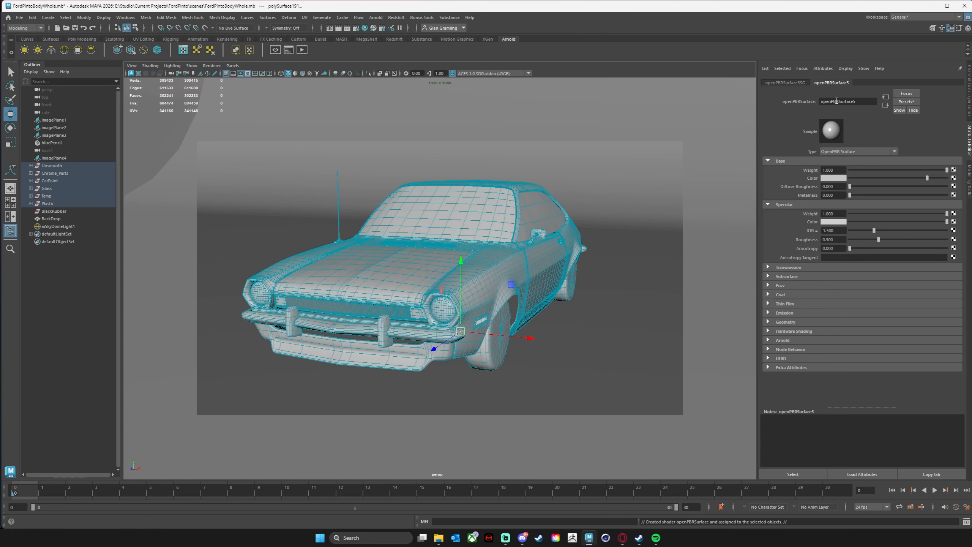
Rename the car's new material PlasticPBRSurface5 and load the Plastic preset into it
drag(832, 101, 772, 102)
text(Plast)
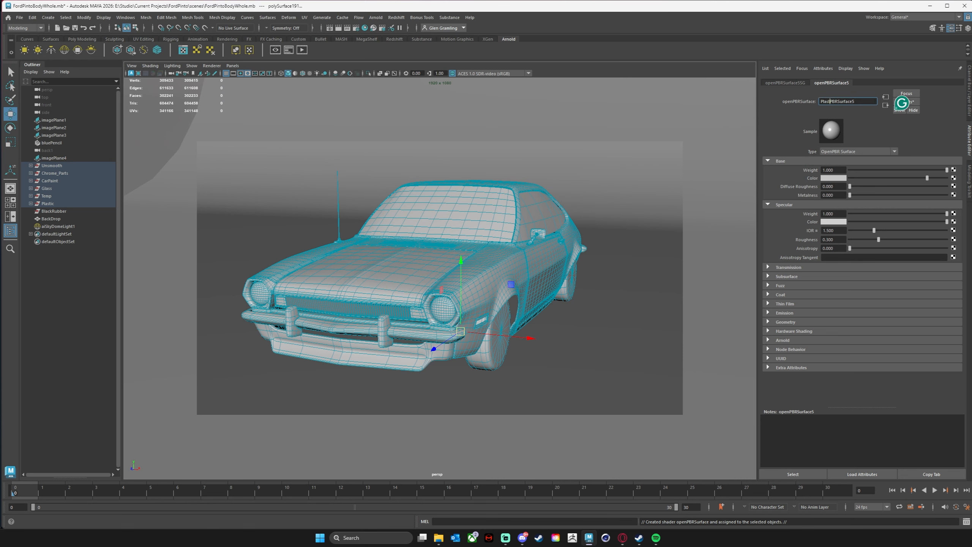
text(ic)
key(Return)
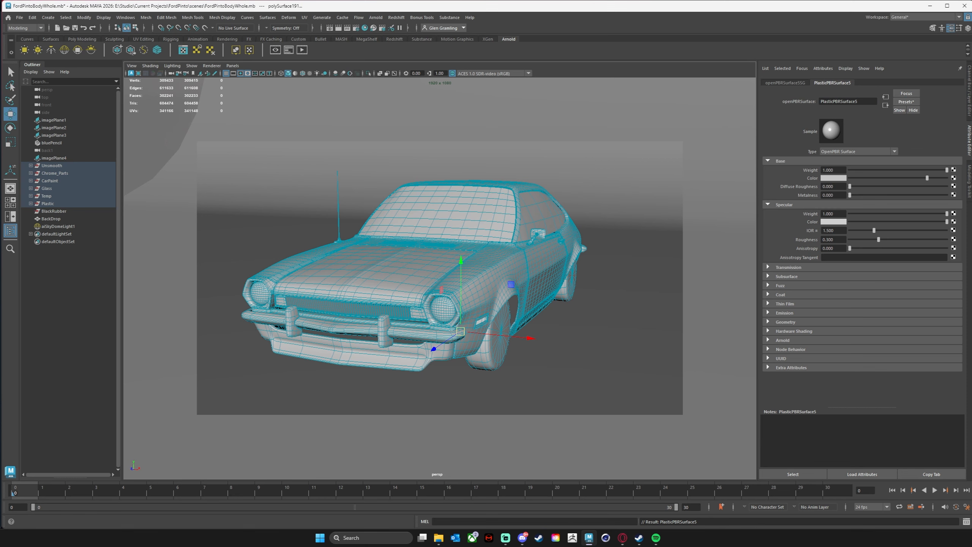
click(911, 103)
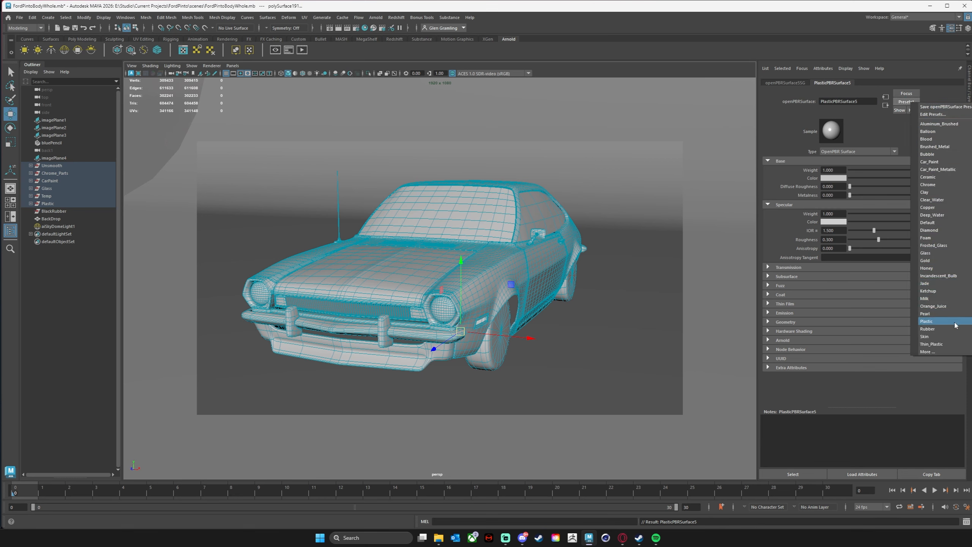
click(930, 321)
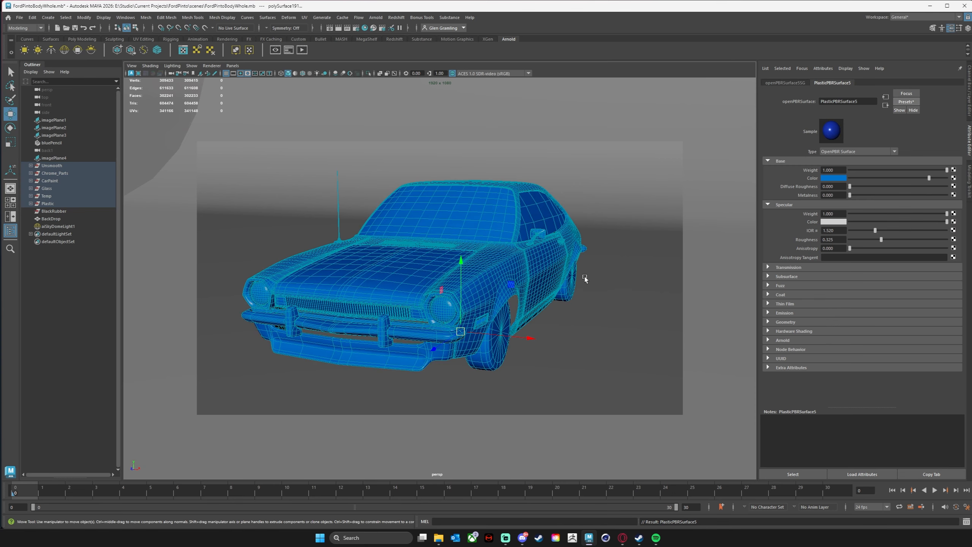
Save the scene and render the plastic car in Arnold RenderView
alt+middle_drag(582, 279, 592, 279)
alt+drag(592, 279, 605, 277)
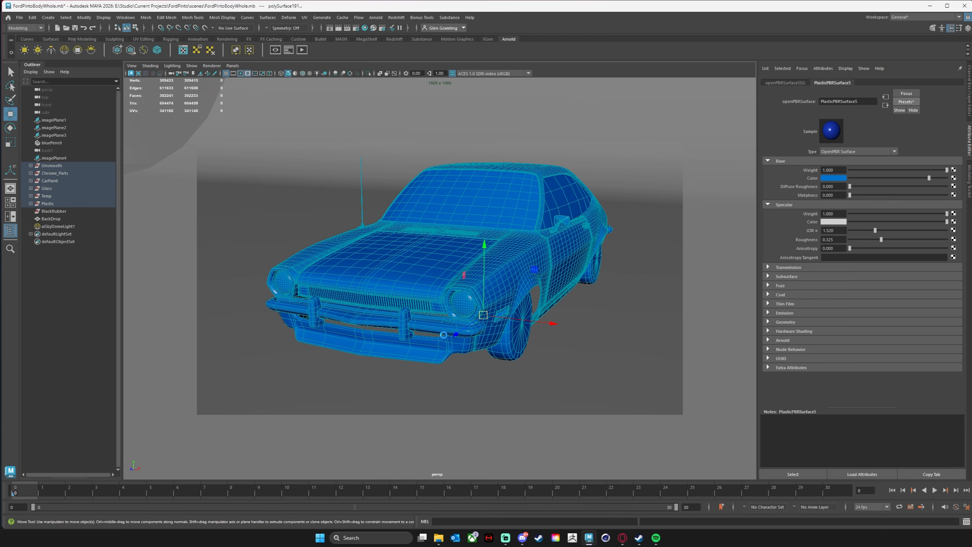
key(ctrl+s)
key(alt+Tab)
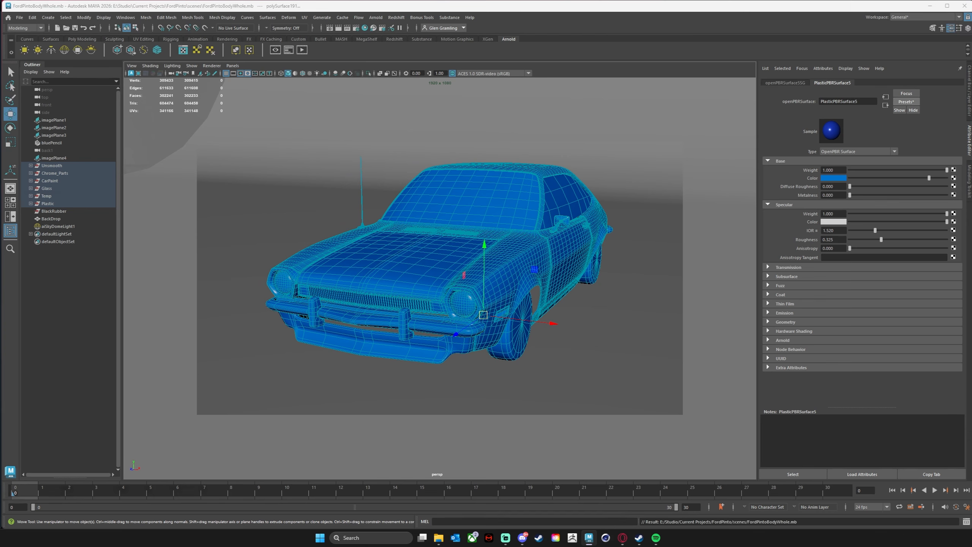
drag(366, 67, 664, 38)
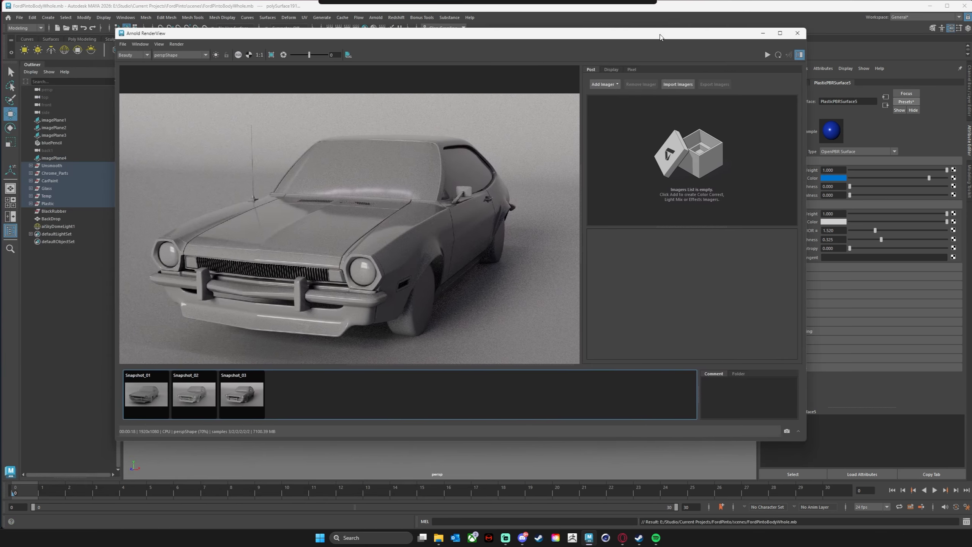
click(781, 57)
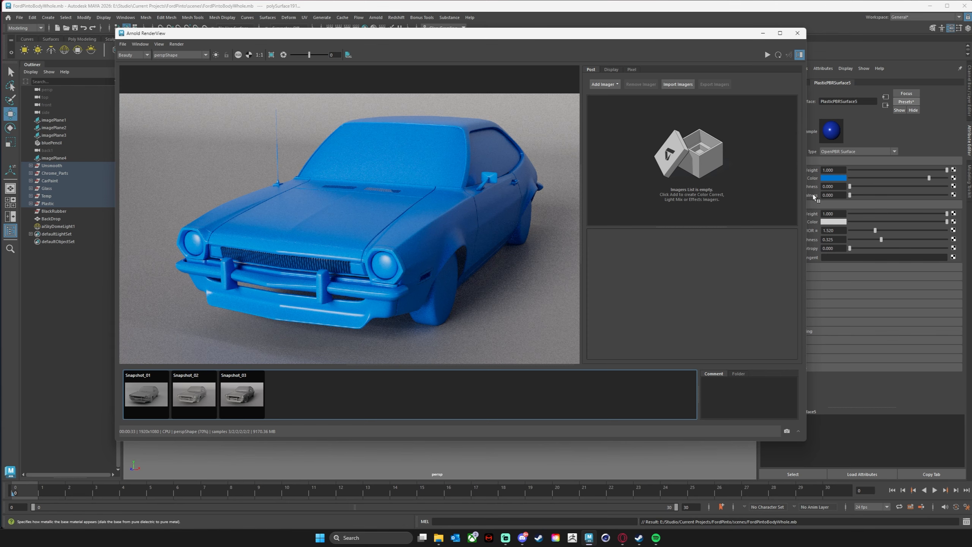
Change the plastic material's base color to orange, keeping the render window clear of its attributes
drag(721, 37, 659, 53)
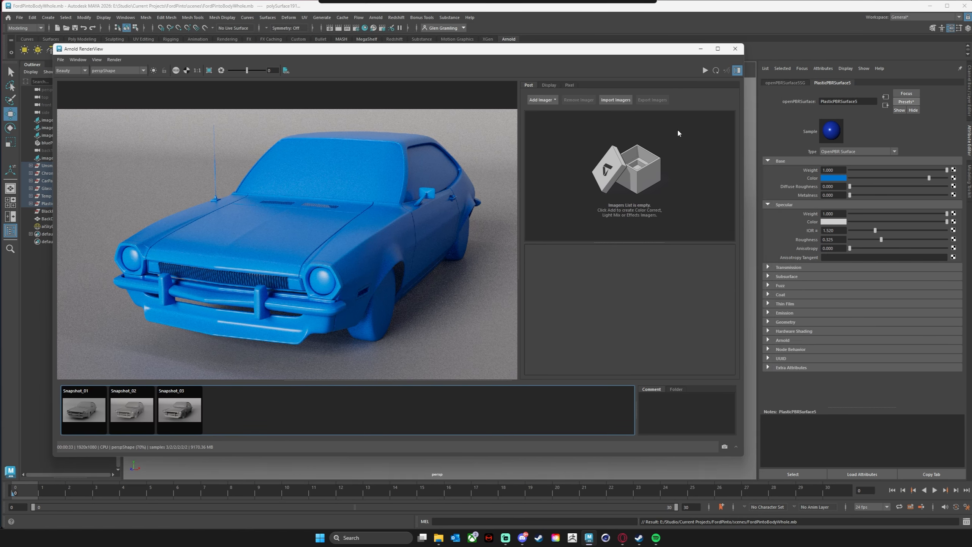
click(832, 179)
click(832, 180)
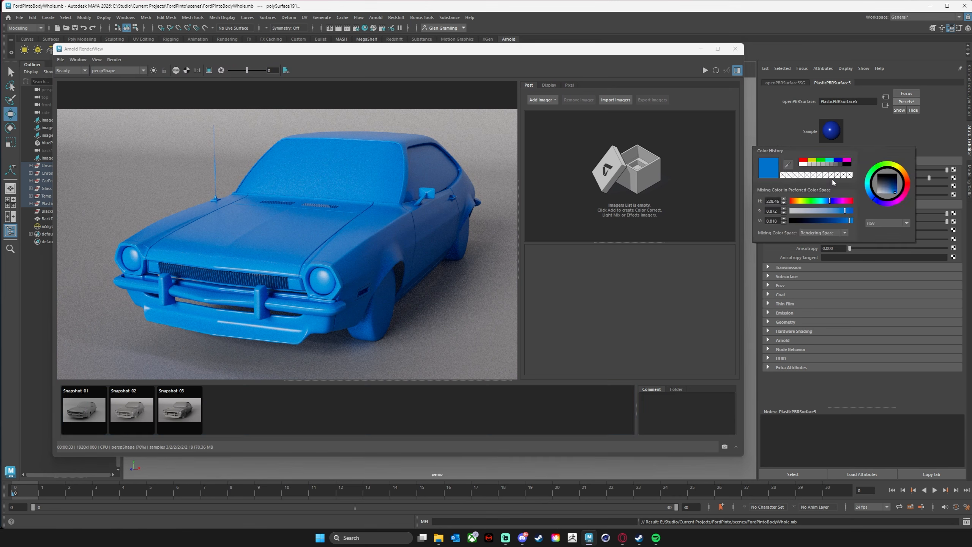
click(907, 180)
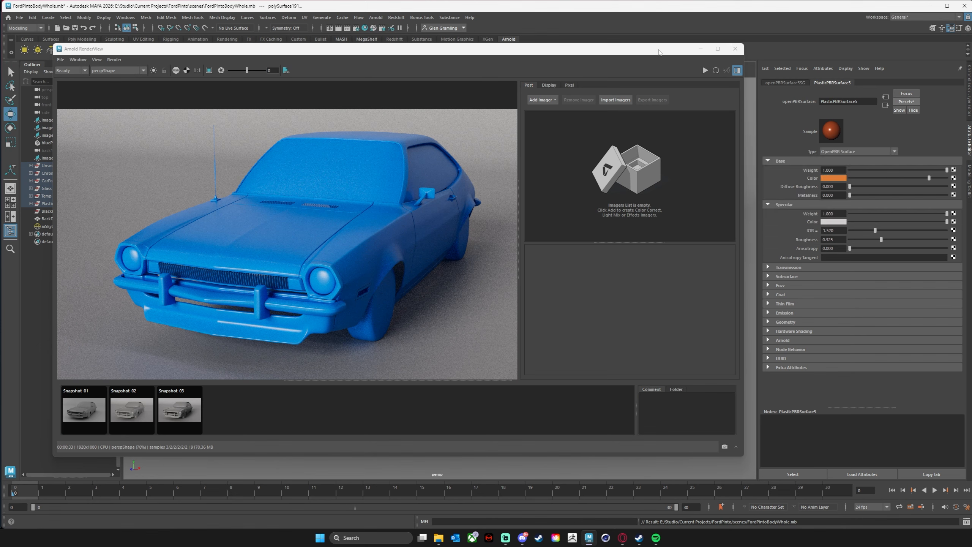
click(658, 51)
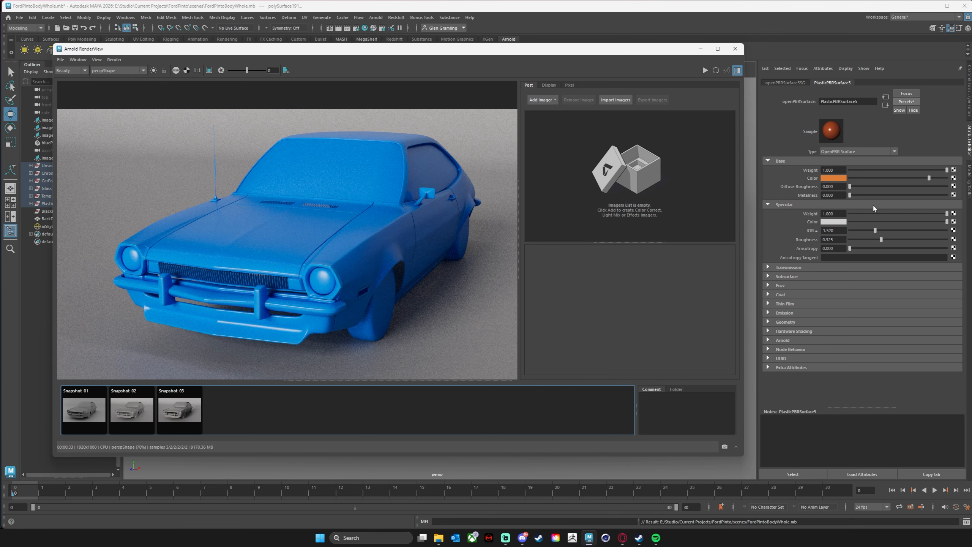
Set the plastic material's subsurface color to the same orange, taken from the color history
click(768, 276)
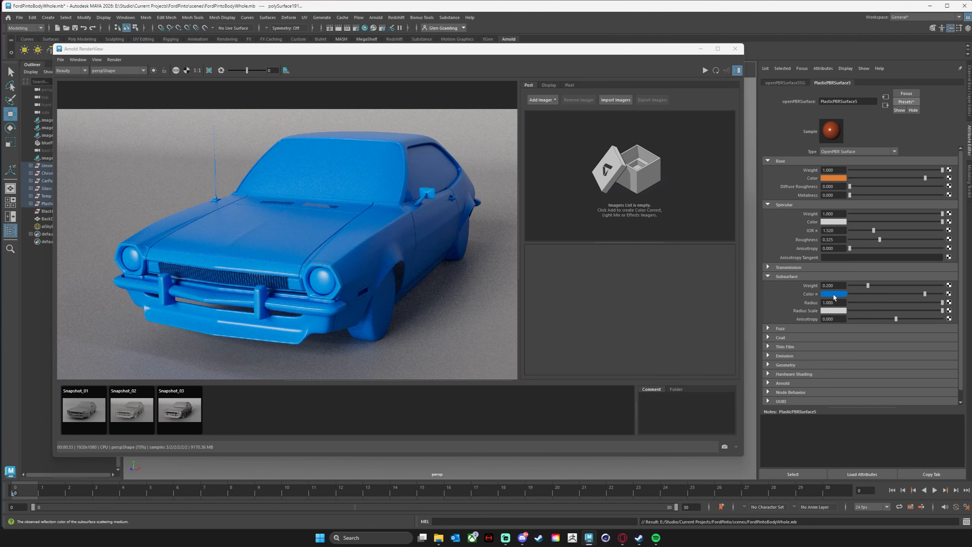
click(836, 298)
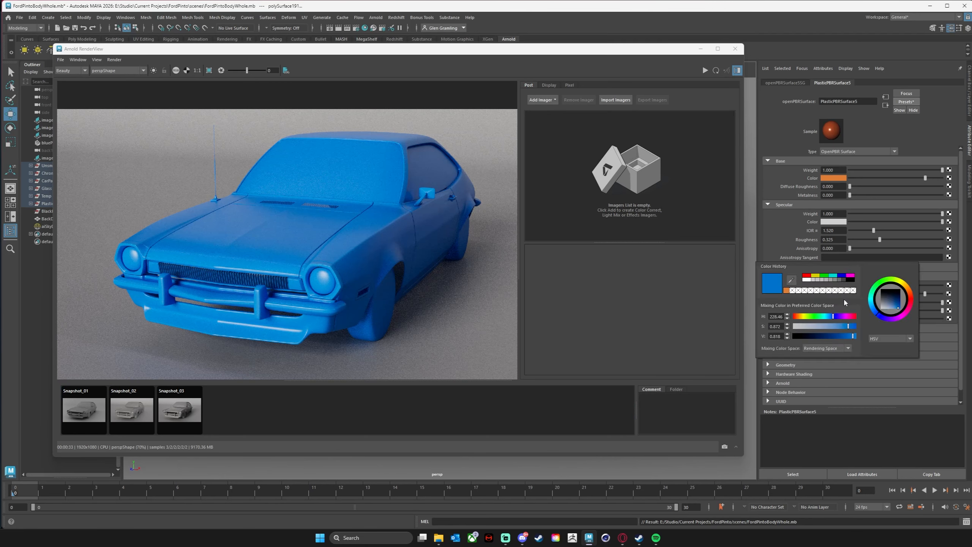
click(786, 290)
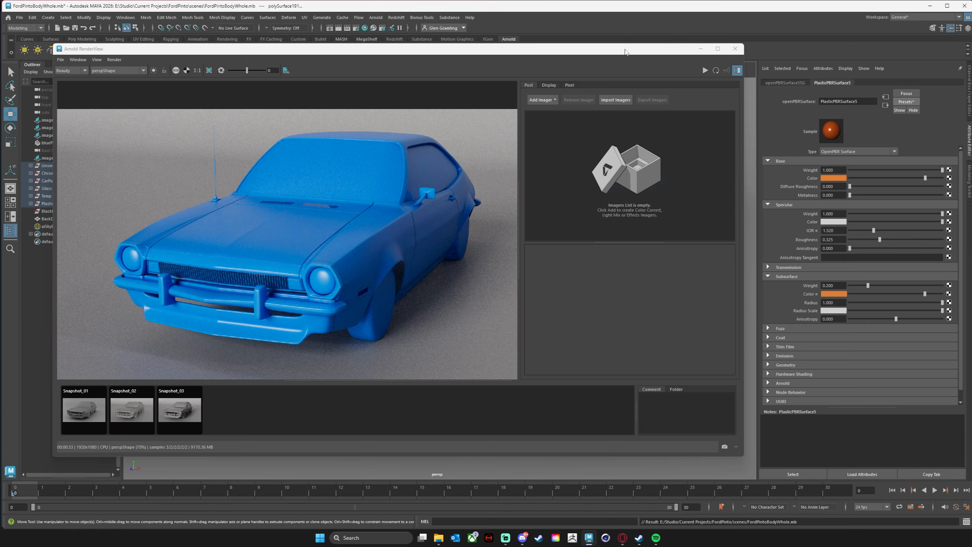
drag(627, 52, 659, 39)
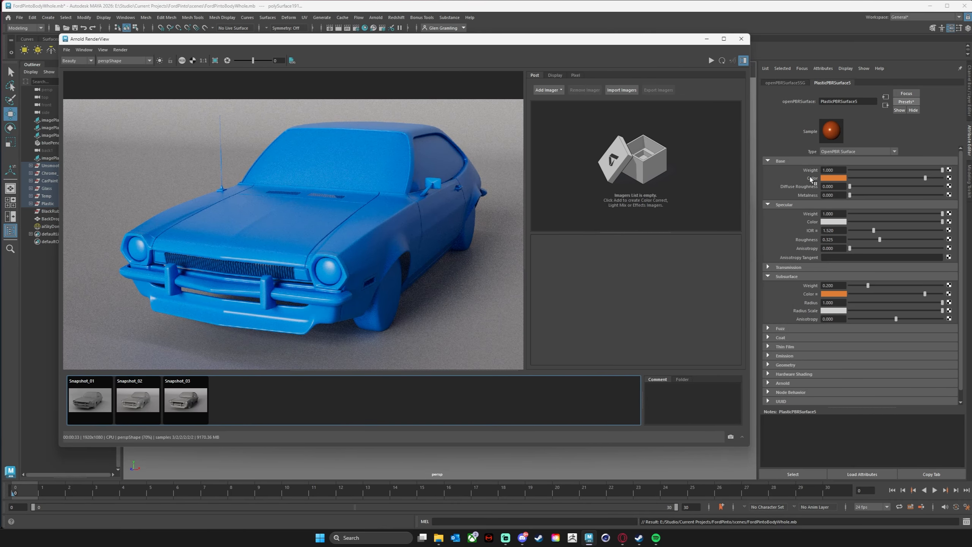
click(787, 269)
click(787, 267)
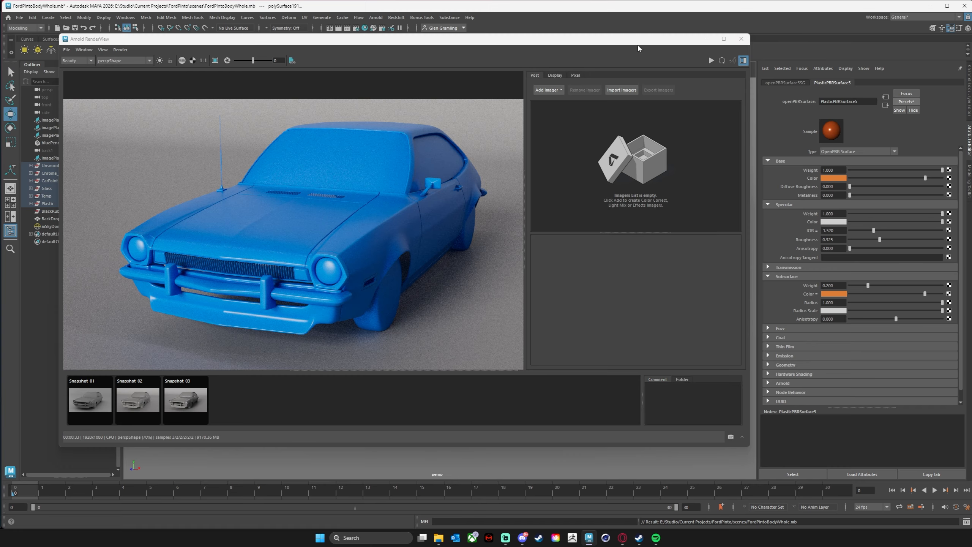
Start the render again and shift the material's base color to a slightly redder orange with hue 14.872
drag(645, 40, 676, 41)
click(742, 61)
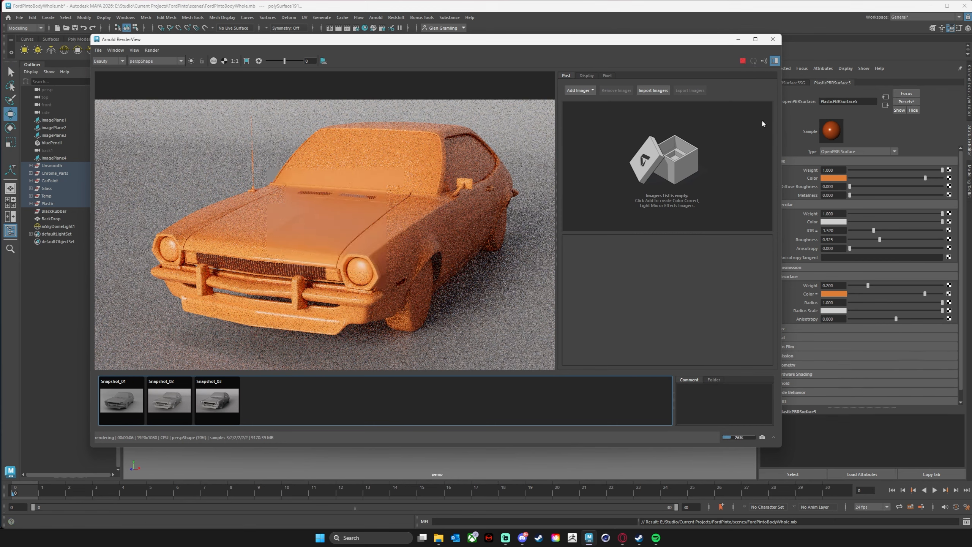
click(838, 178)
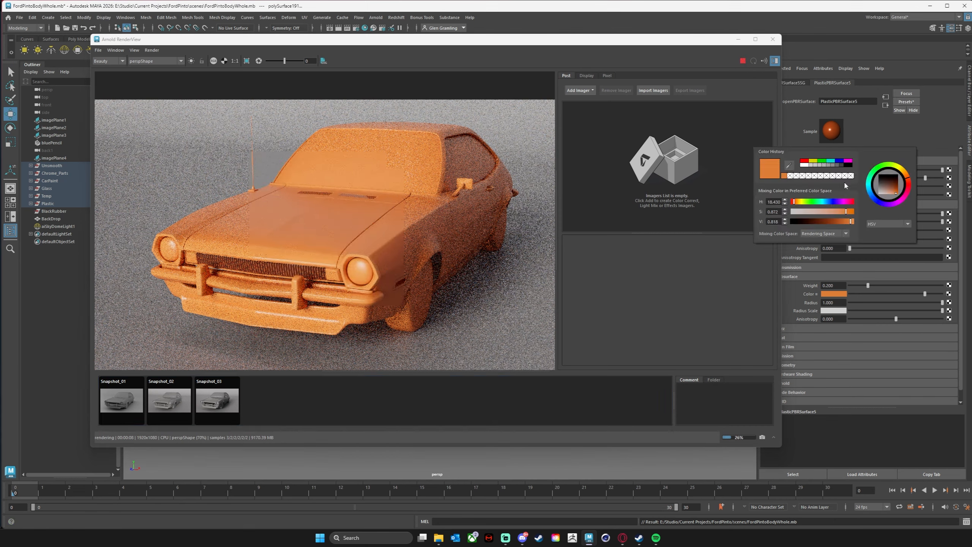
click(911, 184)
click(912, 171)
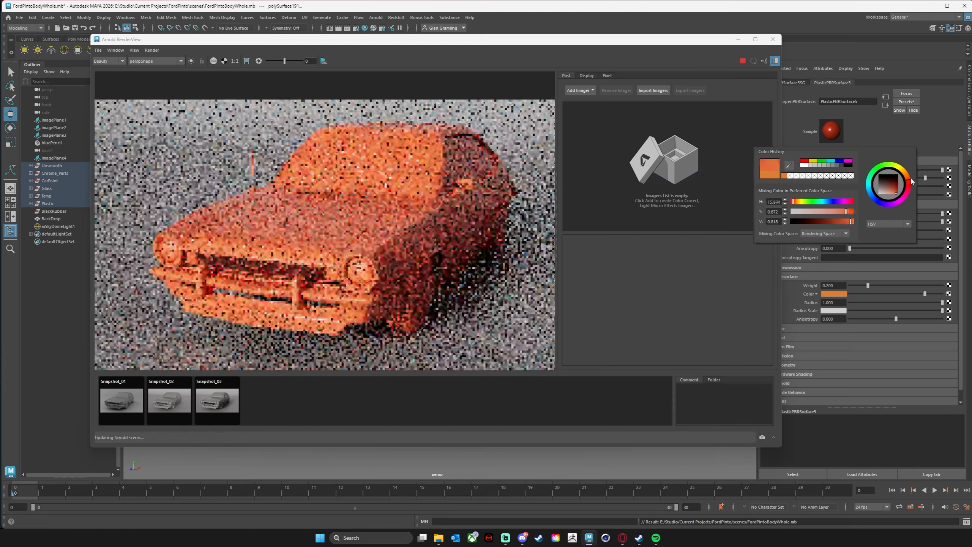
click(914, 182)
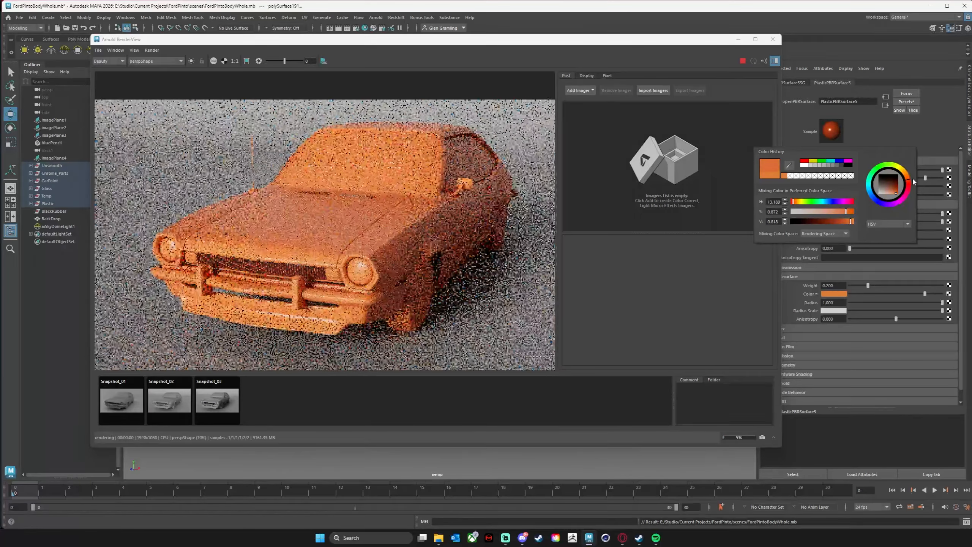
click(915, 182)
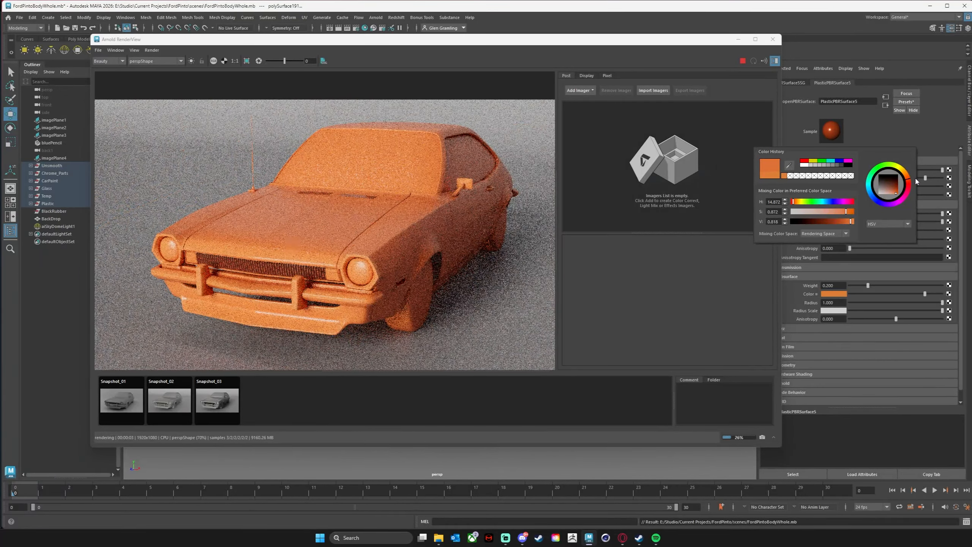
Stop the render and set the Arnold Camera (AA) samples to 4 in the Render Settings
click(743, 61)
drag(581, 46, 598, 88)
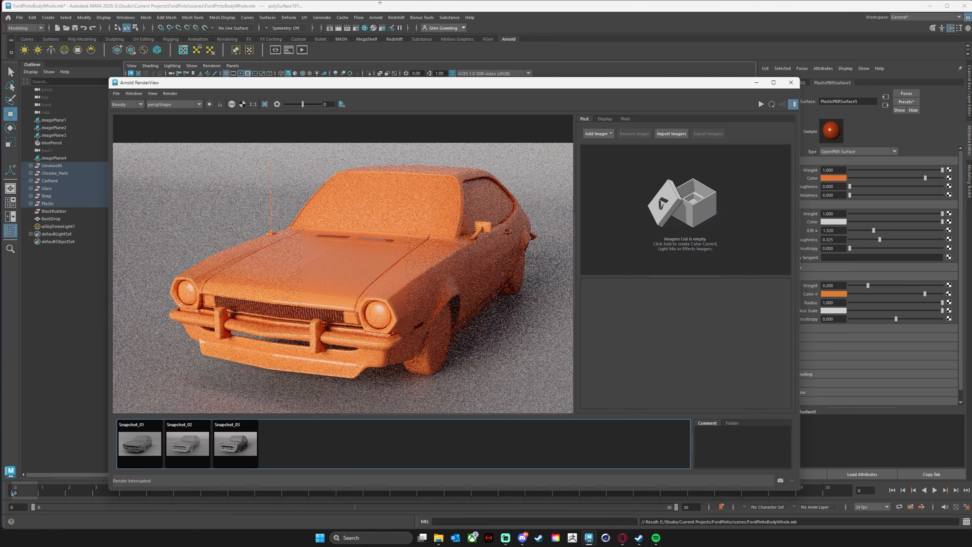
click(356, 28)
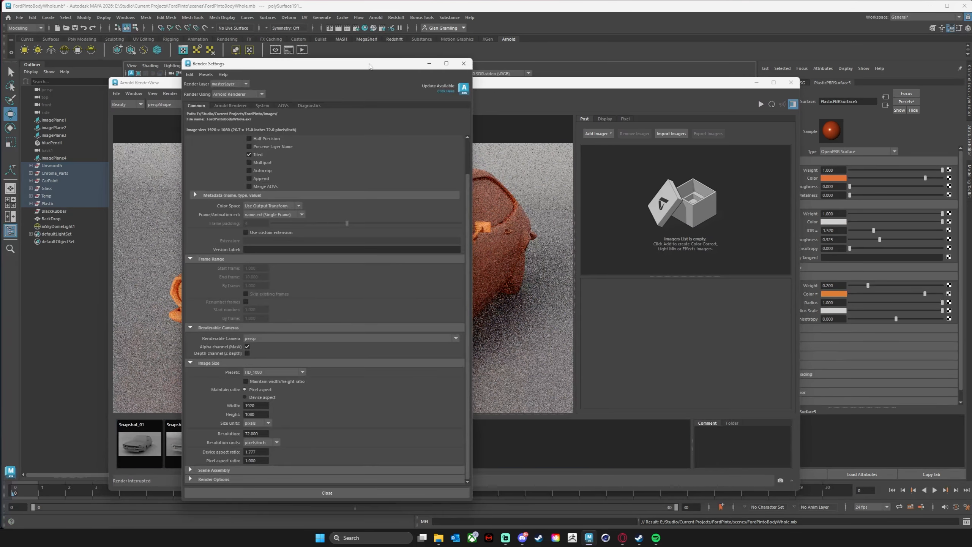
drag(370, 63, 423, 62)
click(284, 103)
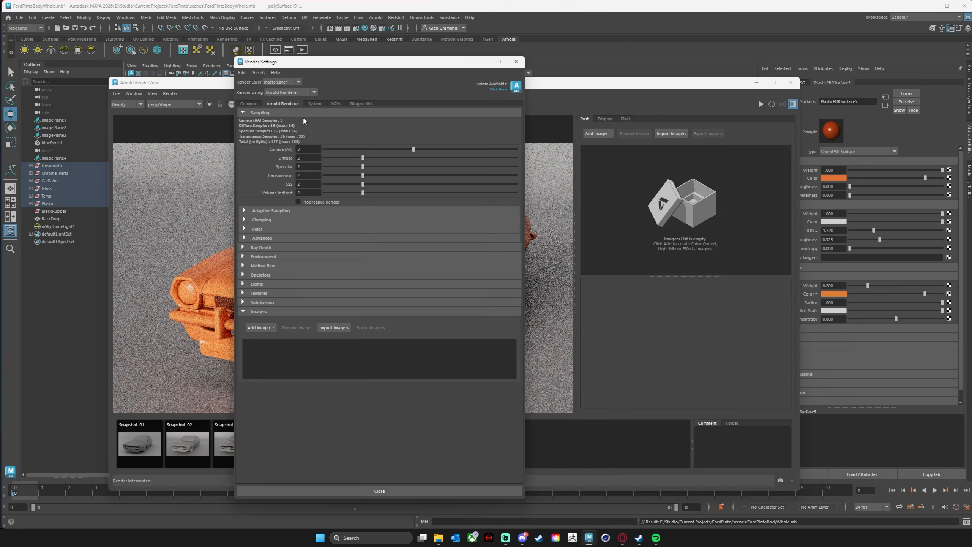
double_click(307, 149)
Add a Denoiser Optix imager to the Arnold settings and close Render Settings to view the denoised render
click(261, 328)
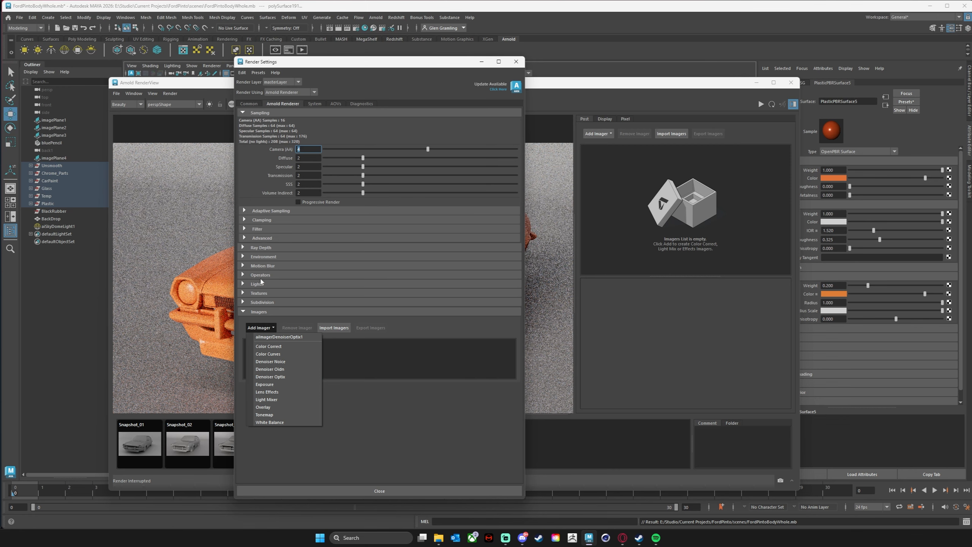
click(272, 377)
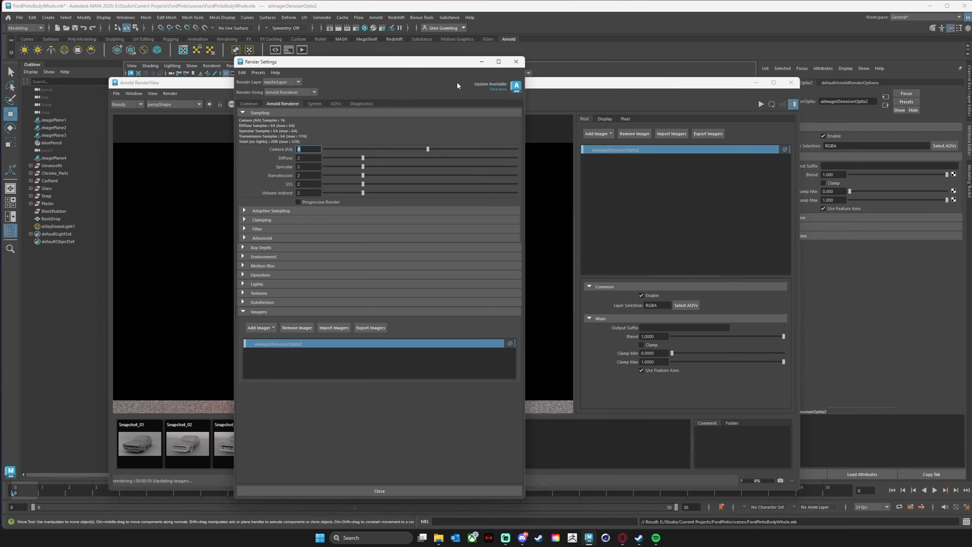
drag(444, 64, 441, 72)
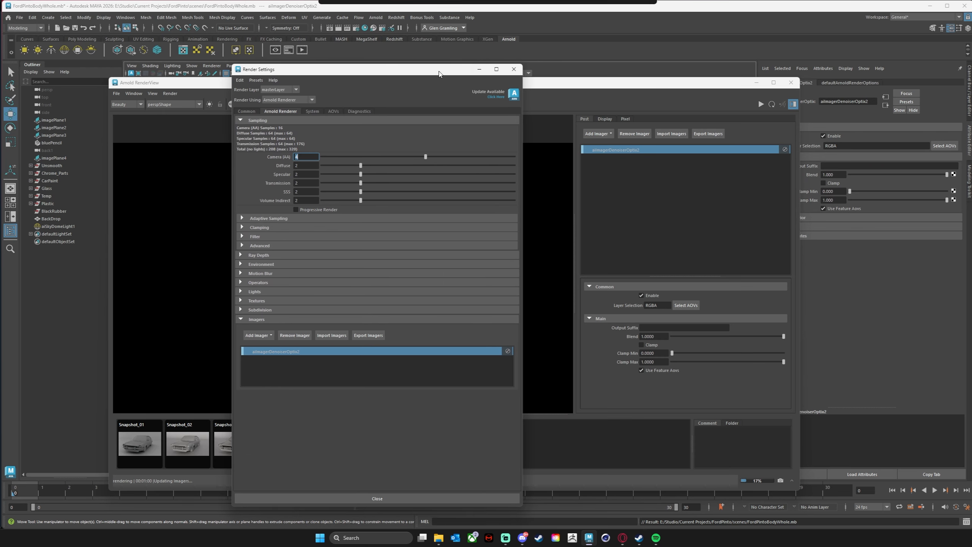
click(512, 73)
drag(678, 82, 675, 64)
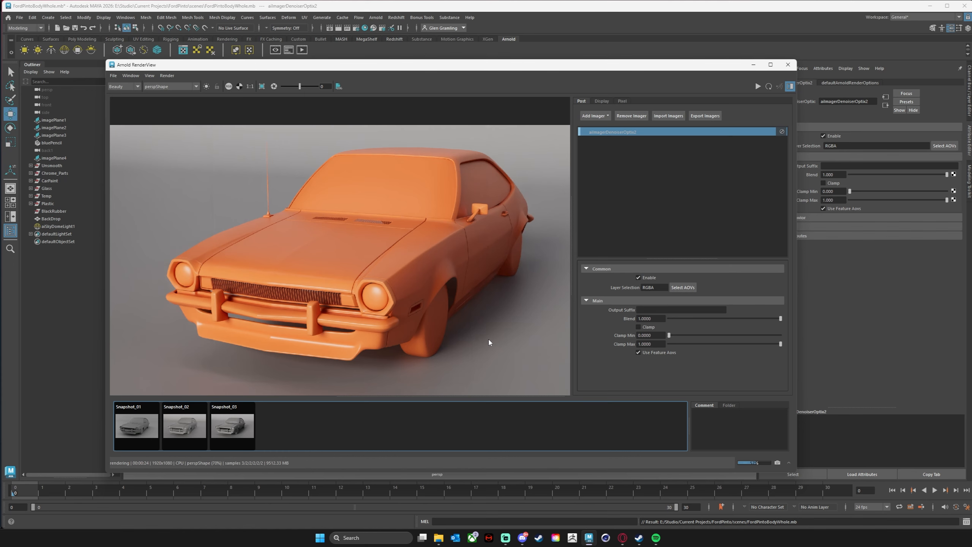
Stop the render and select the BackDrop in the scene view, with the render window moved aside
key(Escape)
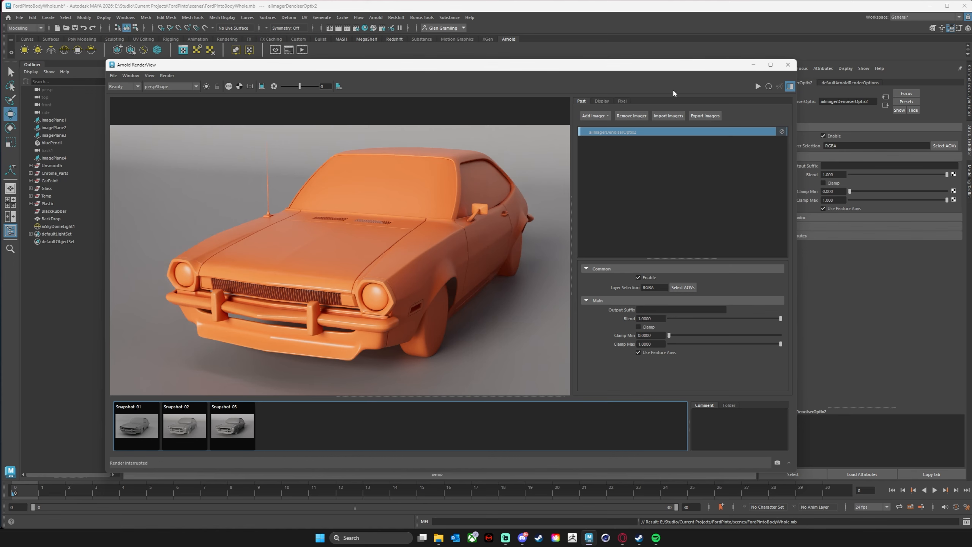
drag(659, 71, 234, 70)
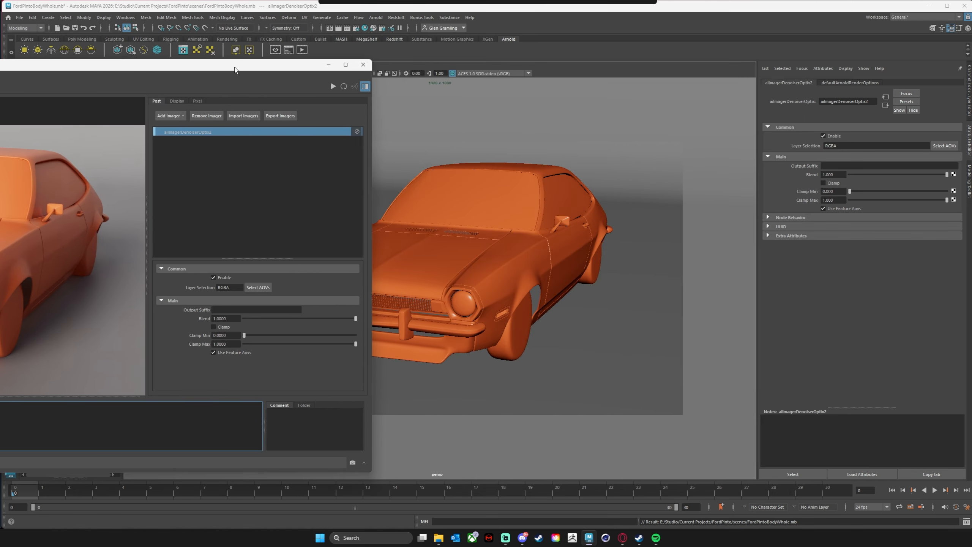
click(639, 344)
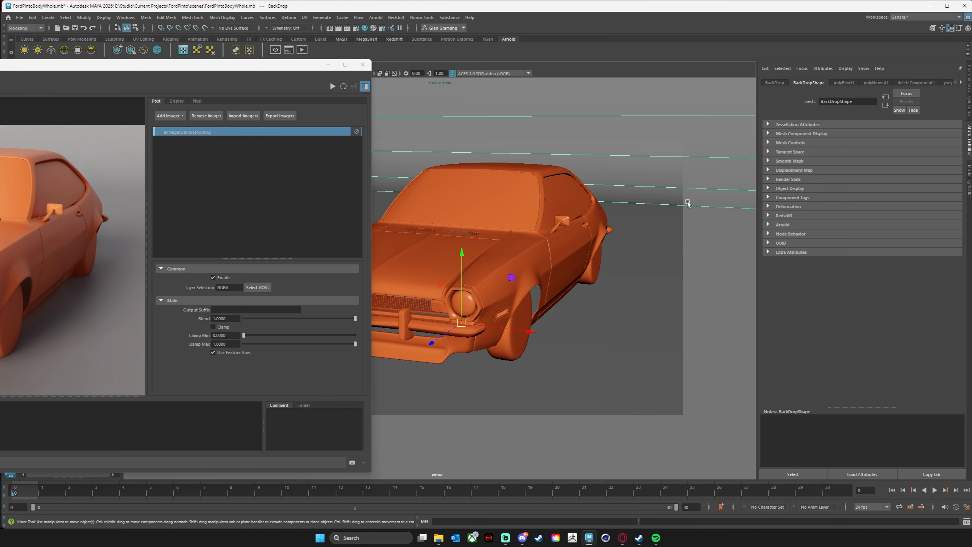
Assign a new OpenPBR Surface material to the BackDrop and darken its base color to near black
right_click(640, 262)
mouse_move(624, 464)
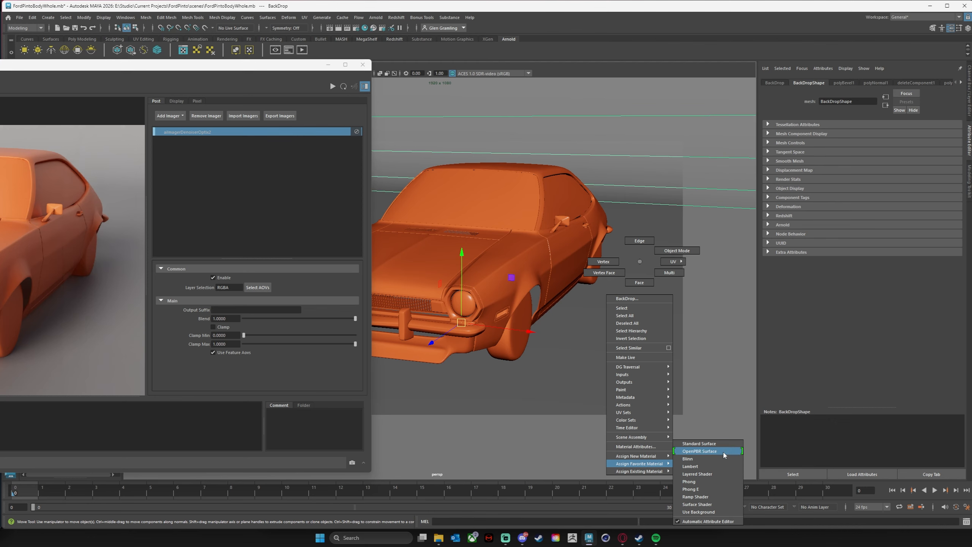
click(700, 452)
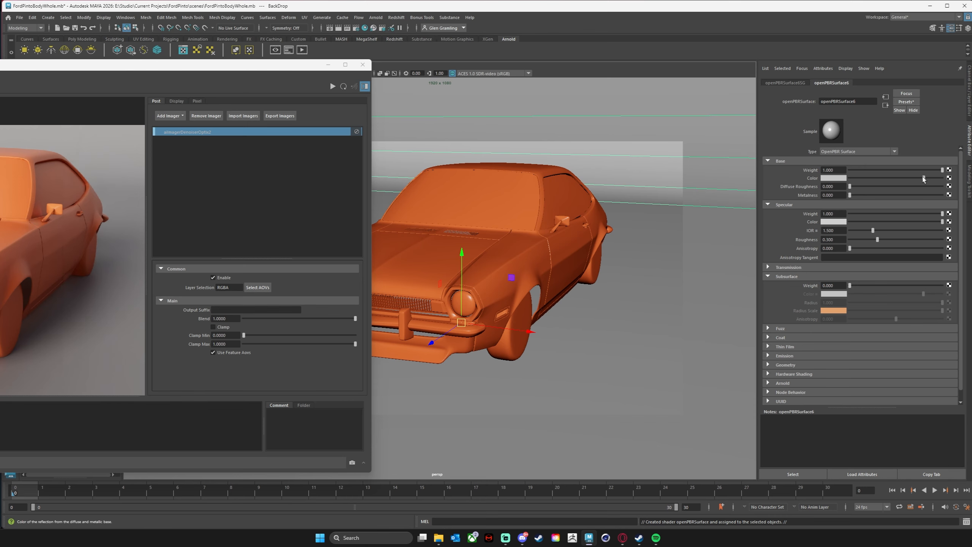
drag(923, 179, 863, 182)
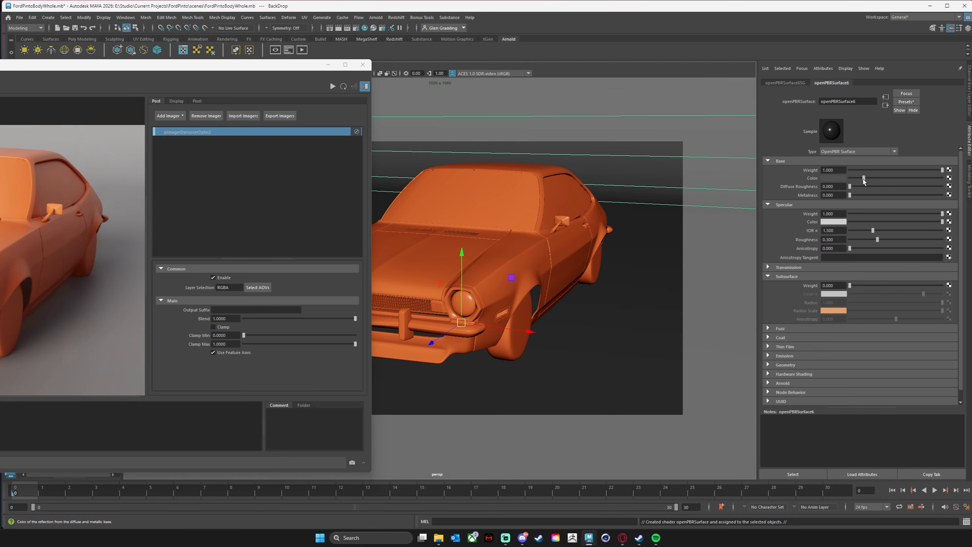
Start the Arnold render and lower the backdrop material's specular roughness to 0.074
drag(233, 67, 568, 53)
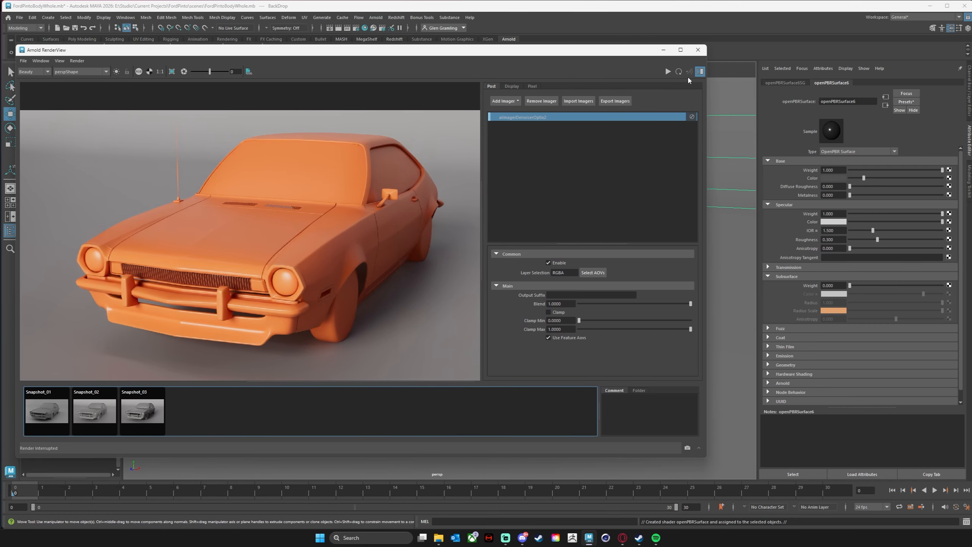
click(670, 72)
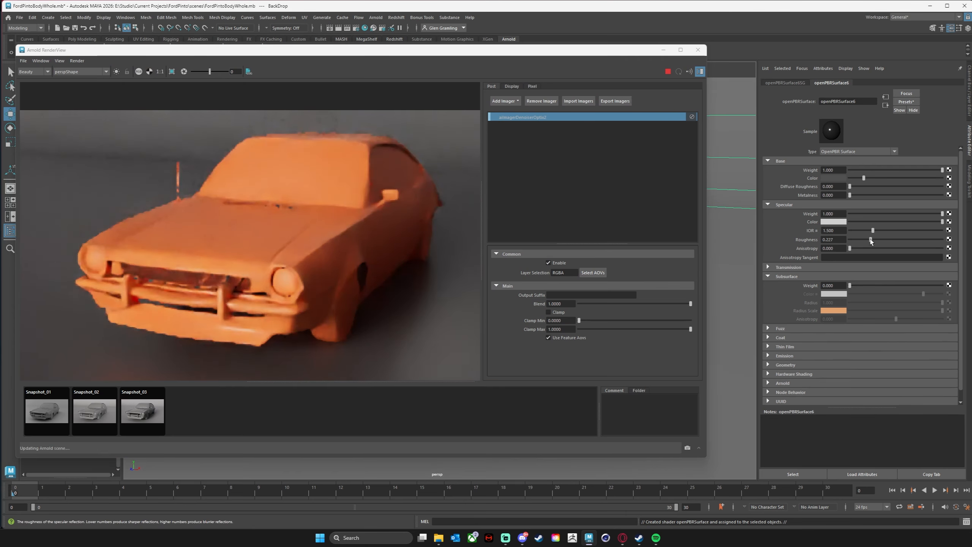
drag(878, 240, 857, 244)
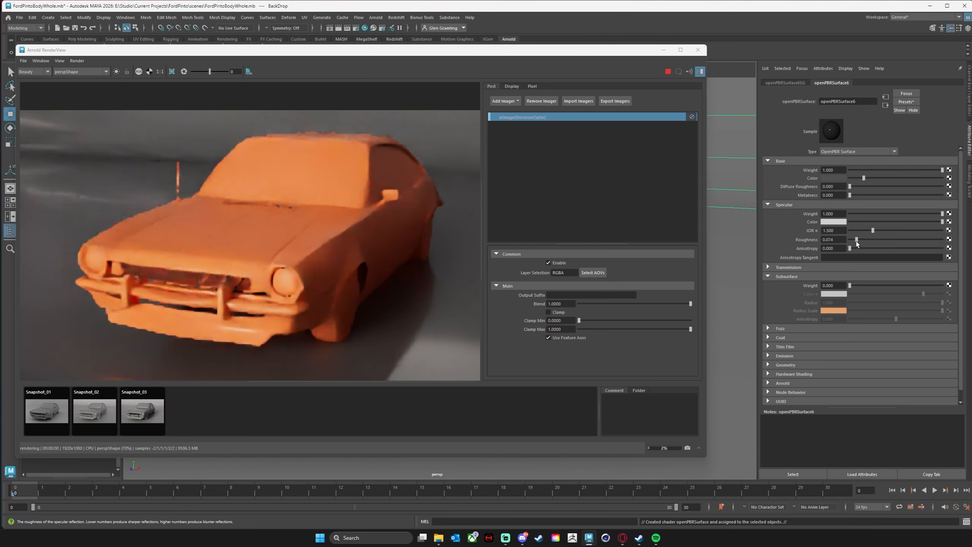
drag(857, 244, 858, 244)
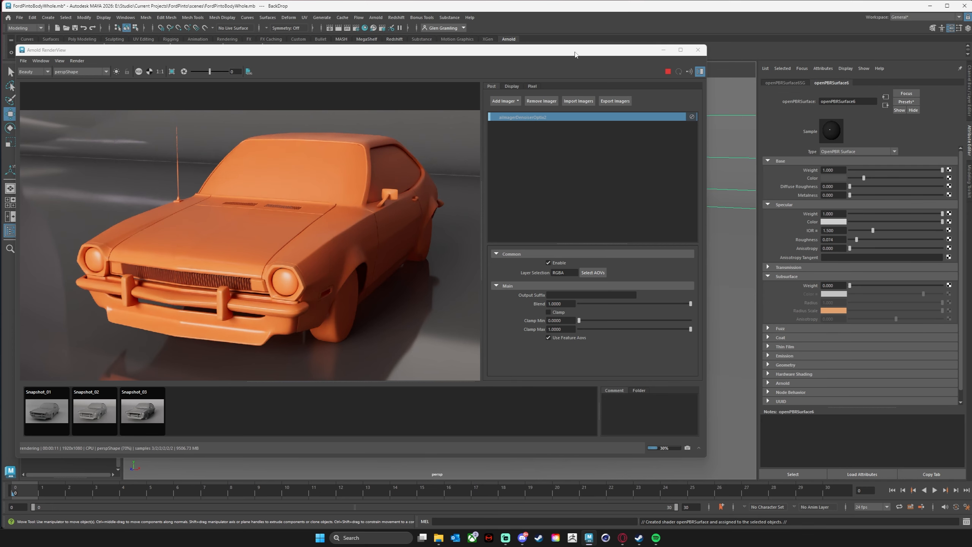
Display the BackDrop with smooth mesh preview, then stop the render and move the render window aside
drag(575, 54, 501, 60)
click(690, 229)
key(3)
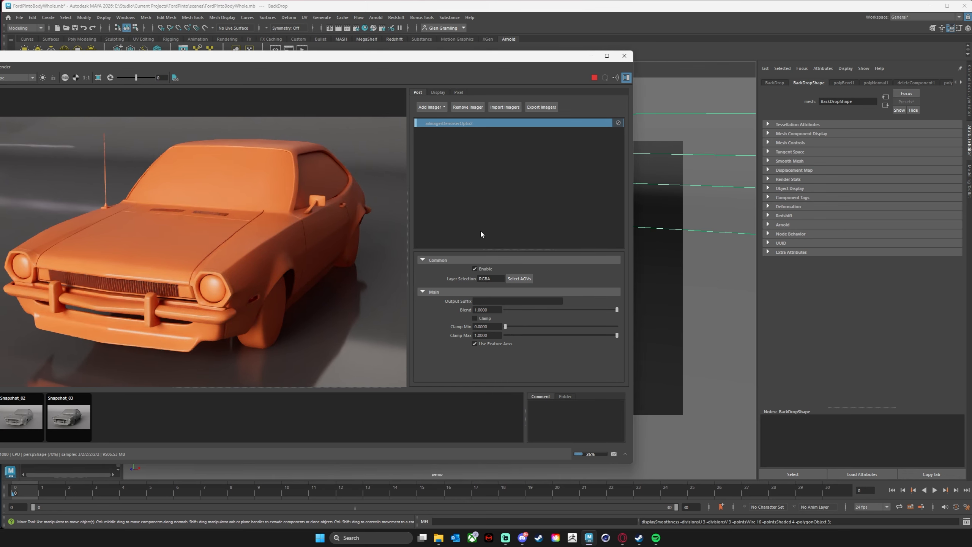
click(594, 78)
drag(582, 56, 129, 102)
Scale the front and rear wheel cylinders up uniformly and shift them slightly outward, using the front view reference
alt+drag(550, 261, 521, 262)
alt+middle_drag(427, 291, 497, 301)
click(429, 291)
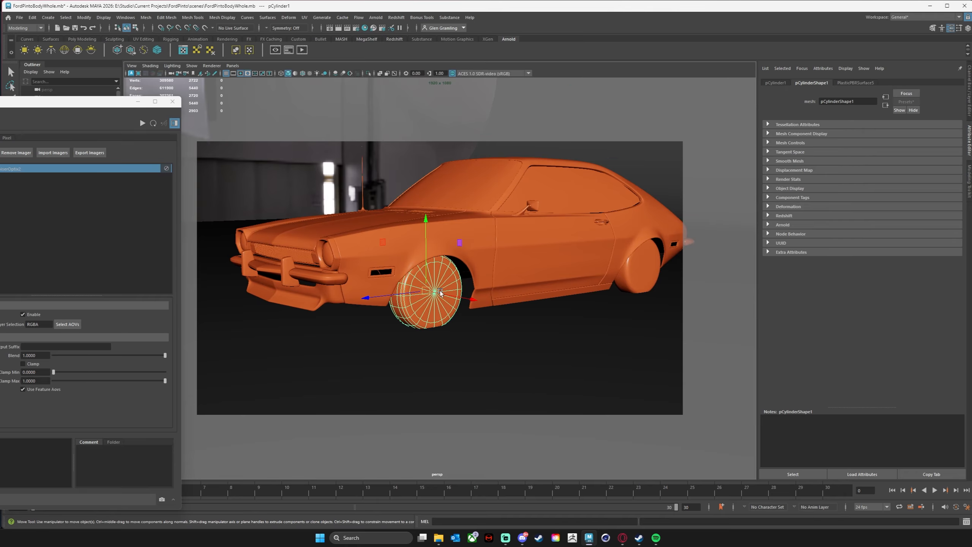
click(651, 284)
key(space)
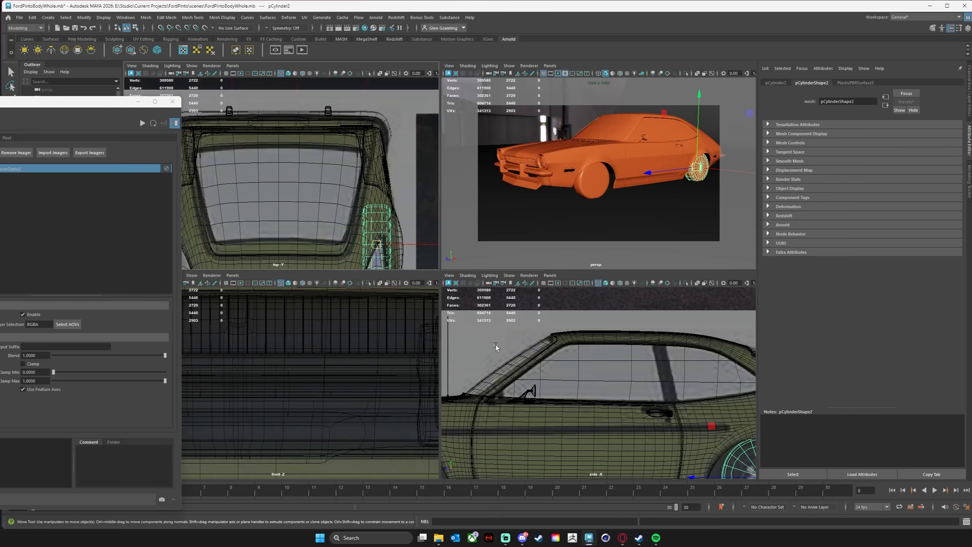
key(space)
alt+middle_drag(377, 372, 302, 274)
scroll(495, 280, down, 12)
scroll(461, 285, up, 1)
scroll(461, 285, up, 3)
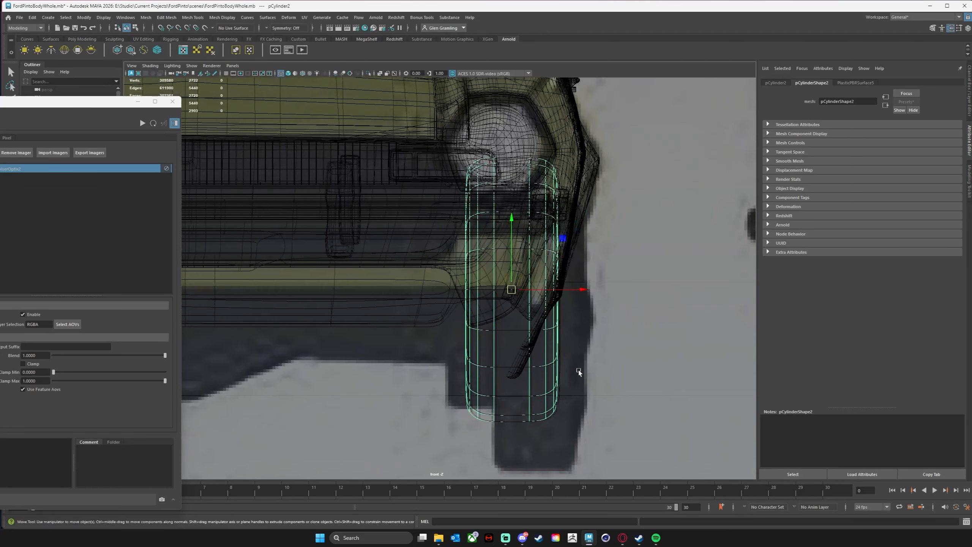
shift+click(559, 409)
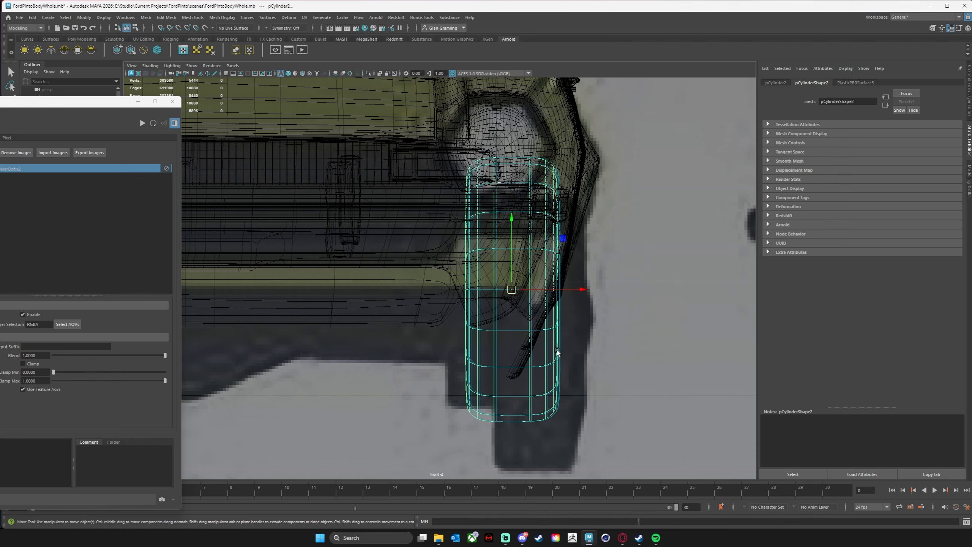
key(r)
drag(511, 289, 591, 290)
key(w)
key(space)
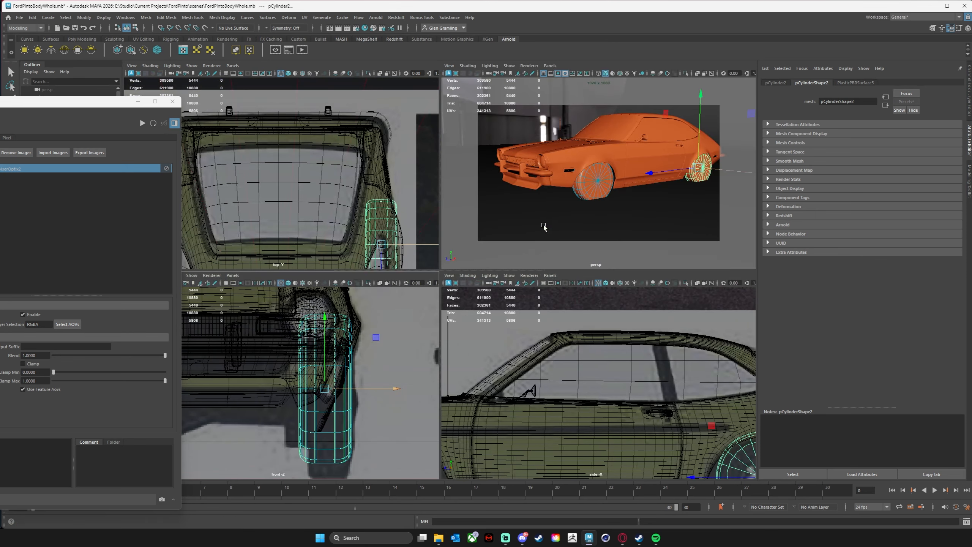
key(space)
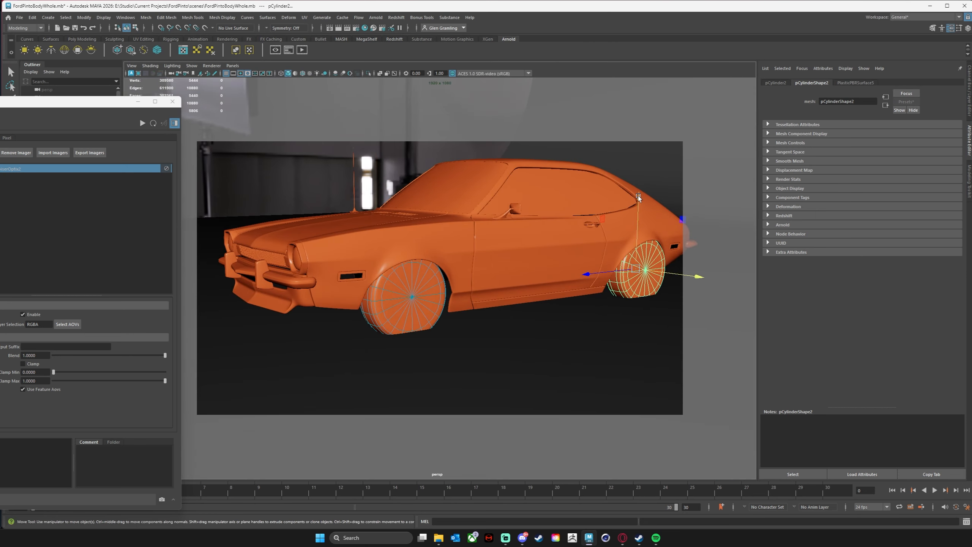
drag(639, 196, 640, 199)
Duplicate both wheel cylinders and move the copies across to the opposite side of the car
alt+drag(530, 235, 565, 242)
scroll(568, 261, down, 2)
key(ctrl+d)
drag(668, 274, 532, 256)
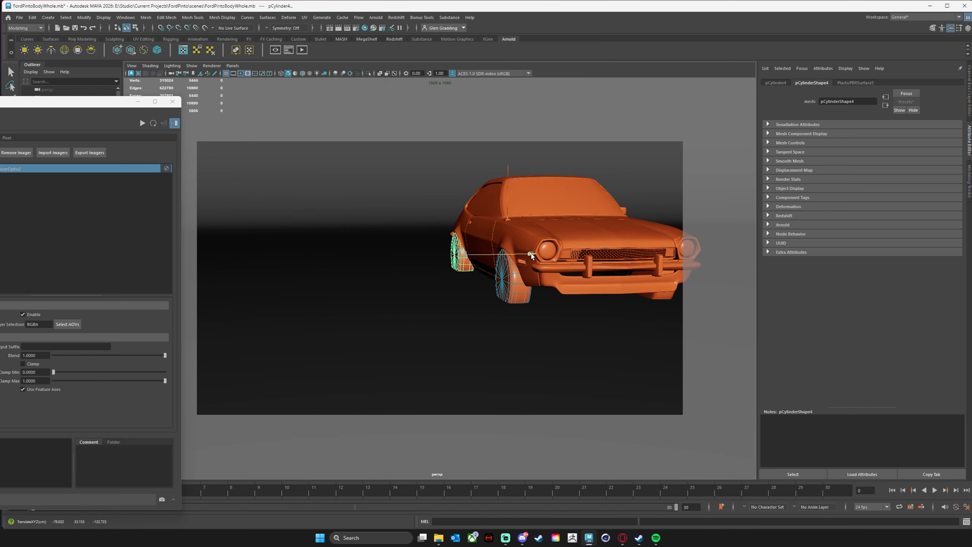
Move the BackDrop vertically to meet the enlarged wheels and frame the car in a front three-quarter view
drag(95, 98, 30, 101)
alt+drag(567, 321, 488, 331)
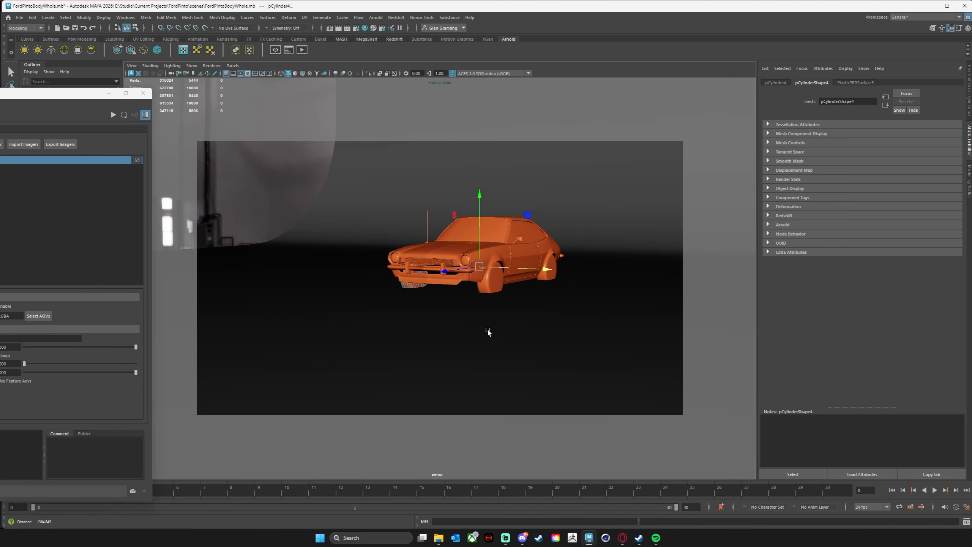
click(488, 331)
alt+drag(602, 335, 481, 235)
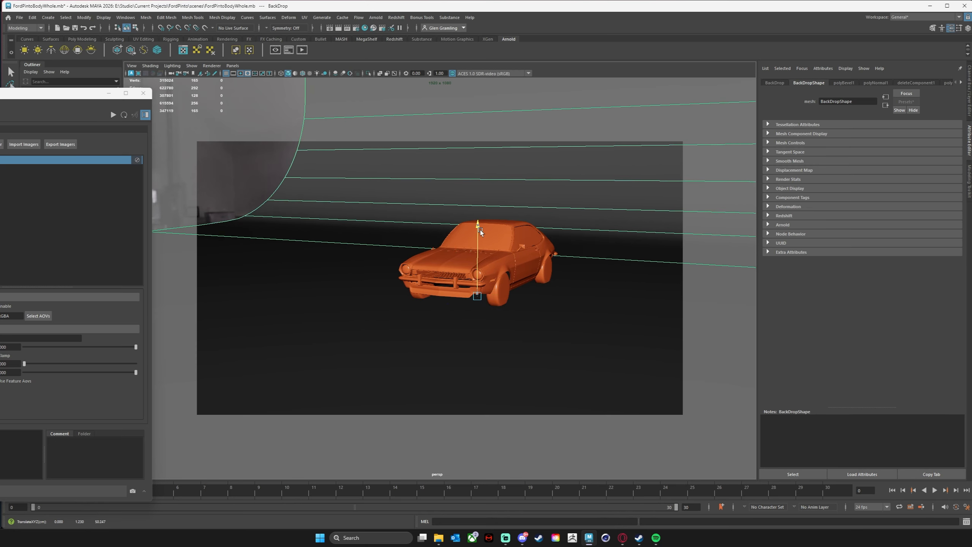
scroll(389, 308, up, 4)
alt+drag(552, 318, 569, 351)
mouse_move(470, 274)
alt+middle_down()
mouse_move(436, 277)
mouse_move(453, 272)
alt+middle_up()
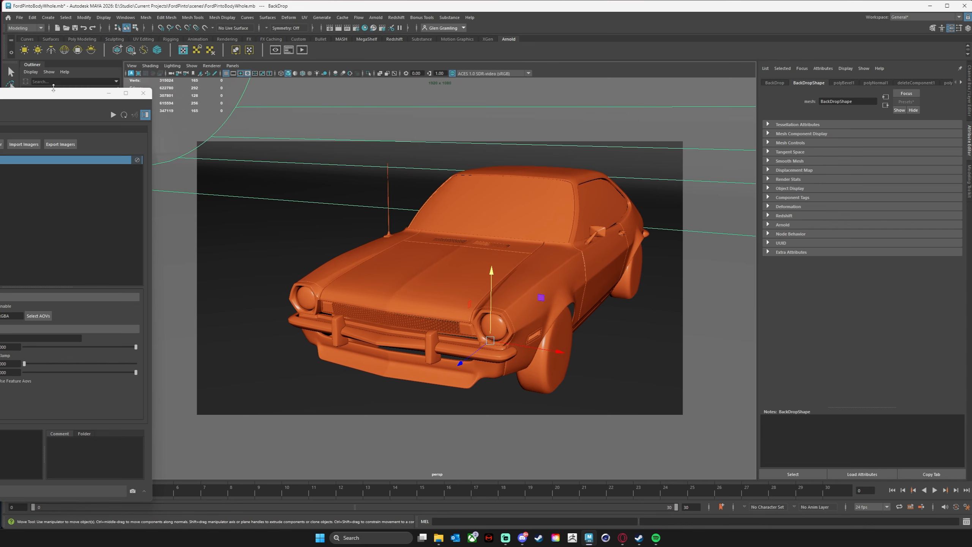
Render the new camera view, show the whole image in the render window and stop the render
drag(55, 97, 681, 52)
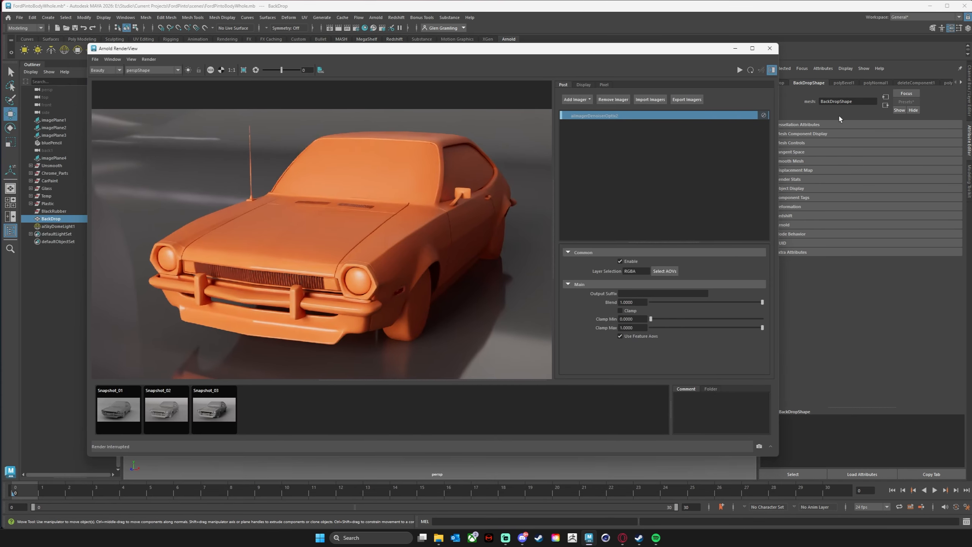
click(749, 70)
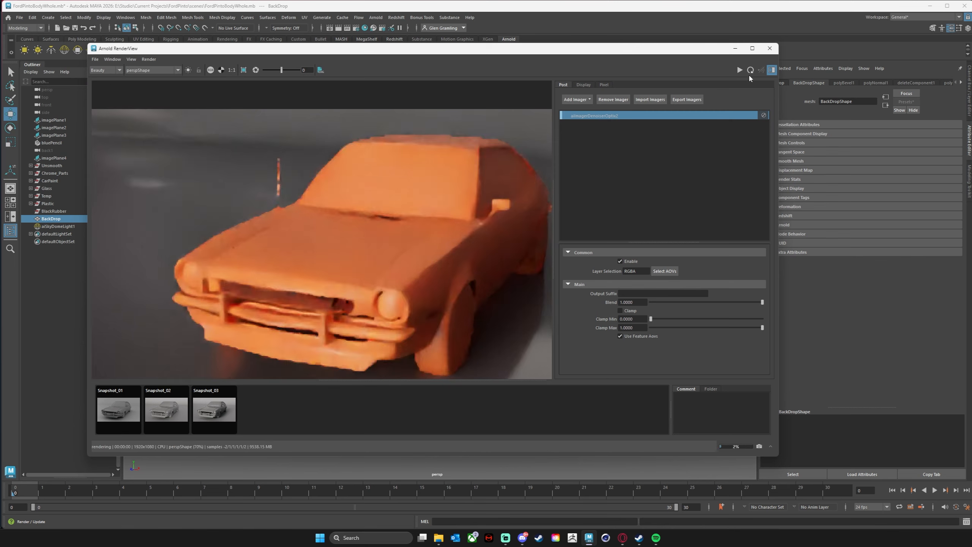
scroll(395, 295, down, 2)
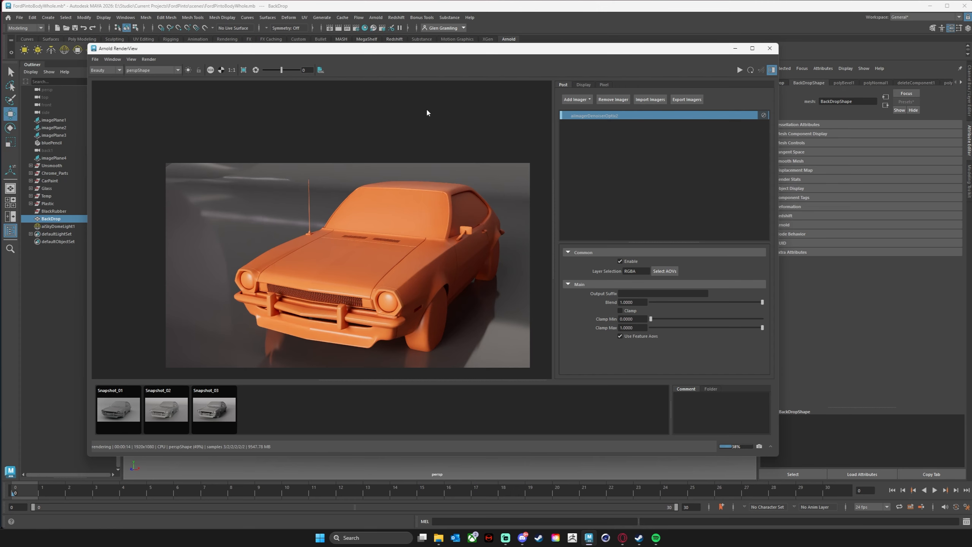
drag(585, 52, 563, 63)
key(Escape)
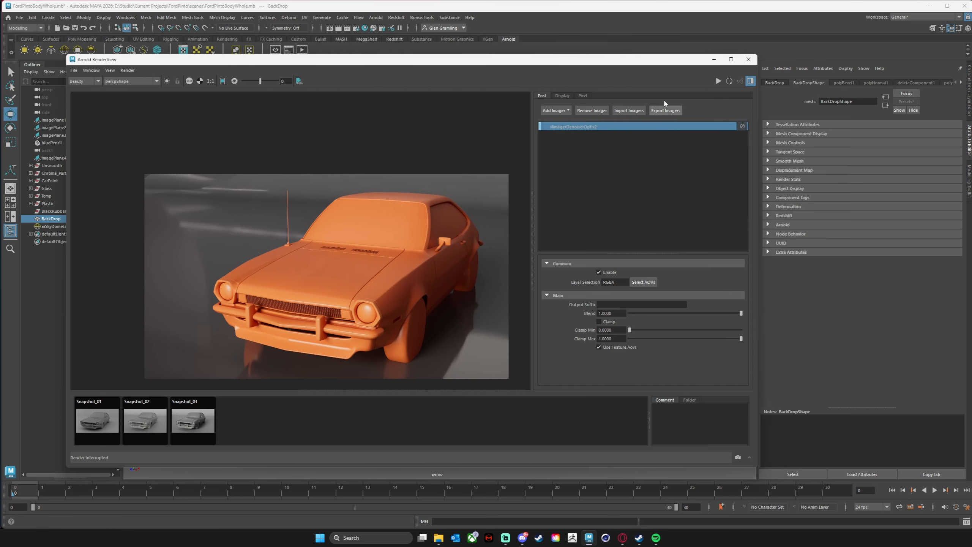
drag(655, 60, 601, 71)
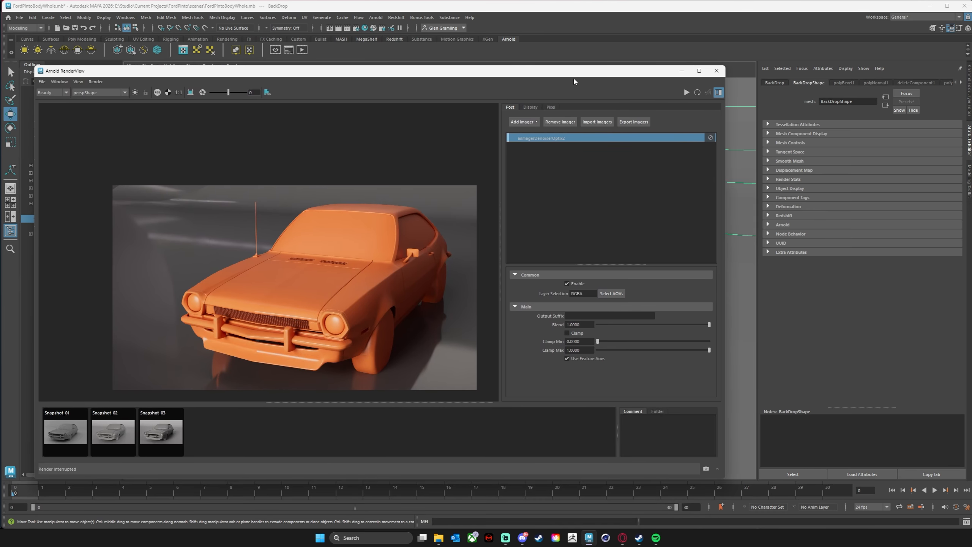
drag(573, 73, 563, 70)
Open the backdrop's material attributes, restart the render and raise the specular roughness to 0.298
right_drag(749, 134, 745, 319)
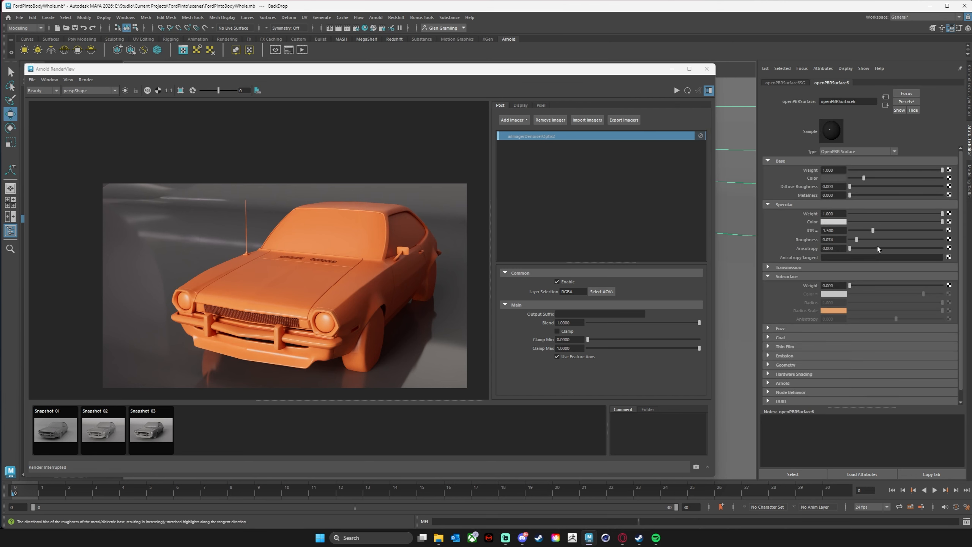
drag(858, 240, 868, 242)
click(675, 90)
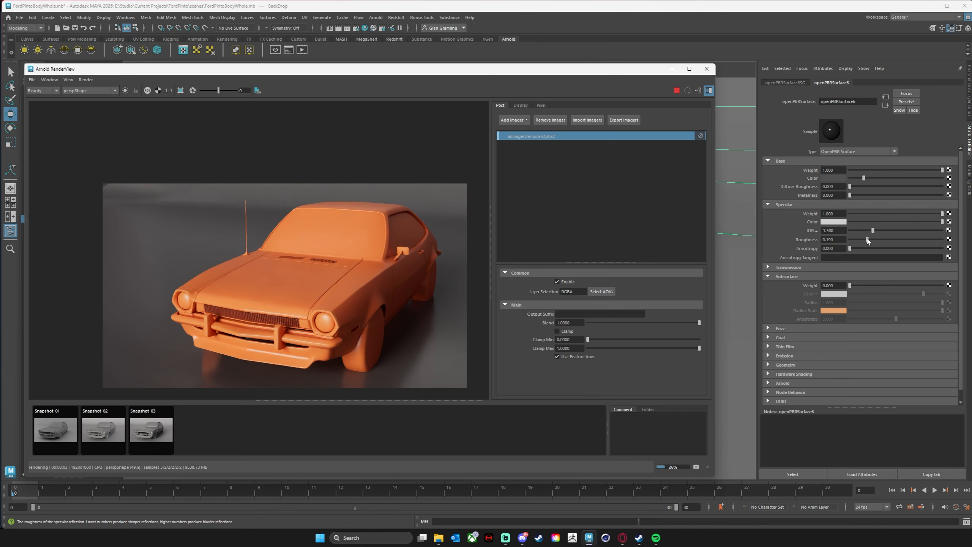
drag(868, 239, 878, 241)
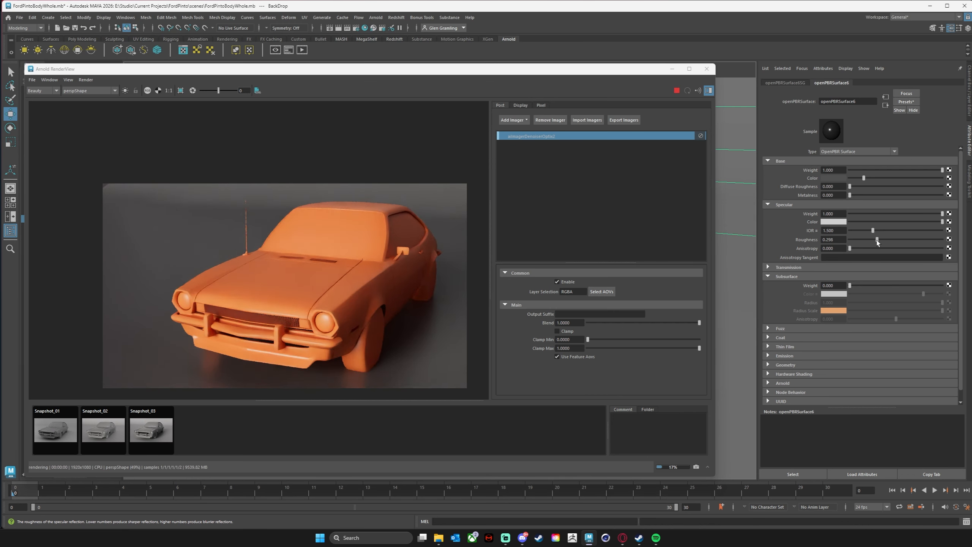
Select the BackDrop from the render and lower it slightly to a Y translation of -1.282
click(421, 358)
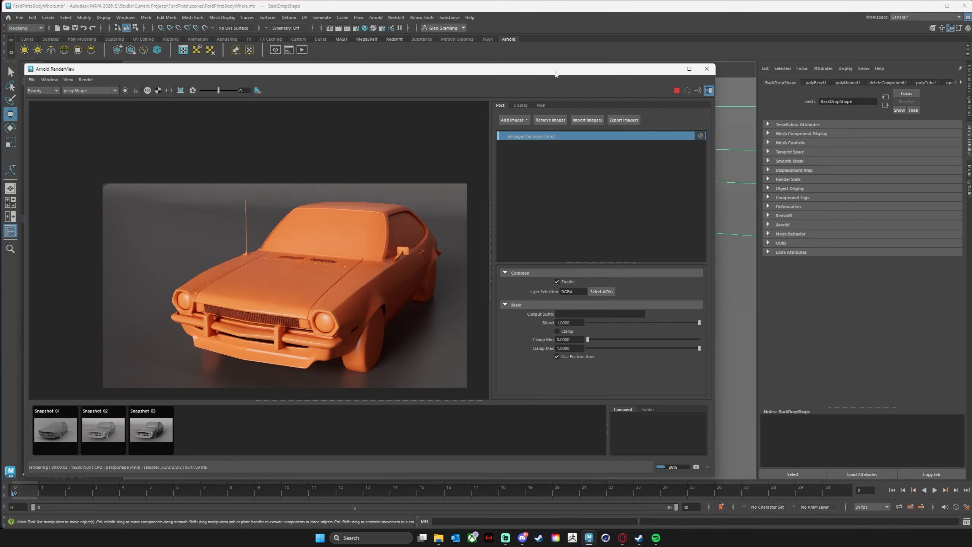
drag(556, 72, 266, 43)
drag(504, 269, 495, 276)
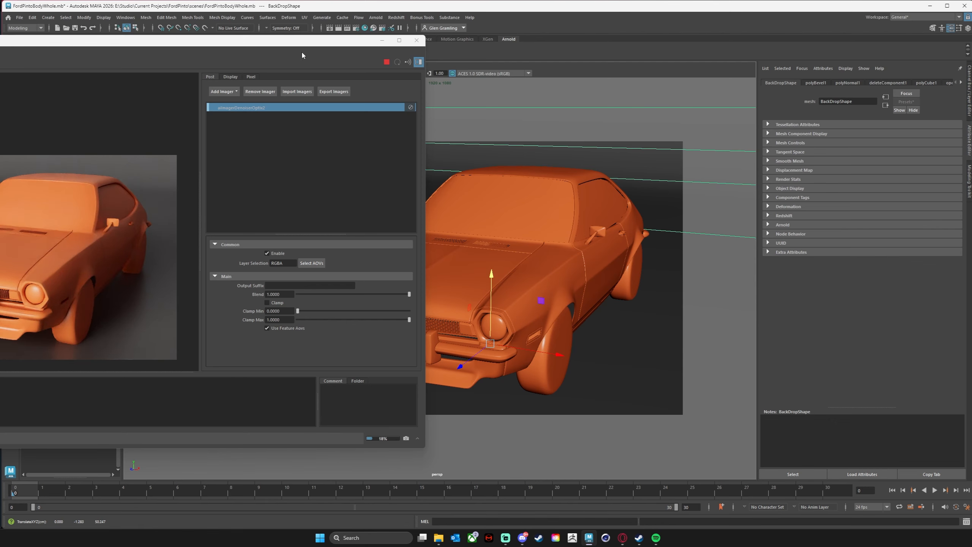
Move the BackDrop sideways along X and rotate it 25.411 degrees around Y, bringing the render window back into view
drag(300, 45, 335, 41)
alt+drag(600, 245, 633, 309)
alt+middle_drag(633, 307, 645, 323)
click(577, 378)
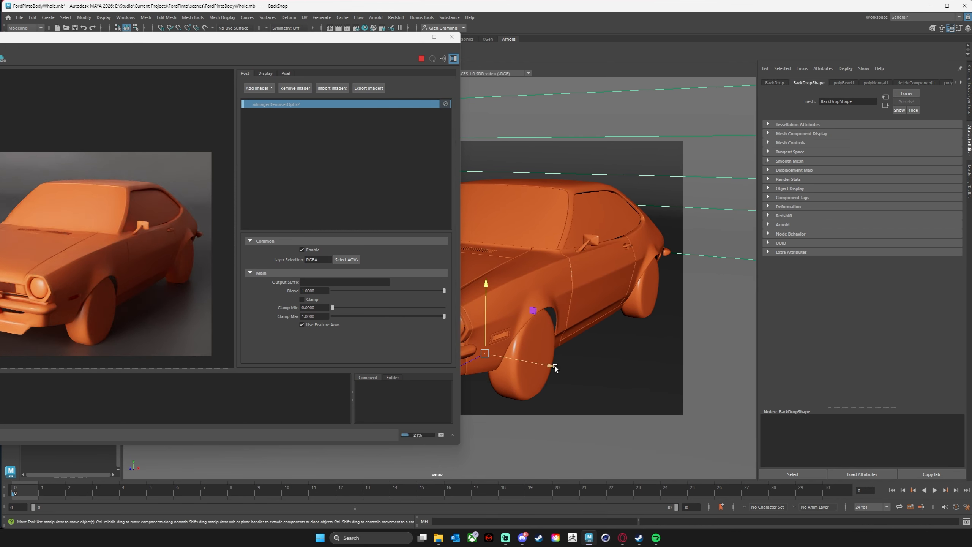
drag(553, 367, 207, 251)
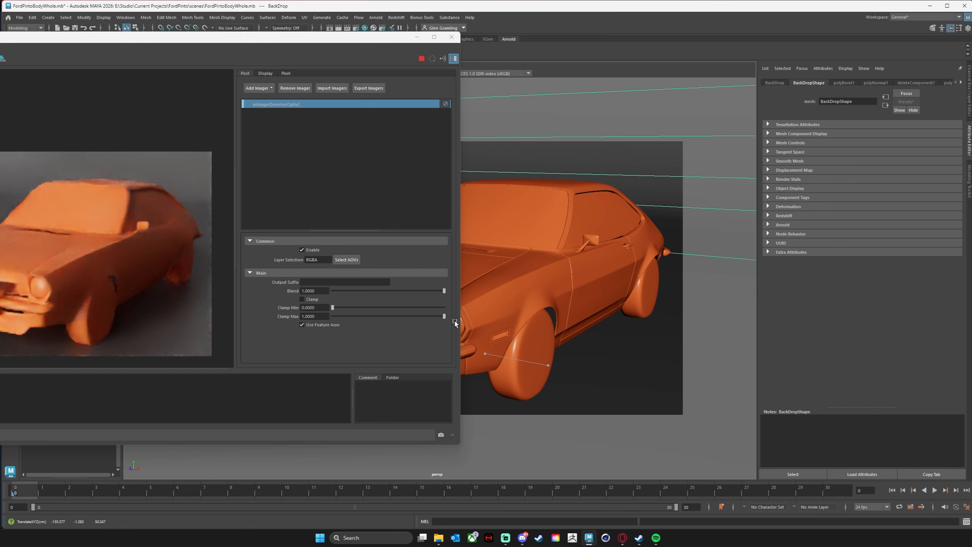
key(e)
drag(461, 352, 482, 348)
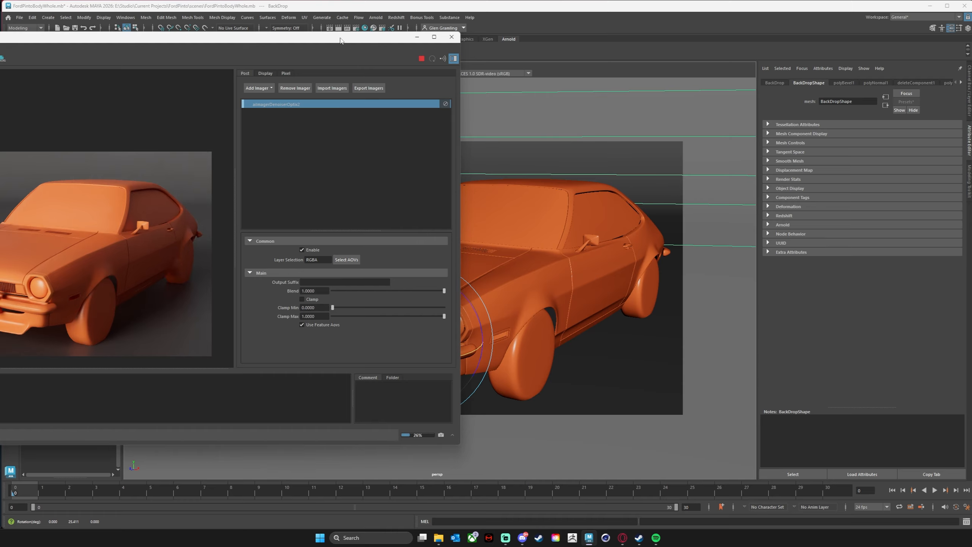
drag(340, 39, 625, 32)
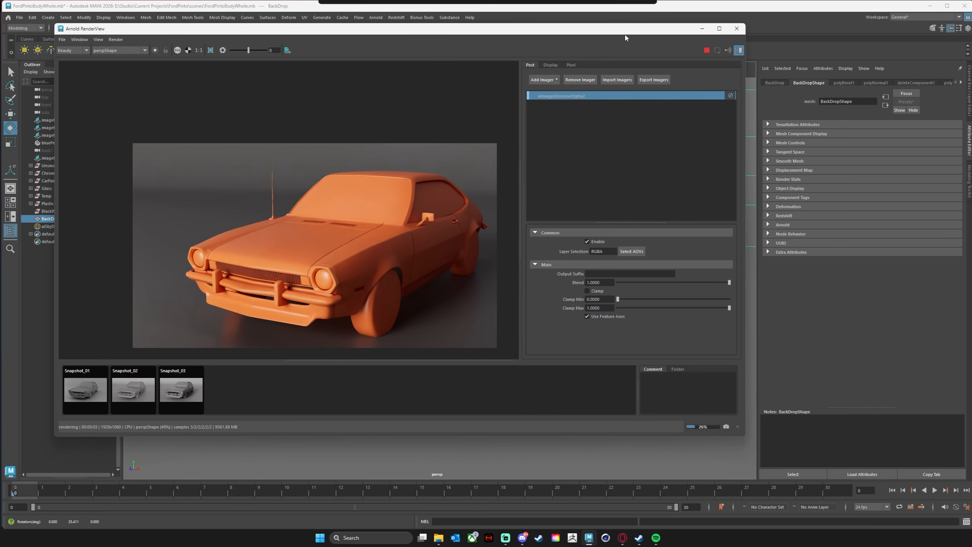